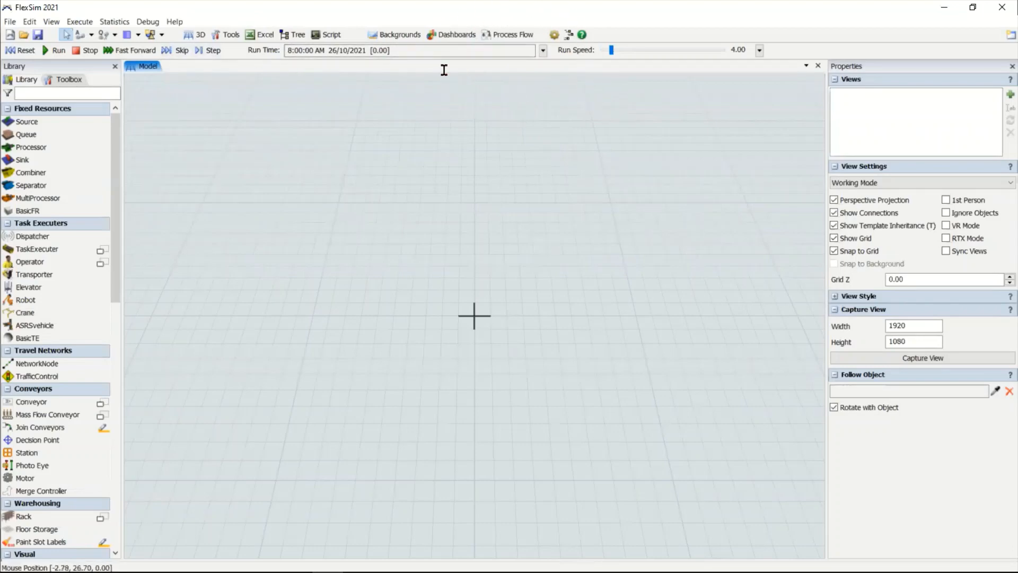
Step: Place a BasicFR fixed resource in the 3D model, inspect its properties and delete it
left_click(508, 36)
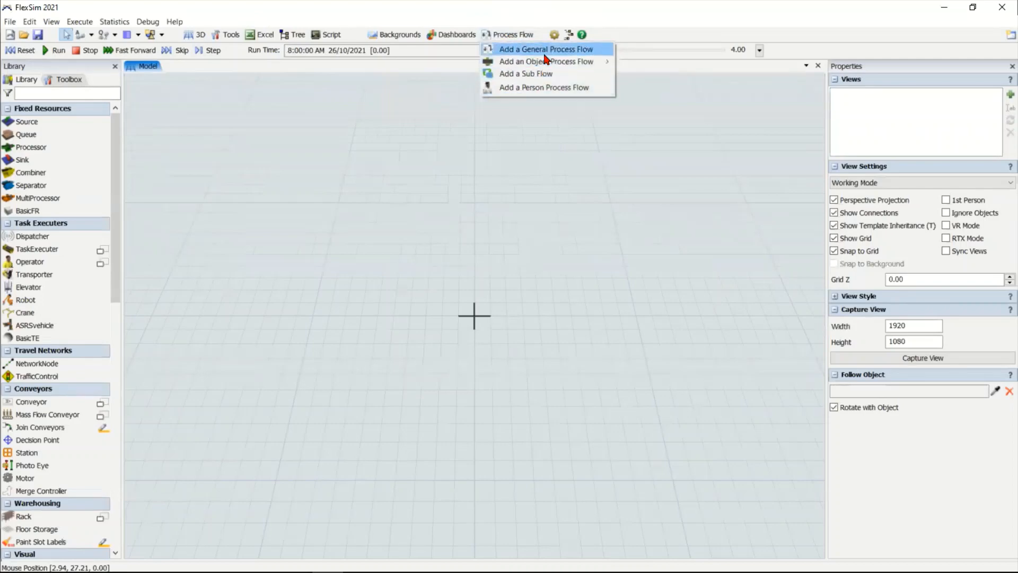
mouse_move(554, 63)
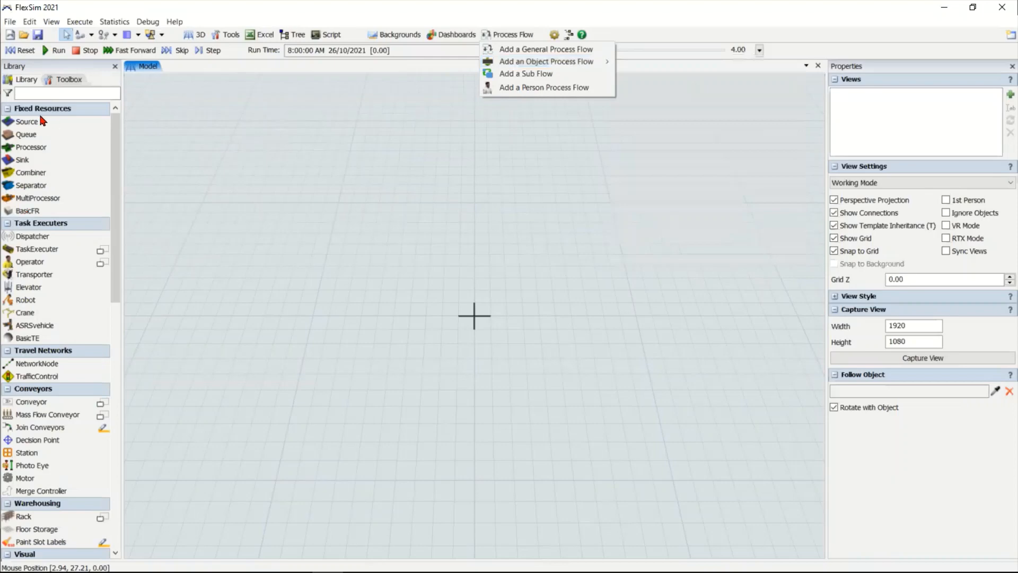
left_click(31, 210)
left_click(267, 294)
scroll(274, 322, "up", 5)
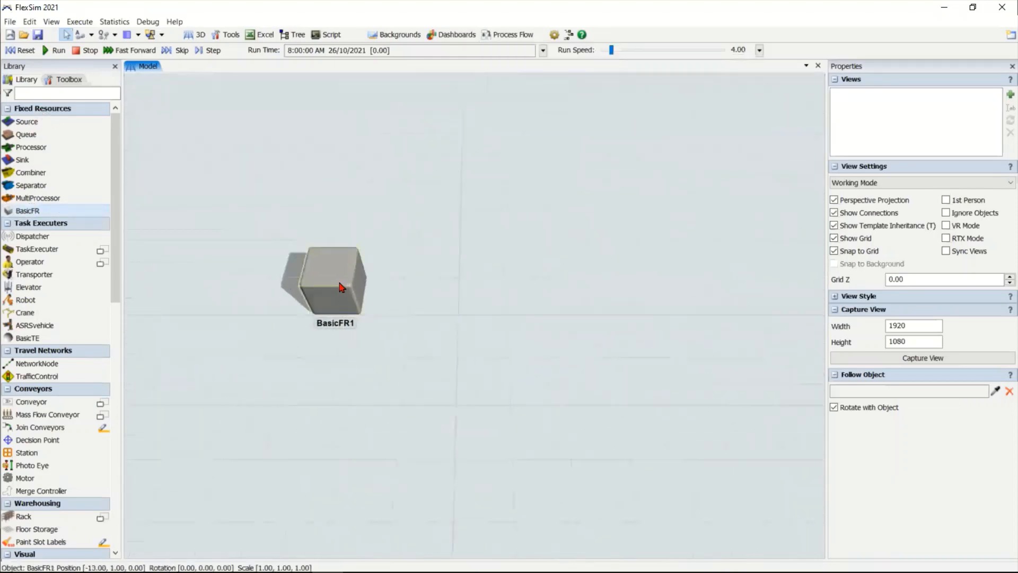
left_click(341, 287)
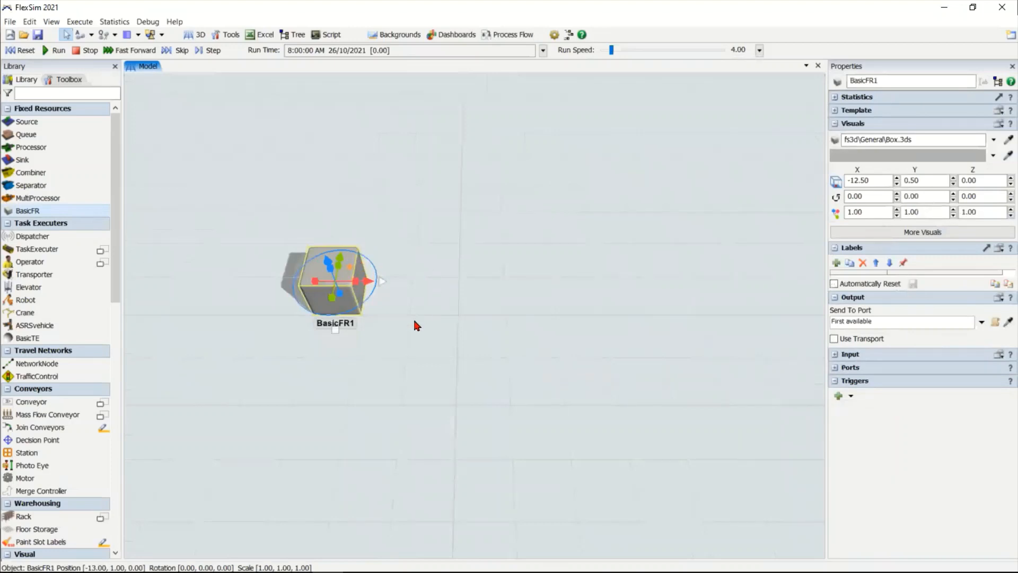
key("Delete")
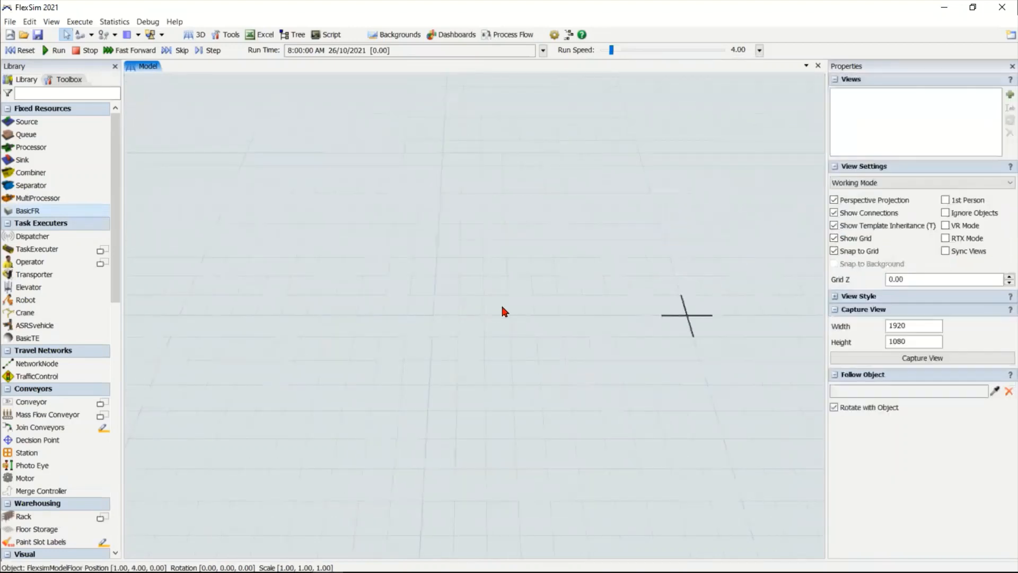
left_click_drag(541, 292, 517, 286)
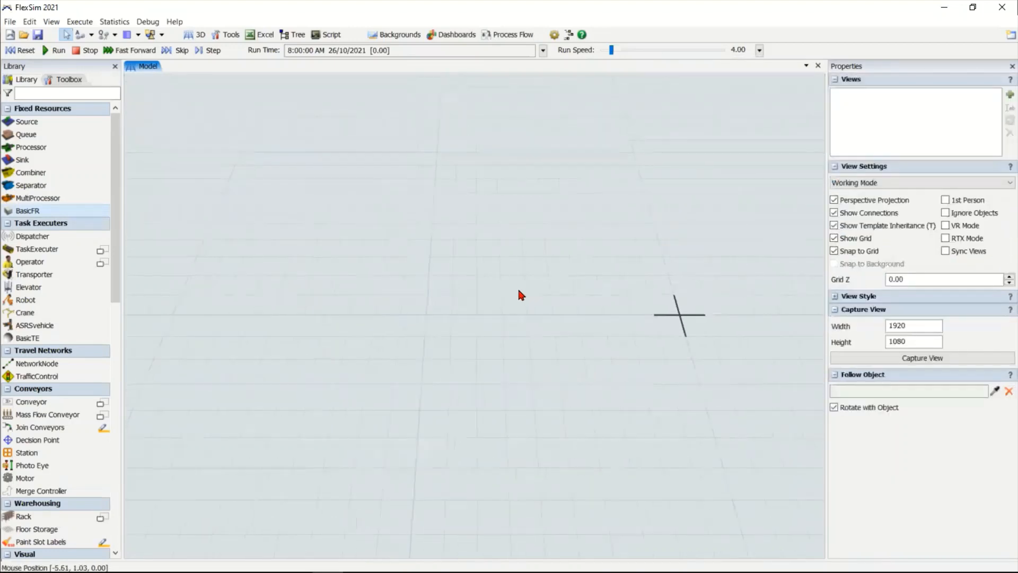
Step: Add an object process flow from the Basic AGV template and inspect its full flowchart
left_click(517, 35)
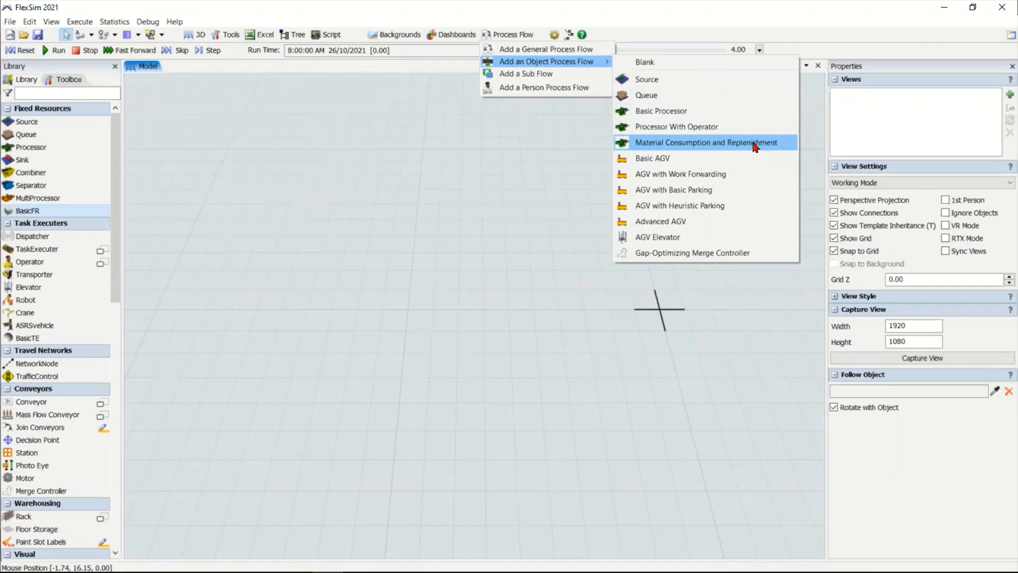
left_click(700, 166)
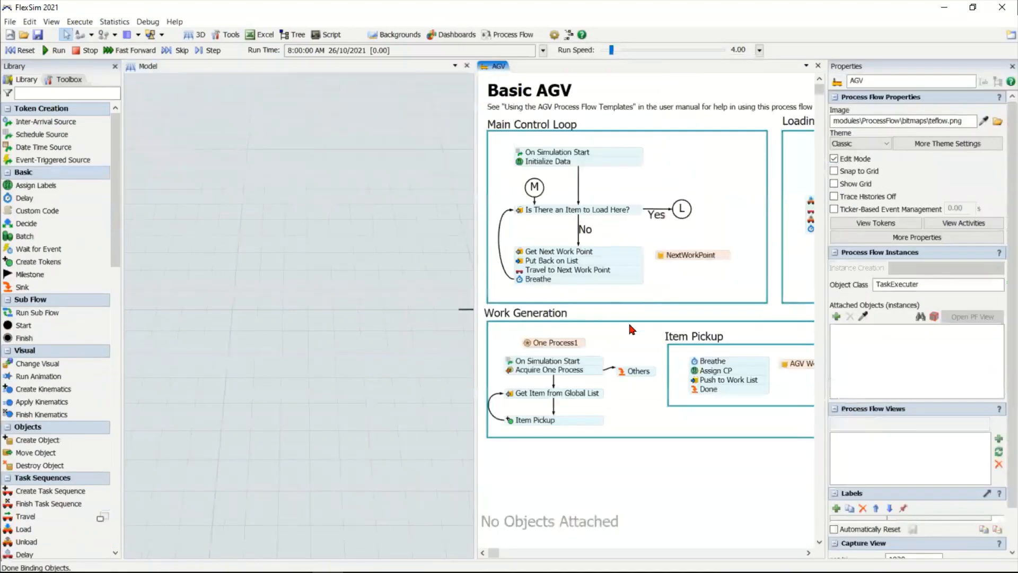
scroll(639, 459, "down", 4)
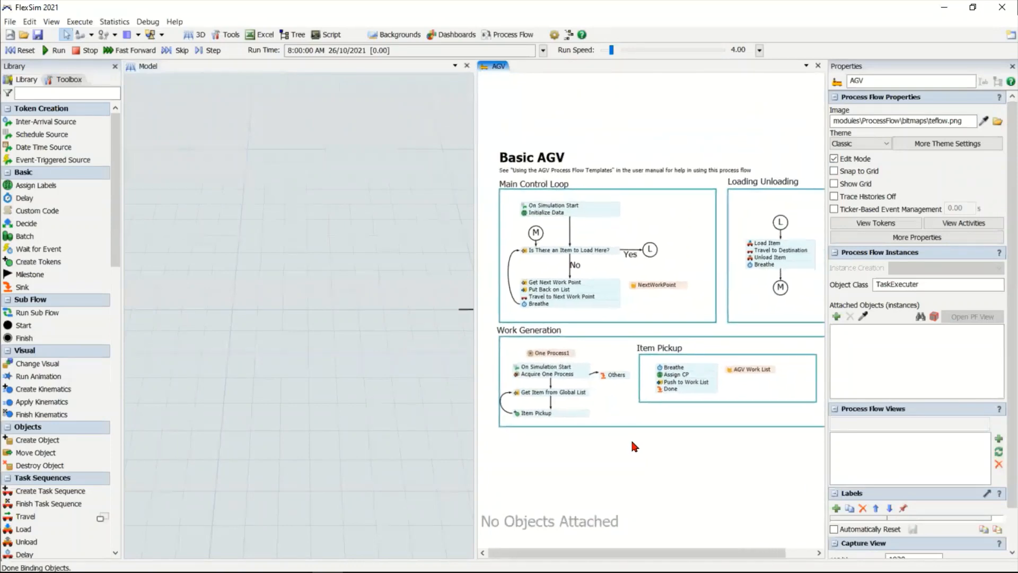
scroll(635, 444, "down", 1)
left_click(596, 226)
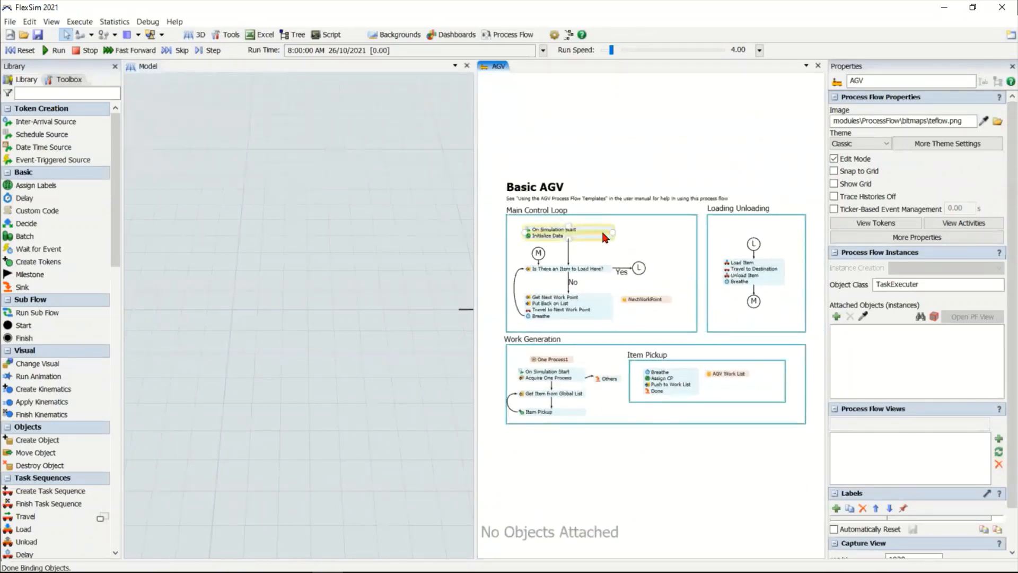
left_click(487, 337)
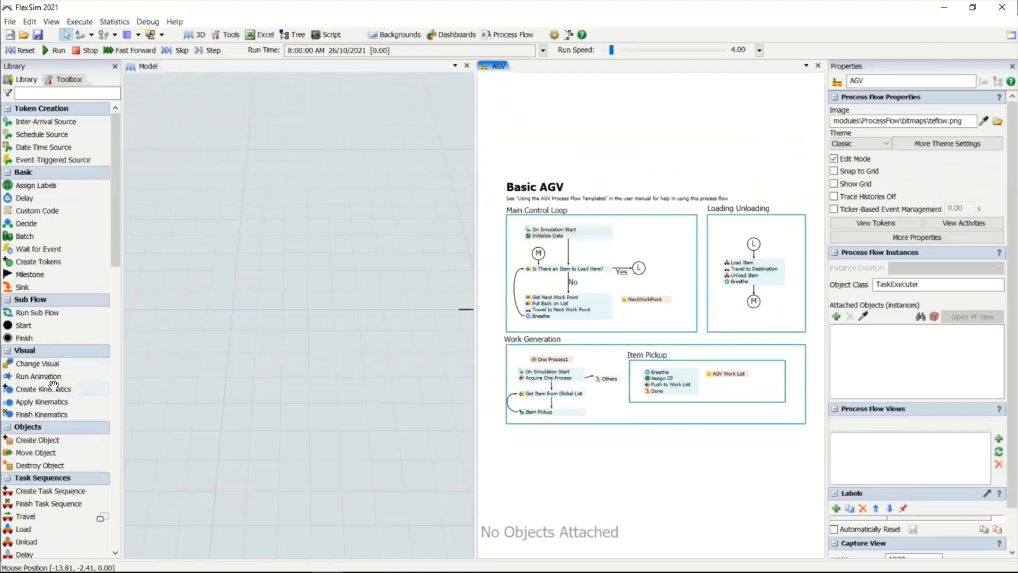
Step: Examine the library's process flow activities and the 3D object categories, from task executers to AGV and fluid objects
scroll(62, 369, "down", 2)
scroll(62, 369, "down", 3)
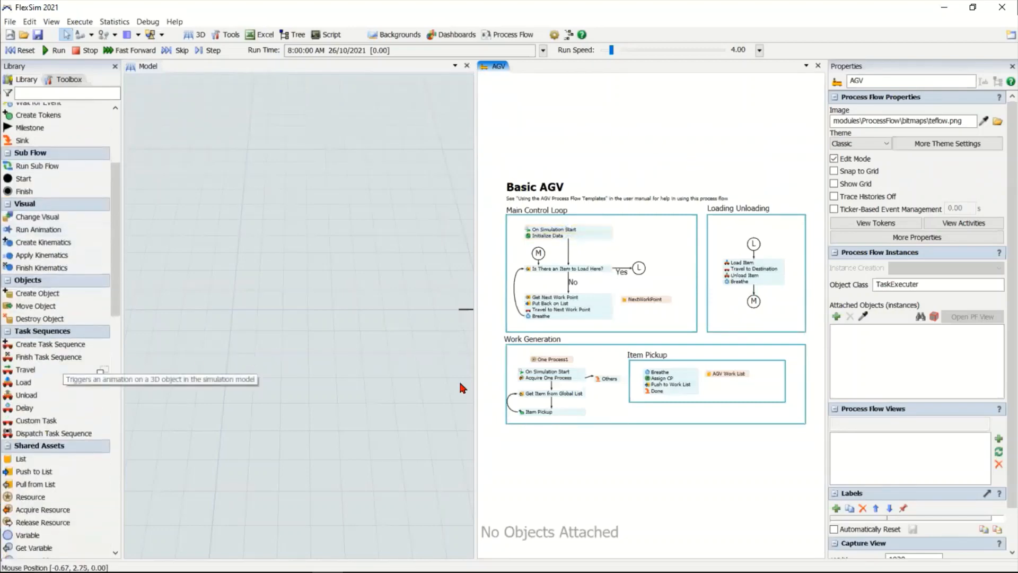
scroll(65, 346, "down", 5)
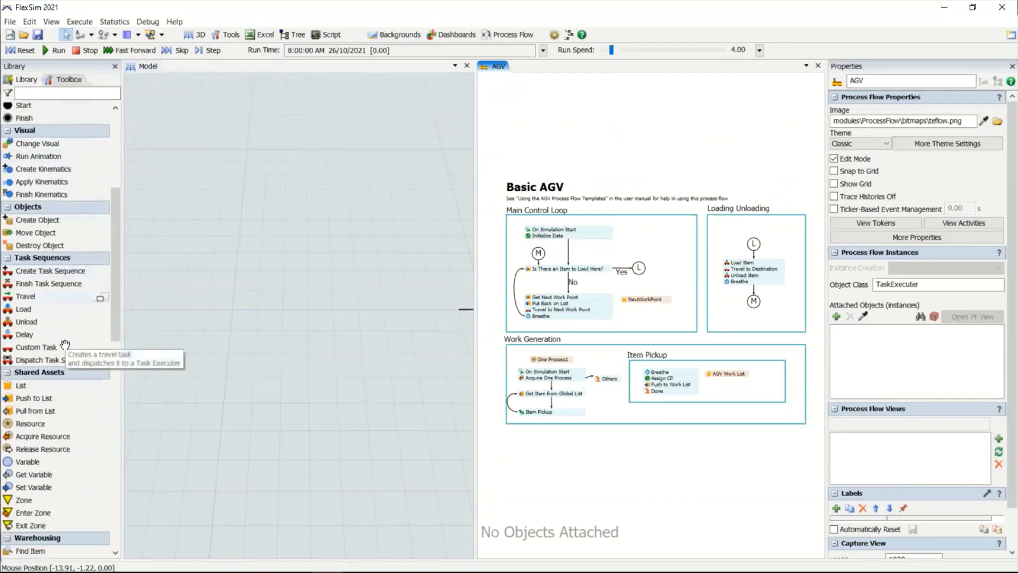
scroll(65, 345, "up", 6)
left_click(248, 251)
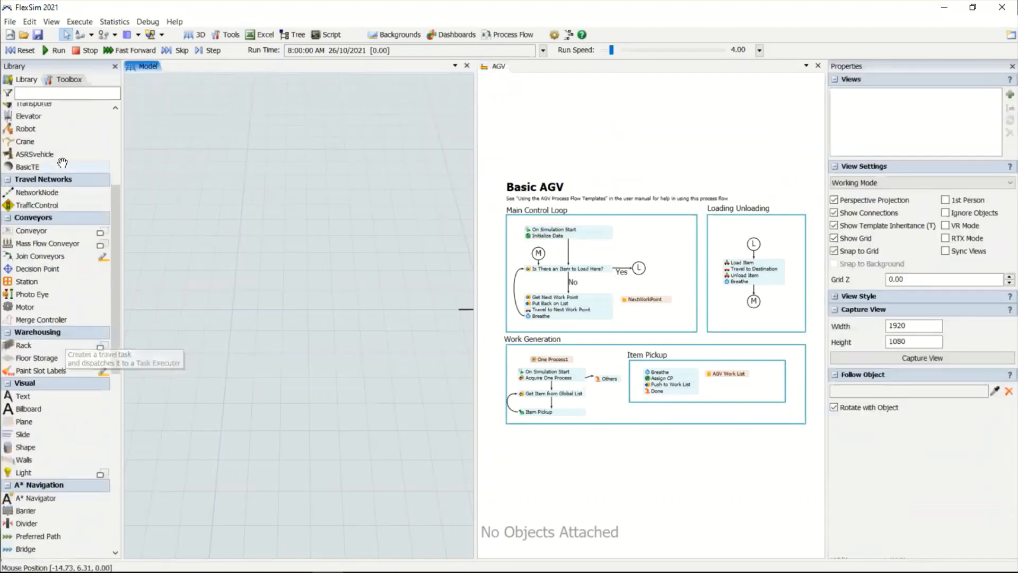
scroll(67, 214, "down", 2)
scroll(67, 228, "down", 5)
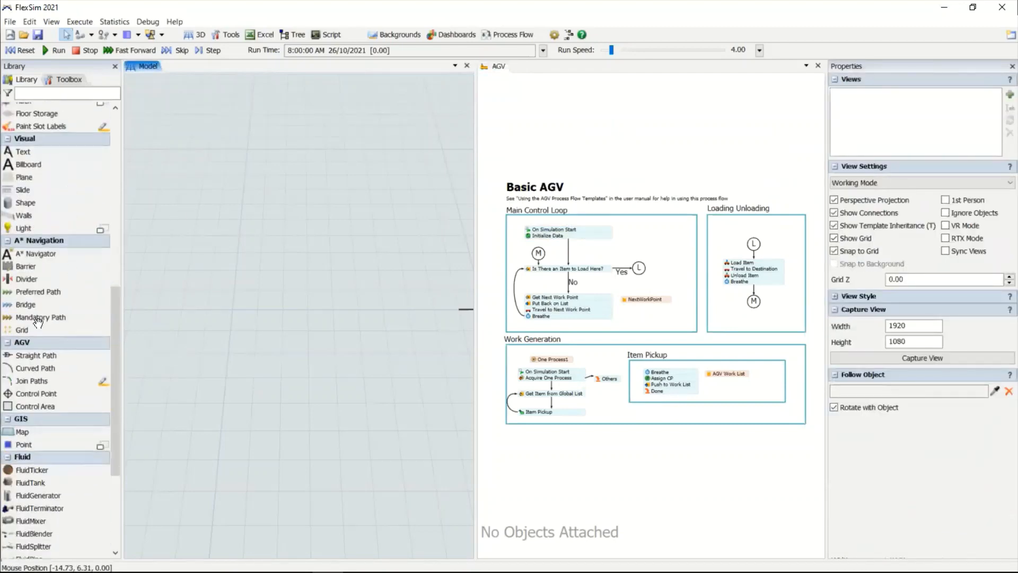
scroll(63, 257, "up", 6)
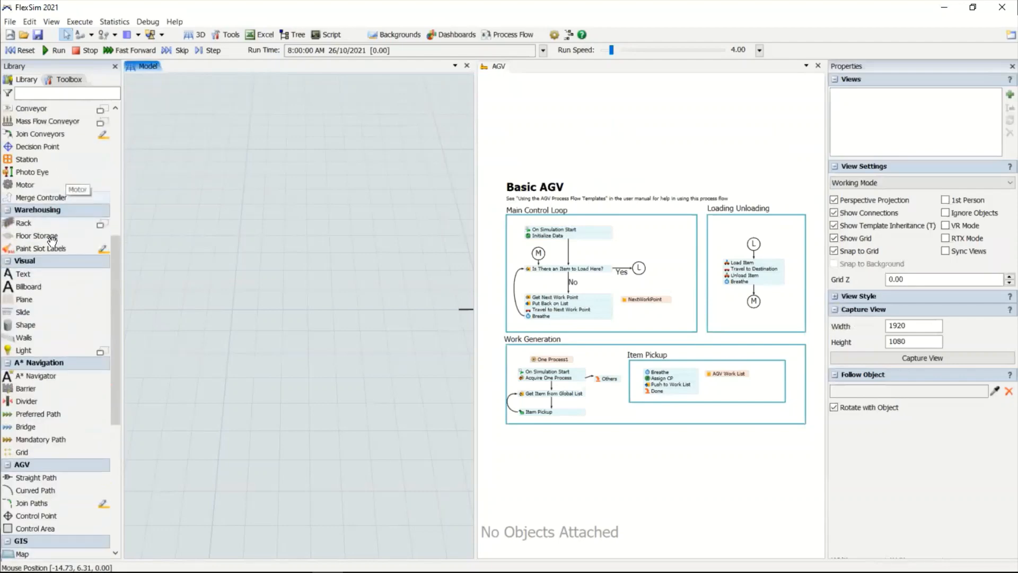
scroll(53, 159, "up", 3)
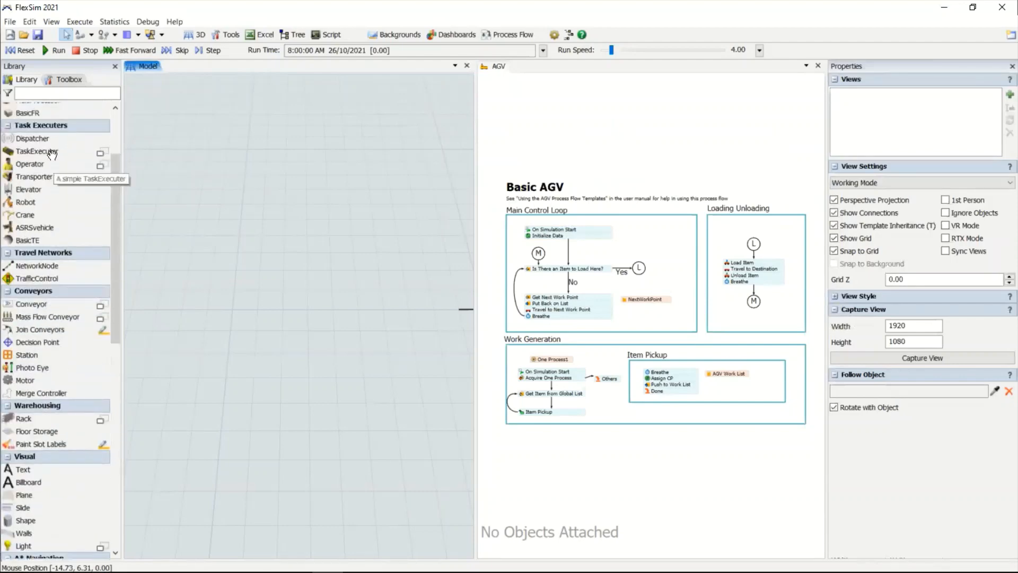
Step: Place a TaskExecuter in the 3D model and delete it
scroll(52, 155, "up", 1)
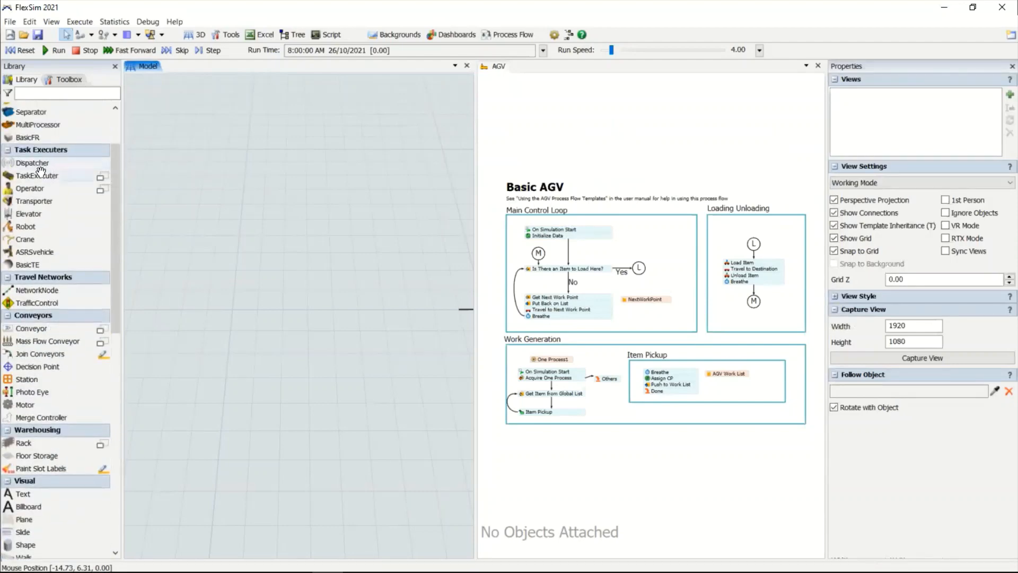
left_click_drag(222, 281, 222, 281)
scroll(275, 338, "up", 3)
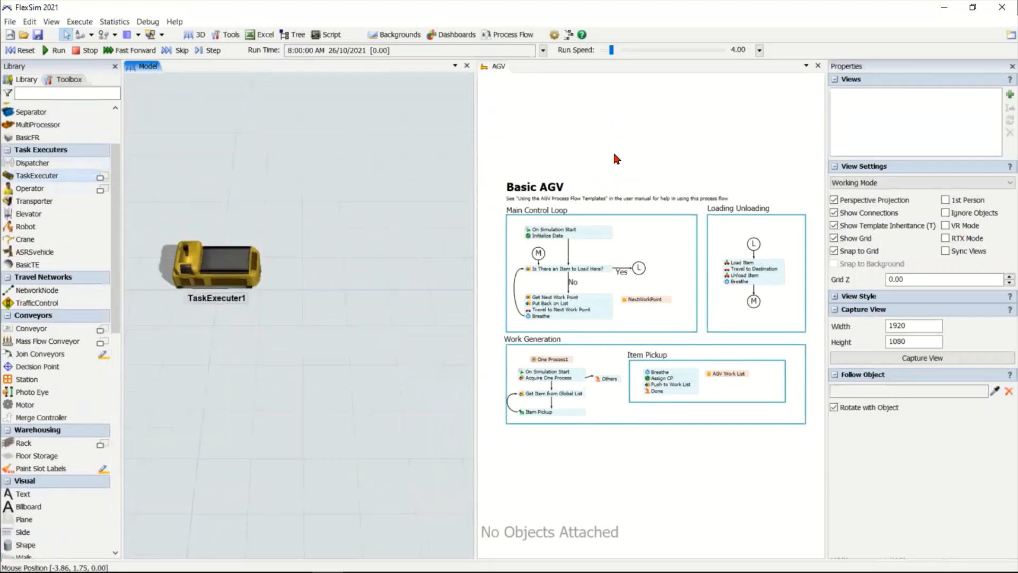
left_click(219, 284)
key("Delete")
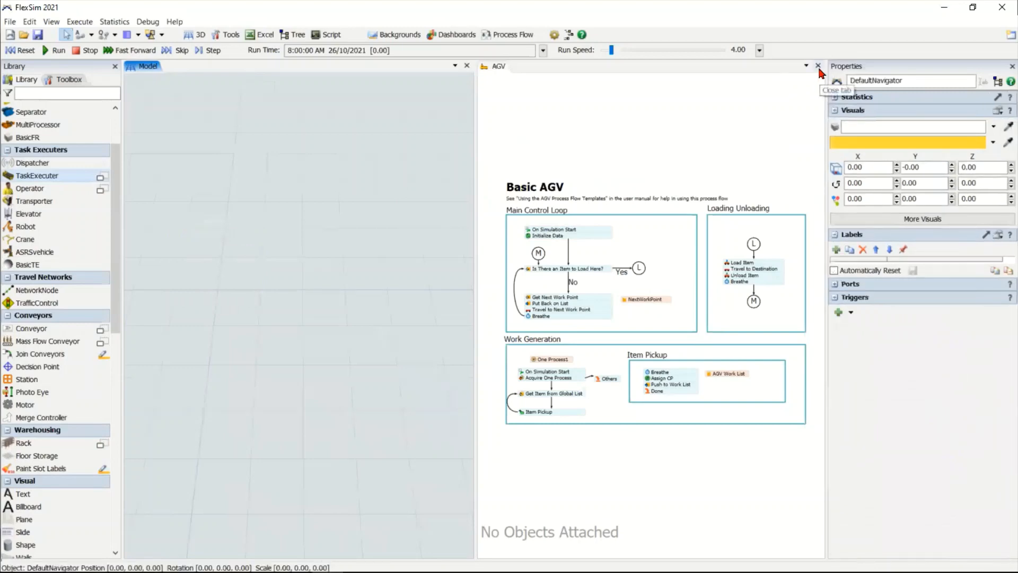
Step: Close the AGV flow view and add a general process flow docked as a tab beside the Model view
left_click(817, 66)
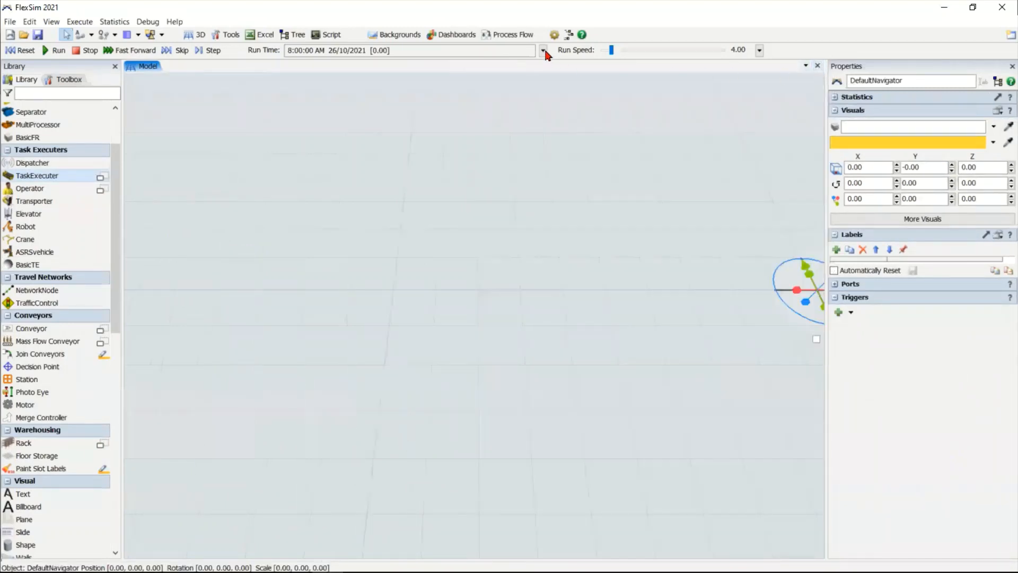
left_click(518, 34)
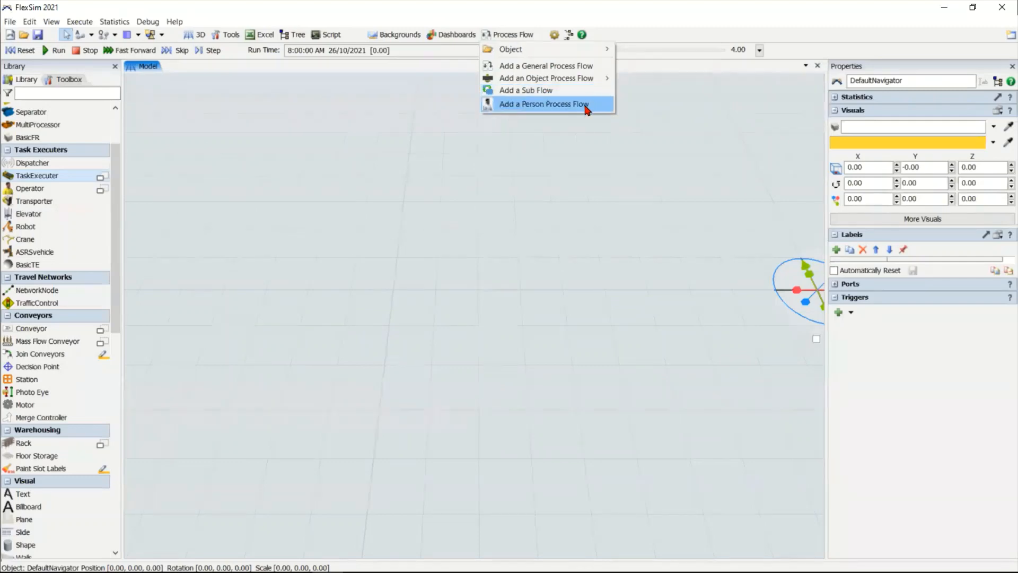
left_click(555, 71)
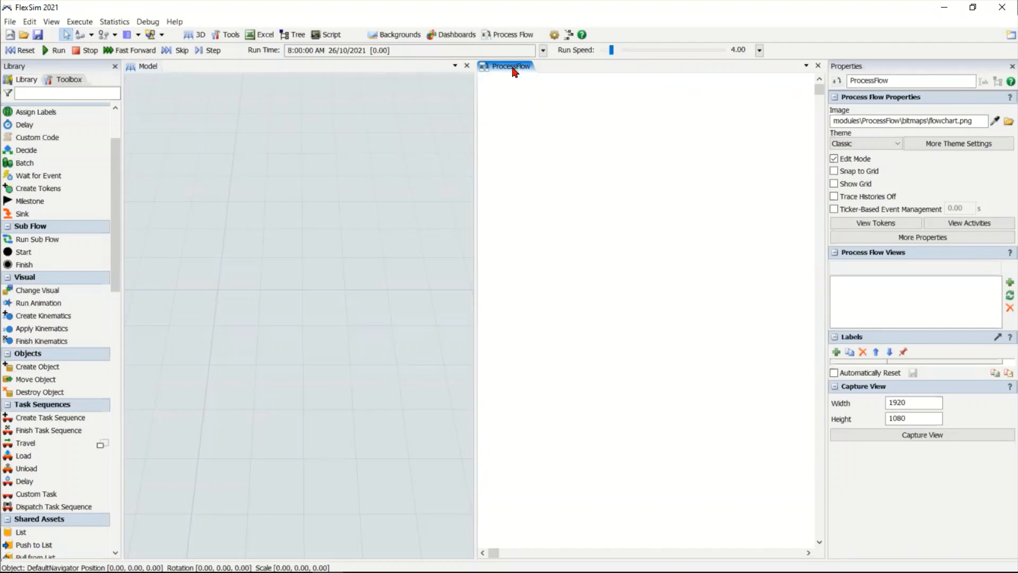
left_click_drag(512, 66, 550, 261)
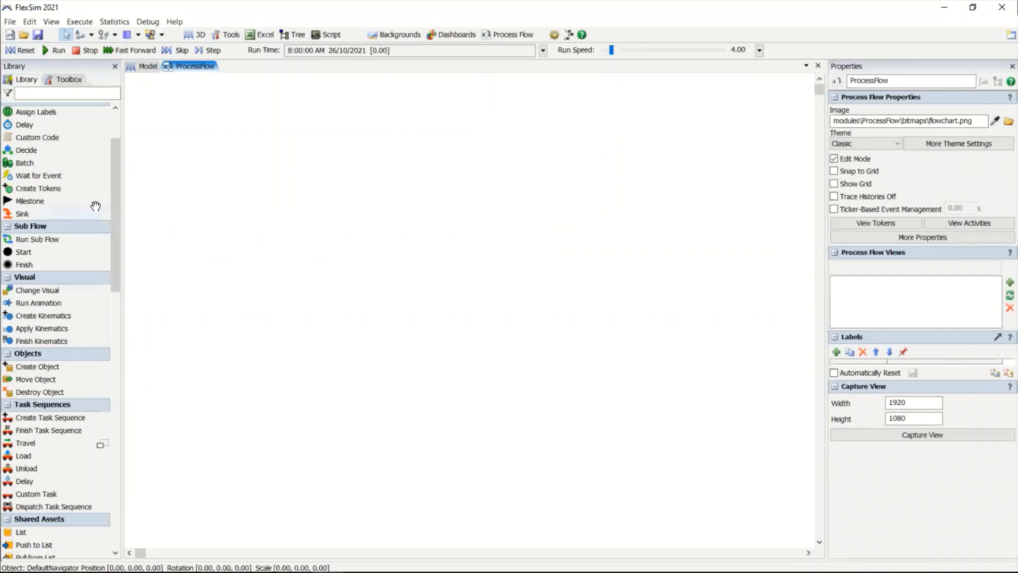
Step: Examine the process flow activity library from token creation through shared assets, coordination and display to the people activity sets
scroll(98, 203, "up", 2)
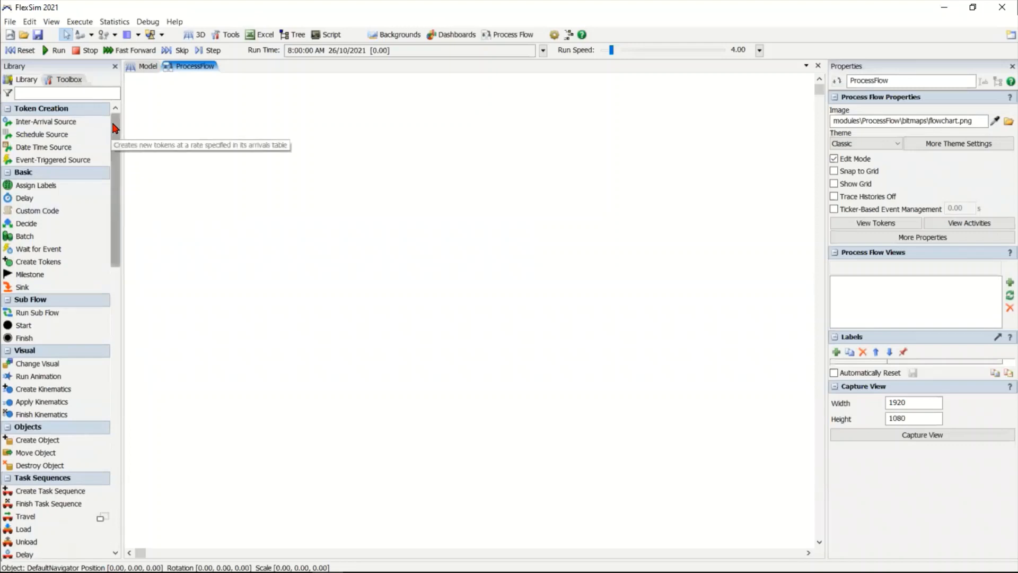
mouse_move(114, 127)
left_mouse_down()
mouse_move(115, 137)
mouse_move(115, 117)
left_mouse_up()
scroll(106, 221, "down", 6)
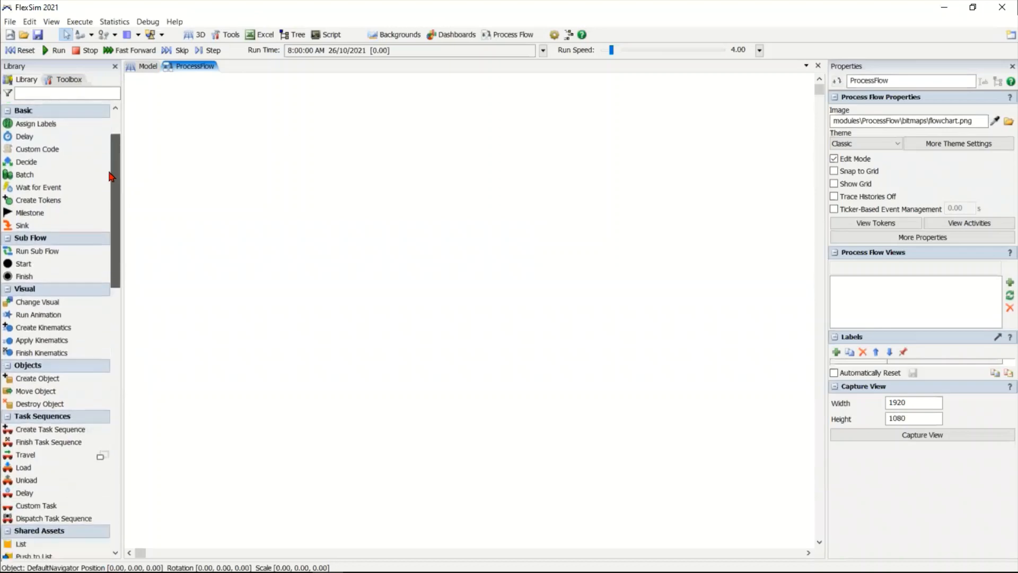
scroll(105, 222, "down", 9)
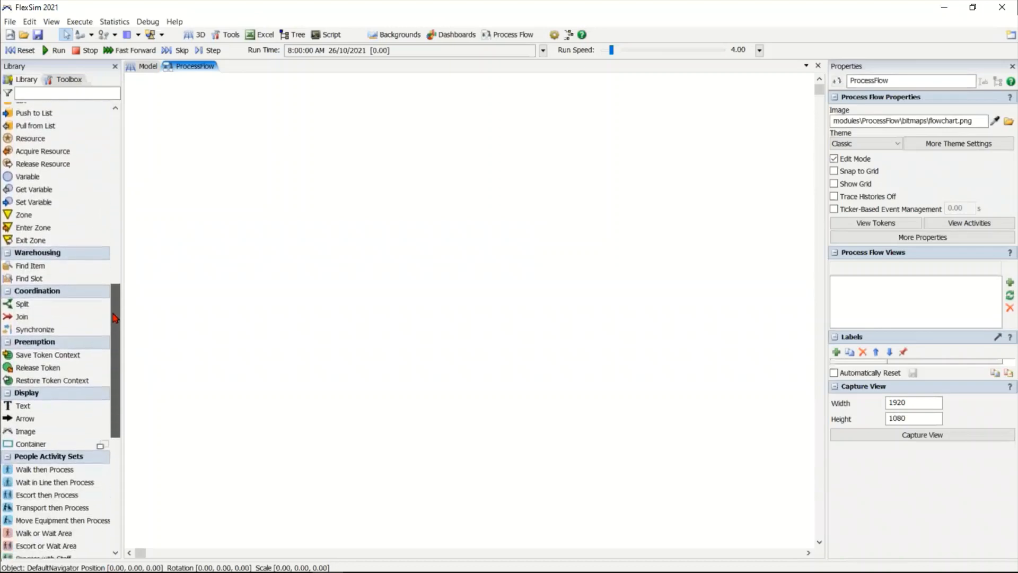
left_click_drag(115, 327, 121, 130)
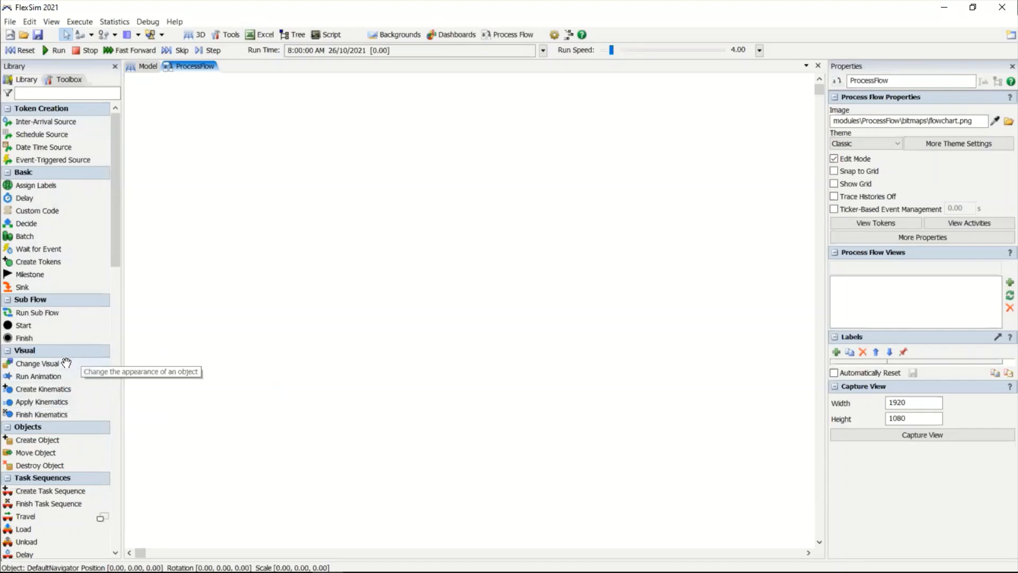
scroll(67, 362, "down", 1)
scroll(67, 353, "down", 3)
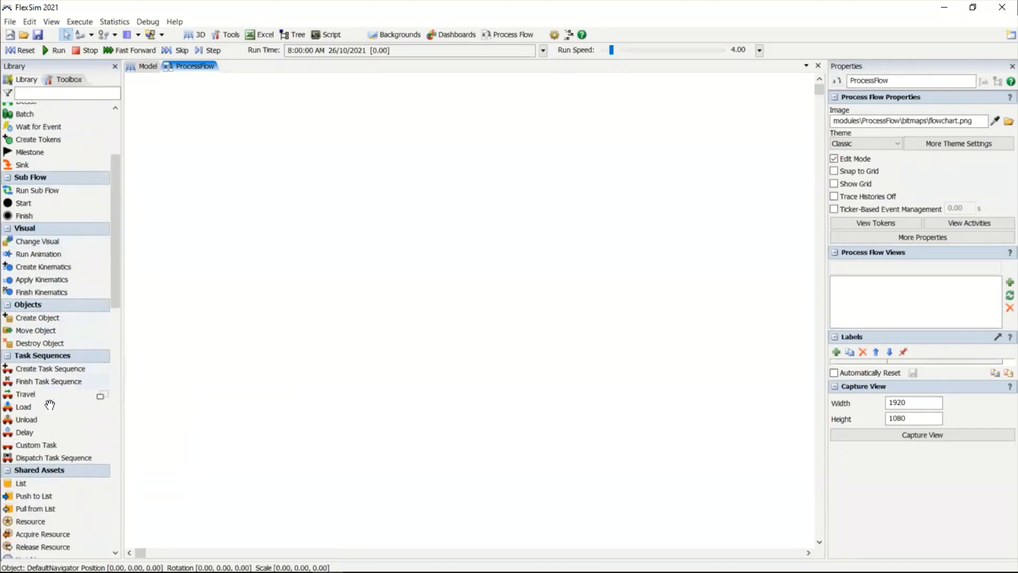
scroll(50, 401, "down", 3)
scroll(49, 404, "down", 15)
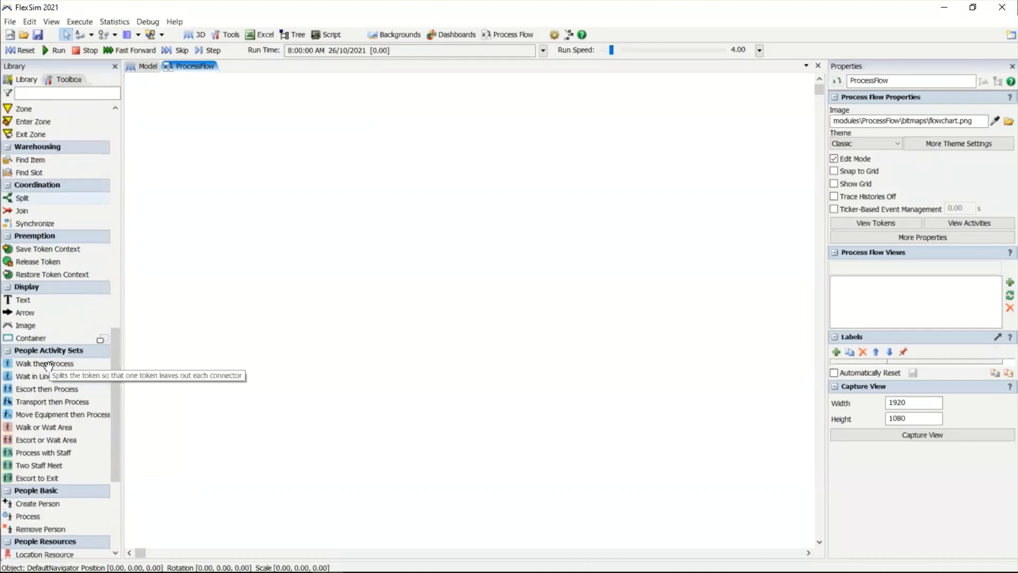
Step: Add an Inter-Arrival Source activity near the top of the blank process flow
scroll(48, 367, "up", 20)
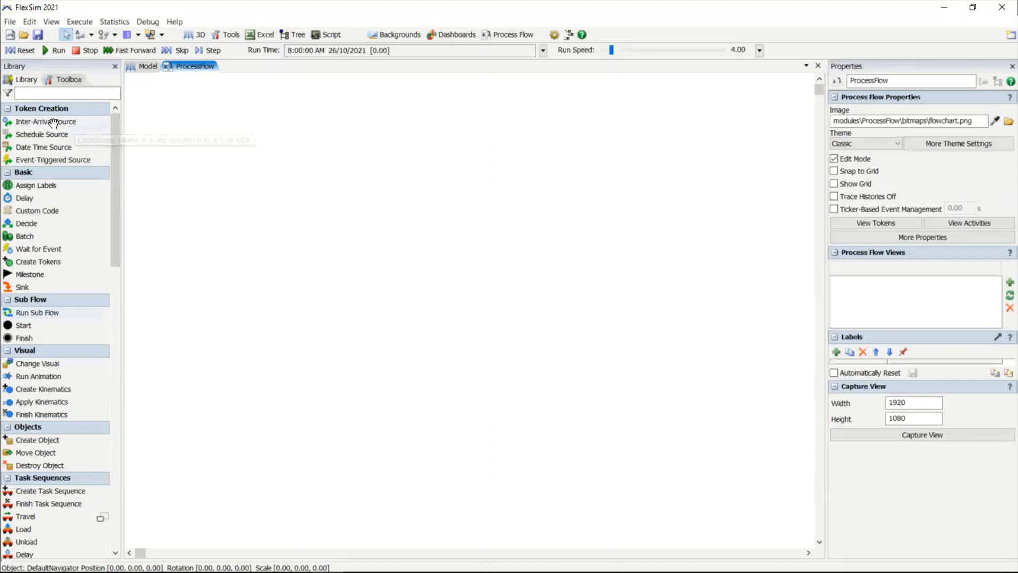
left_click_drag(45, 123, 280, 125)
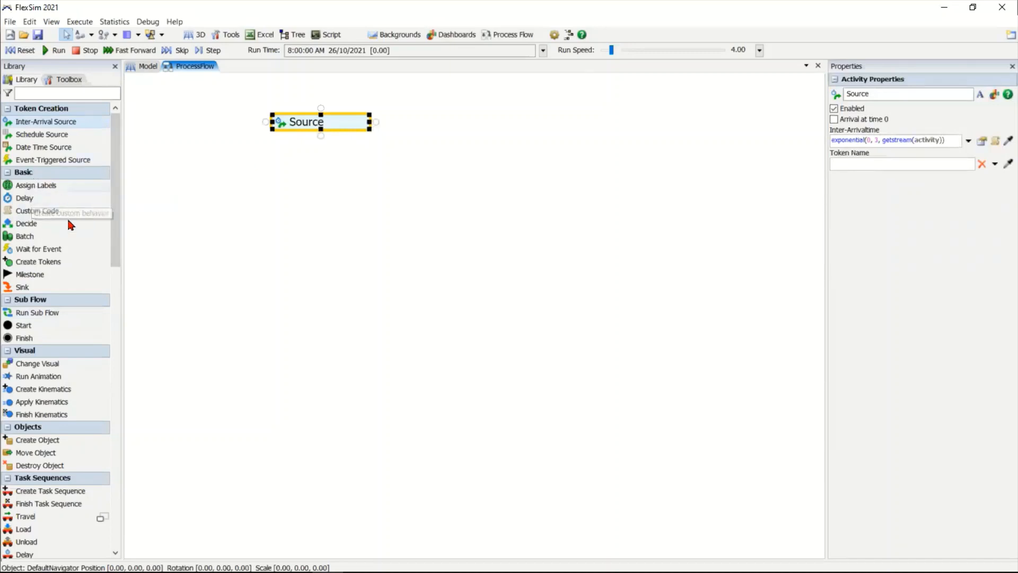
Step: Place a Delay and a Create Tokens activity below the source and delete both
left_click_drag(38, 202, 245, 245)
left_click_drag(41, 261, 273, 293)
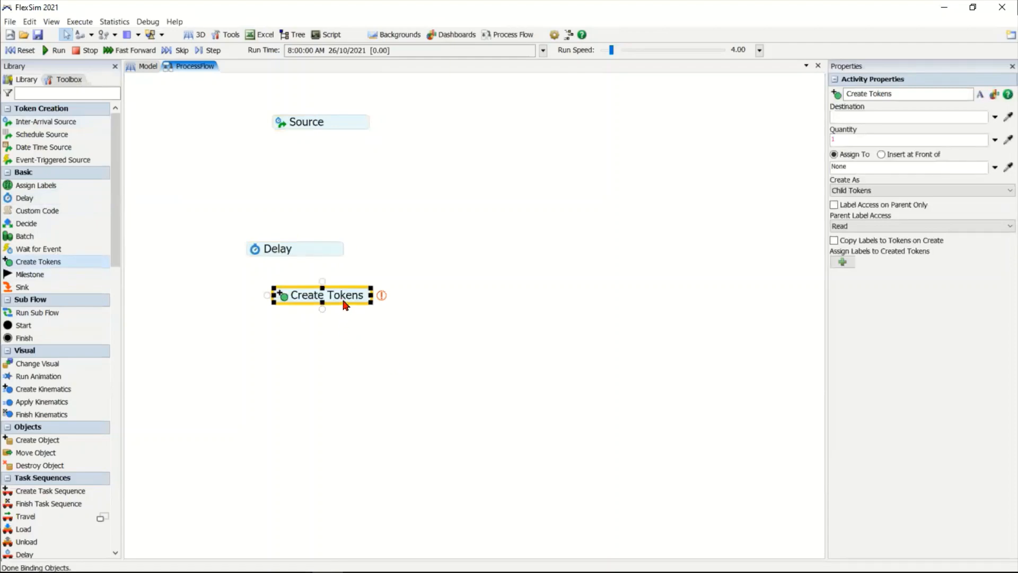
key("Delete")
left_click(303, 246)
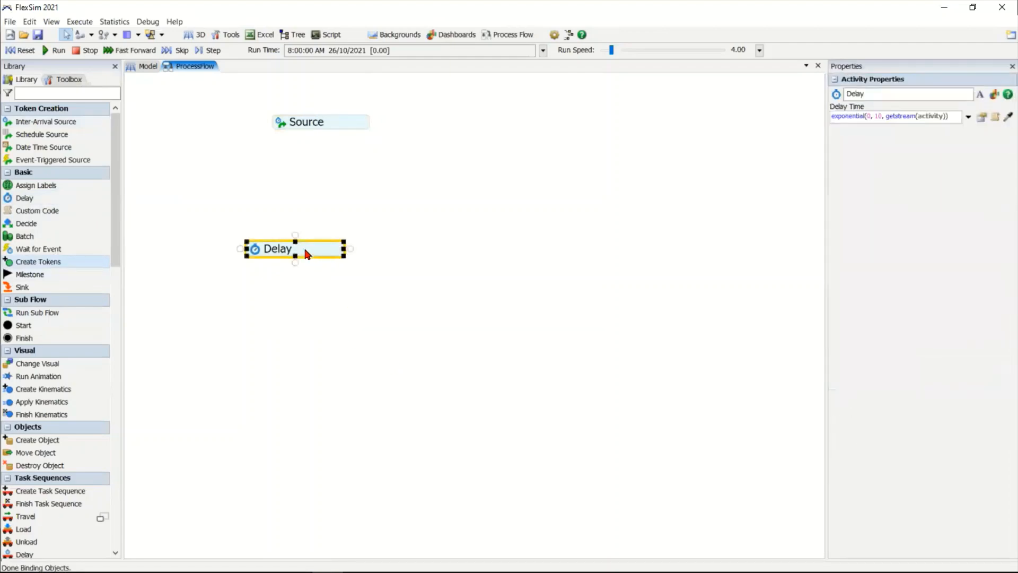
key("Delete")
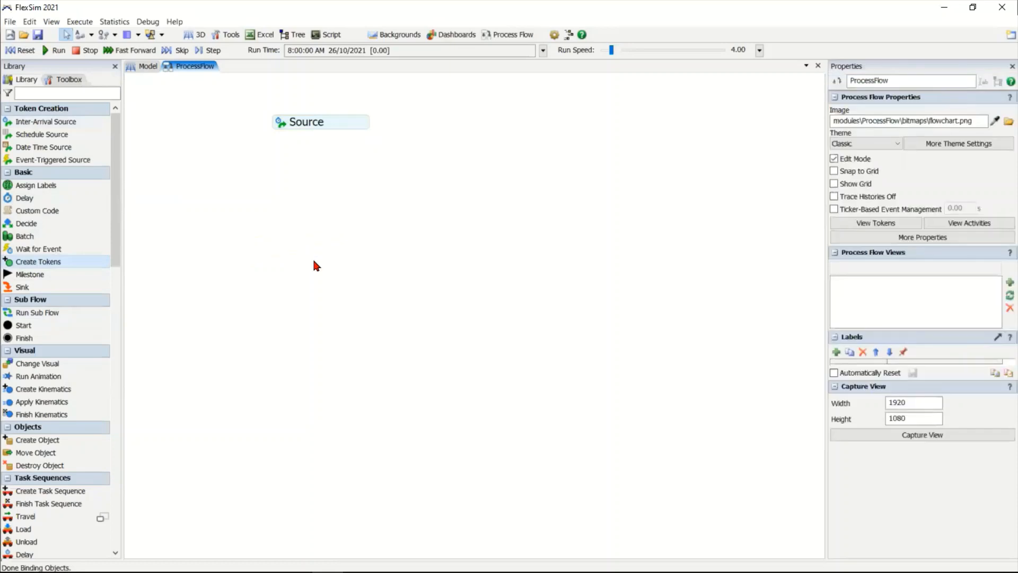
Step: Set the Source's inter-arrival time to an exponential distribution with a scale of 60
scroll(422, 242, "up", 5)
scroll(473, 257, "down", 4)
scroll(473, 257, "up", 4)
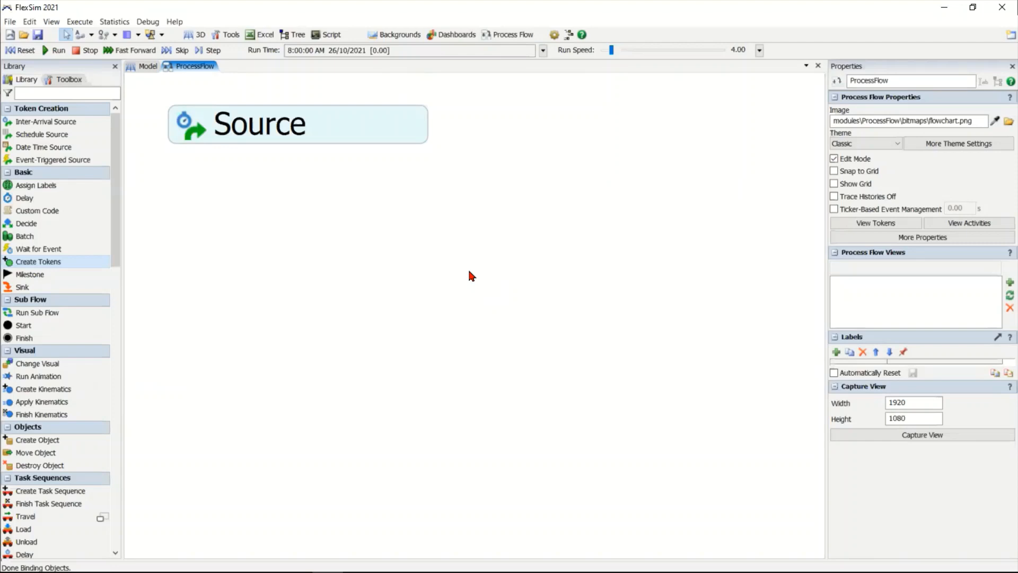
left_click(193, 122)
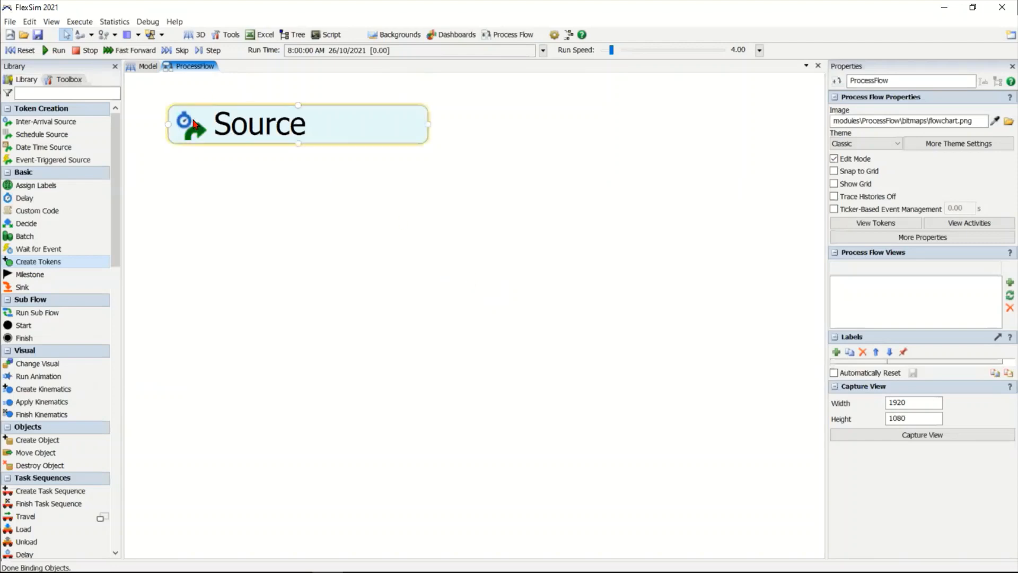
double_click(190, 138)
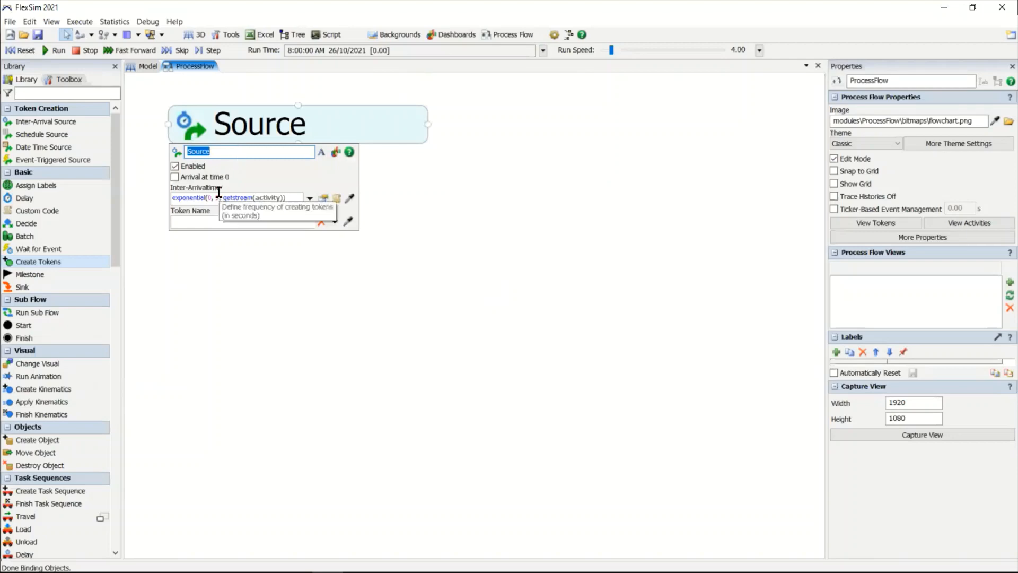
left_click(219, 197)
key("BackSpace")
type("60")
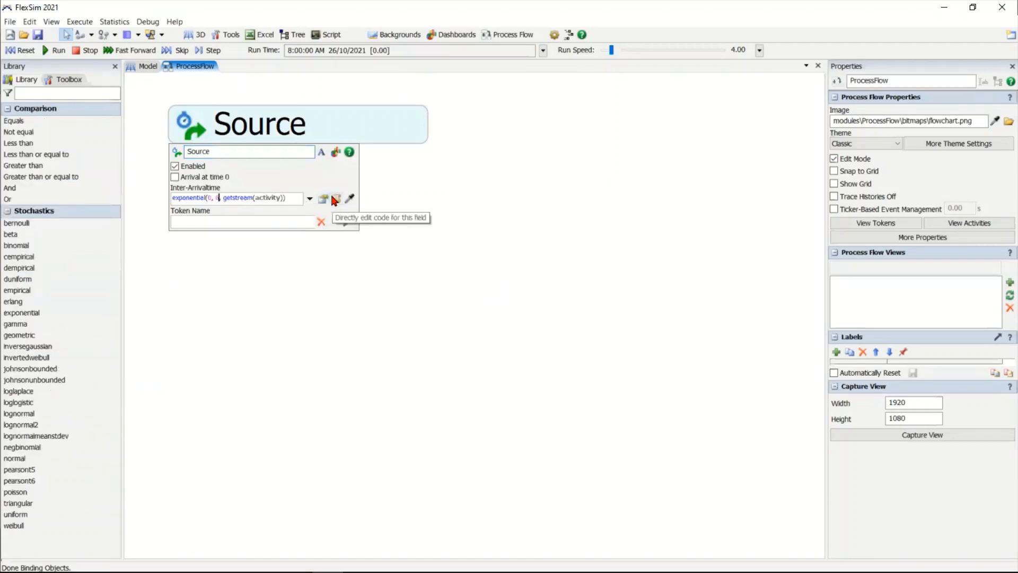
left_click(355, 262)
Step: Add a Resource shared asset beside the Source and name it "Agente Call Center"
scroll(24, 297, "down", 8)
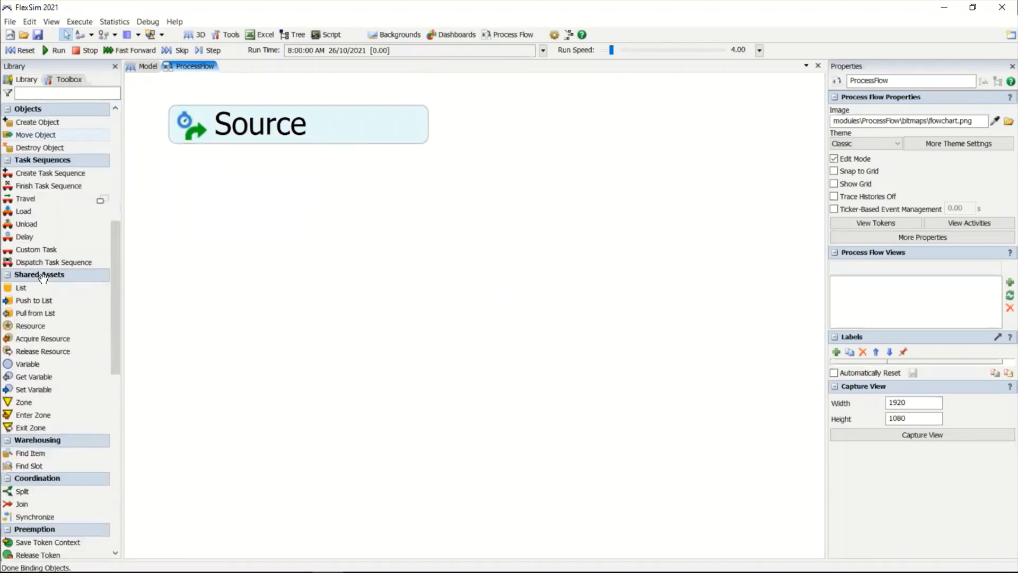
left_click_drag(37, 325, 686, 133)
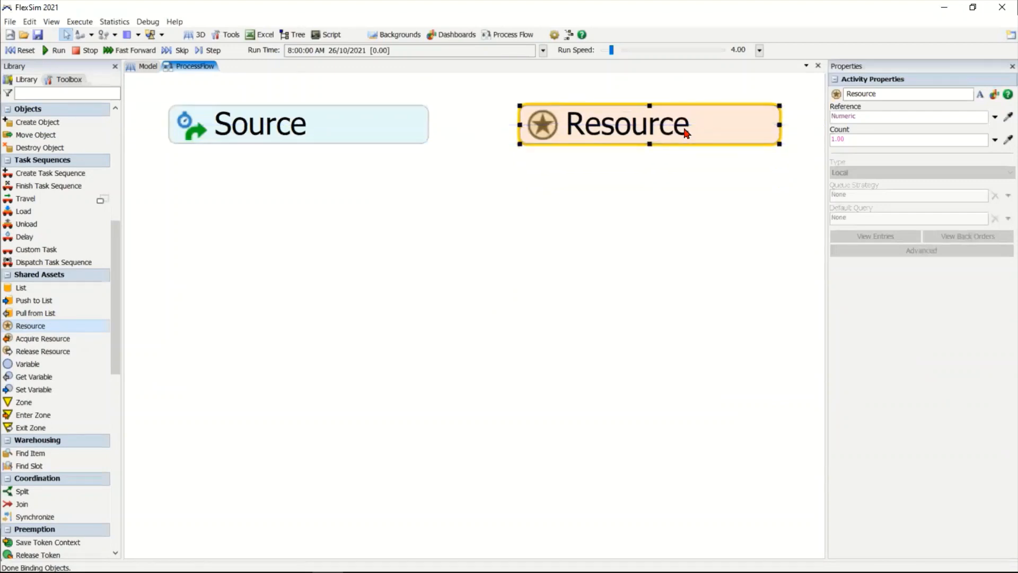
double_click(543, 135)
type("Agente")
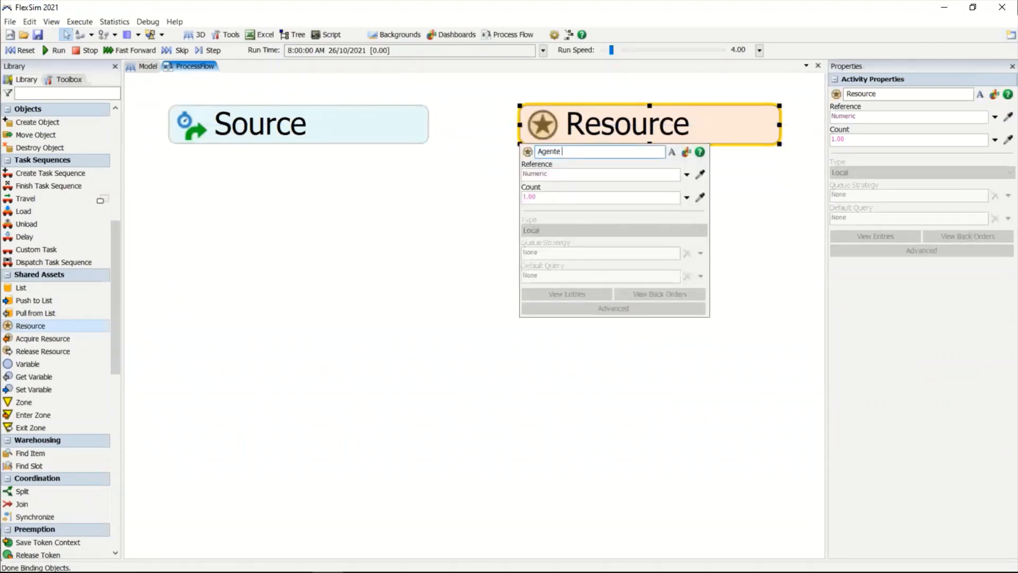
type(" Call Center")
left_click(410, 282)
Step: Rename the Source activity as "Llegada de Llamadas"
double_click(191, 139)
type("Llegada de Llamadas")
left_click(465, 261)
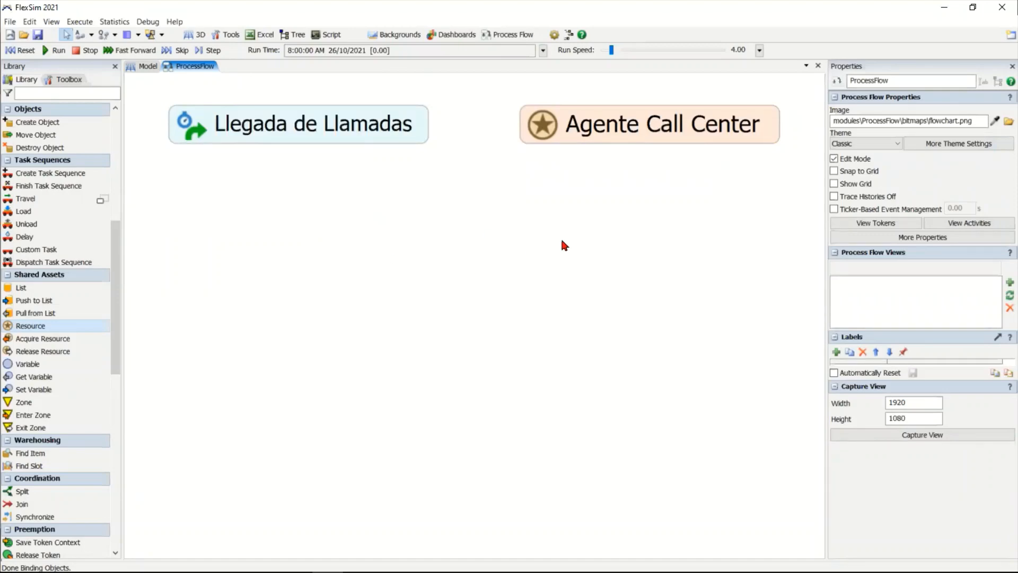
Step: Review the reference and count settings of the Agente Call Center resource
double_click(551, 139)
left_click(473, 211)
scroll(71, 280, "up", 5)
left_click(658, 127)
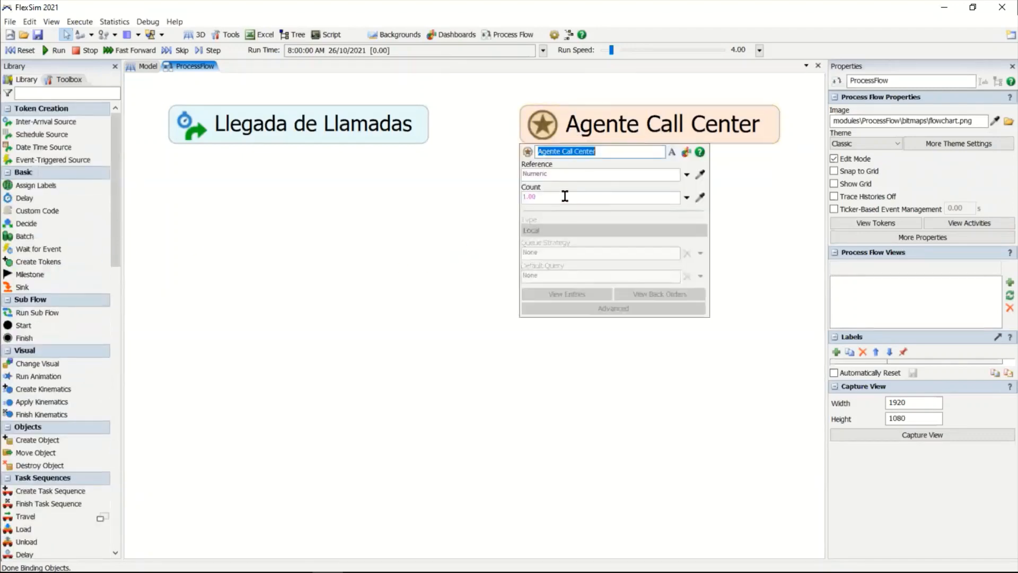
left_click(429, 224)
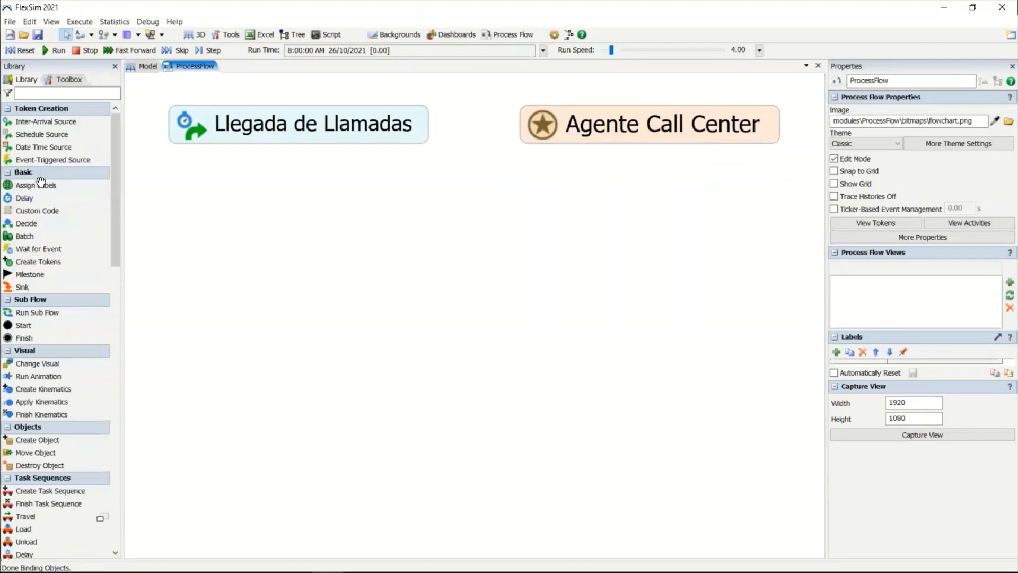
Step: Attach an Acquire Resource activity beneath Llegada de Llamadas, referencing Agente Call Center, and name it "Espera por atender llamada"
scroll(50, 260, "down", 5)
scroll(52, 264, "down", 5)
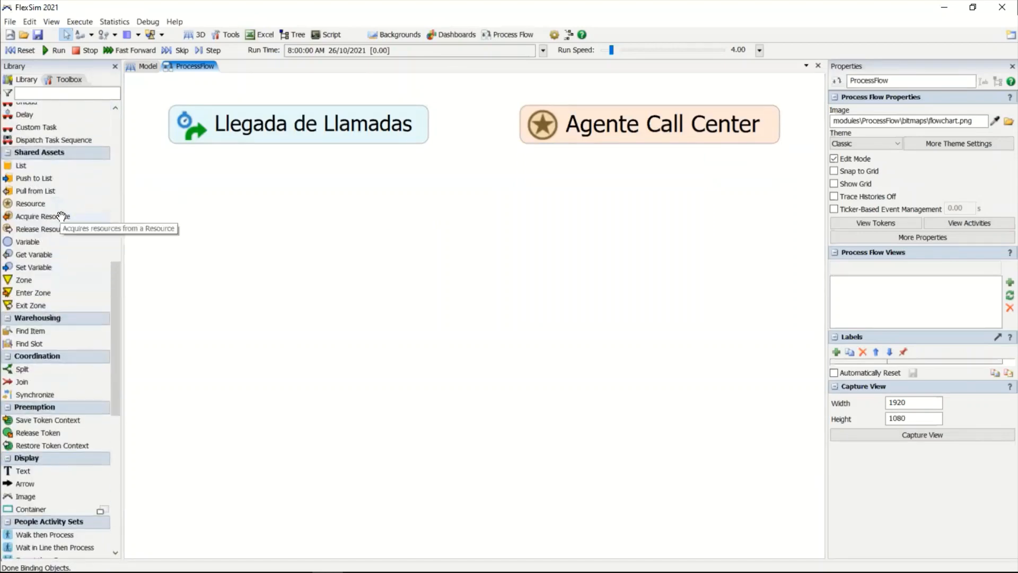
left_click(62, 218)
left_click(323, 198)
left_click_drag(408, 214, 289, 167)
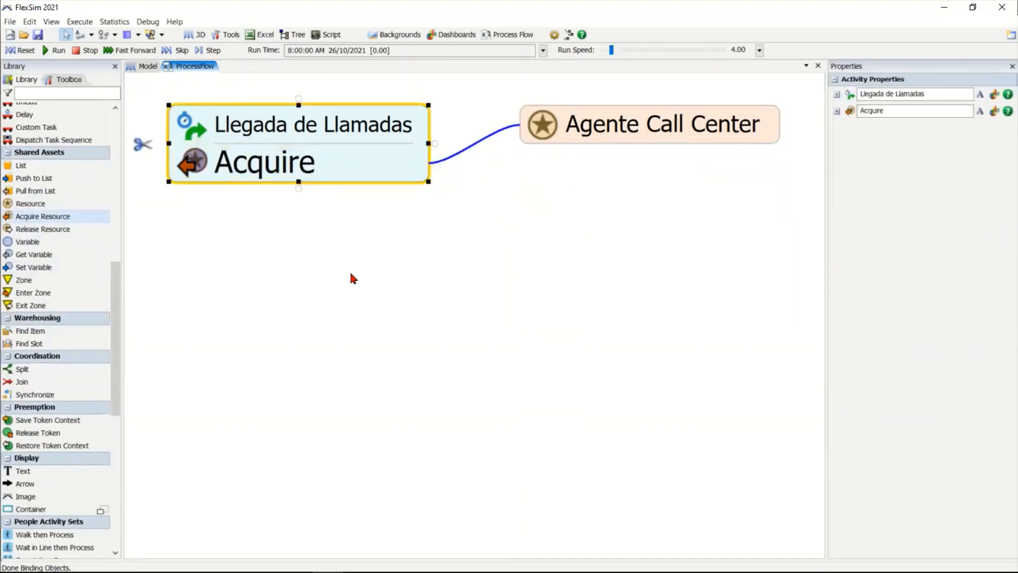
type("Espera")
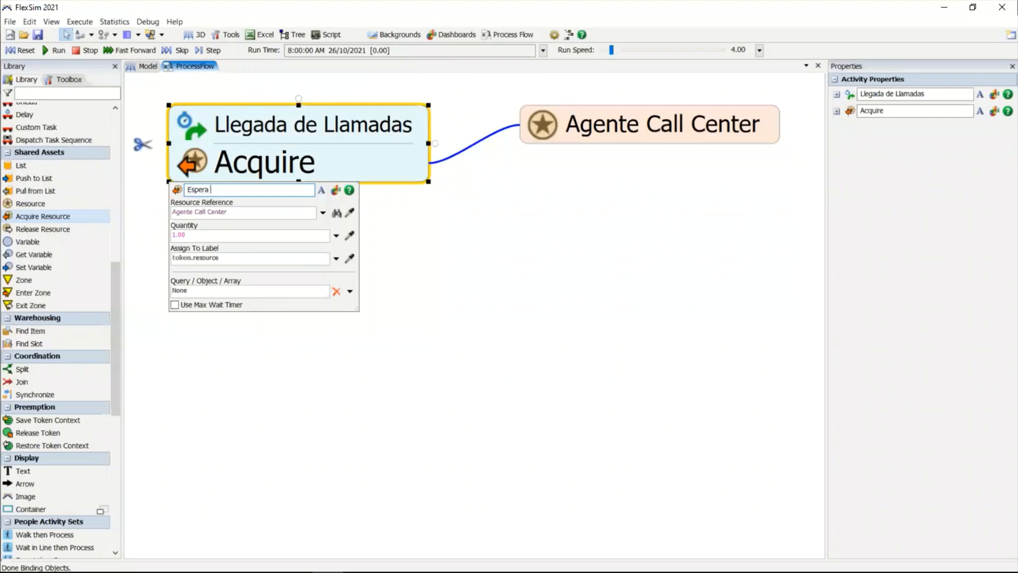
type(" por atender llamada")
left_click(431, 250)
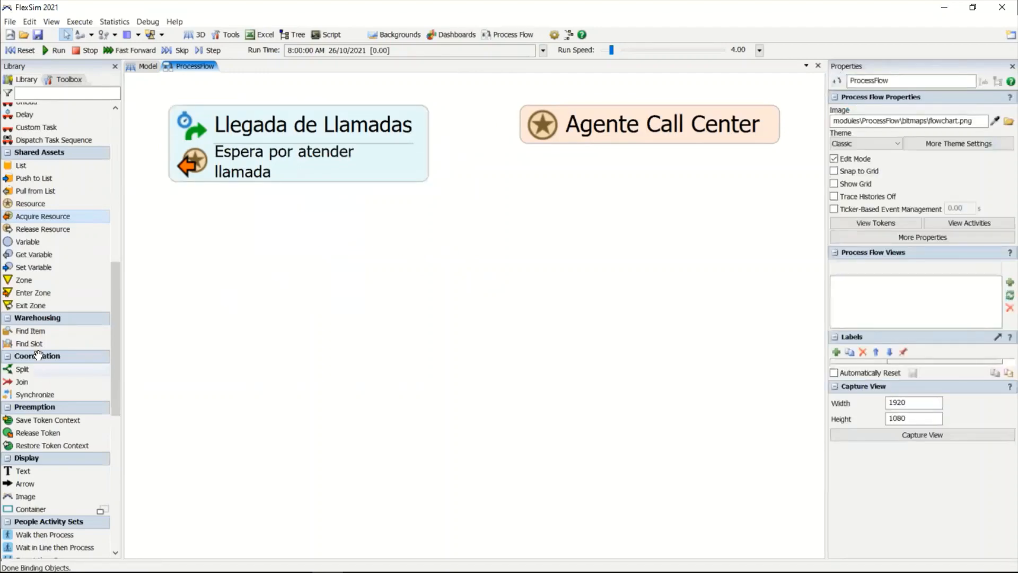
Step: Attach a Delay activity beneath Espera por atender llamada and name it "Tiempo de atencion de la llamada"
scroll(45, 212, "up", 10)
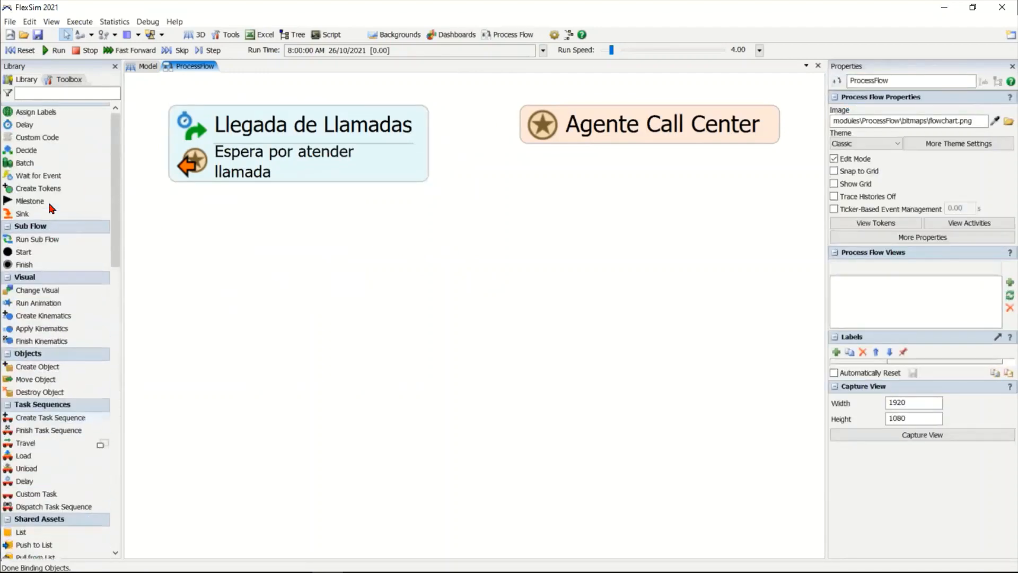
scroll(47, 200, "up", 2)
left_click_drag(45, 198, 206, 206)
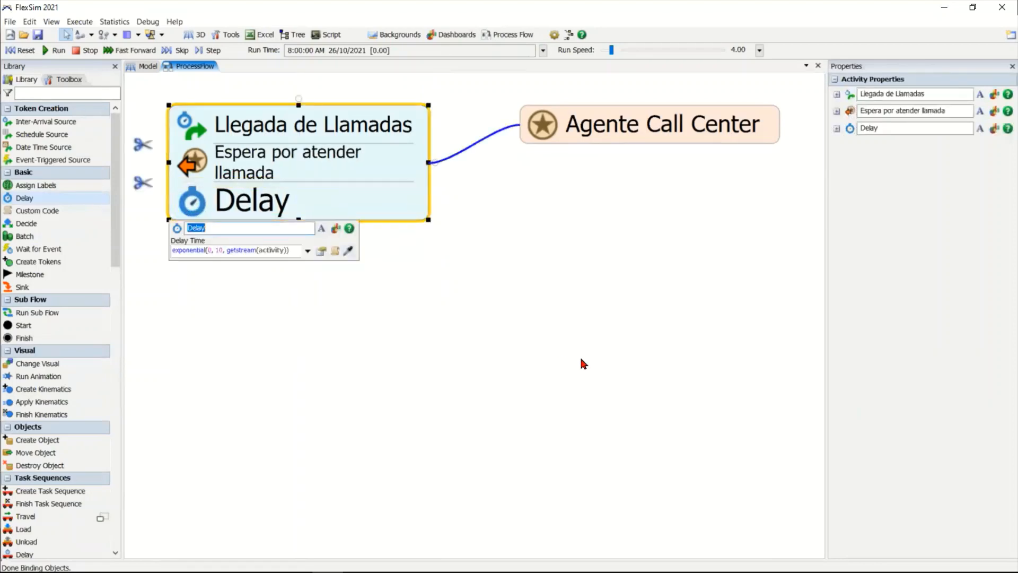
type("Tiempo de atencion de la llamada")
key("Return")
left_click(559, 393)
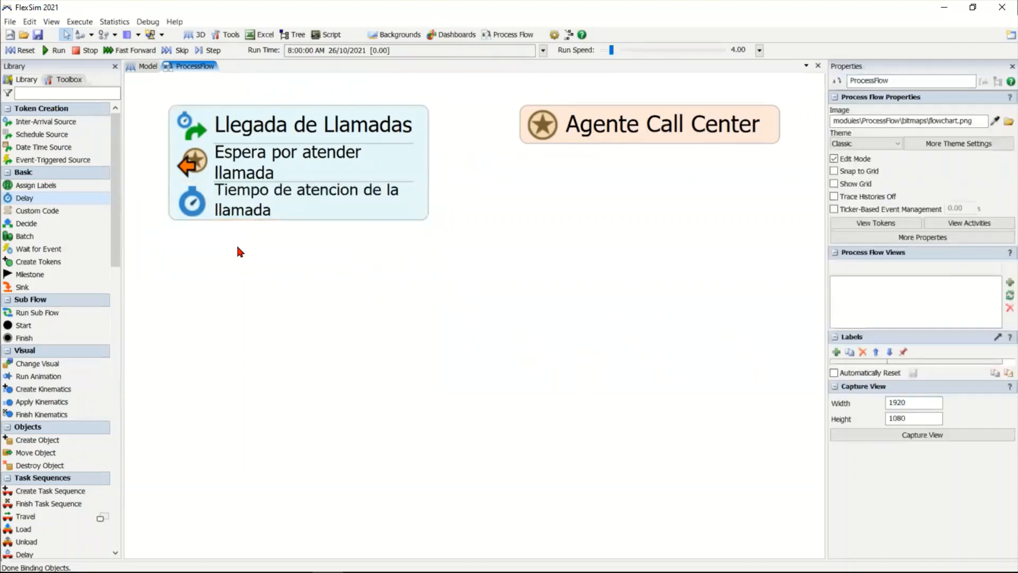
Step: Widen the call-handling activity block so its names fit on one line, and align it with the Agente Call Center resource
mouse_move(594, 129)
left_mouse_down()
mouse_move(602, 114)
mouse_move(606, 125)
left_mouse_up()
left_click(358, 150)
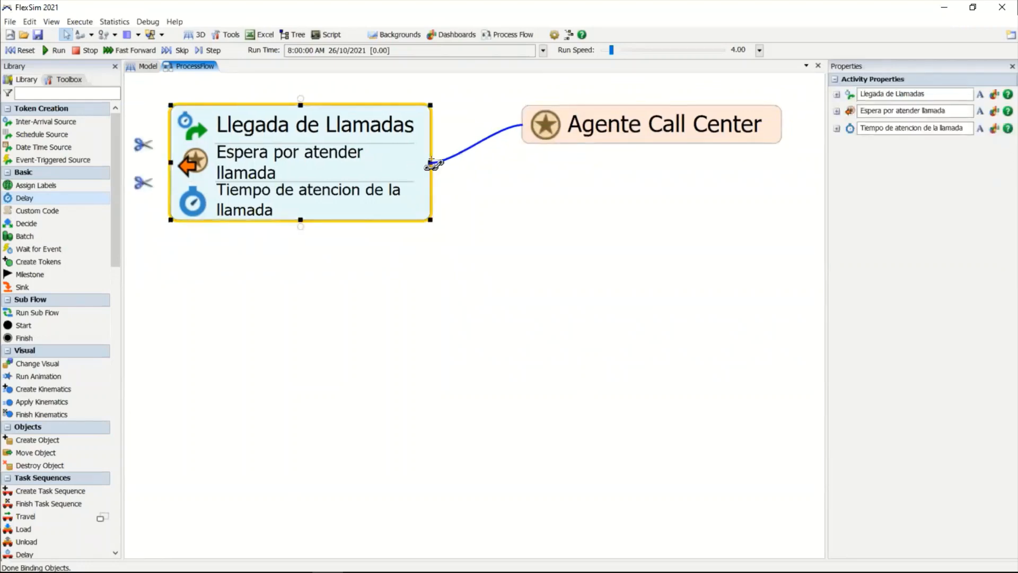
left_click_drag(430, 162, 442, 135)
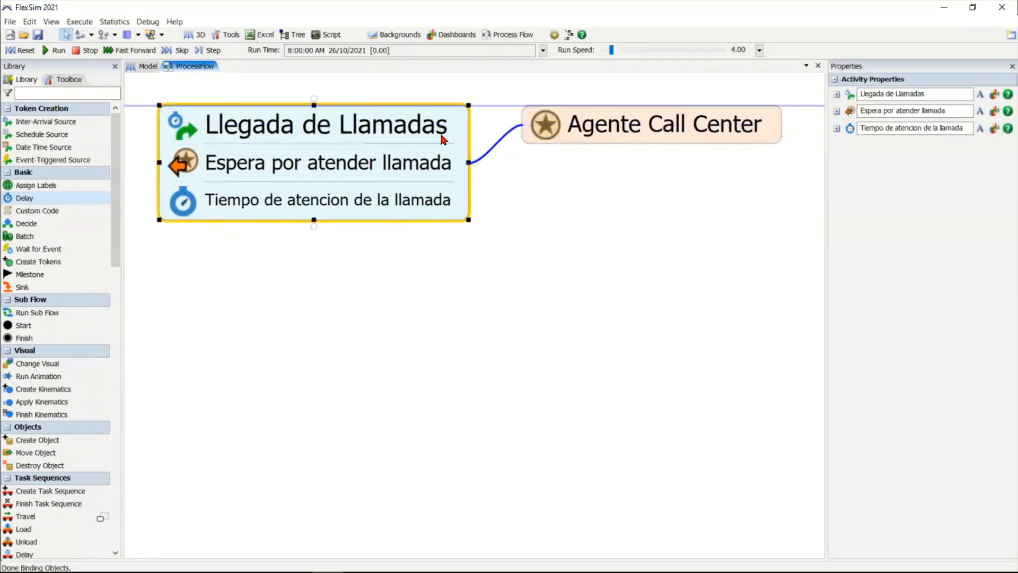
Step: Set the delay time of Tiempo de atencion de la llamada to a normal distribution with a mean of 90
left_click(194, 212)
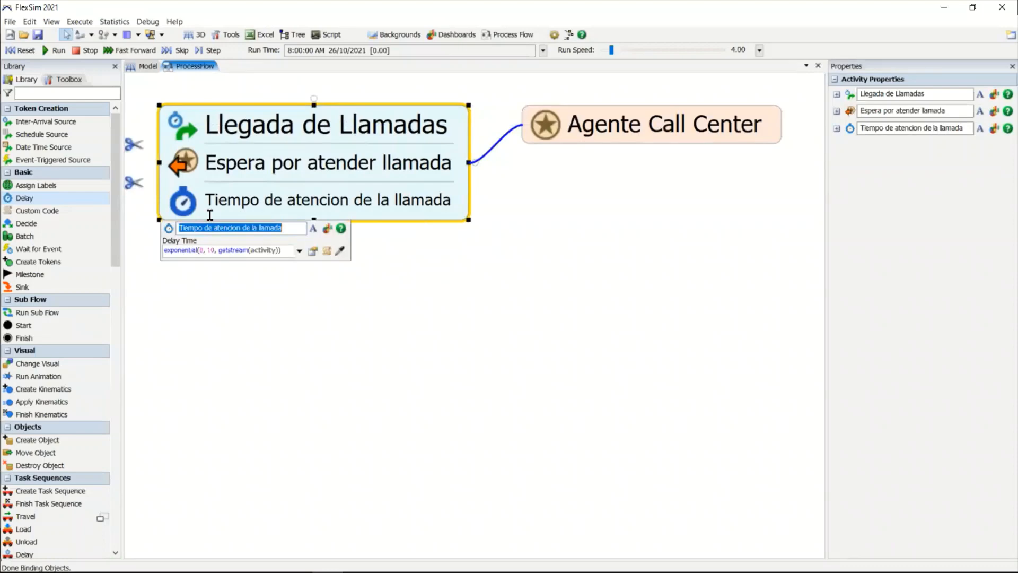
left_click(299, 250)
left_click(313, 251)
left_click(300, 269)
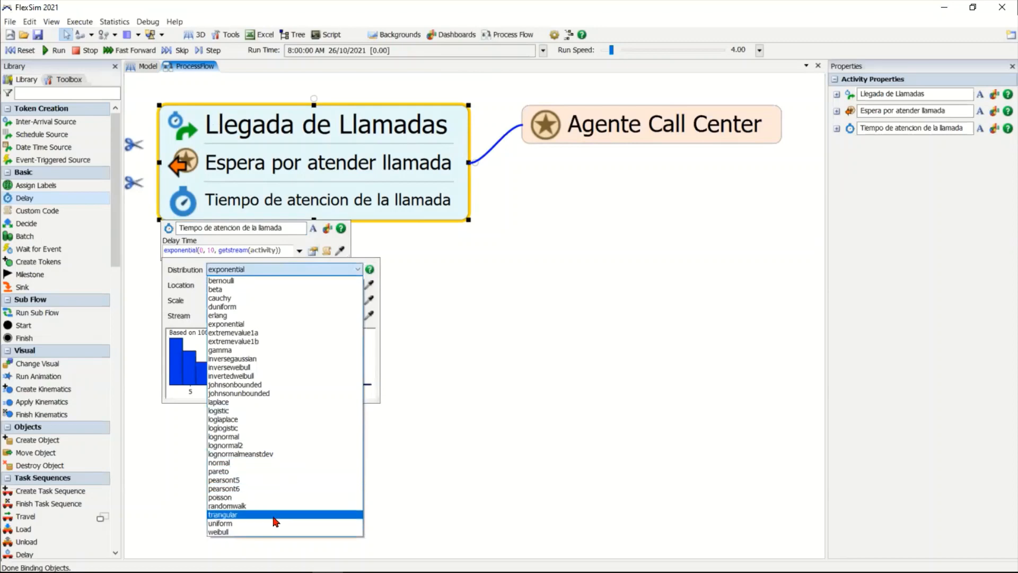
left_click(280, 462)
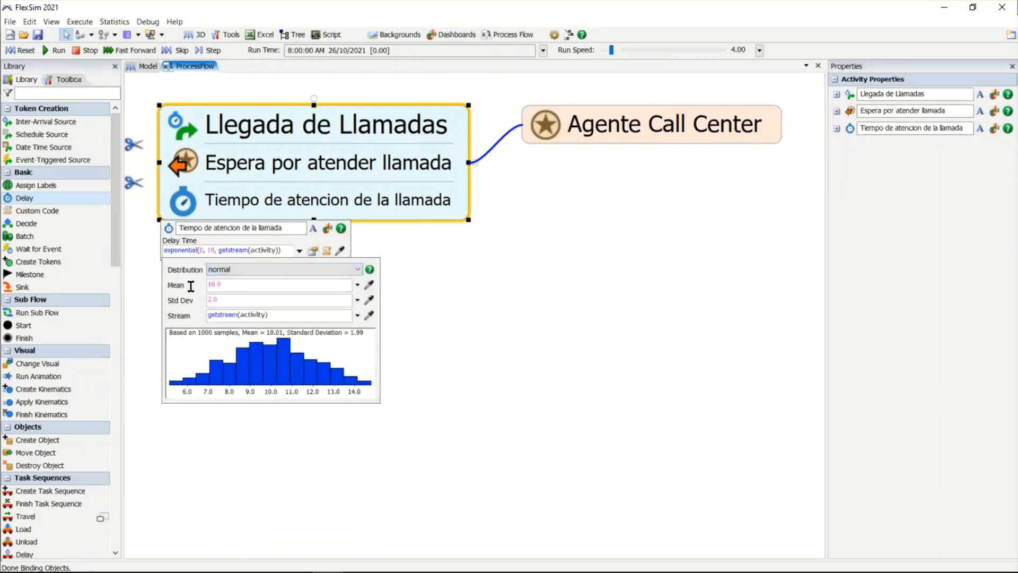
type("90")
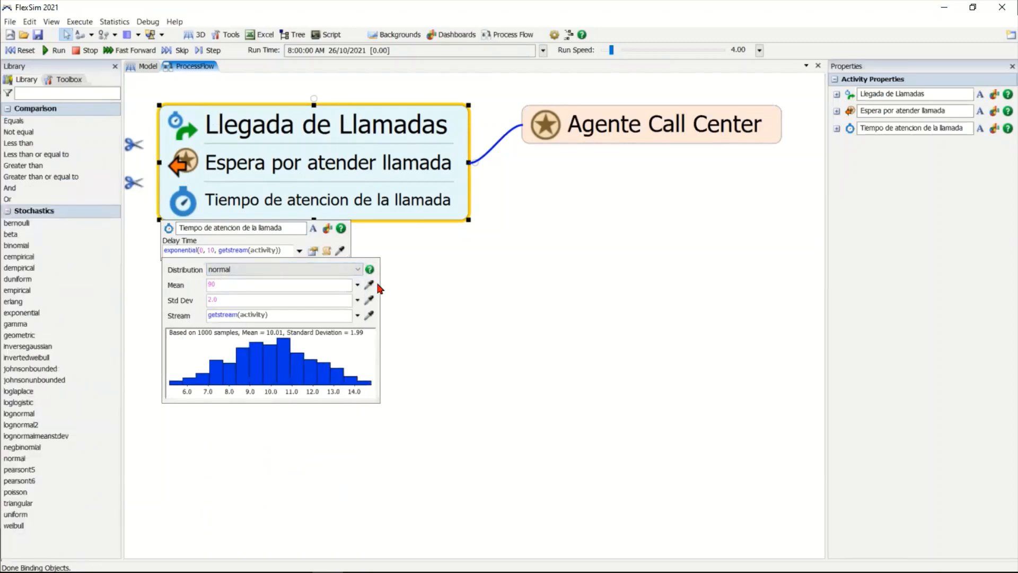
left_click(445, 294)
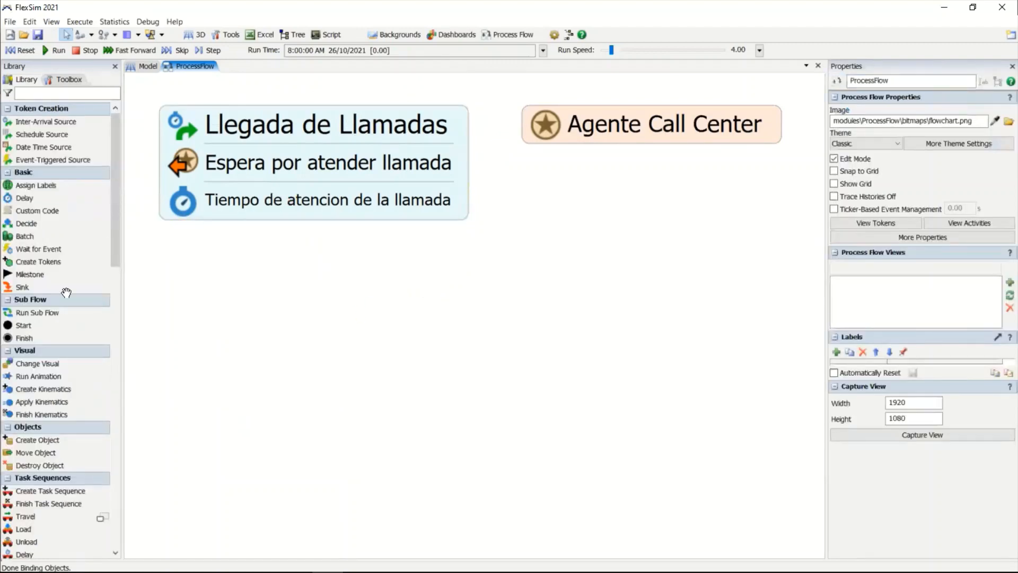
Step: Attach a Release Resource activity beneath the delay and name it "Agente cuelga la llamada"
scroll(58, 302, "down", 4)
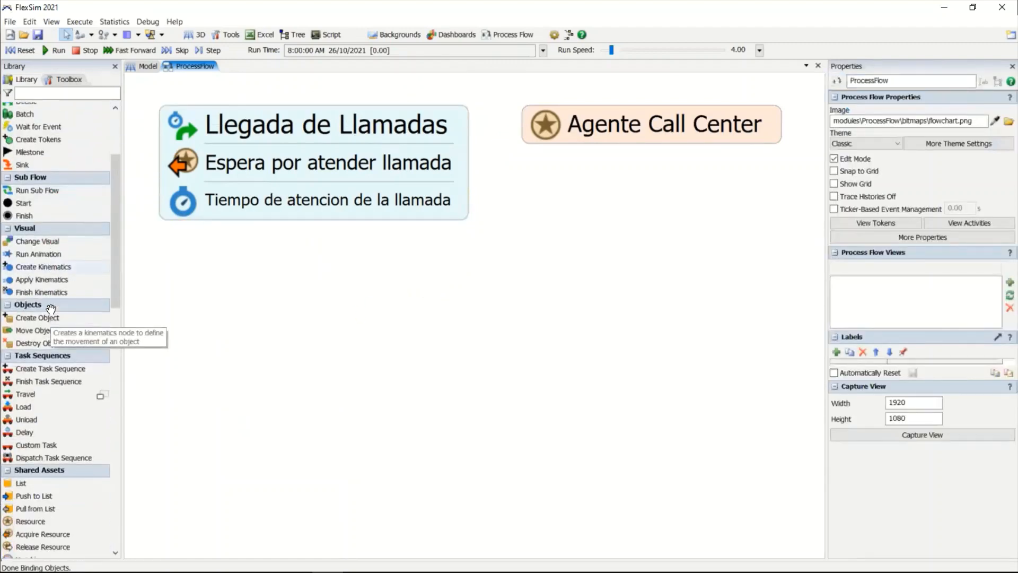
scroll(51, 308, "down", 2)
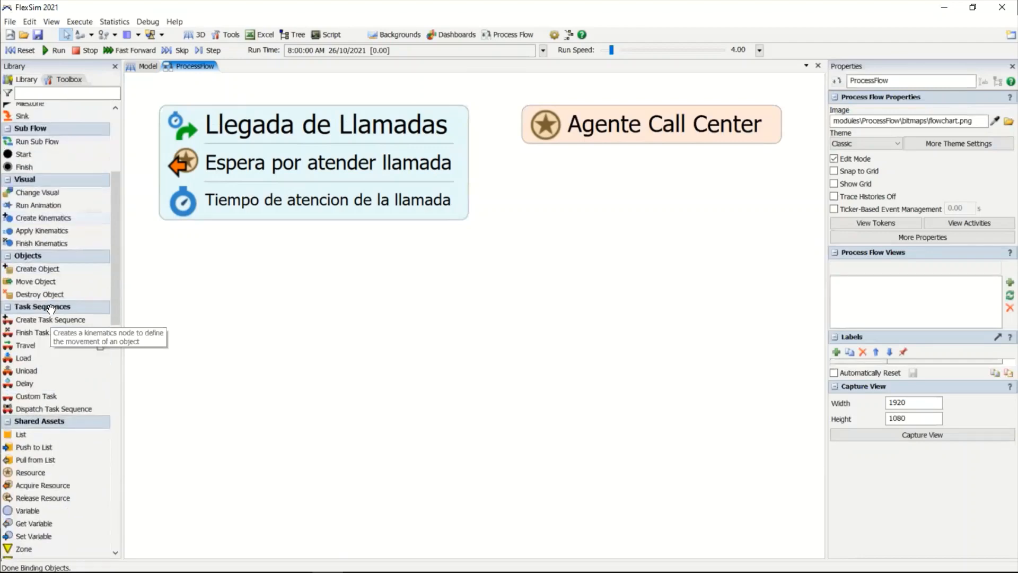
left_click_drag(45, 496, 277, 242)
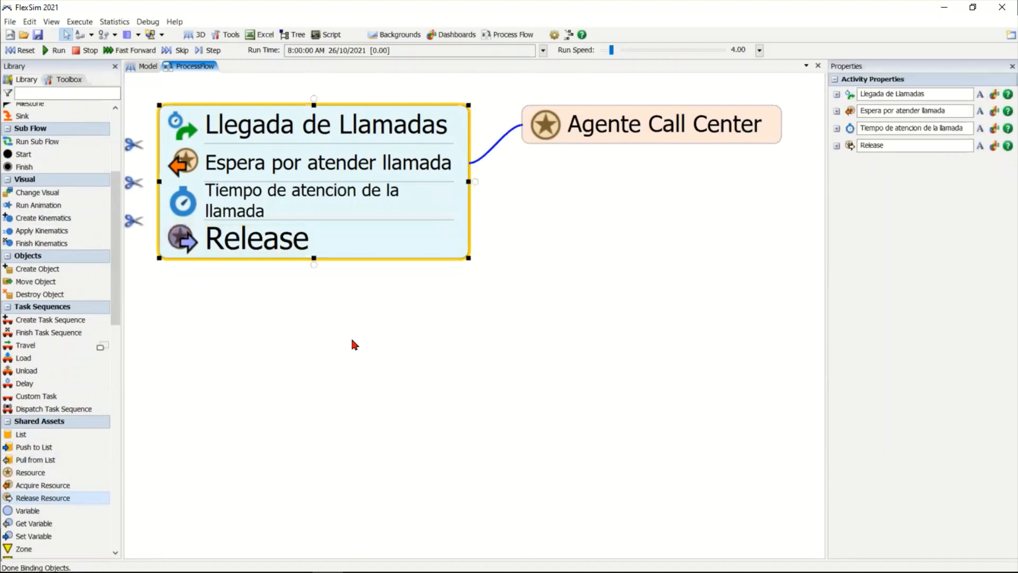
type("A")
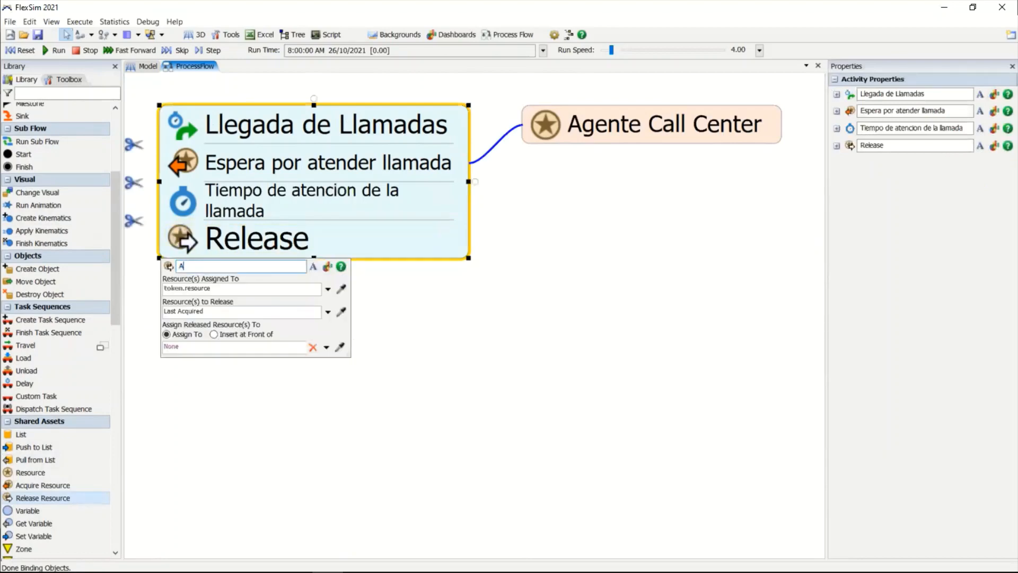
type("gente cuelga la llamada")
left_click(444, 320)
Step: Attach a Sink at the end of the activity block and align the block's upper edge with the Agente Call Center resource
scroll(50, 200, "up", 3)
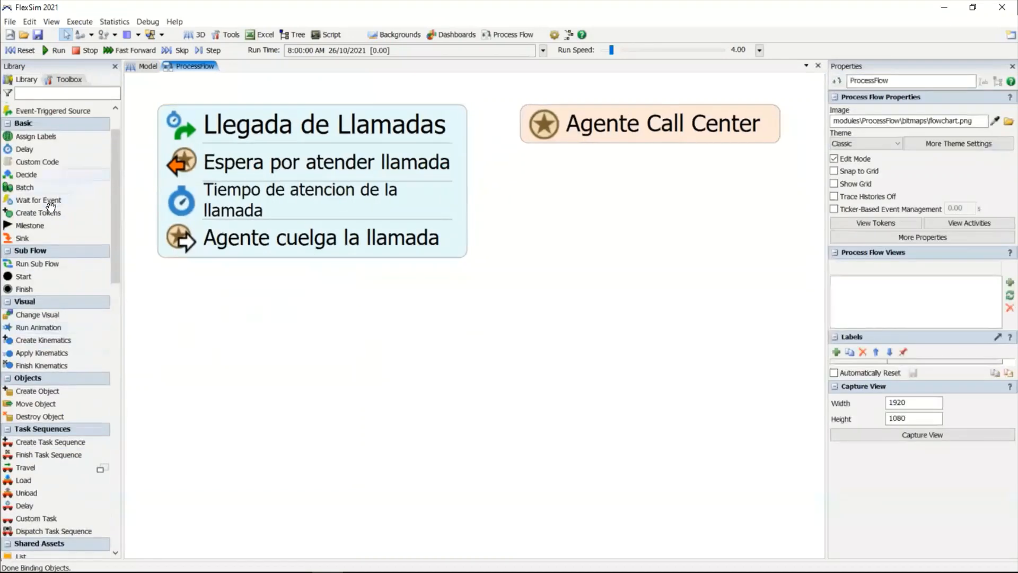
left_click_drag(33, 234, 361, 285)
left_click_drag(368, 126, 365, 253)
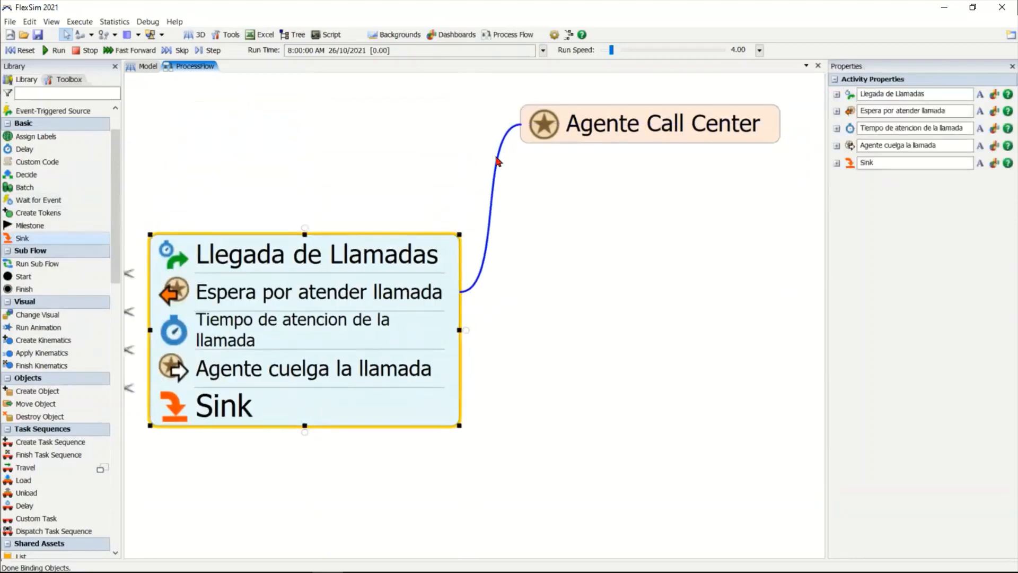
left_click_drag(619, 128, 612, 151)
left_click_drag(395, 233, 396, 231)
left_click_drag(402, 162, 407, 143)
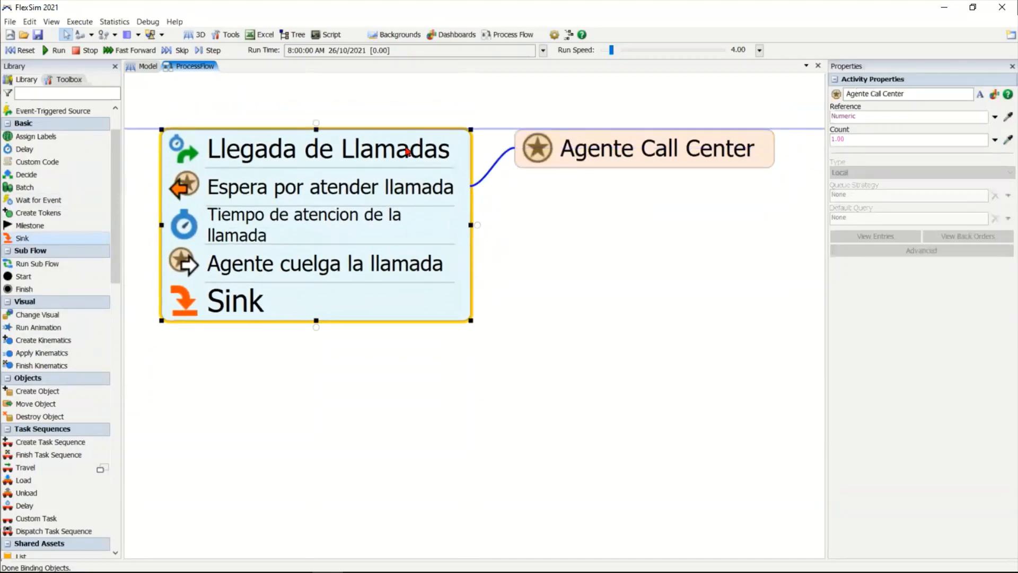
left_click(584, 307)
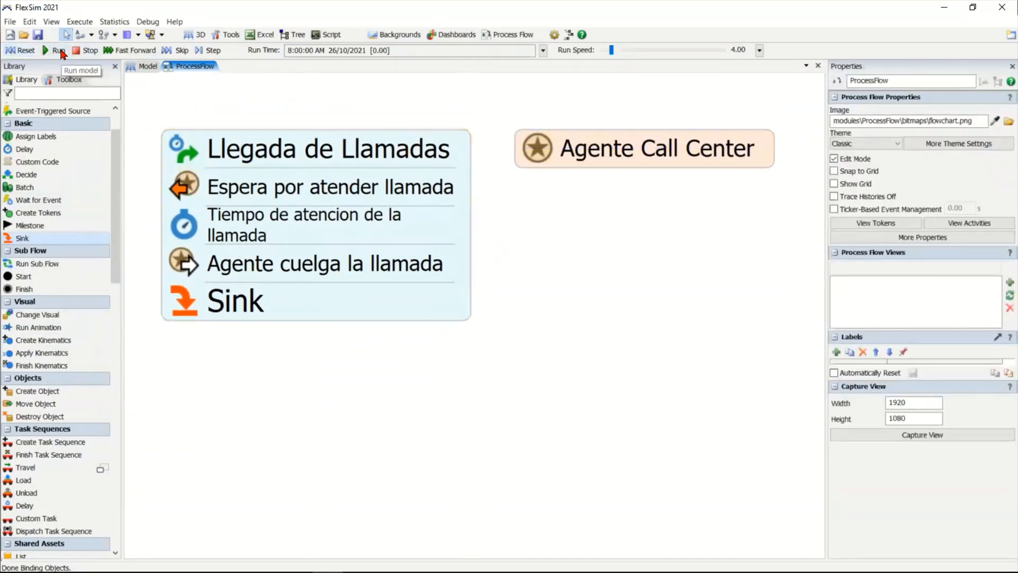
Step: Set a custom run speed of 1.00 and run the model, skipping ahead through the simulation events
left_click(759, 51)
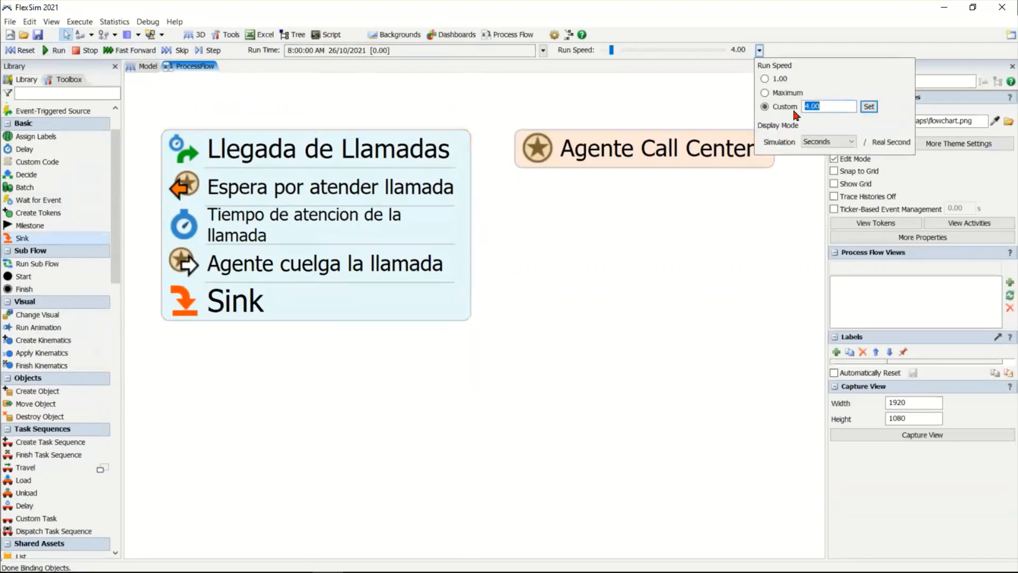
left_click_drag(841, 107, 795, 107)
type("1")
left_click(870, 106)
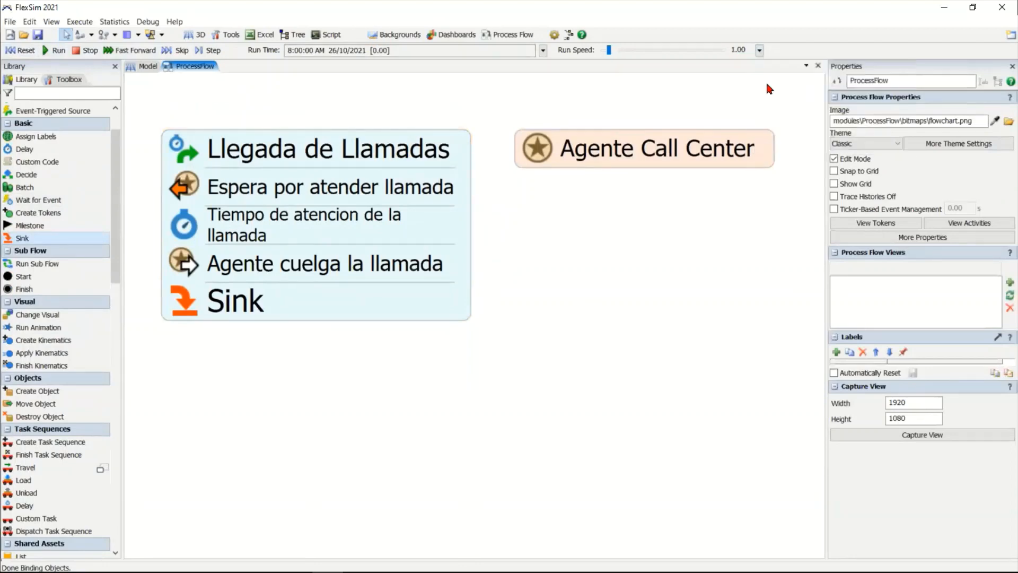
left_click(55, 51)
left_click(181, 51)
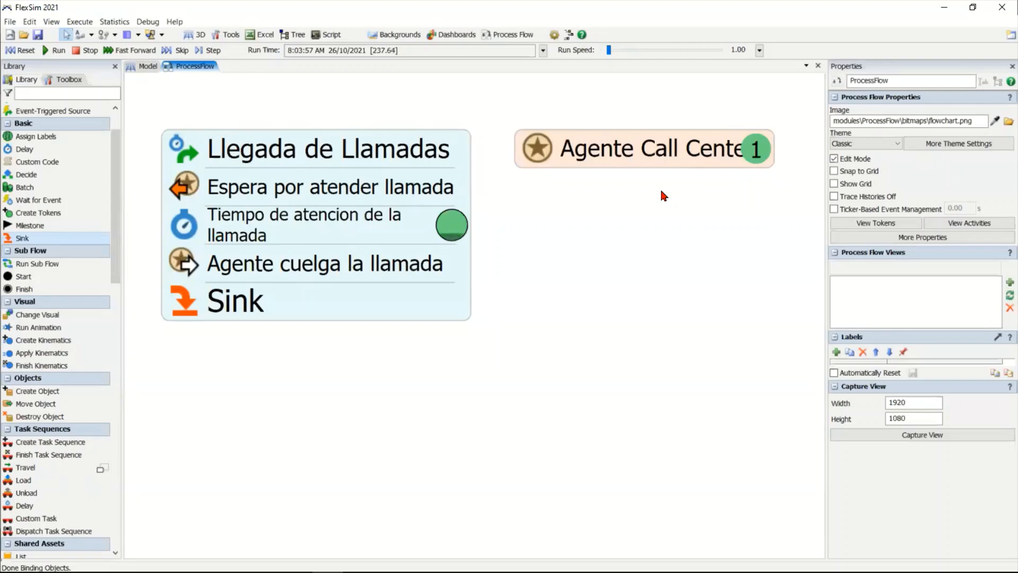
Step: Skip ahead through the simulation events to watch how calls queue while waiting for the agent
left_click(171, 53)
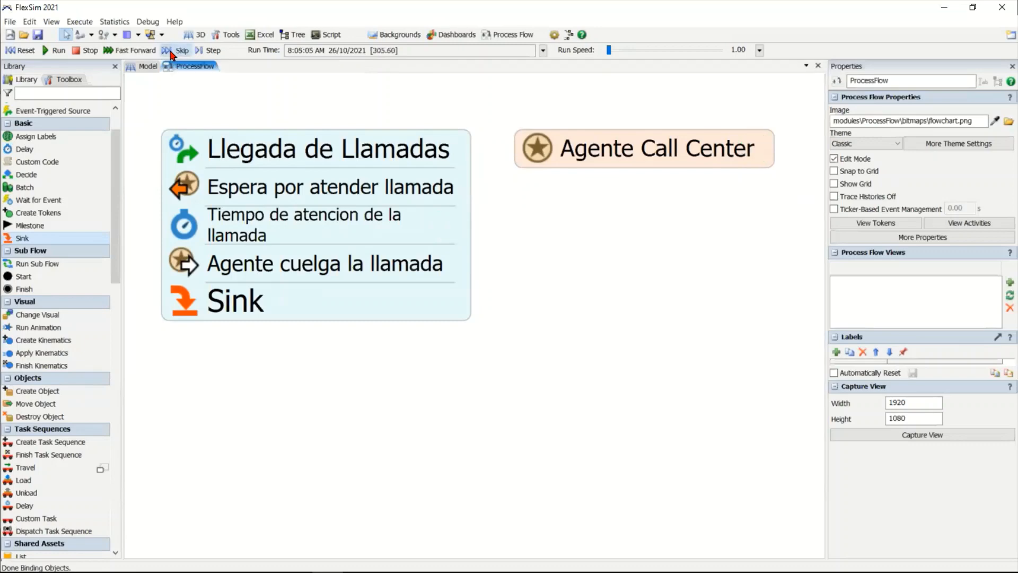
left_click(171, 52)
left_click(170, 53)
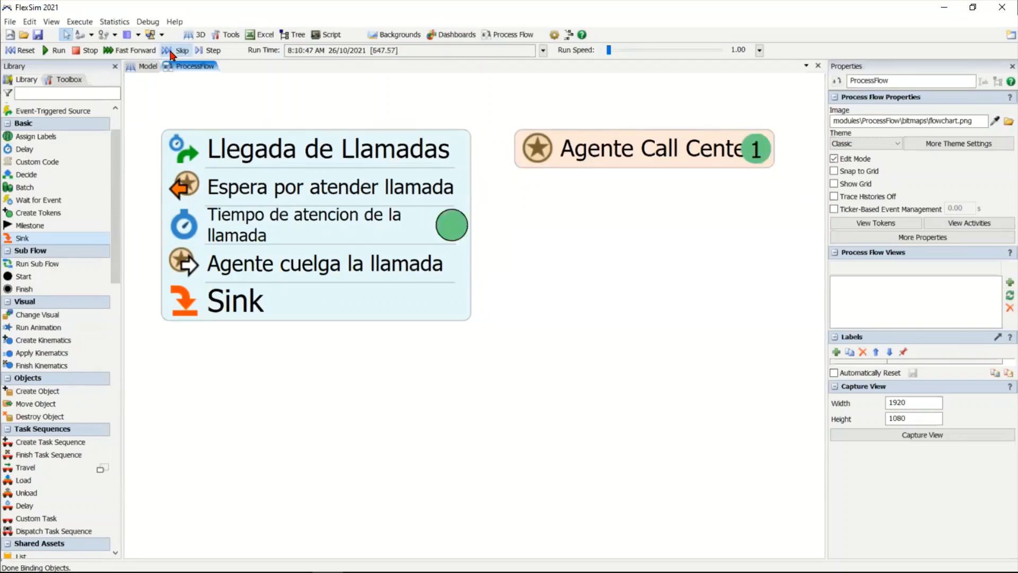
left_click(171, 53)
left_click(170, 53)
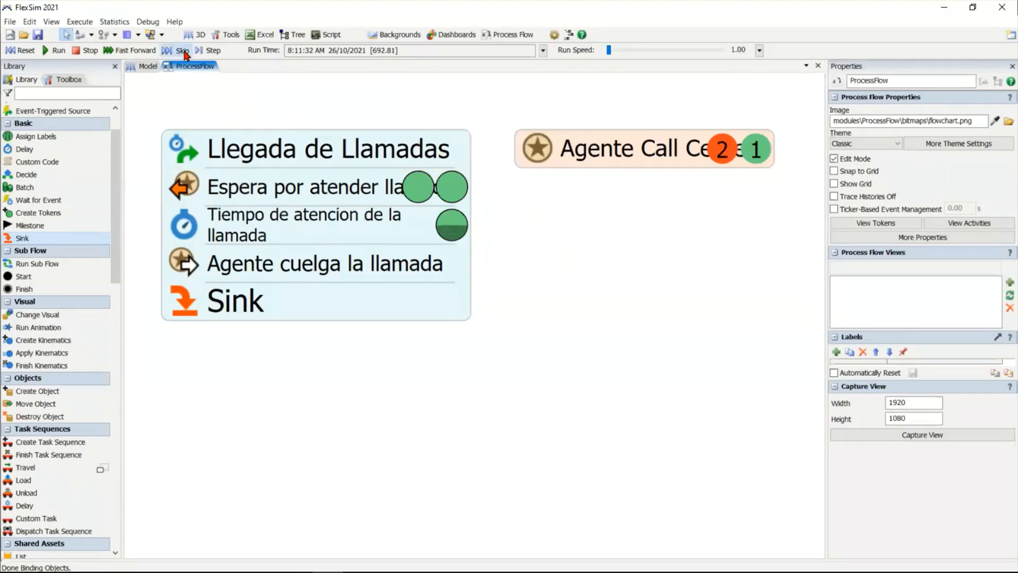
left_click(182, 51)
left_click(182, 51)
left_click(183, 51)
left_click(182, 51)
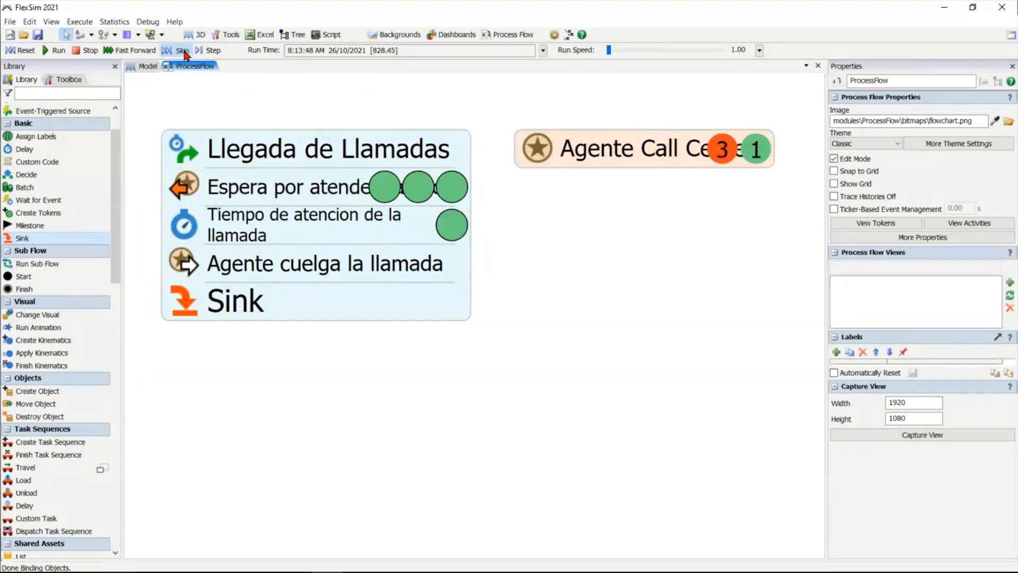
left_click(182, 51)
left_click(182, 51)
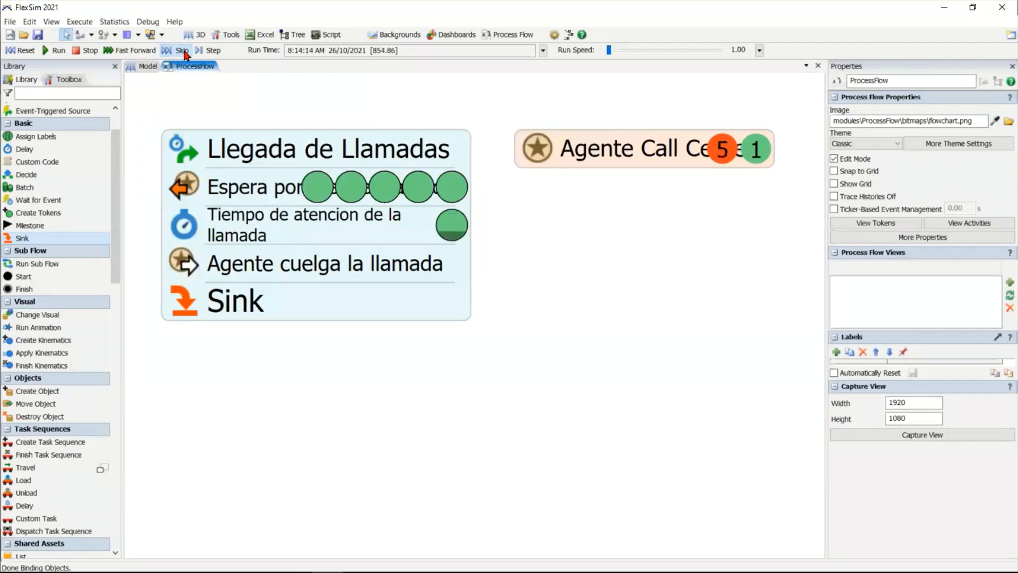
left_click(182, 51)
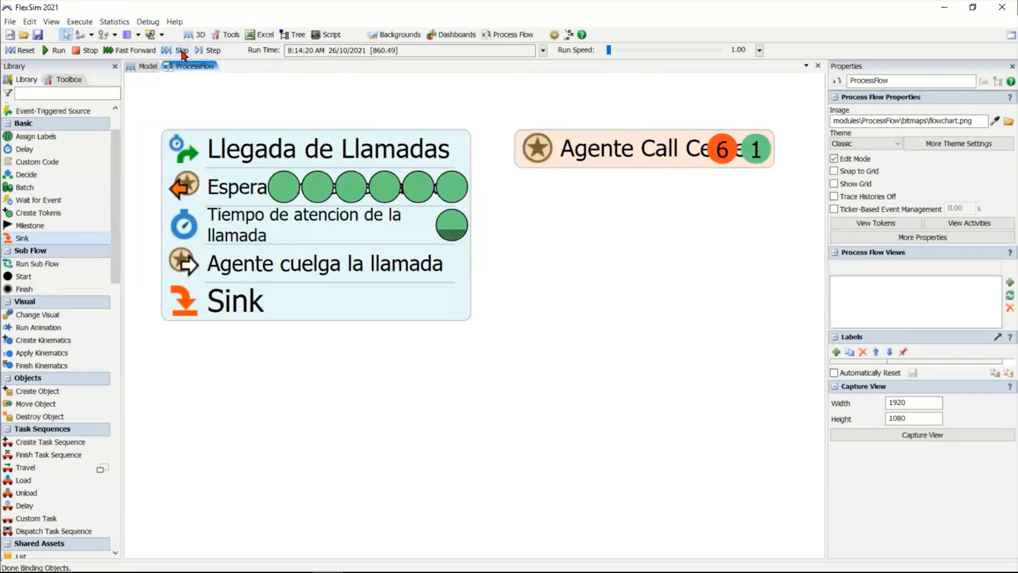
left_click(182, 51)
left_click(182, 51)
left_click(182, 51)
left_click(182, 51)
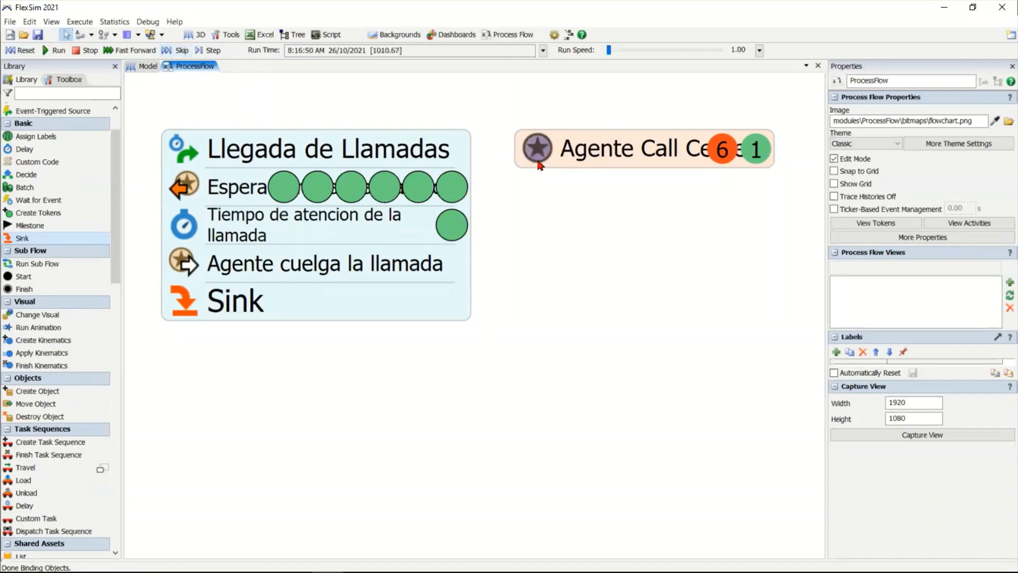
Step: Open the Agente Call Center resource's properties and reset the model
double_click(532, 162)
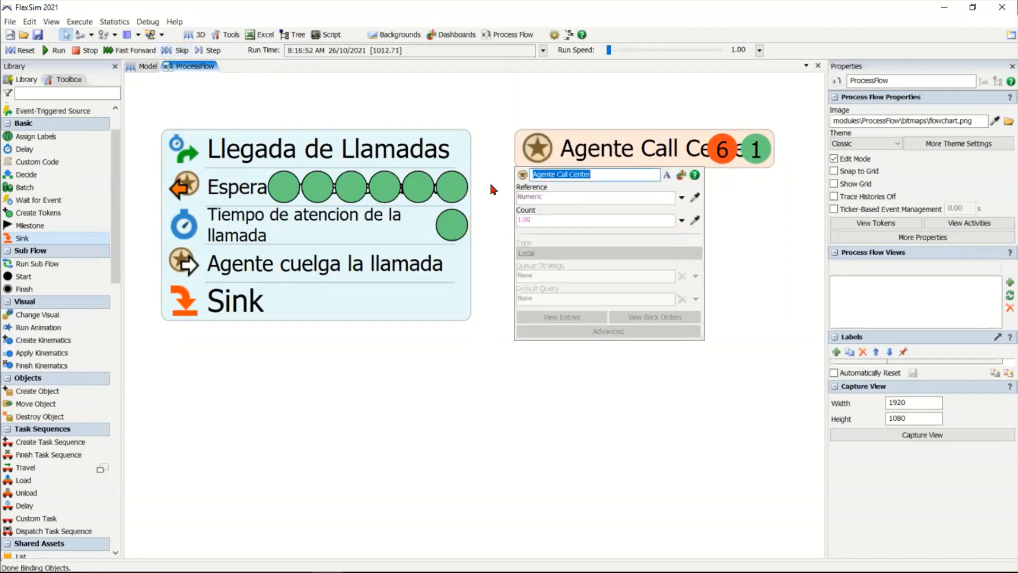
left_click(24, 51)
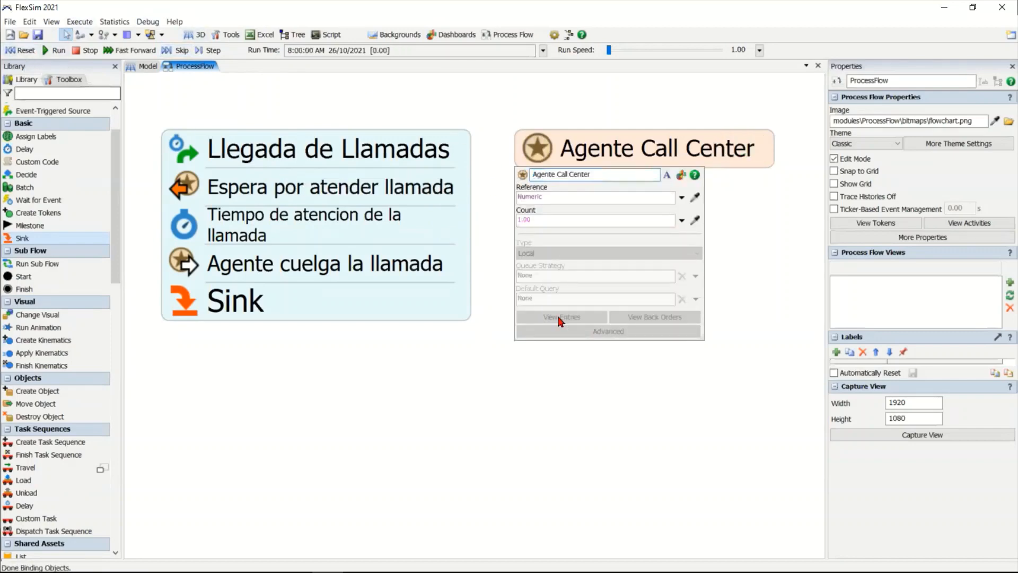
left_click(489, 394)
Step: Split the activity block after Espera por atender llamada, place the separated activities further below, and connect the upper block to them
left_click(326, 184)
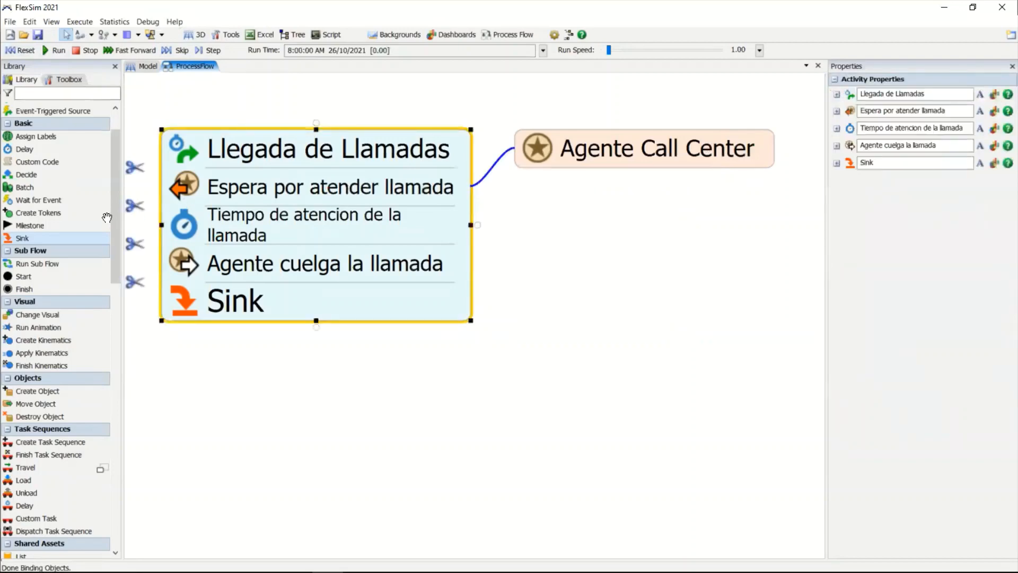
left_click(135, 206)
left_click_drag(343, 244, 342, 343)
left_click(318, 217)
mouse_move(320, 201)
left_mouse_down()
mouse_move(320, 220)
mouse_move(328, 195)
left_mouse_up()
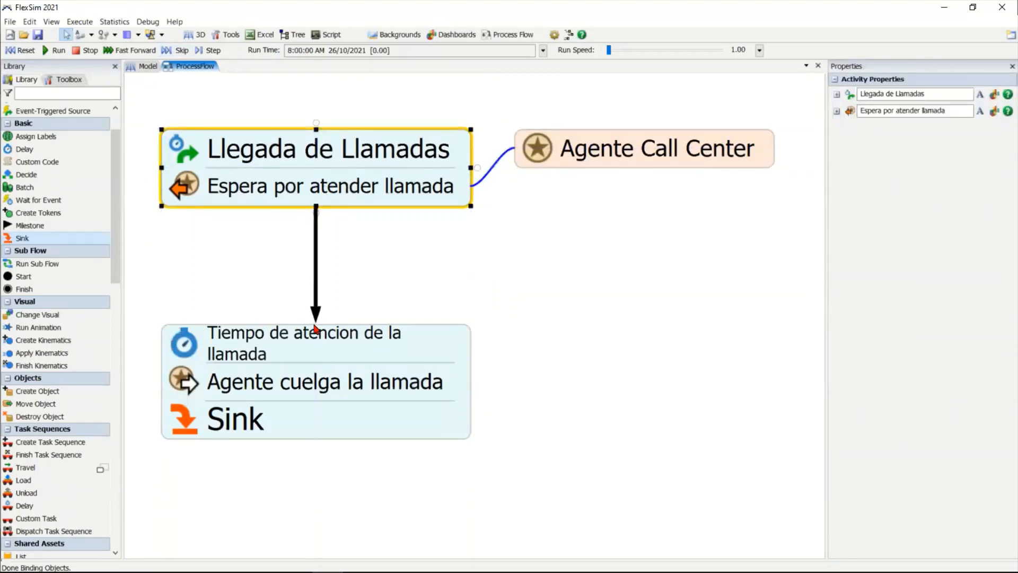
left_click(375, 262)
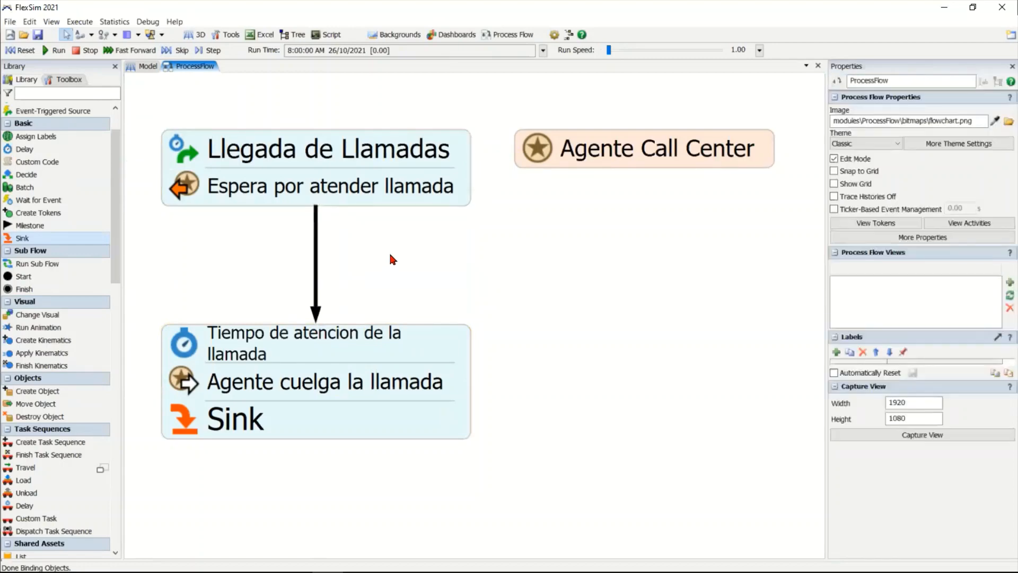
Step: Add a second Sink beside the lower block and rename the block's own Sink "Cliente Satisfechos"
left_click_drag(24, 238, 579, 301)
left_click_drag(658, 317, 594, 341)
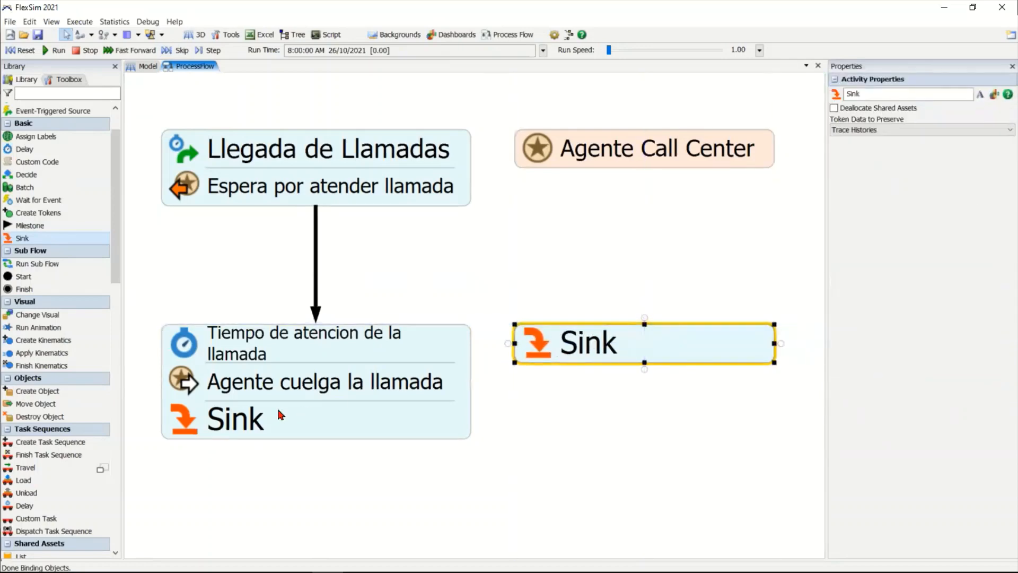
double_click(199, 426)
type("Clie")
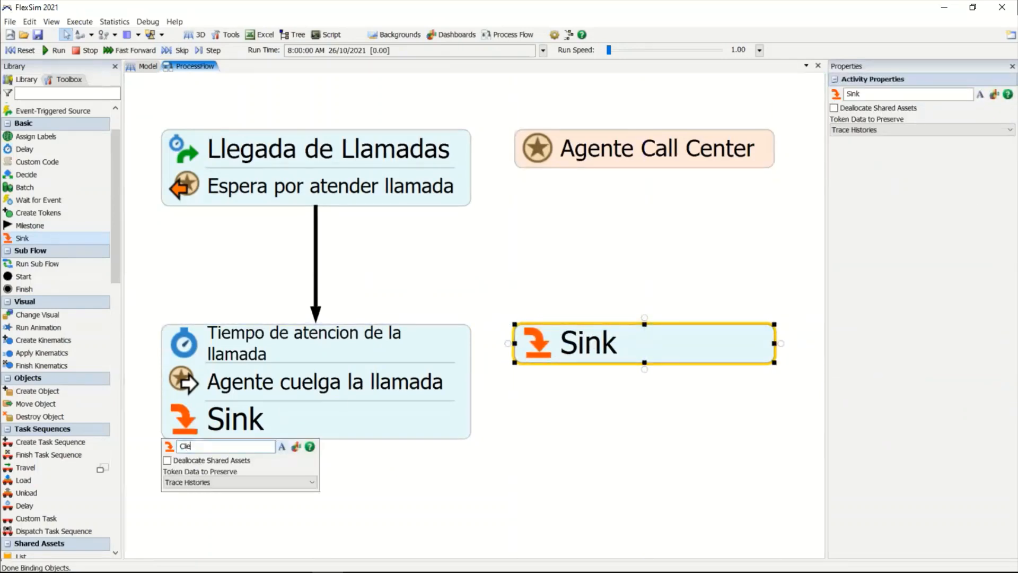
type("nte Satisfechos")
left_click(542, 459)
Step: Rename the separate Sink as "Clientes No Atendidos"
double_click(540, 341)
type("Clientes")
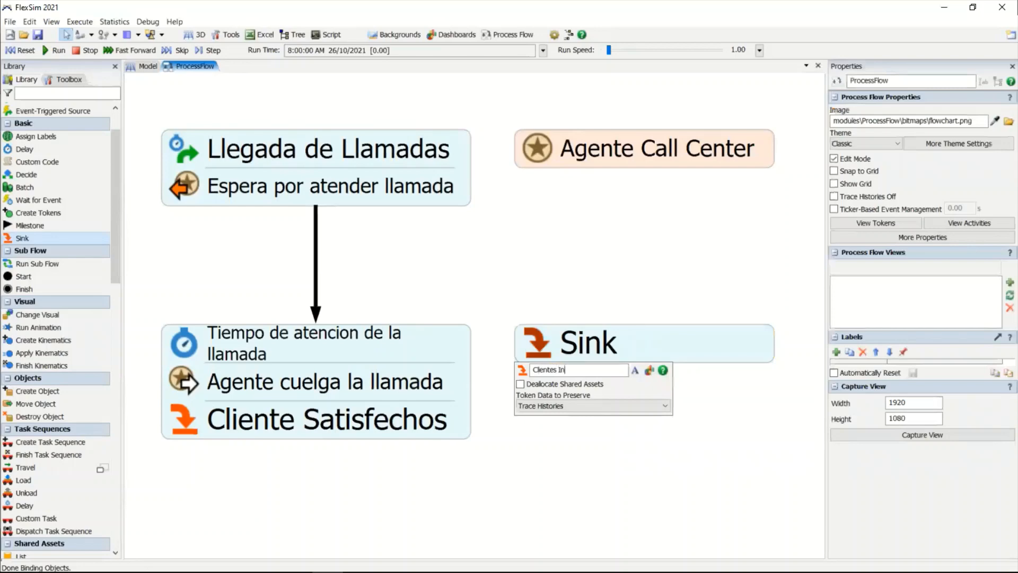
type(" In")
key("BackSpace")
key("BackSpace")
type("No")
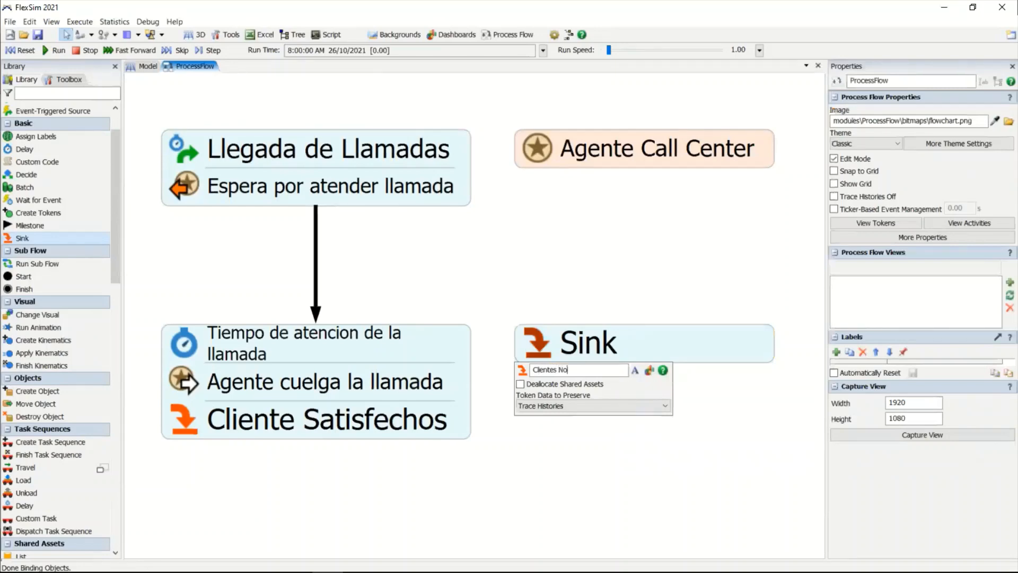
type(" Atendidos")
key("Return")
Step: Rename the Sink at the end of the lower block as "Cliente Atendidos"
left_click(184, 418)
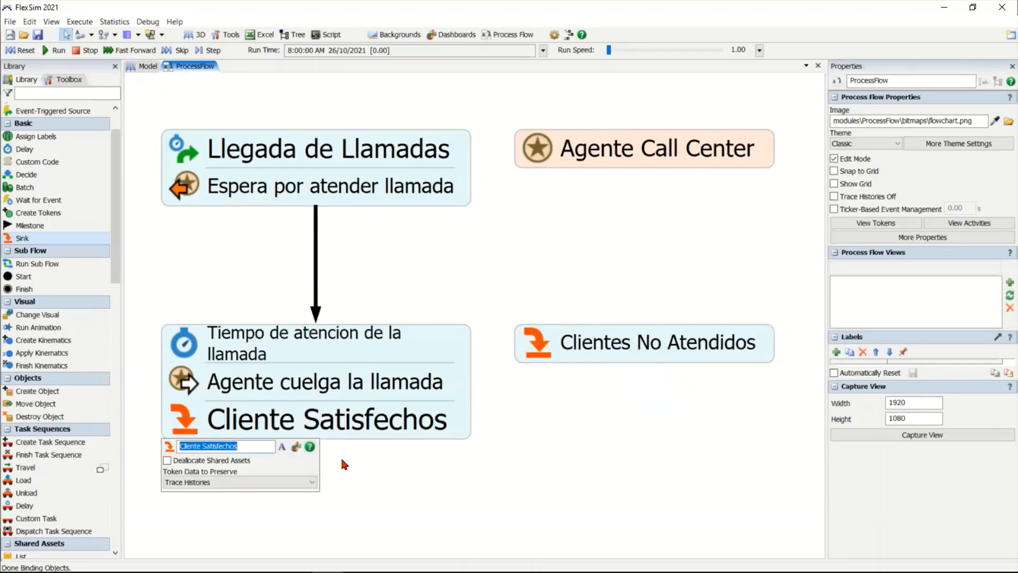
left_click(263, 447)
key("BackSpace")
key("BackSpace")
key("BackSpace")
key("BackSpace")
key("BackSpace")
key("BackSpace")
key("BackSpace")
key("BackSpace")
key("BackSpace")
key("BackSpace")
type("Atendidos")
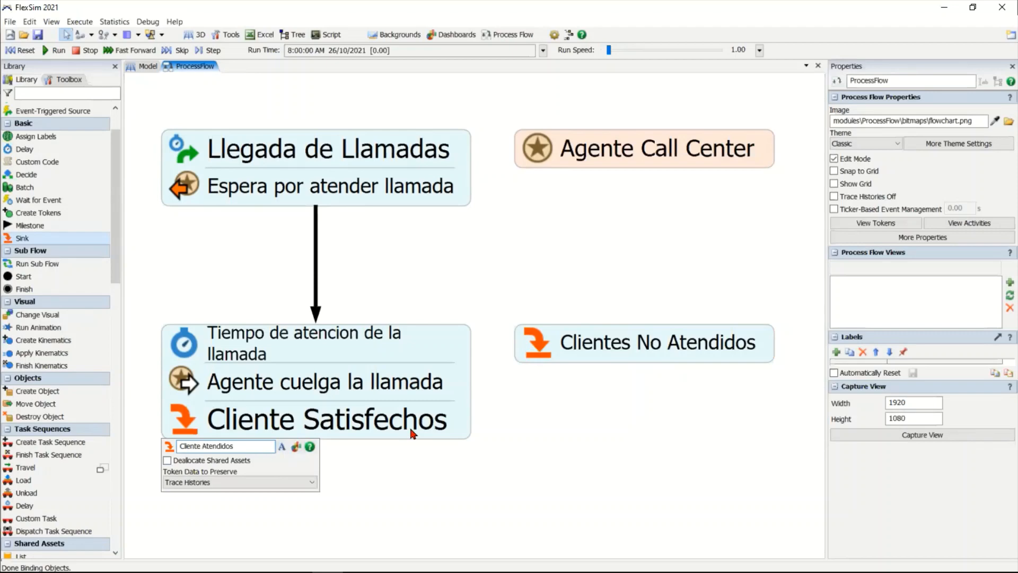
left_click(550, 432)
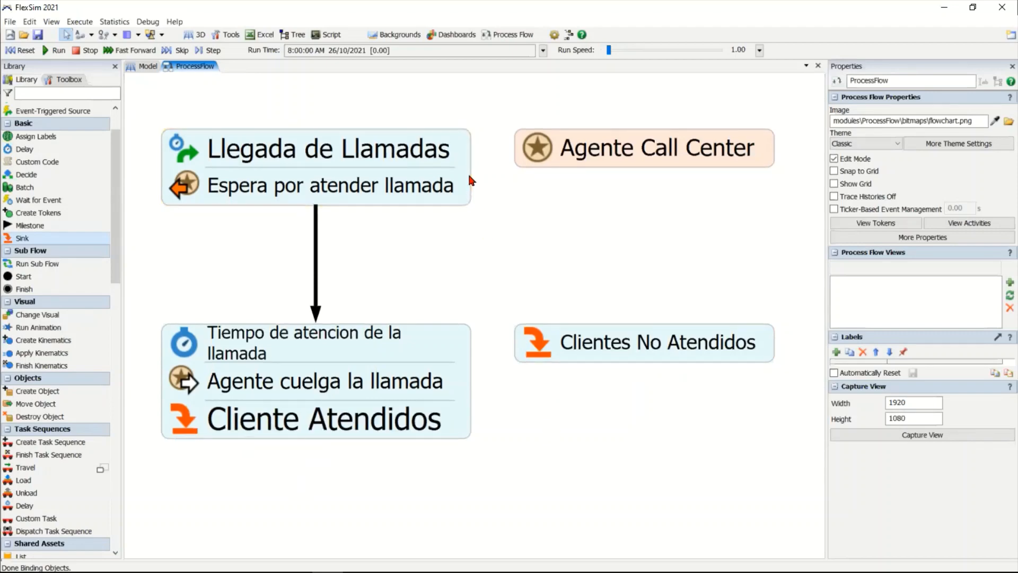
Step: Connect the upper block to Clientes No Atendidos and enable a max wait timer of 200 on Espera por atender llamada
left_click_drag(470, 174, 678, 329)
left_click(689, 233)
double_click(197, 191)
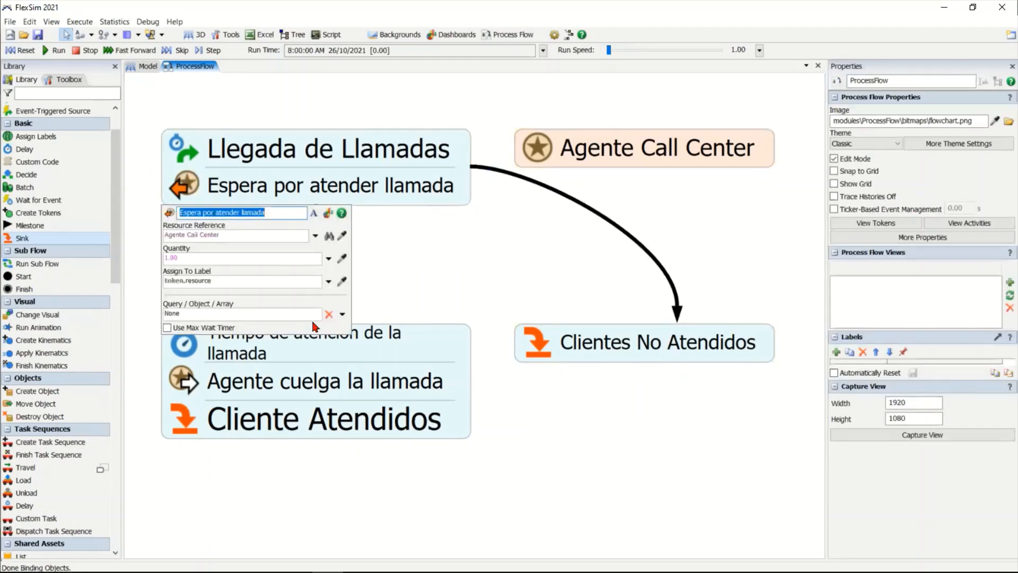
left_click(178, 329)
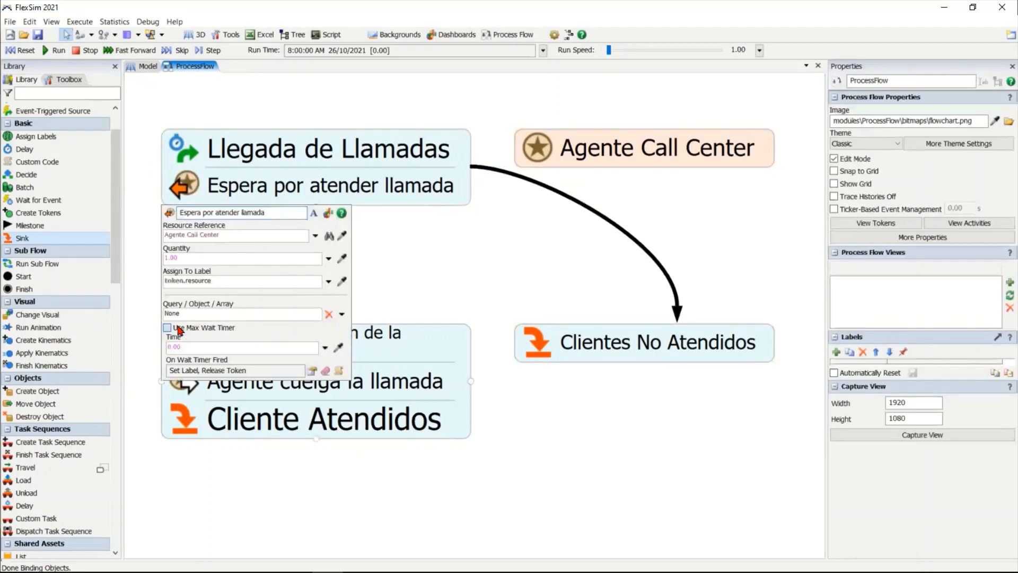
left_click(210, 347)
type("200")
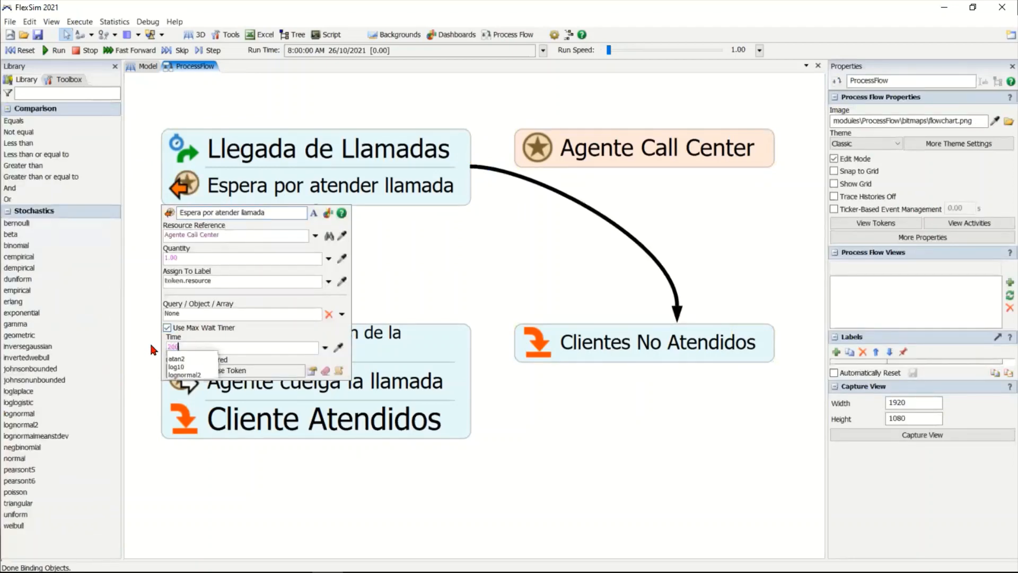
left_click(189, 333)
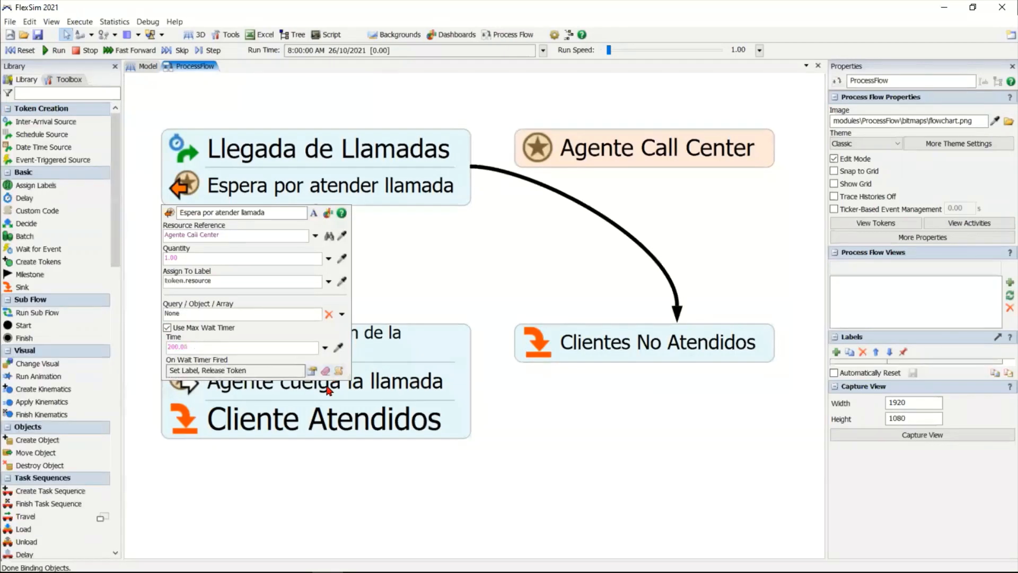
Step: Set the destination of the wait timer's Release Token action to the connector leading to Clientes No Atendidos
left_click(312, 370)
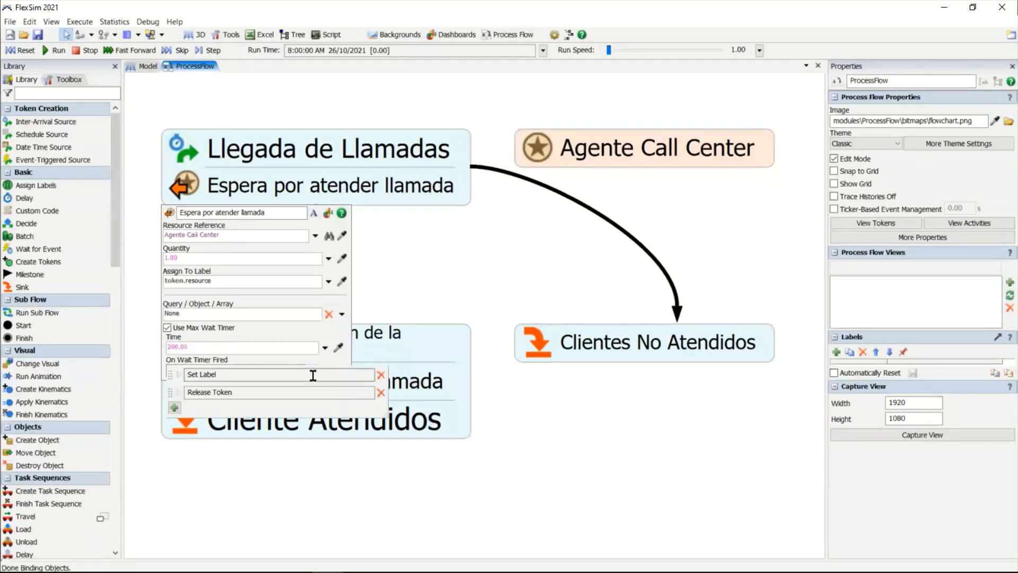
left_click(179, 392)
left_click(244, 431)
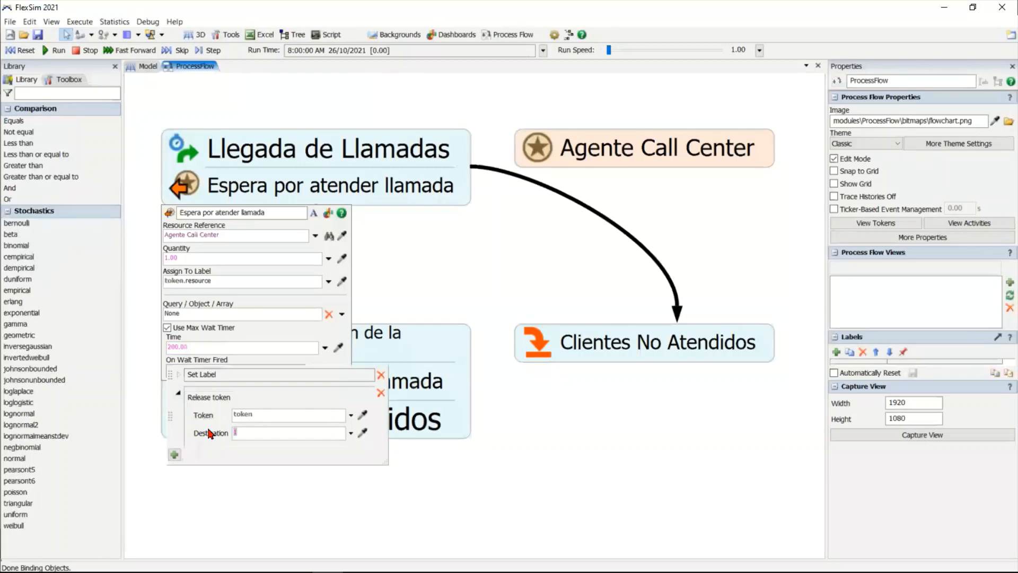
left_click(422, 267)
left_click(442, 197)
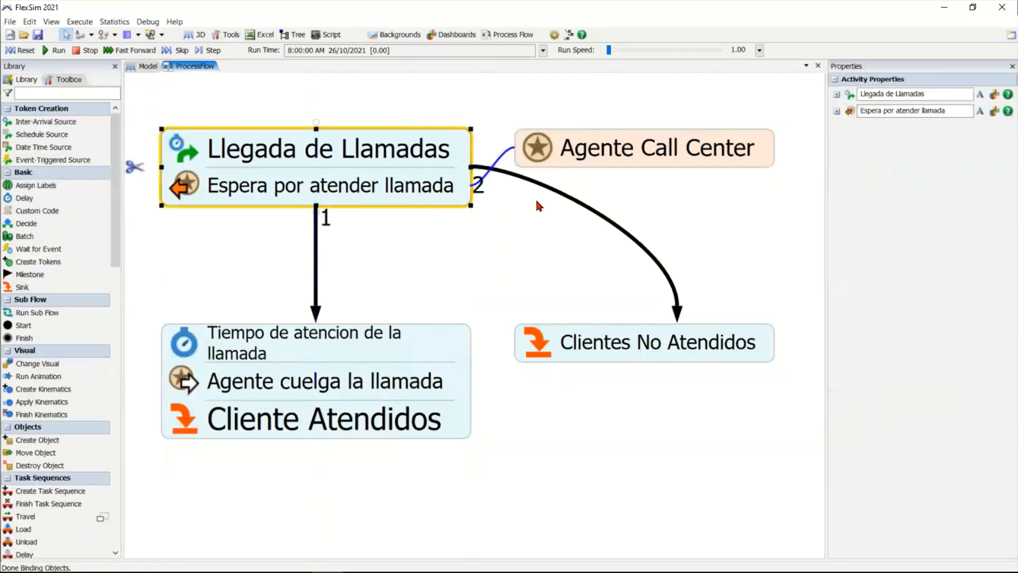
left_click(505, 256)
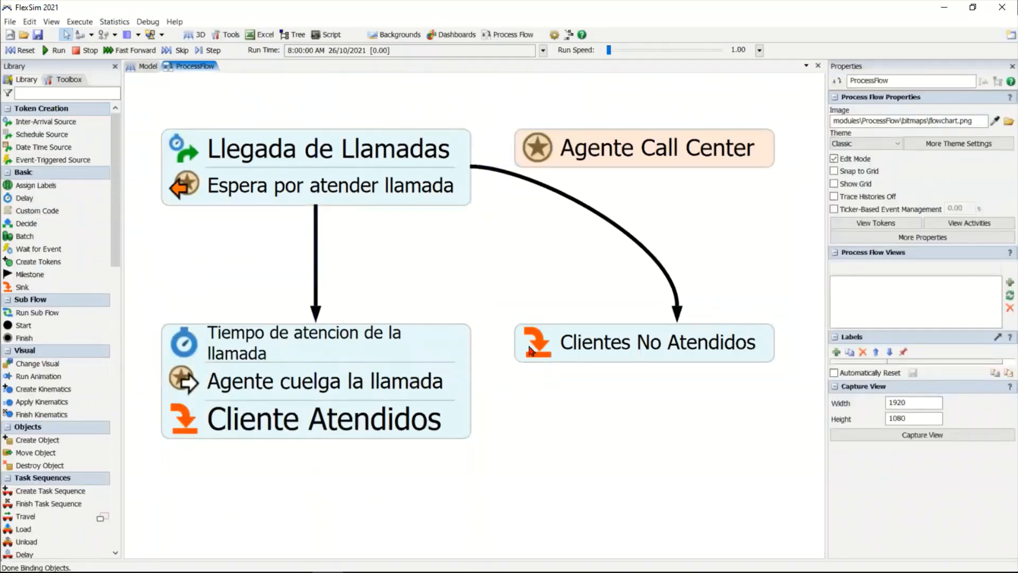
Step: Open statistics windows for the Clientes No Atendidos and Cliente Atendidos sinks and place each one near its sink
double_click(532, 342)
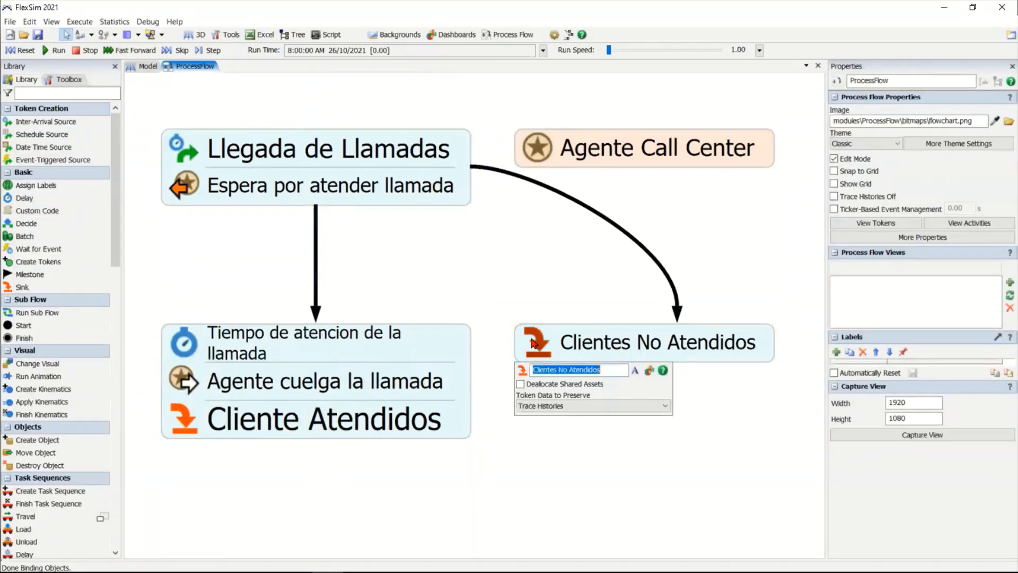
left_click(648, 373)
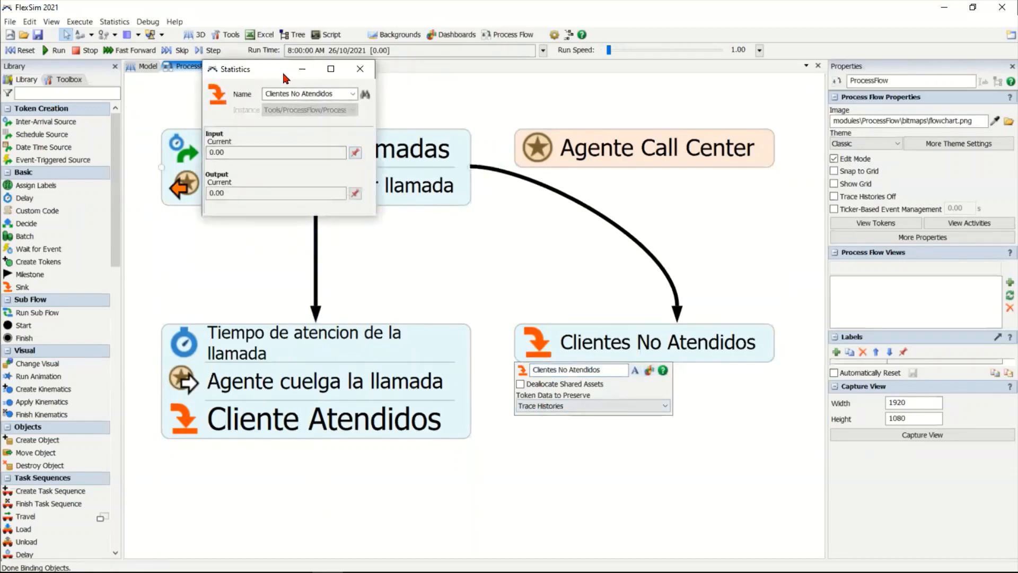
double_click(186, 418)
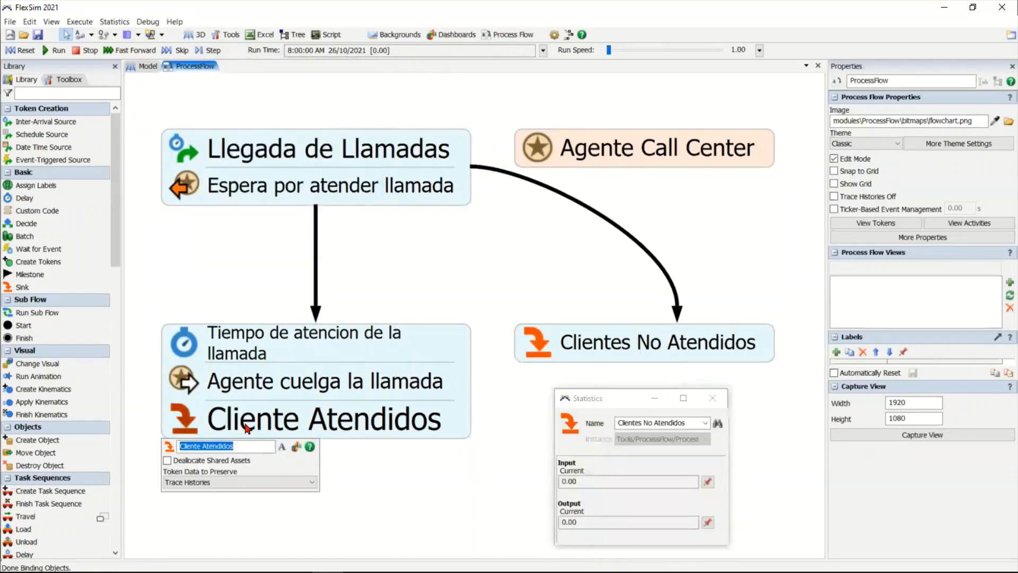
left_click(296, 446)
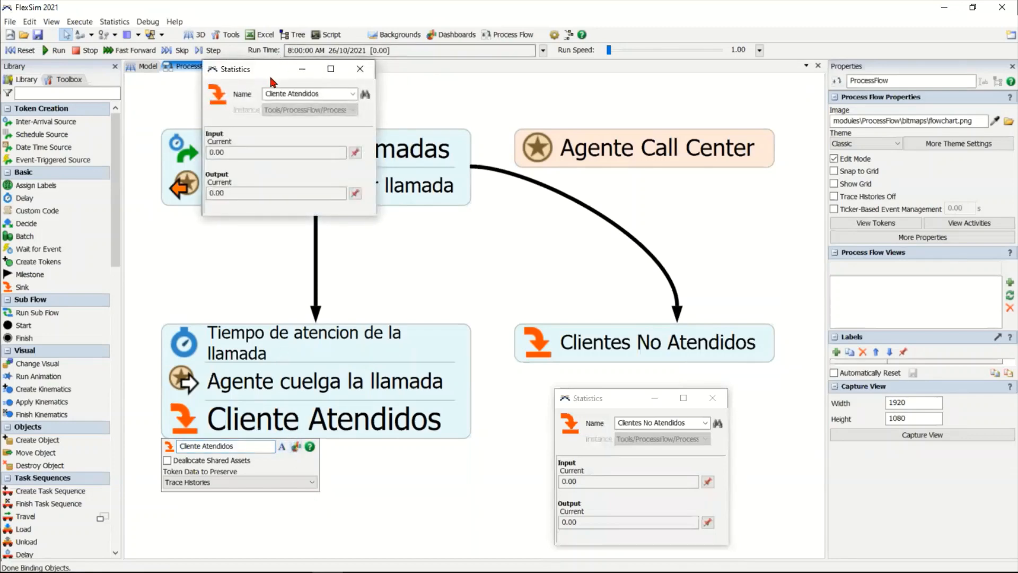
left_click_drag(270, 76, 284, 402)
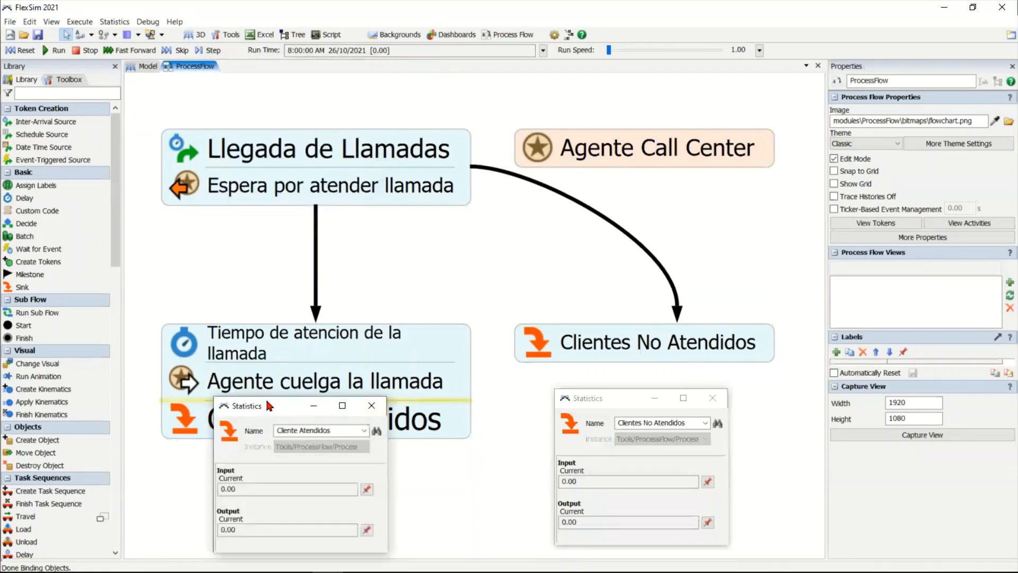
Step: Set the model's stop time to 28800 seconds, 4:00:00 PM on 26/10/2021
left_click(542, 50)
left_click(545, 158)
double_click(577, 159)
type("3")
key("BackSpace")
key("BackSpace")
type("14400")
key("Return")
type("2880")
key("Return")
left_click(443, 90)
Step: Run the model to its stop time, raising the run speed to about 41066
left_click(55, 50)
left_click(615, 49)
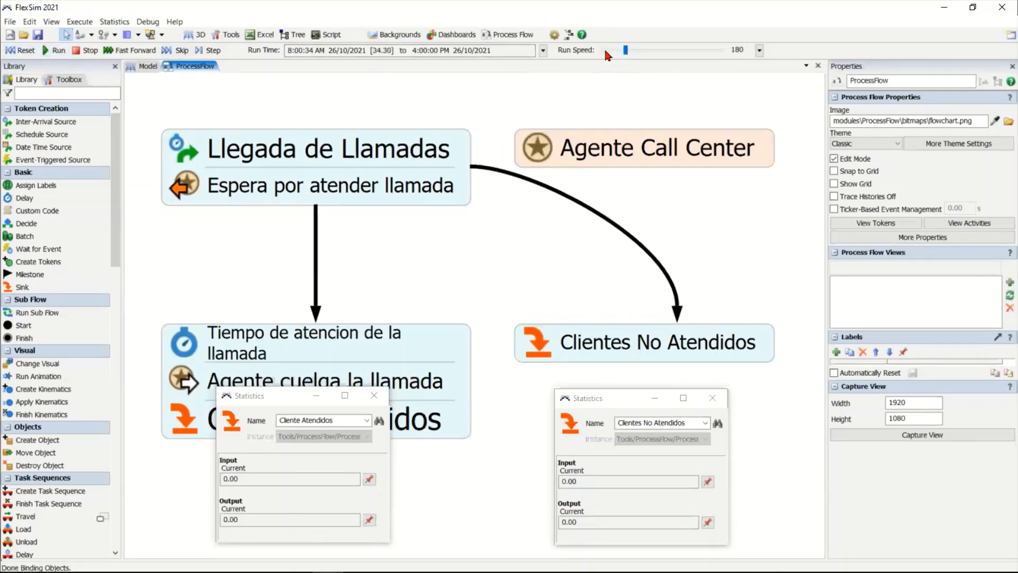
scroll(607, 55, "up", 3)
scroll(607, 55, "up", 2)
scroll(608, 55, "up", 4)
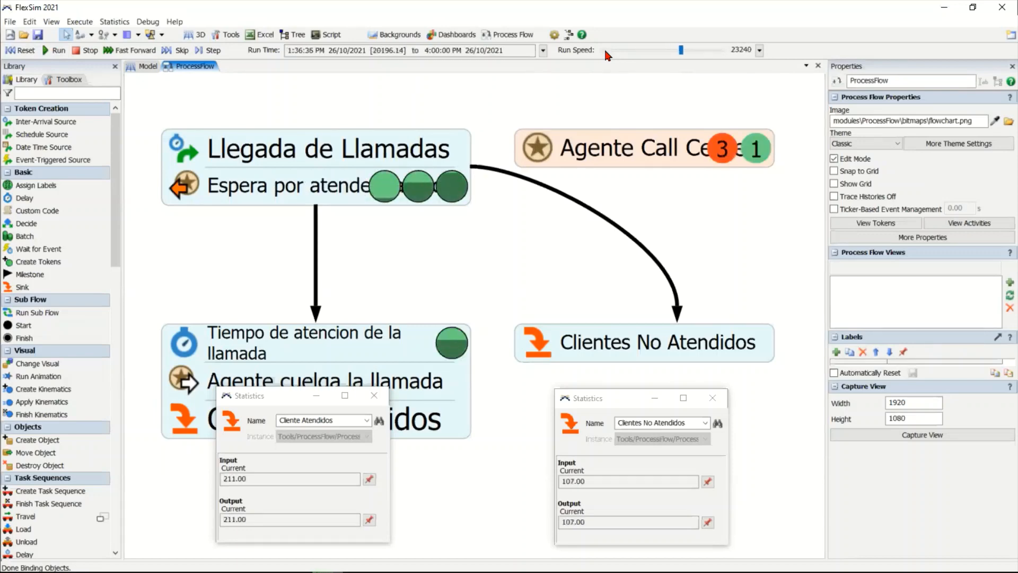
scroll(605, 51, "up", 1)
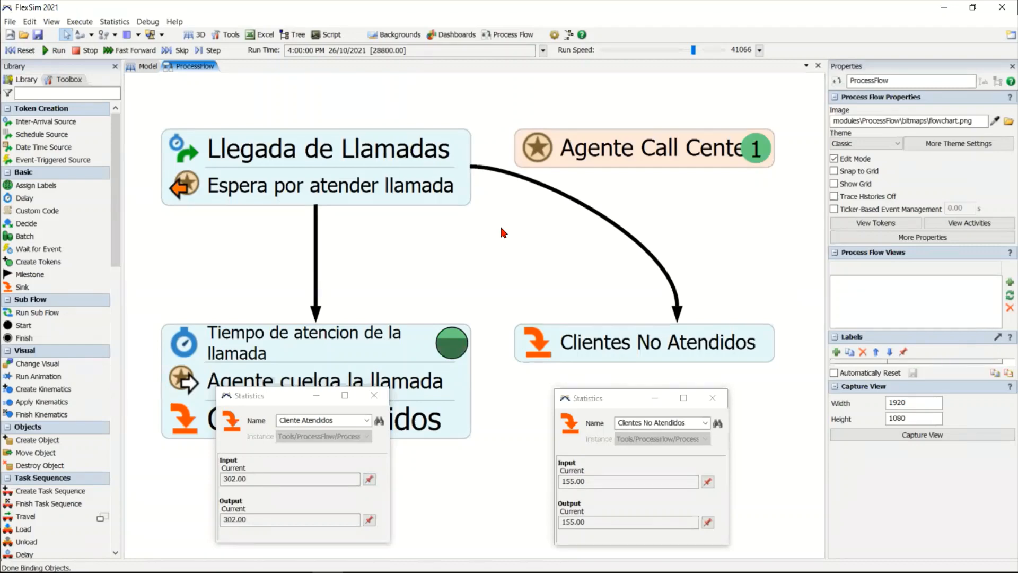
Step: Reset the model and set the Agente Call Center resource's count to 2
left_click(20, 50)
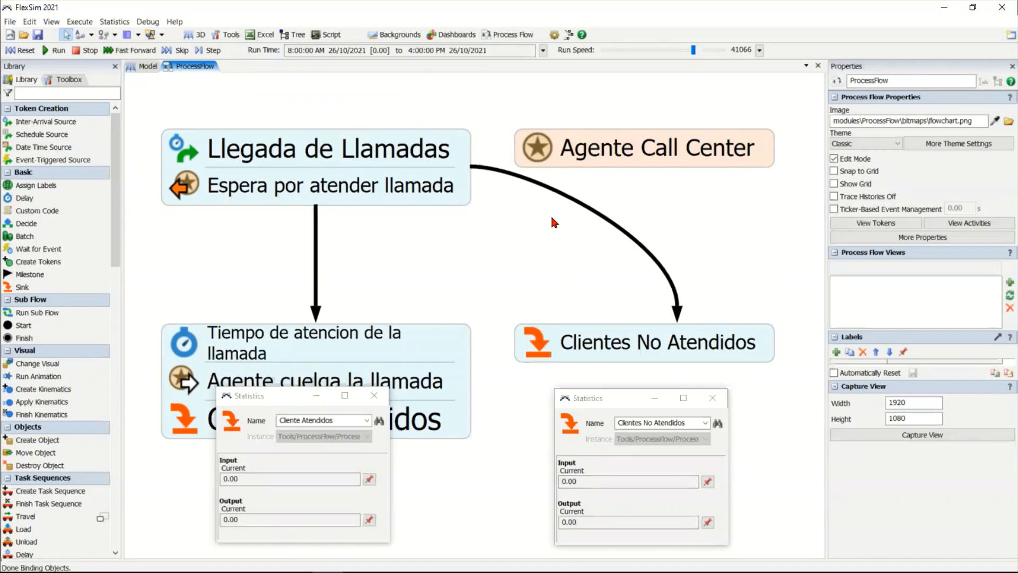
double_click(541, 152)
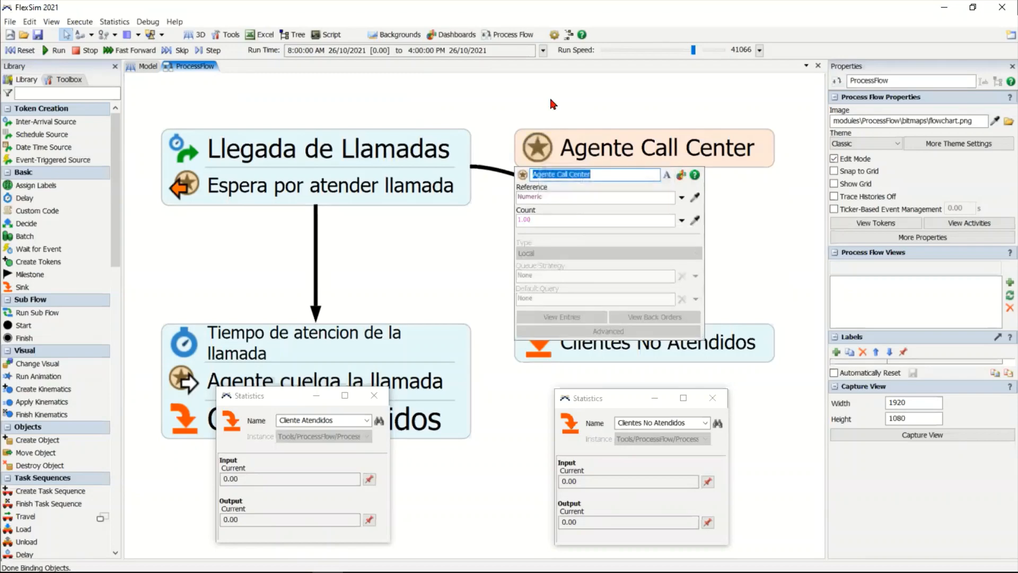
left_click(549, 220)
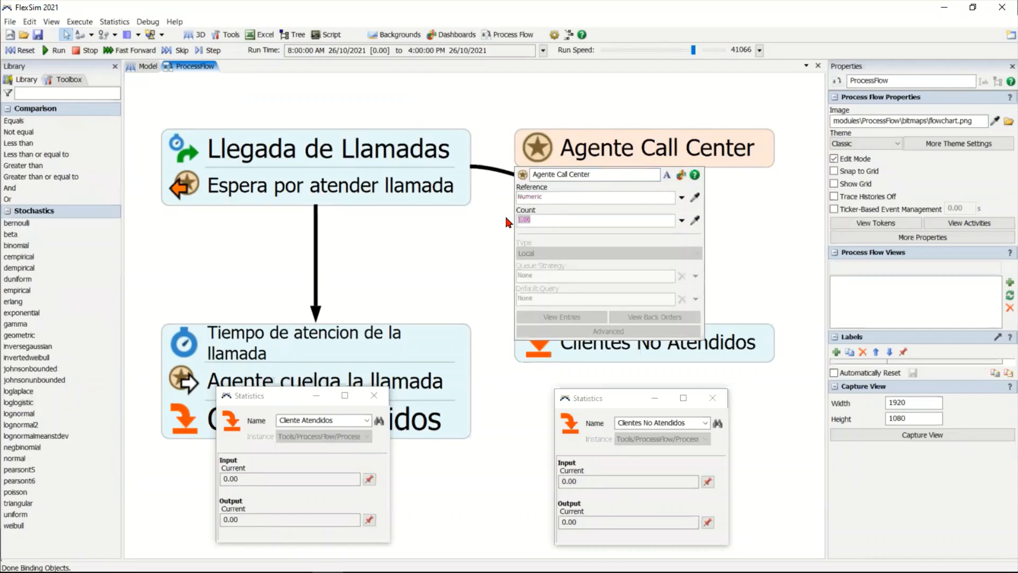
type("2")
key("Return")
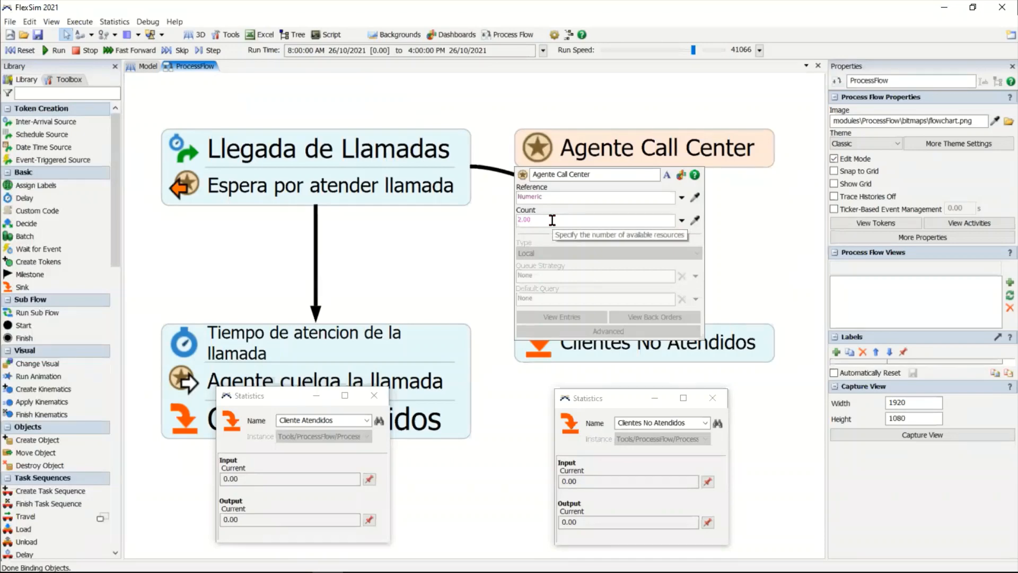
left_click(472, 247)
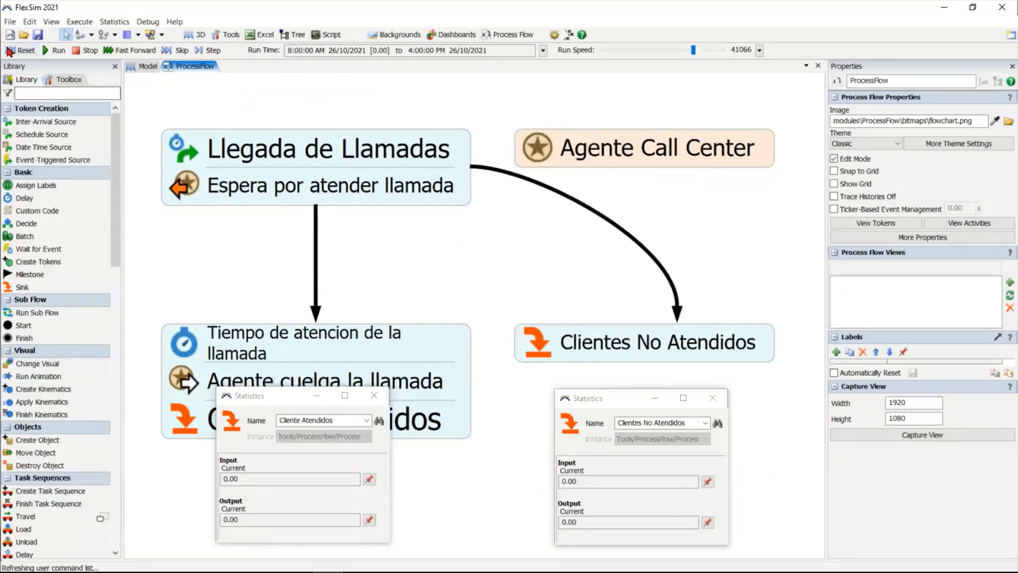
Step: Run the model to its stop time and compare the input counts of Cliente Atendidos and Clientes No Atendidos
left_click(58, 51)
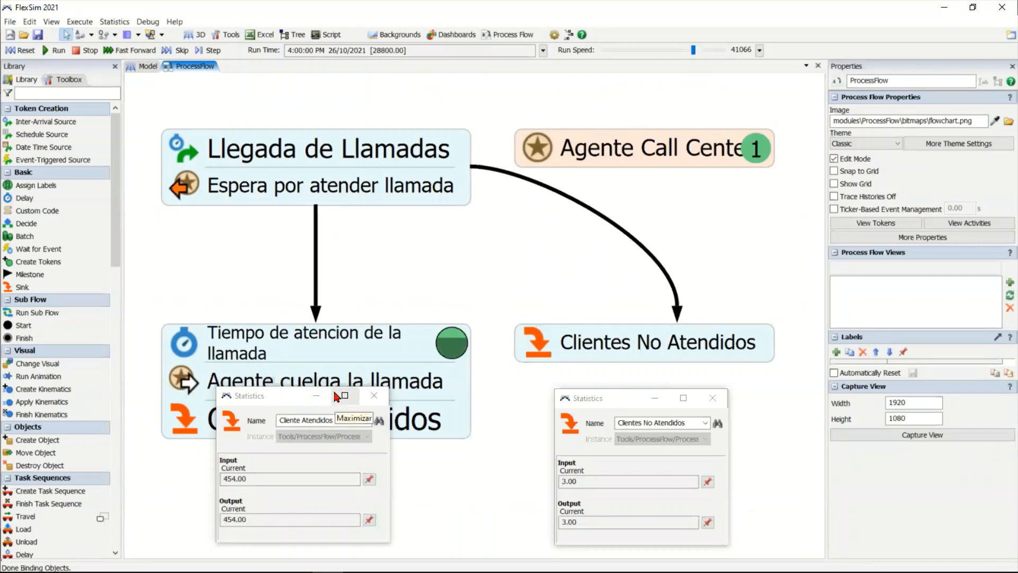
left_click(247, 473)
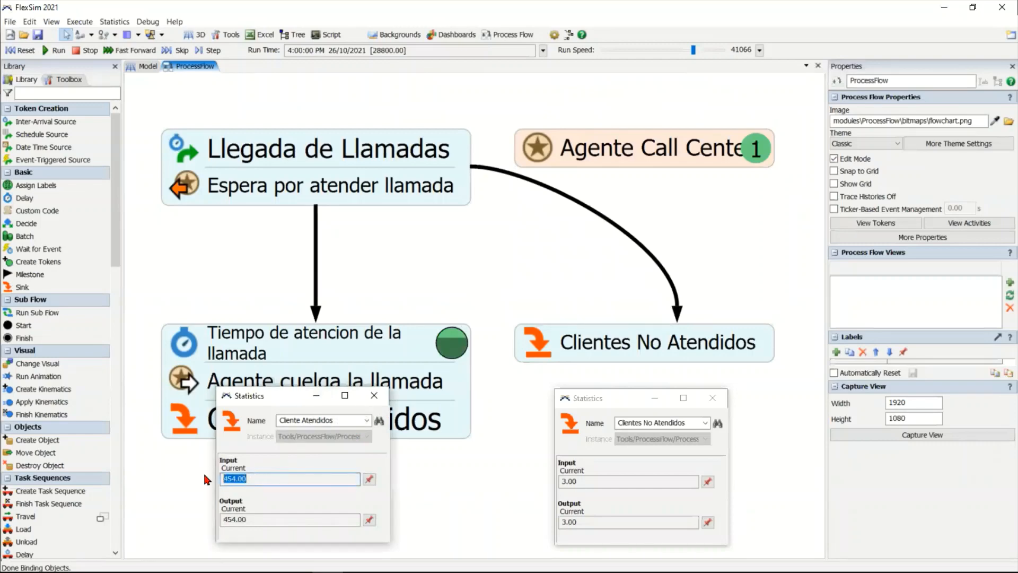
left_click(592, 480)
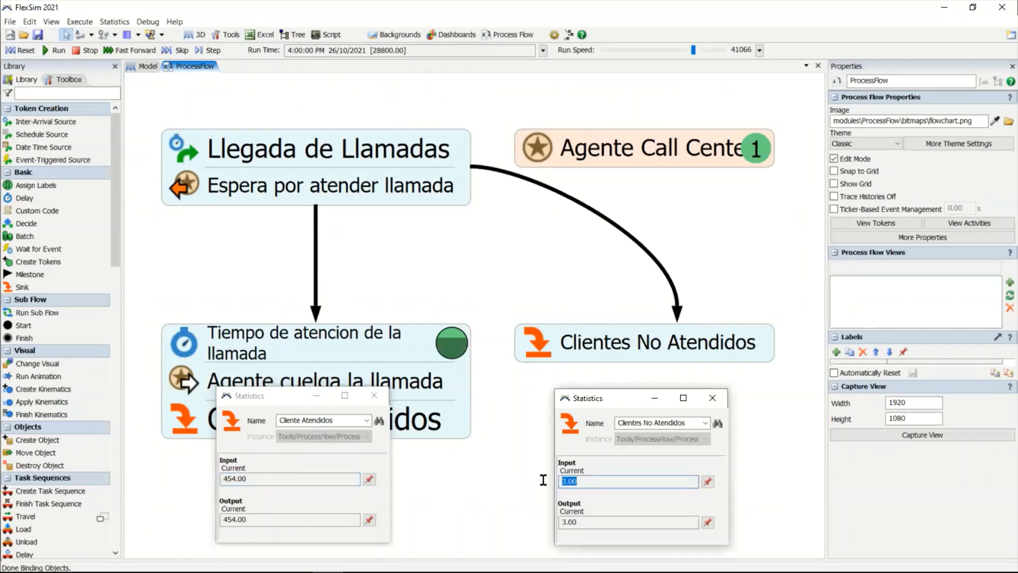
left_click(596, 460)
left_click(586, 482)
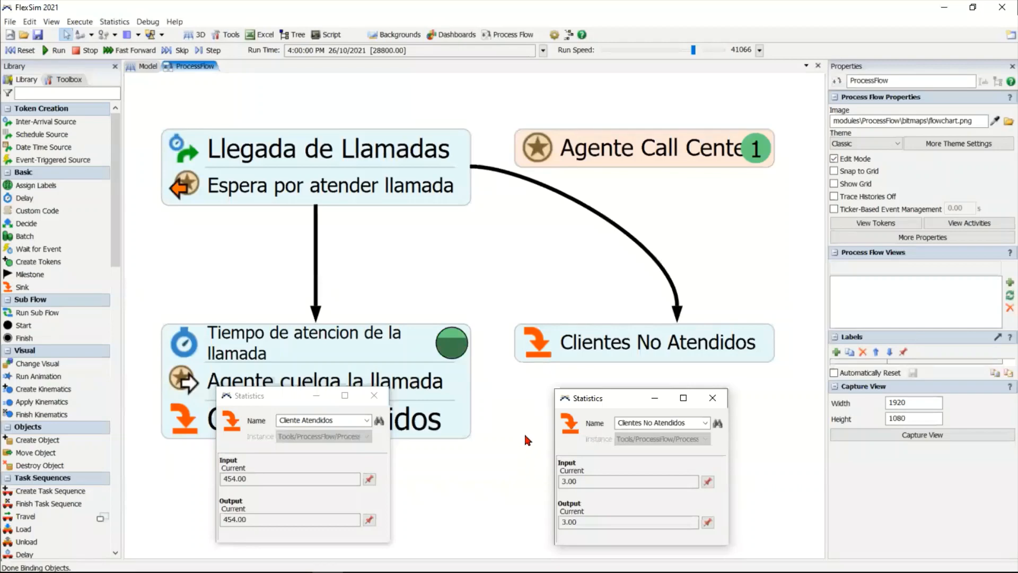
Step: Close both statistics windows and disable the Llegada de Llamadas source
left_click(712, 398)
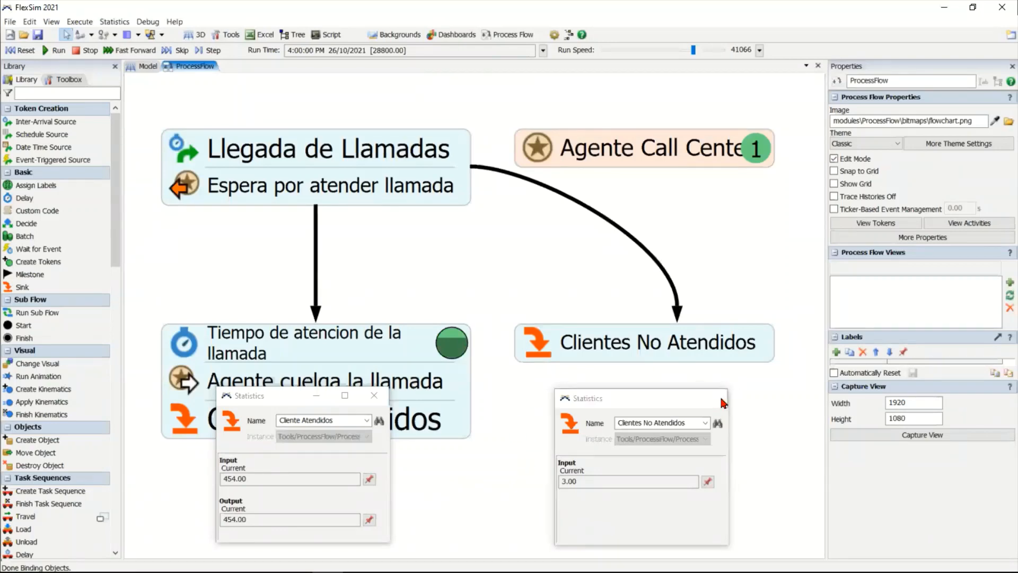
left_click(374, 396)
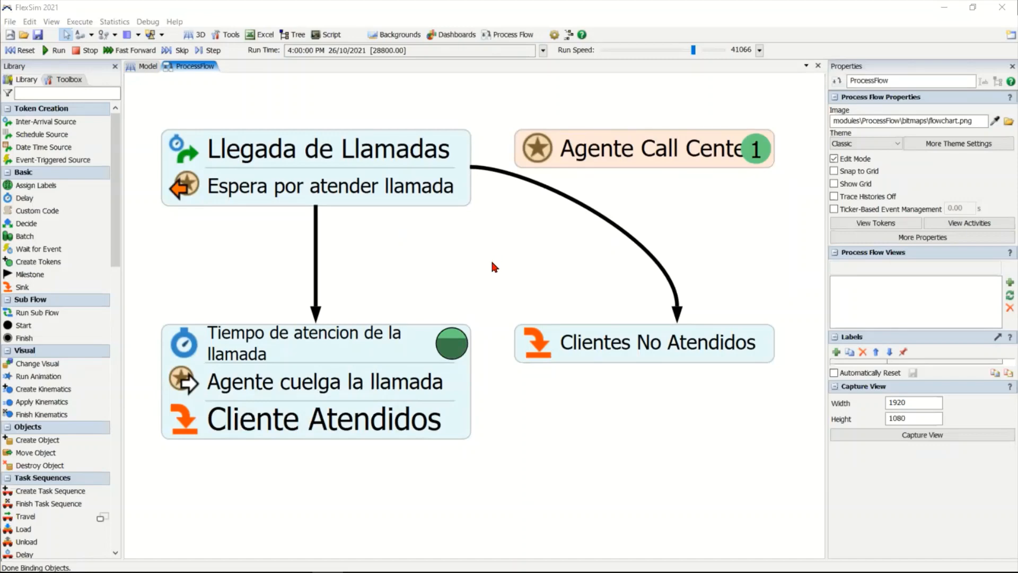
left_click(137, 71)
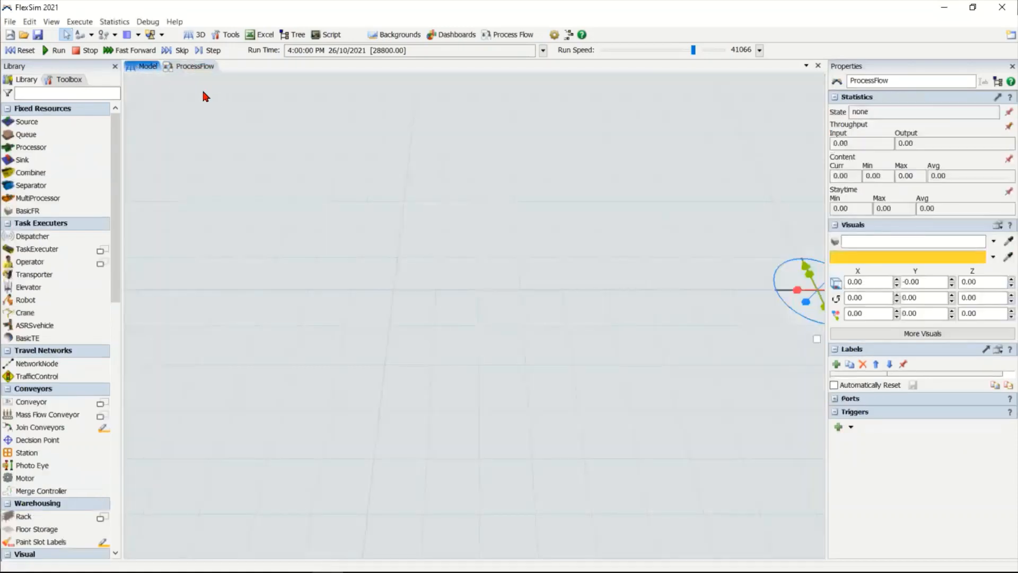
left_click(214, 71)
double_click(180, 152)
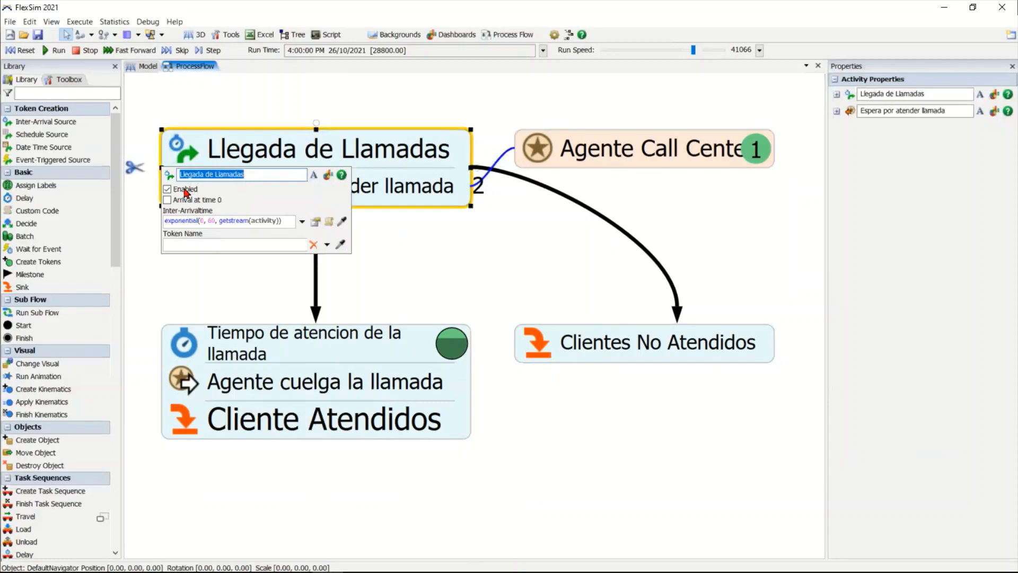
left_click(217, 282)
Step: Split the call center process flow from the 3D model view and close it, keeping only the model open
left_click_drag(196, 67, 498, 312)
left_click(419, 268)
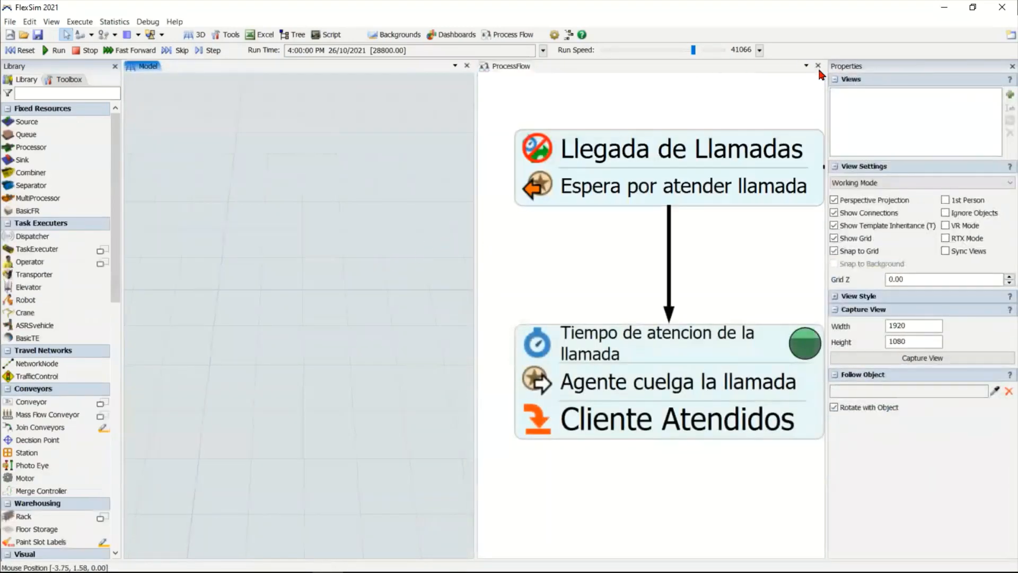
left_click(816, 66)
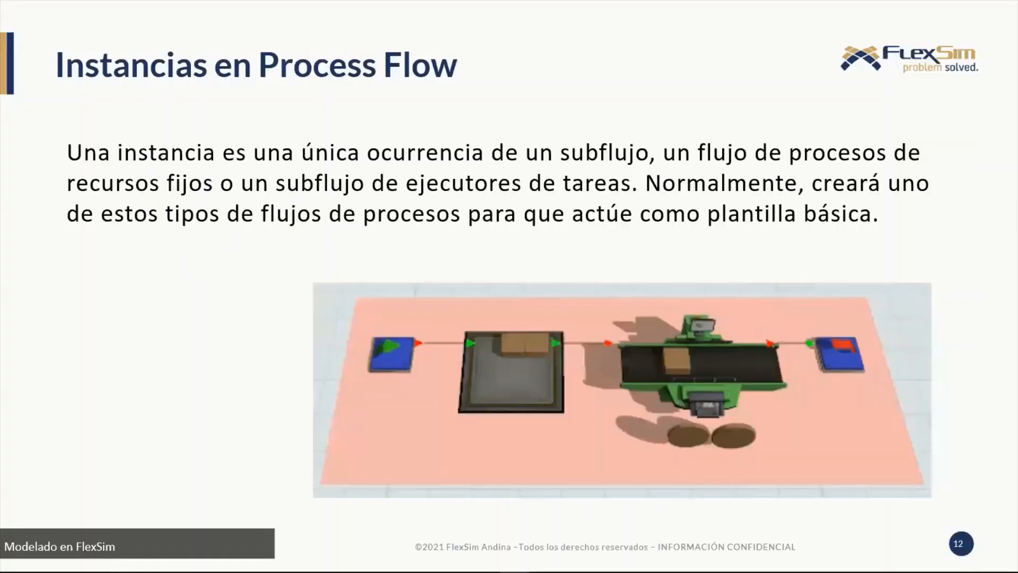
key("Left")
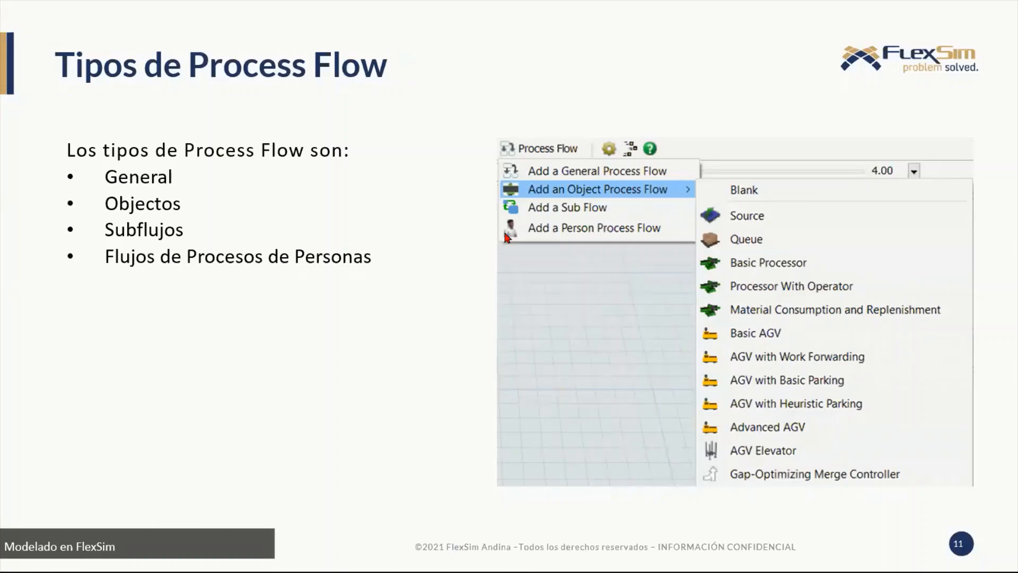
key("alt+Tab")
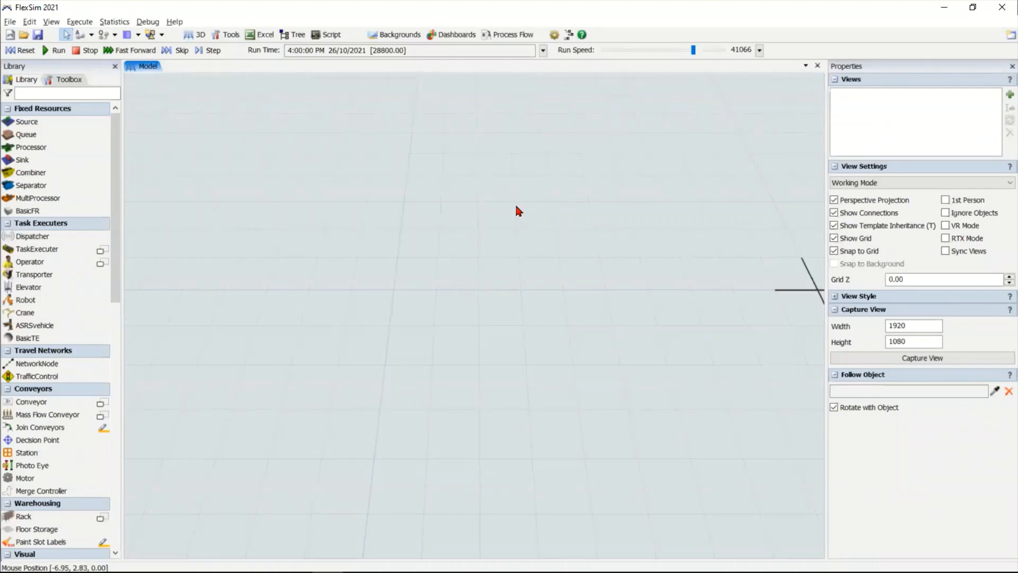
Step: Place two queues spaced well apart in the 3D model and an operator beside the first queue
left_click_drag(26, 134, 201, 238)
scroll(302, 393, "up", 3)
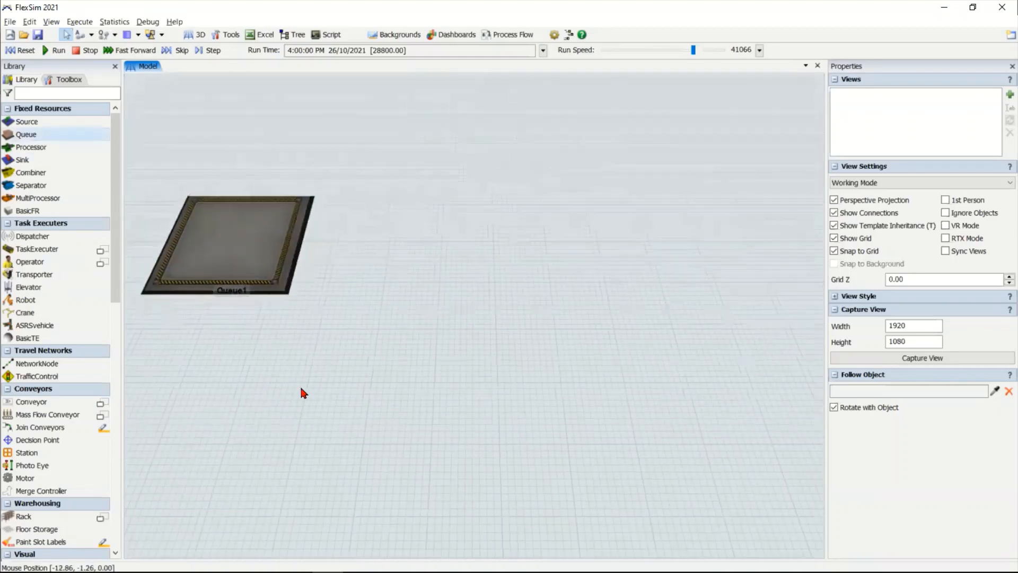
scroll(300, 384, "down", 4)
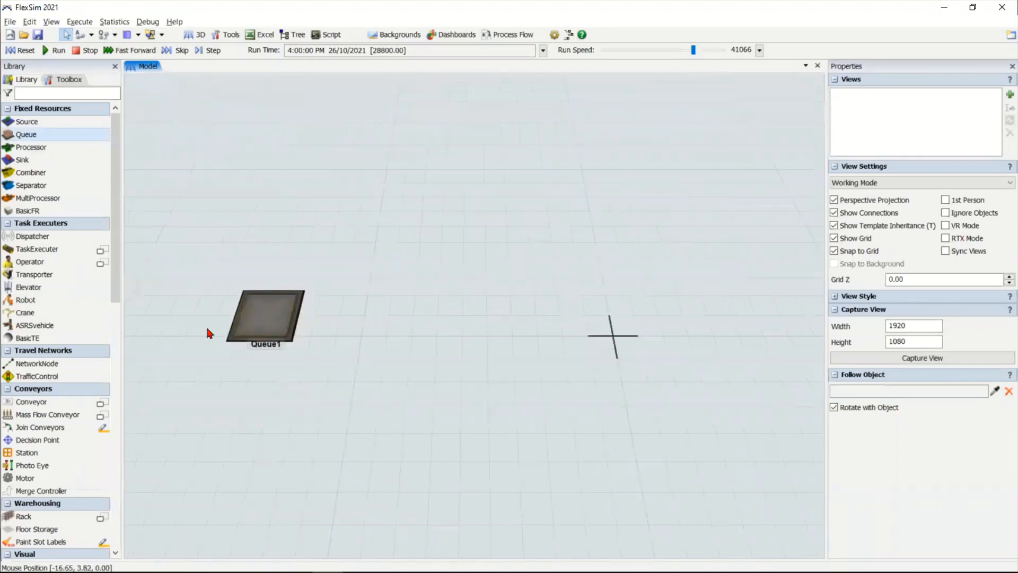
left_click_drag(26, 134, 691, 301)
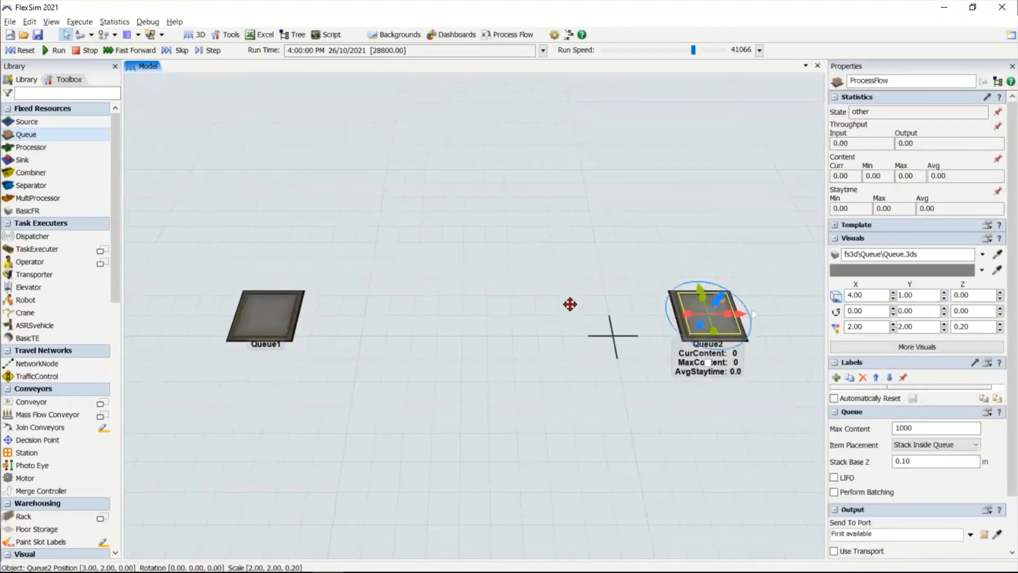
left_click_drag(29, 261, 212, 377)
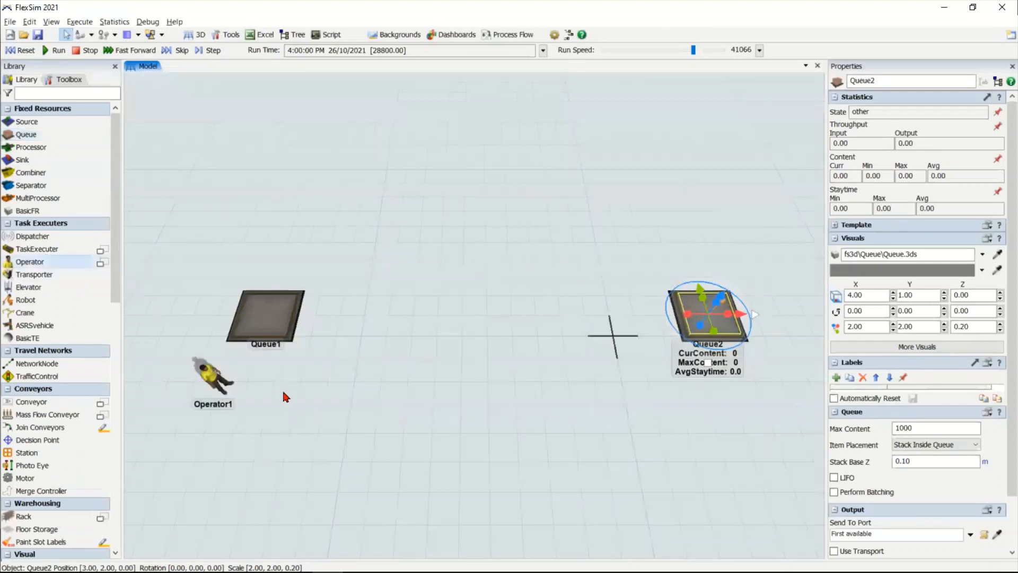
left_click(380, 377)
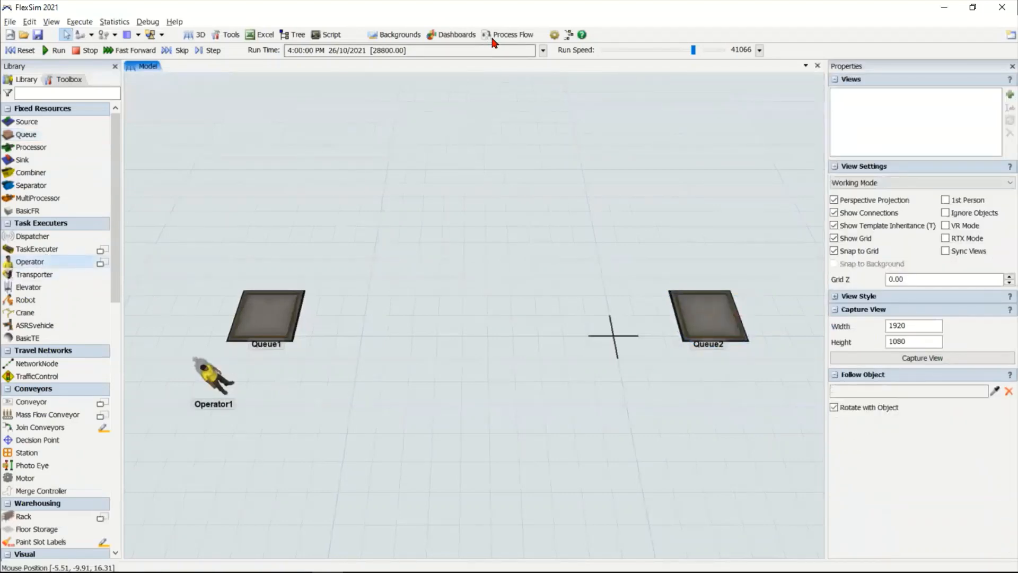
Step: Add a new general process flow alongside the 3D model with its queues and operator
left_click(63, 79)
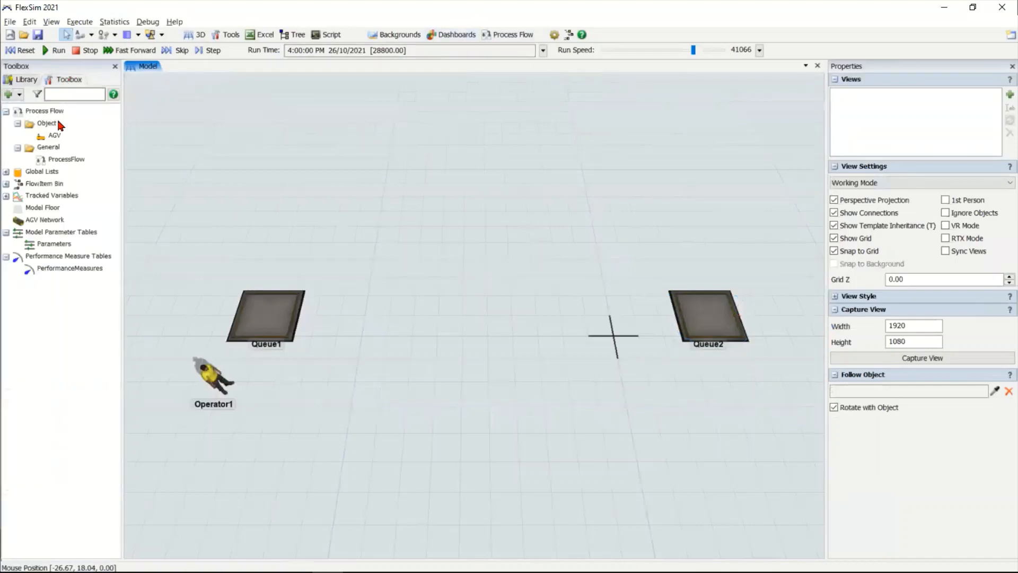
left_click(493, 34)
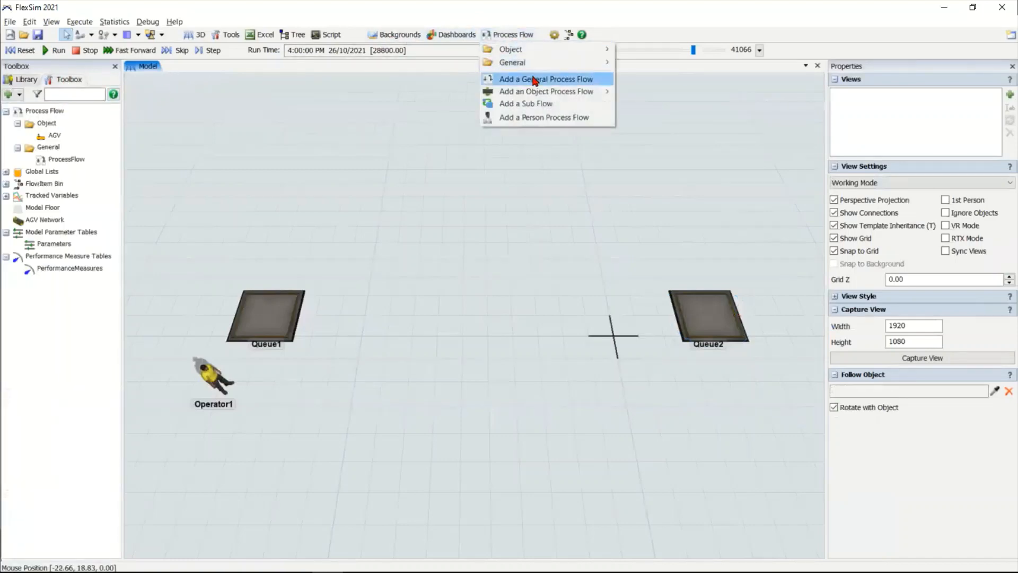
left_click(527, 78)
left_click(281, 329)
scroll(281, 329, "down", 4)
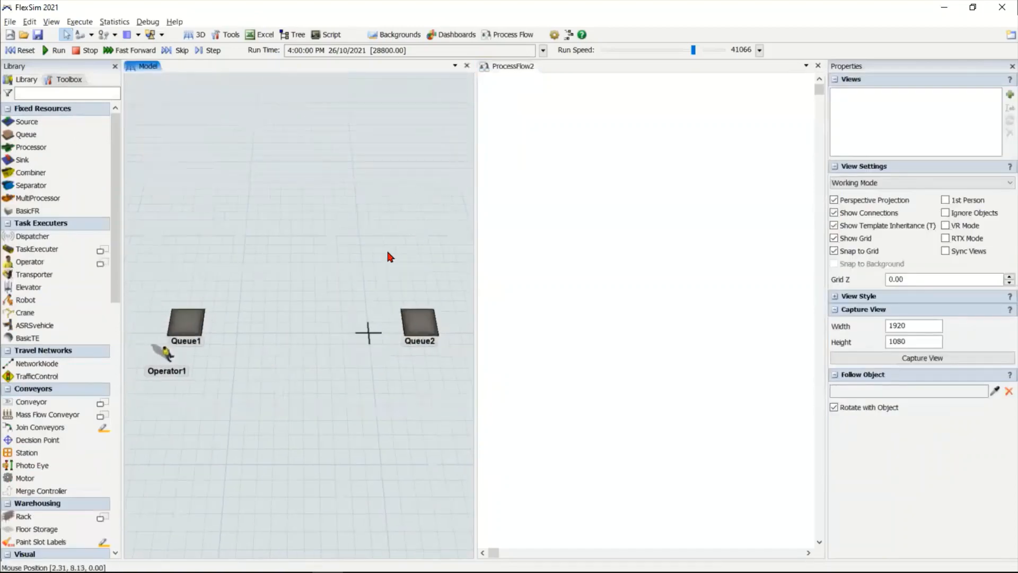
right_click_drag(379, 404, 296, 422)
Step: Add an Inter-Arrival Source to the new process flow with the inter-arrival time exponential(0, 30, getstream(activity))
left_click(548, 154)
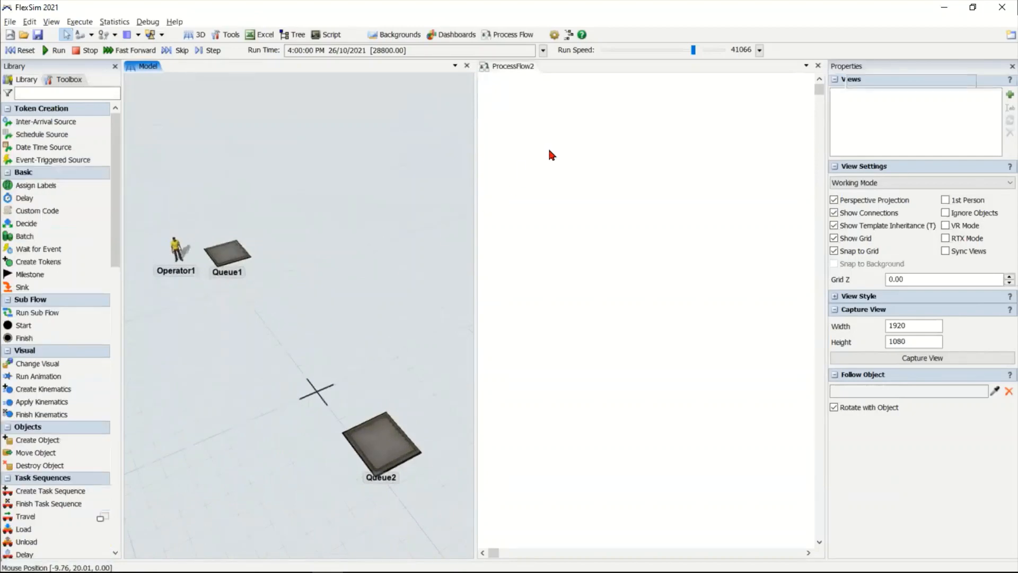
left_click_drag(46, 122, 563, 122)
scroll(589, 218, "up", 4)
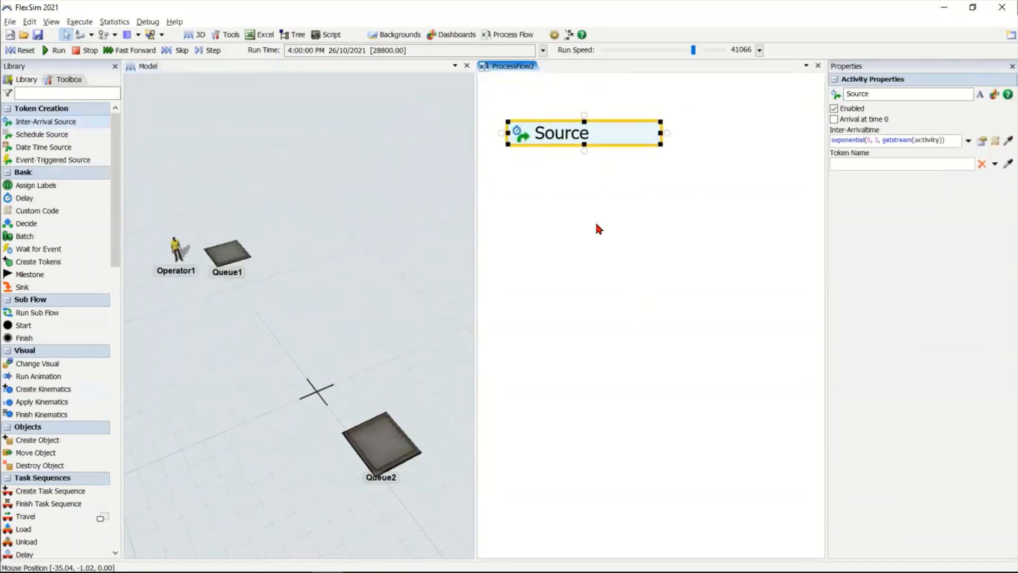
double_click(510, 121)
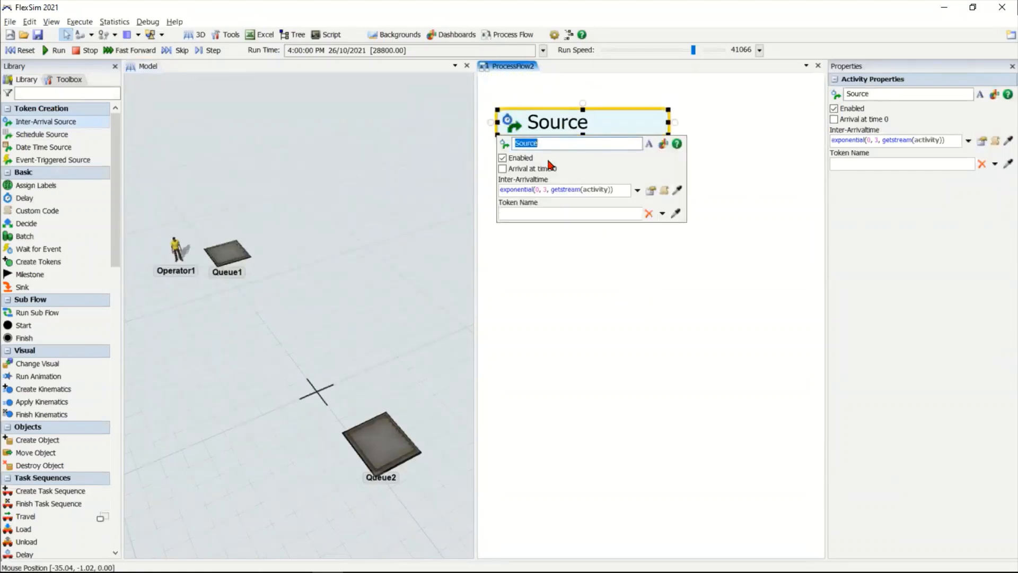
left_click(552, 189)
type("0")
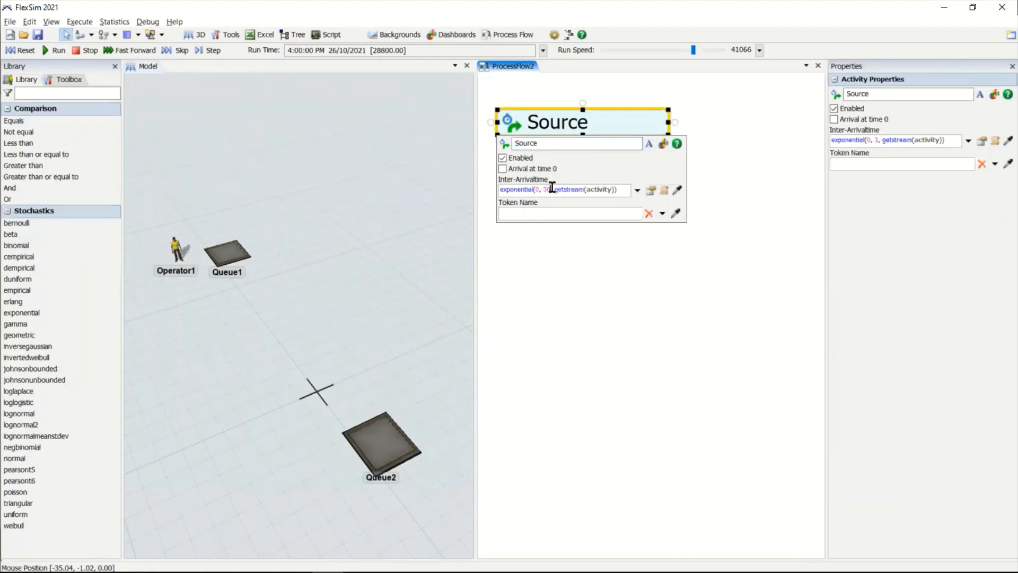
left_click(563, 244)
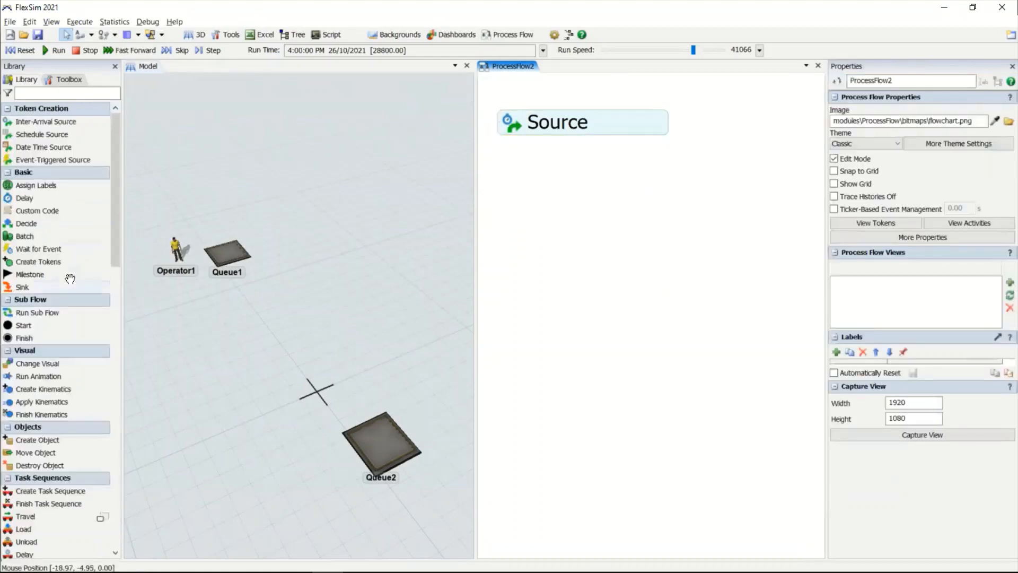
Step: Add a Create Object activity and attach it directly below the Source block
scroll(53, 339, "down", 2)
left_click_drag(38, 391, 586, 176)
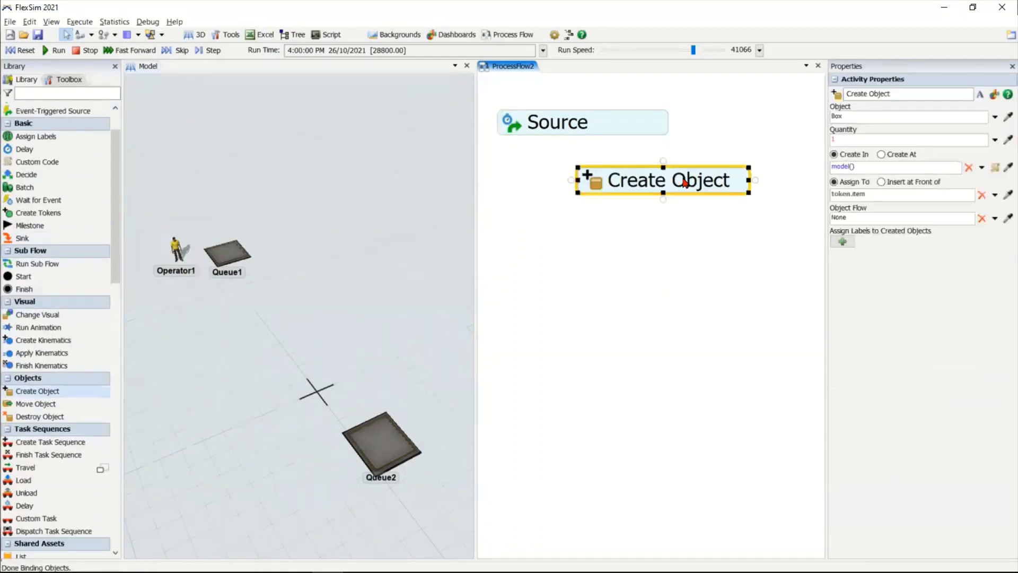
left_click_drag(686, 186, 607, 152)
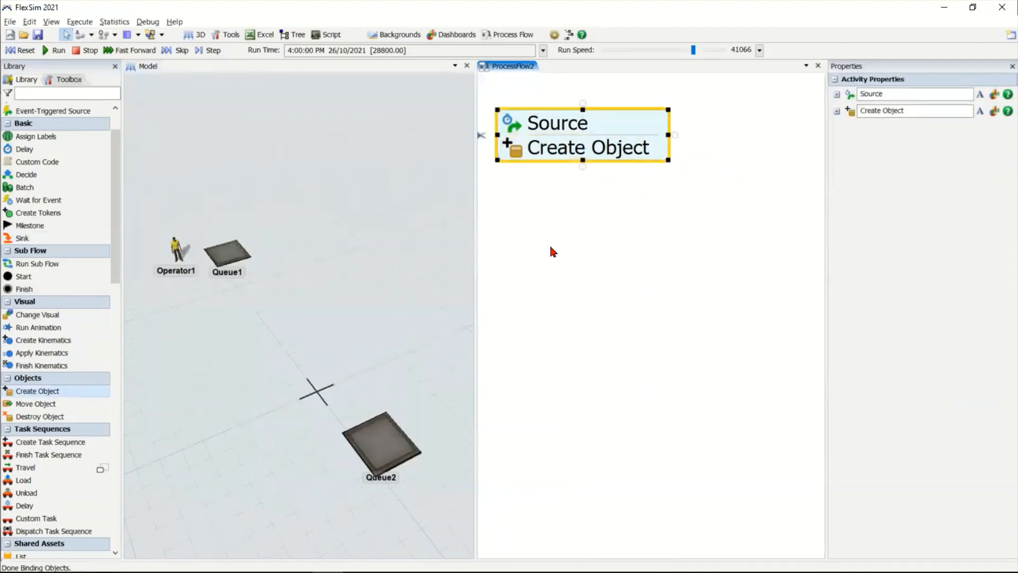
Step: Set the Create Object activity to create its box in Queue1
left_click(519, 152)
left_click_drag(556, 190, 499, 178)
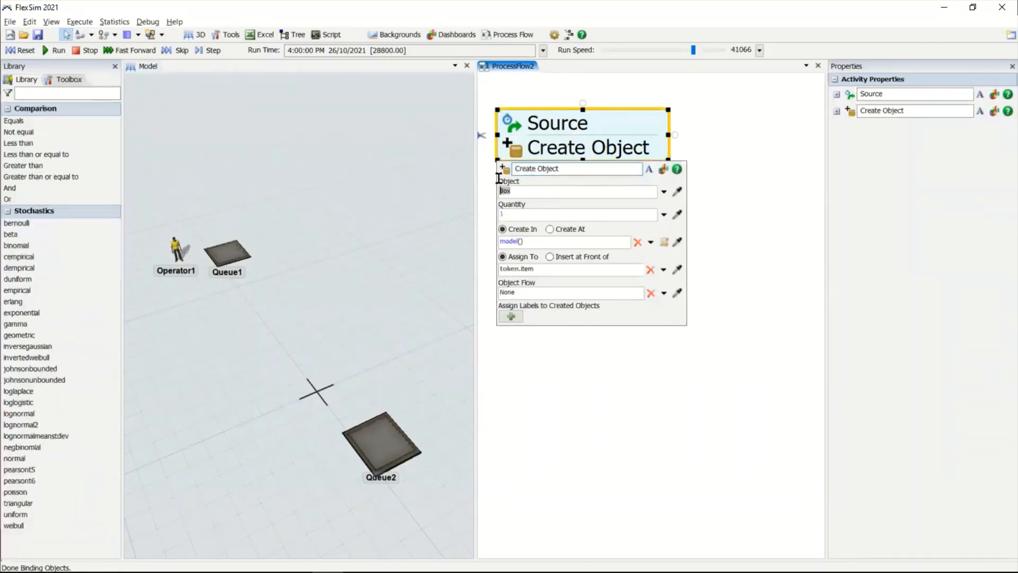
left_click(528, 214)
left_click(677, 241)
left_click(234, 257)
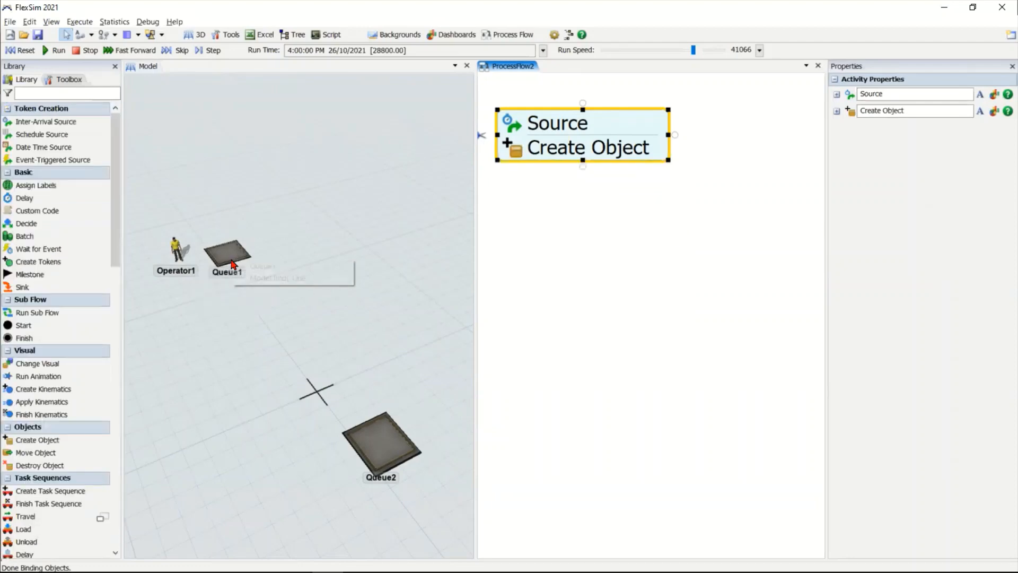
left_click(241, 264)
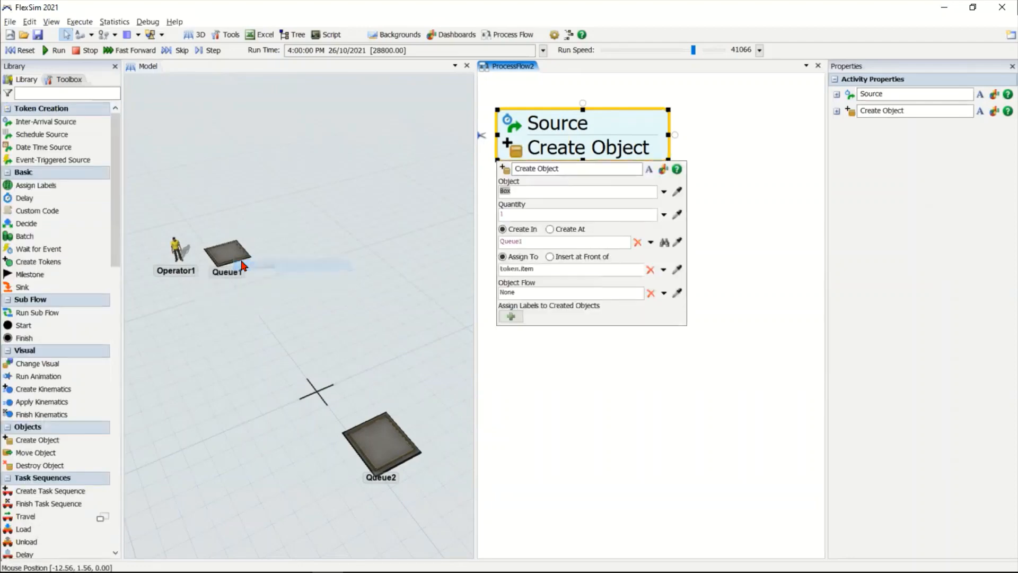
Step: Reset the model and run it to the end of its run time to check box creation in Queue1
left_click(757, 217)
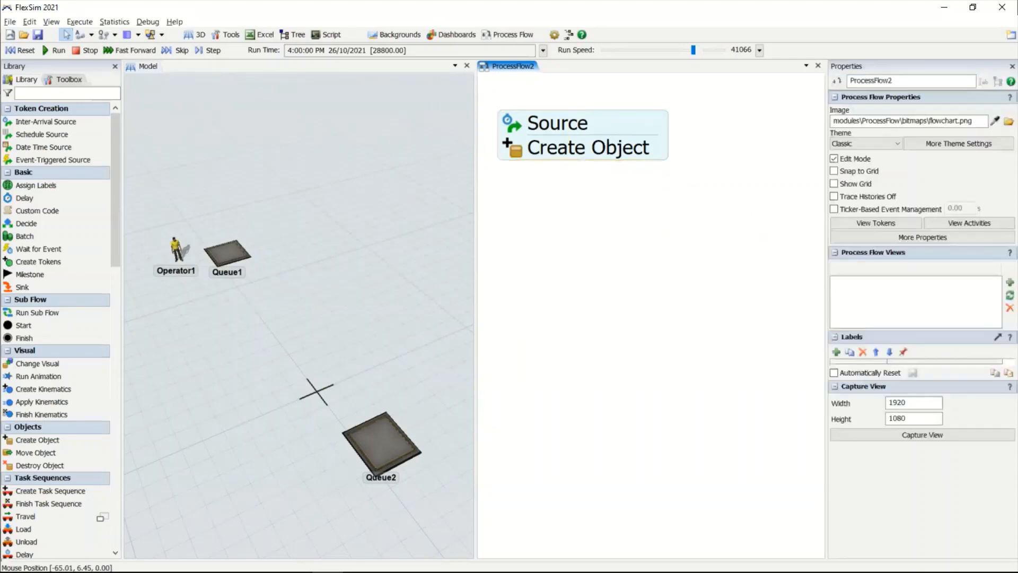
left_click(21, 50)
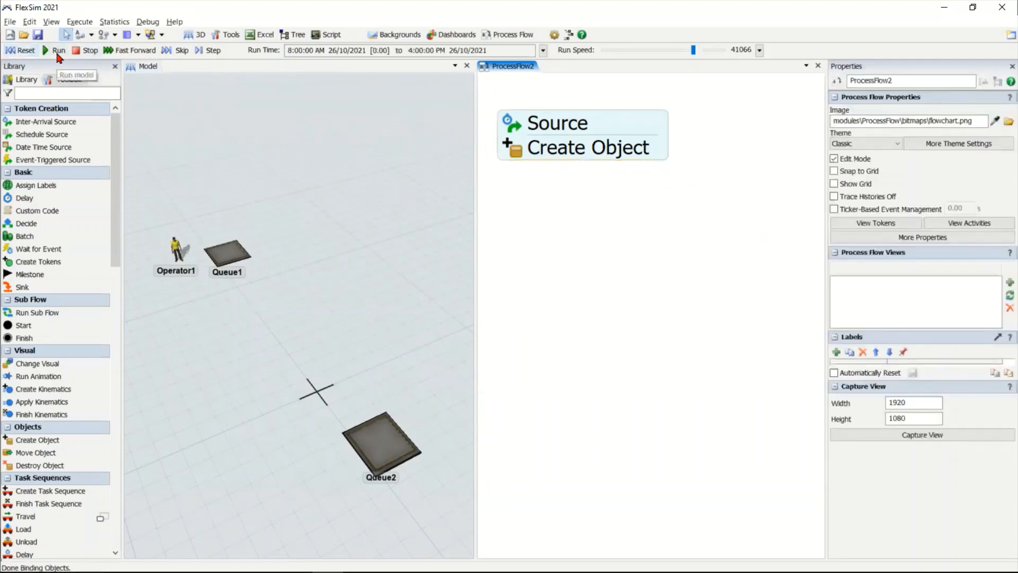
left_click(55, 50)
left_click(182, 51)
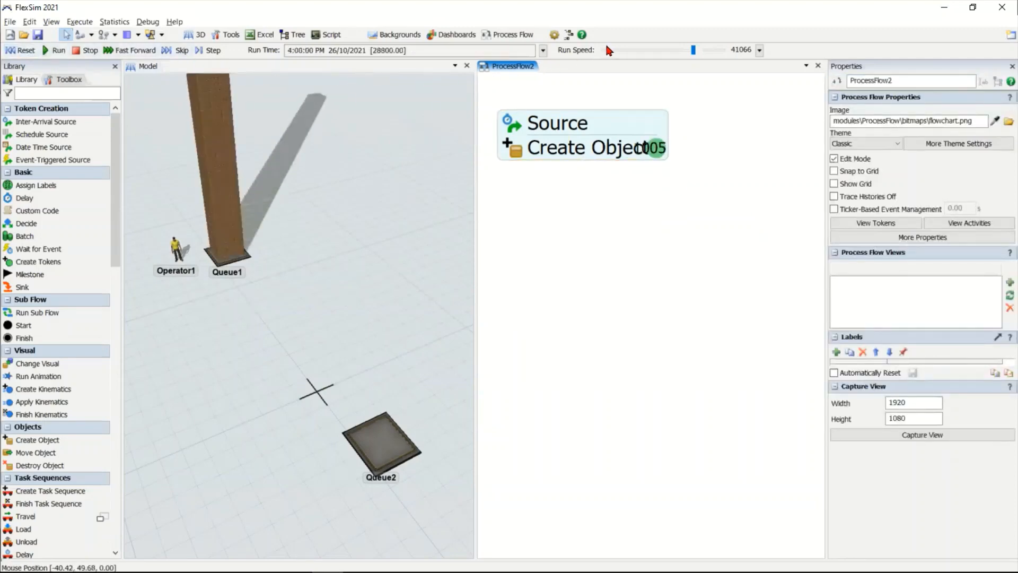
Step: Reset the model, lower the run speed to 0.33, and skip ahead through the first events
left_click(25, 50)
left_click_drag(693, 50, 608, 51)
left_click(26, 51)
left_click(169, 50)
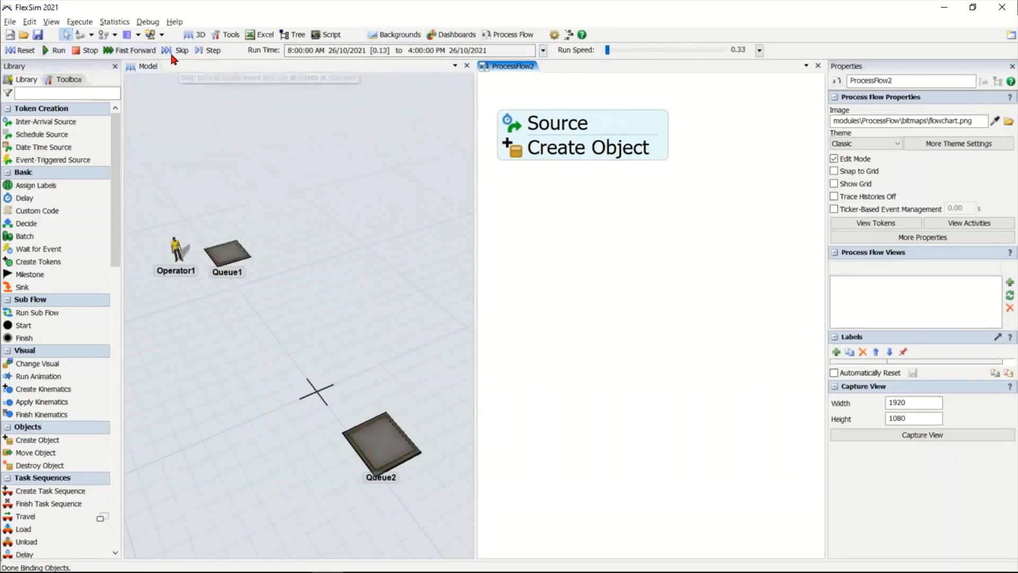
left_click(169, 50)
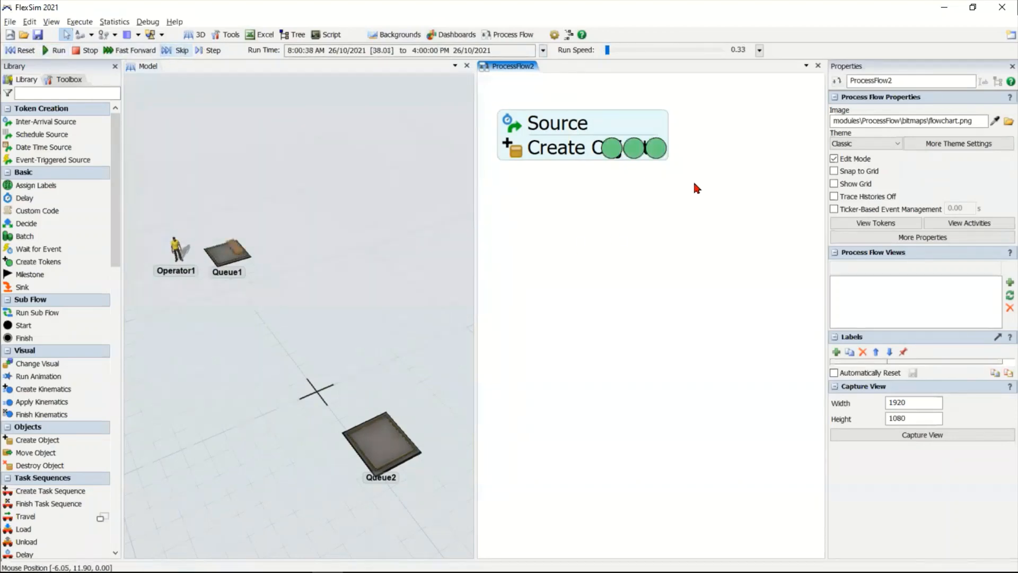
Step: Examine the boxes in Queue1 up close, skip to the next event, and inspect the first token's properties
scroll(234, 273, "up", 3)
left_click_drag(208, 268, 295, 375)
right_click_drag(295, 375, 276, 395)
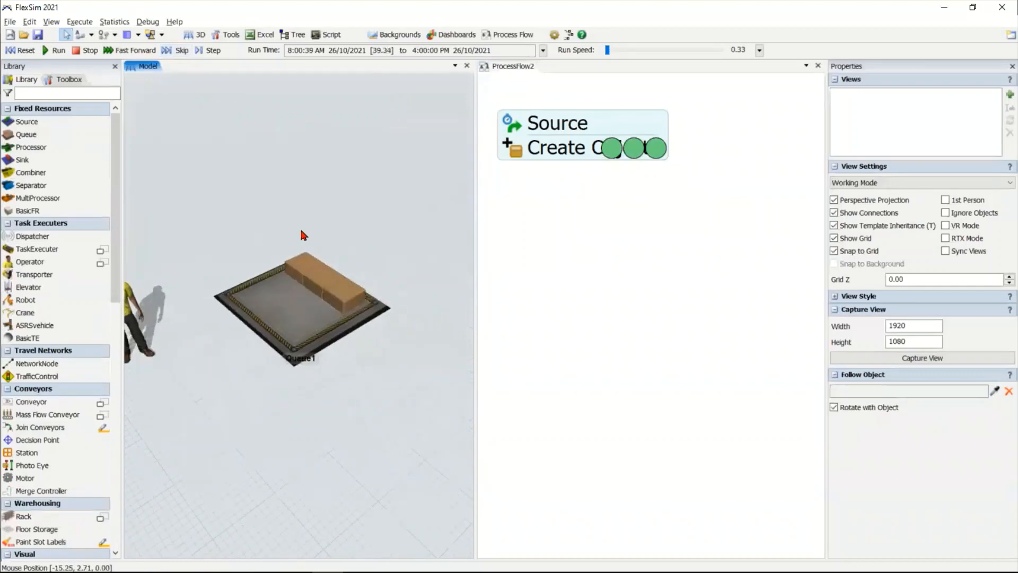
left_click(180, 50)
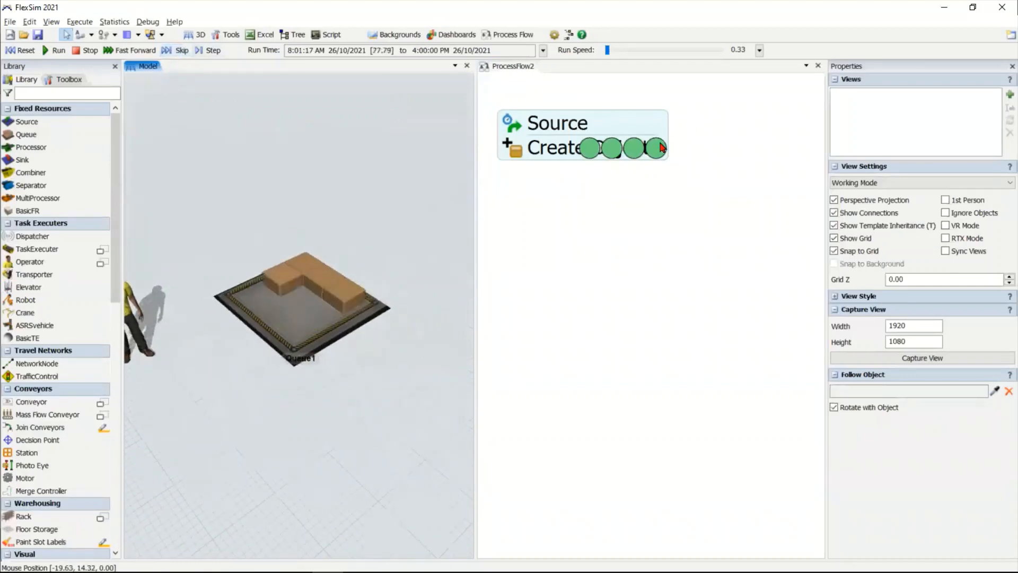
left_click(657, 152)
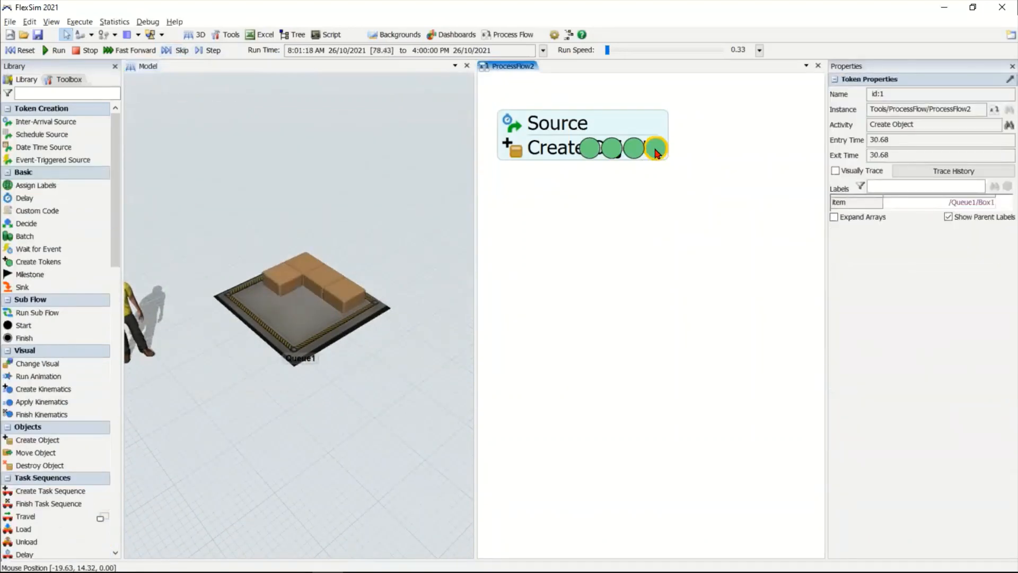
Step: Reset the model to its start time with the operator and both queues back in view
left_click(357, 303)
left_click(342, 407)
scroll(342, 408, "down", 8)
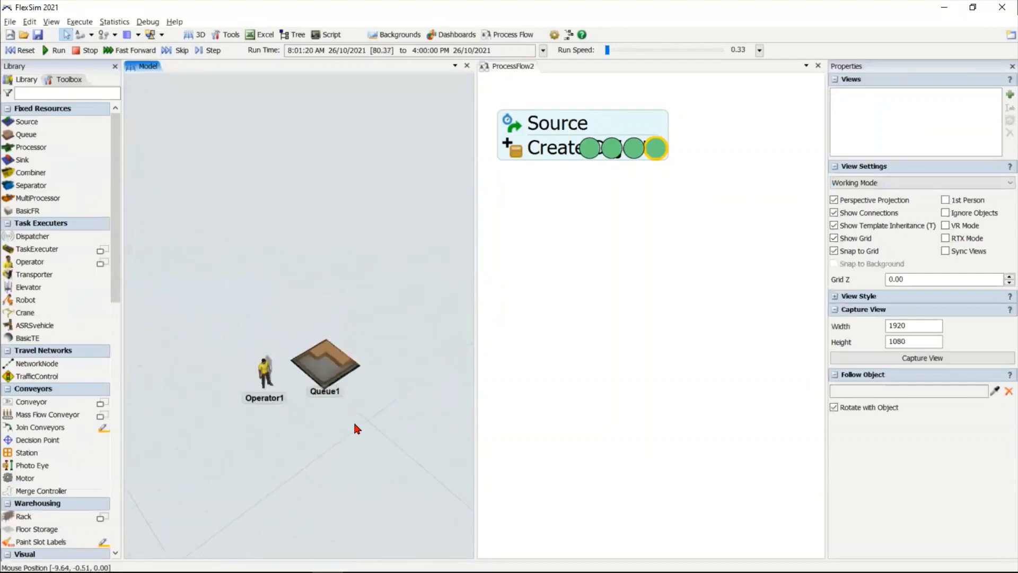
right_click_drag(265, 340, 207, 203)
left_click(24, 51)
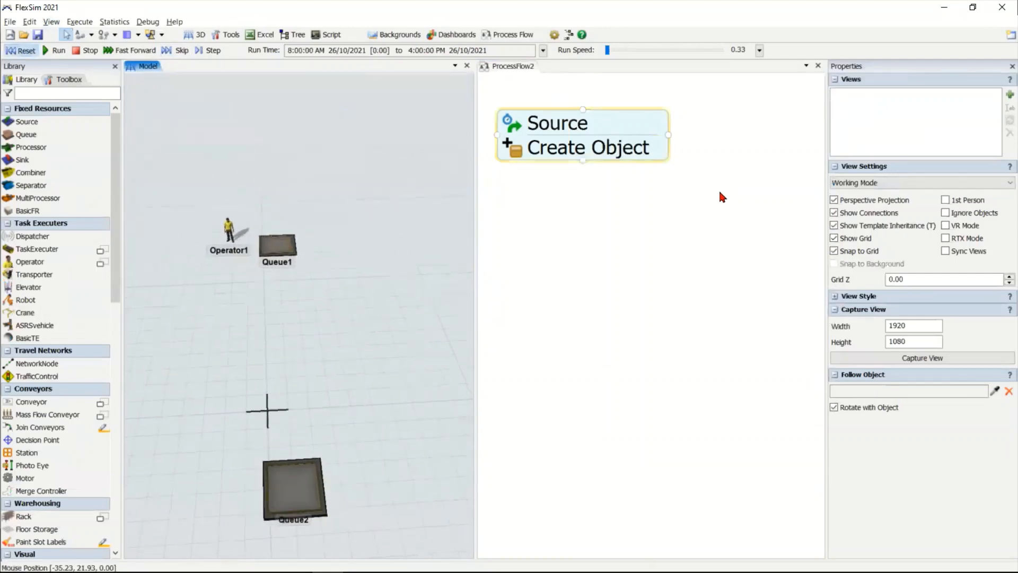
Step: Add a Resource shared asset to the process flow beside the Source block
left_click(644, 242)
scroll(647, 246, "down", 1)
left_click_drag(652, 249, 625, 242)
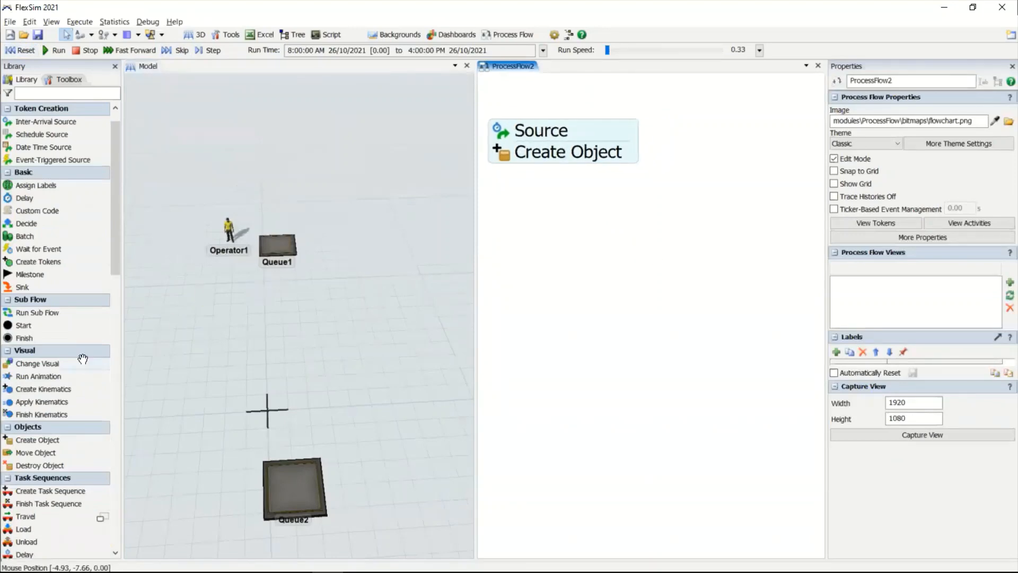
scroll(80, 371, "down", 7)
left_click_drag(48, 372, 720, 121)
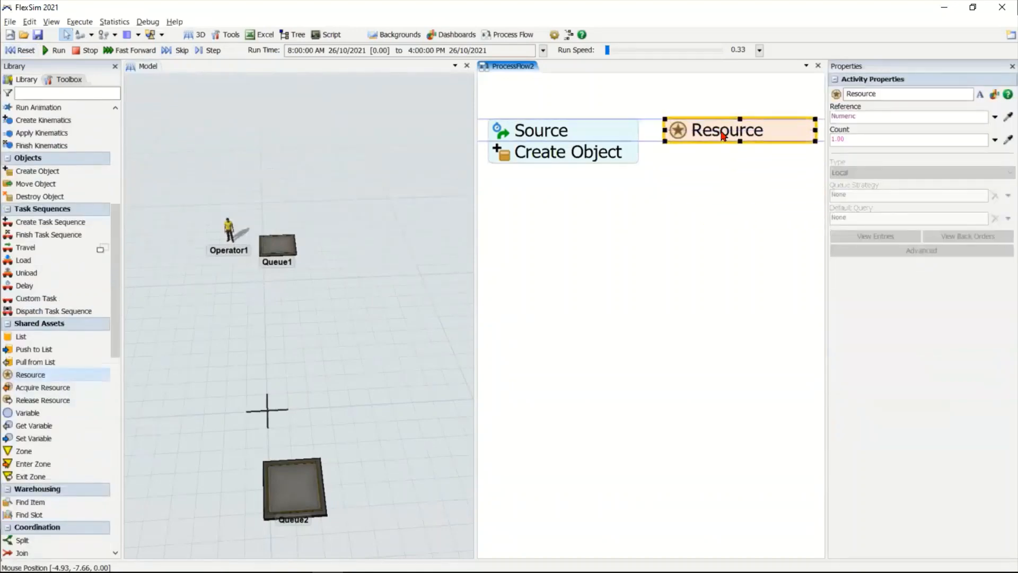
Step: Set the Resource's reference to Operator1 by sampling the operator in the 3D model
double_click(722, 130)
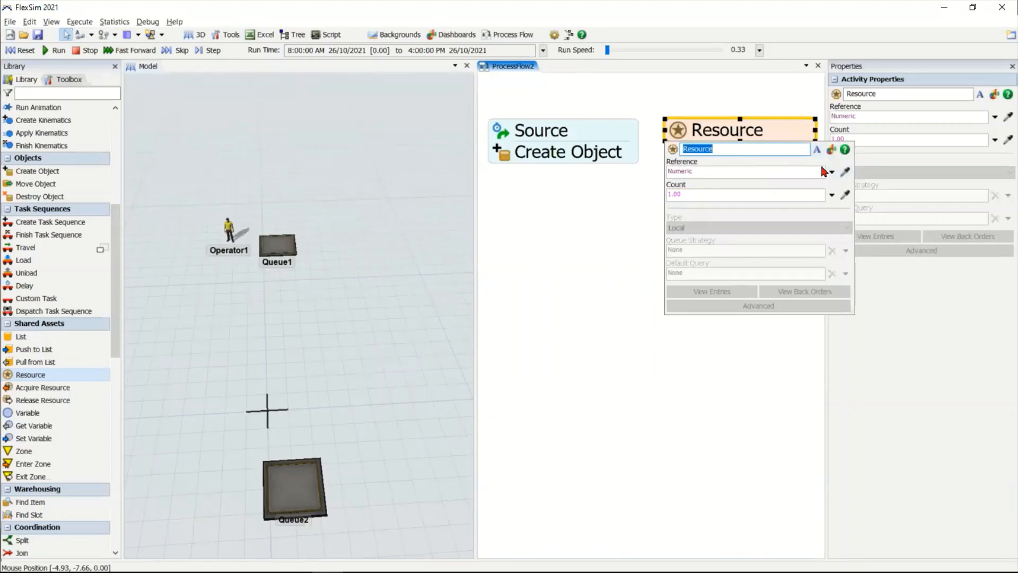
left_click(845, 171)
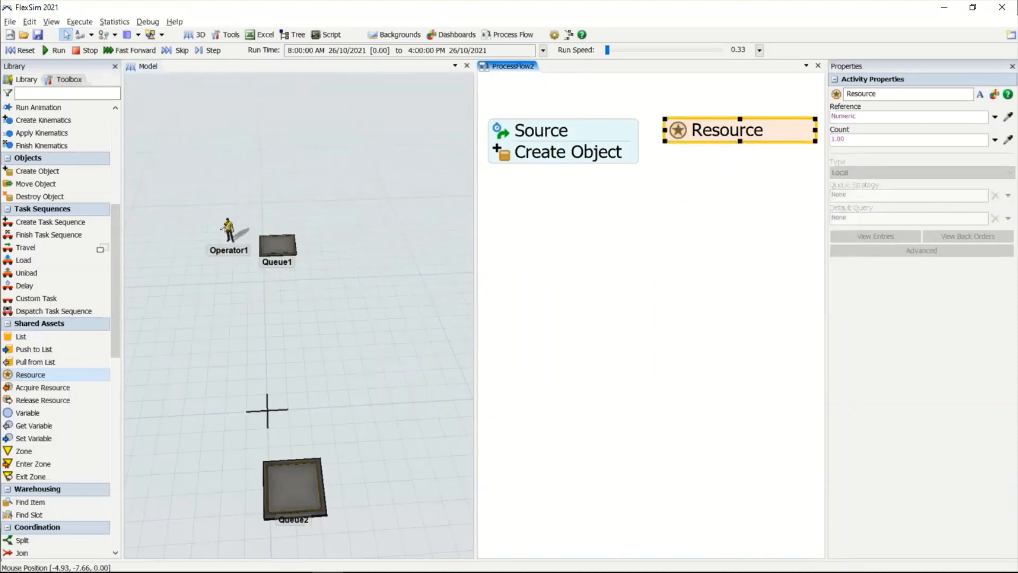
key("Escape")
left_click(845, 171)
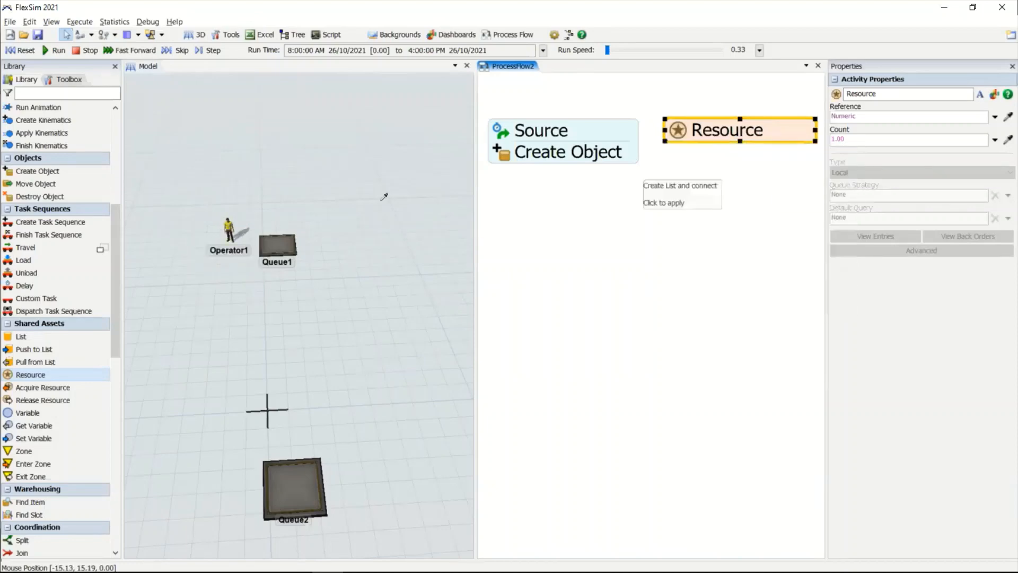
left_click(228, 228)
left_click(261, 236)
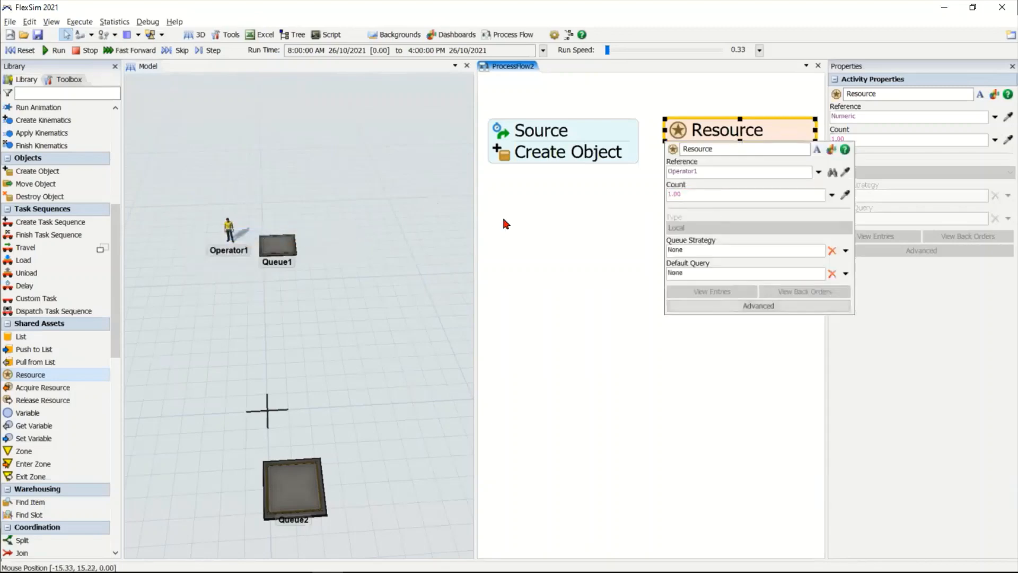
left_click(583, 222)
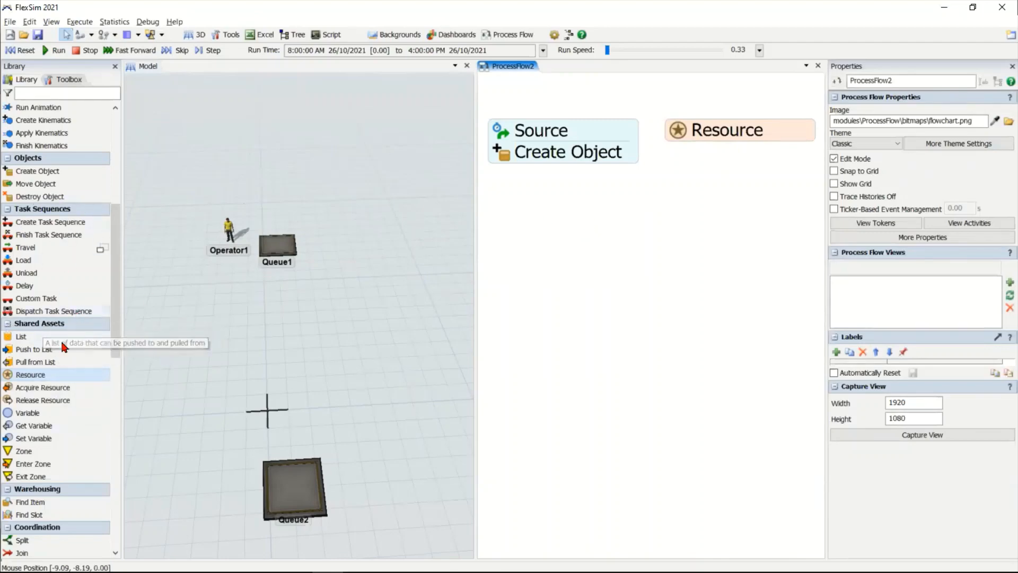
Step: Add an Acquire Resource activity linked to the Resource and attach it directly below Create Object
left_click_drag(43, 387, 515, 238)
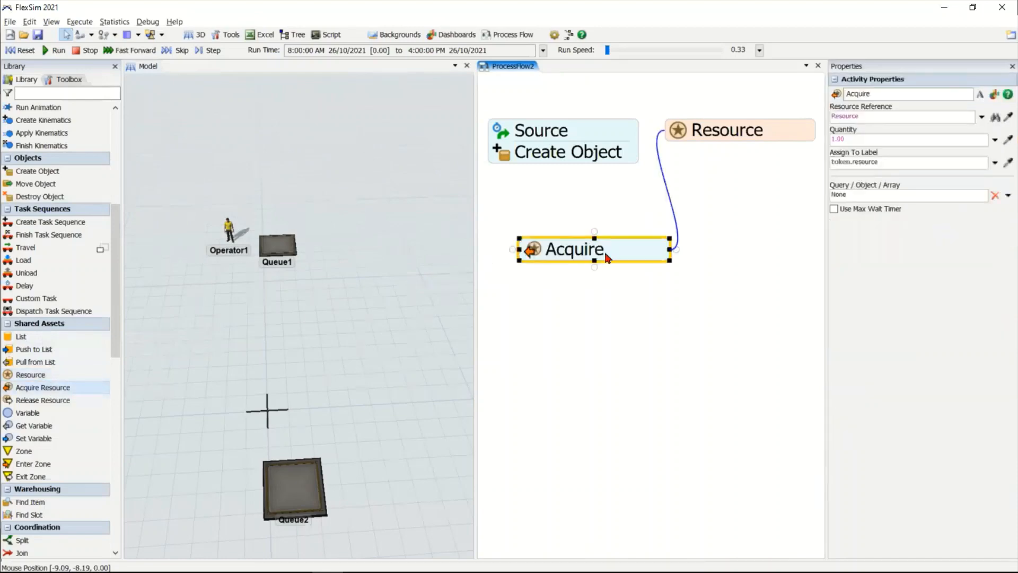
left_click_drag(589, 205, 581, 183)
left_click(579, 229)
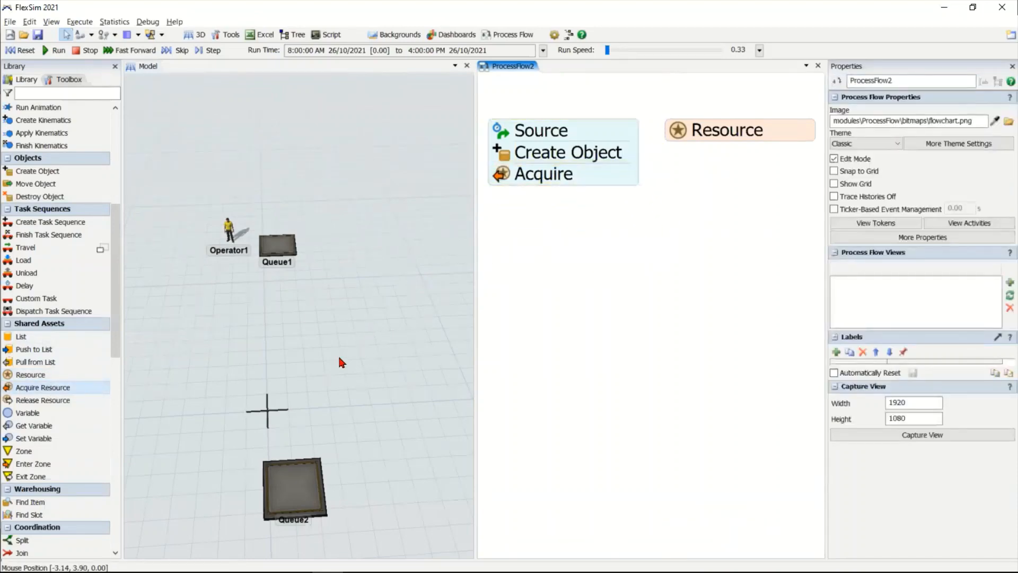
scroll(338, 354, "up", 2)
left_click_drag(336, 354, 346, 338)
right_click_drag(346, 338, 317, 353)
left_click(290, 366)
left_click_drag(291, 367, 307, 342)
scroll(297, 351, "up", 2)
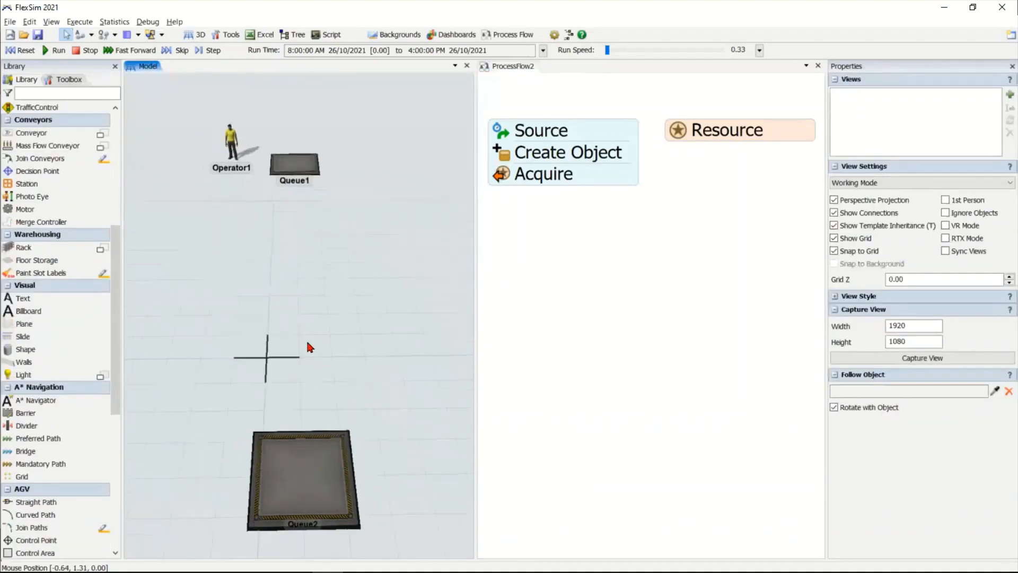
Step: Add a Load task activity to the process flow and attach it directly below Acquire
left_click(595, 240)
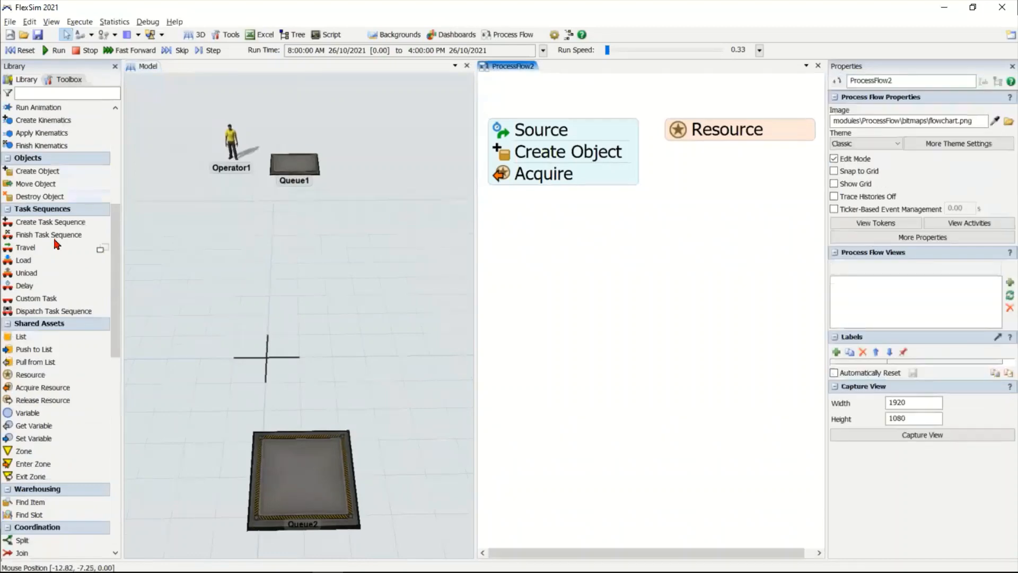
scroll(53, 244, "up", 2)
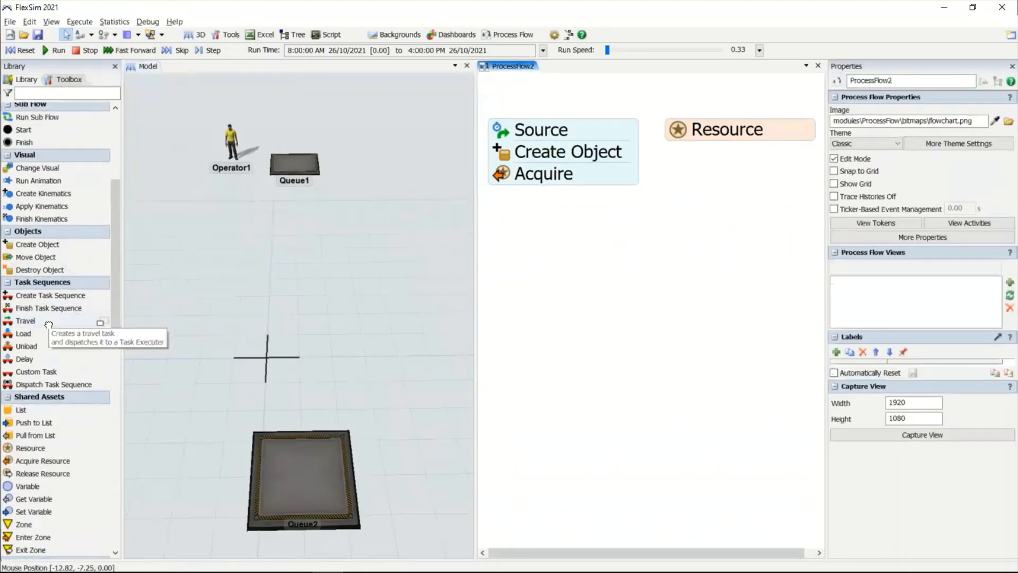
left_click(48, 325)
left_click(29, 334)
left_click(547, 268)
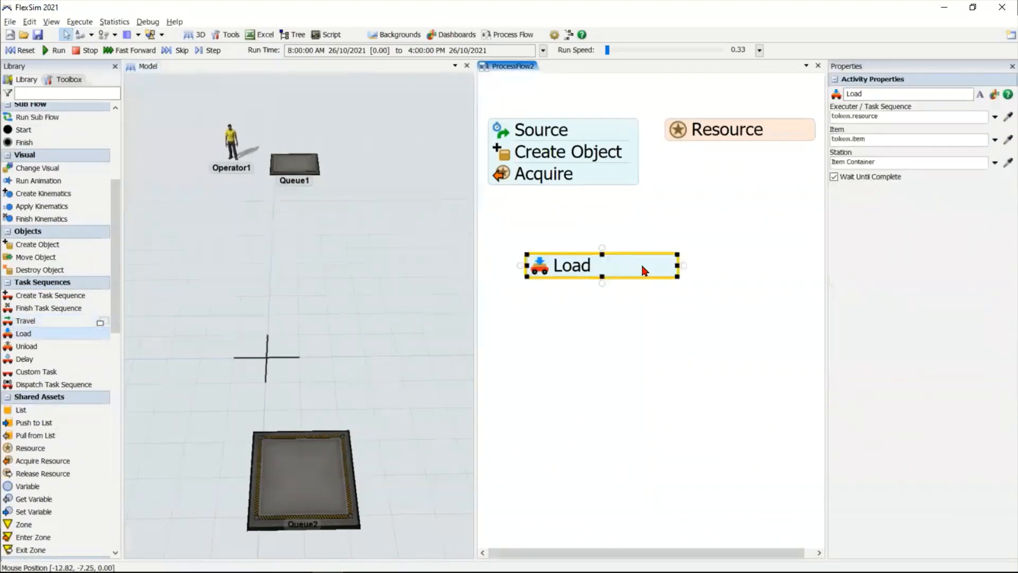
left_click_drag(634, 256, 603, 195)
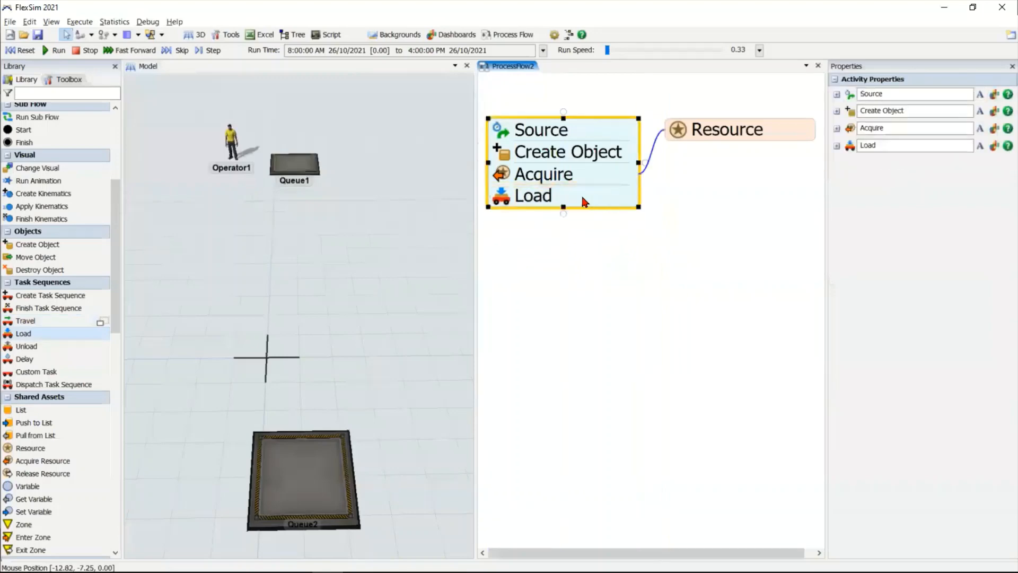
Step: Rename the Load activity as "Cargar caja"
double_click(499, 199)
type("Cargar caja")
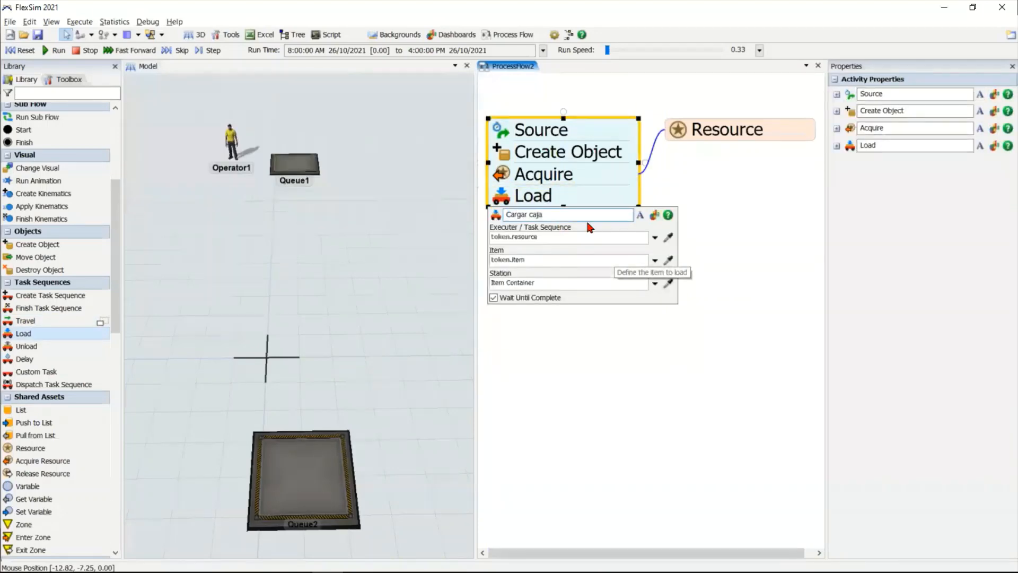
left_click(701, 196)
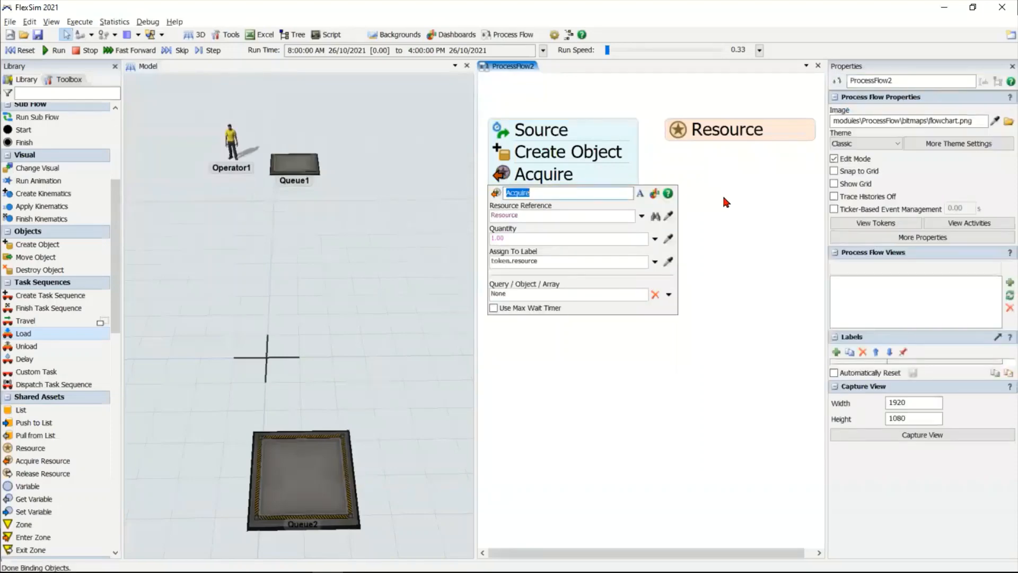
double_click(499, 199)
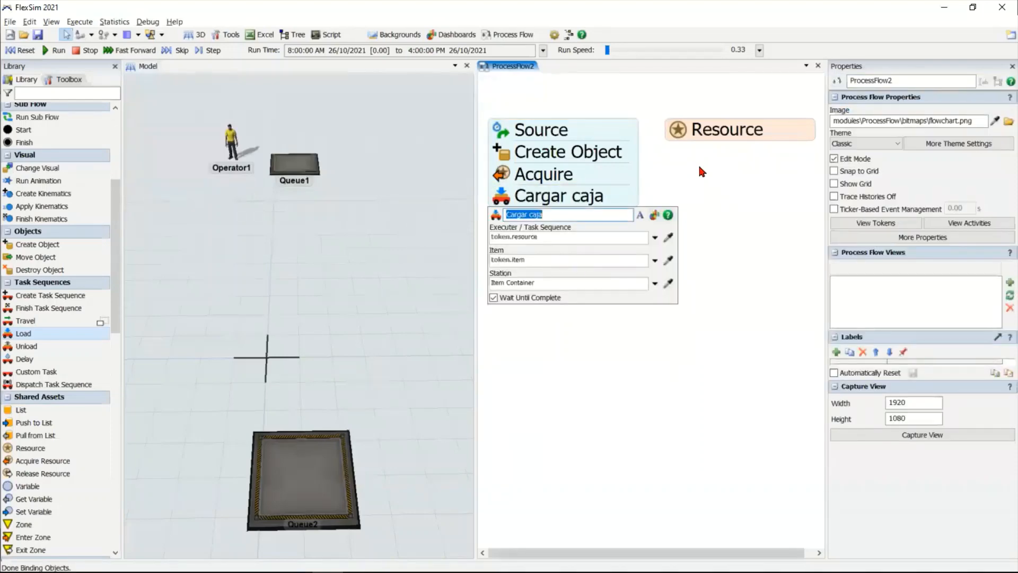
left_click(699, 168)
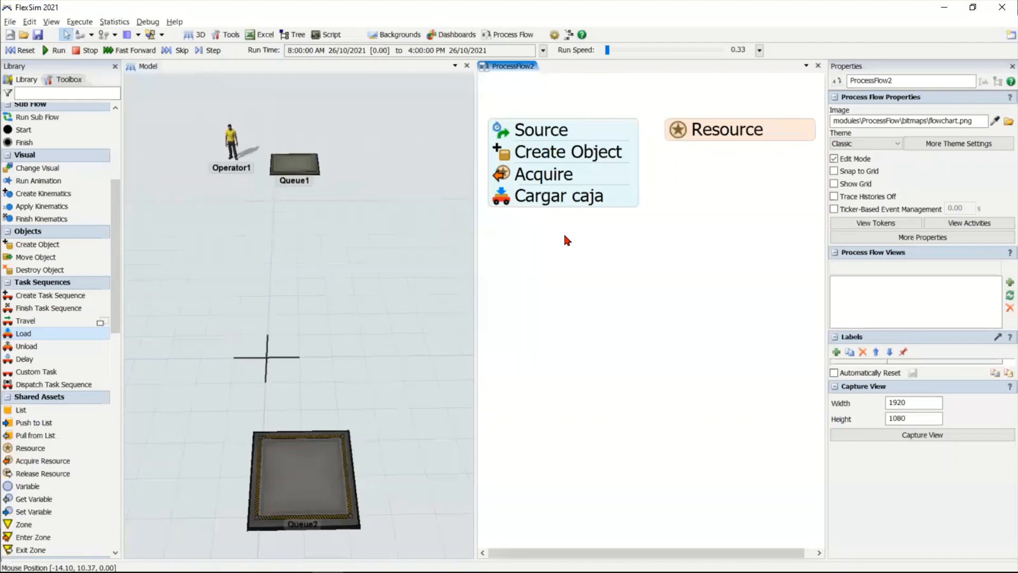
Step: Add a Travel activity directly below Cargar caja and name it "Ir a cola 2"
left_click_drag(29, 321, 392, 317)
left_click_drag(532, 289, 522, 226)
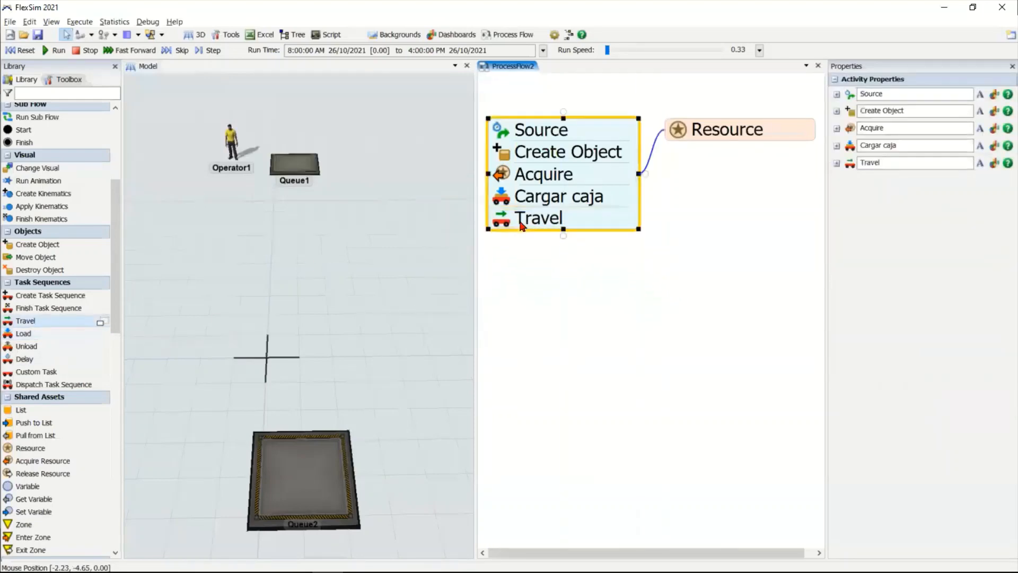
type("Tr a cola 2")
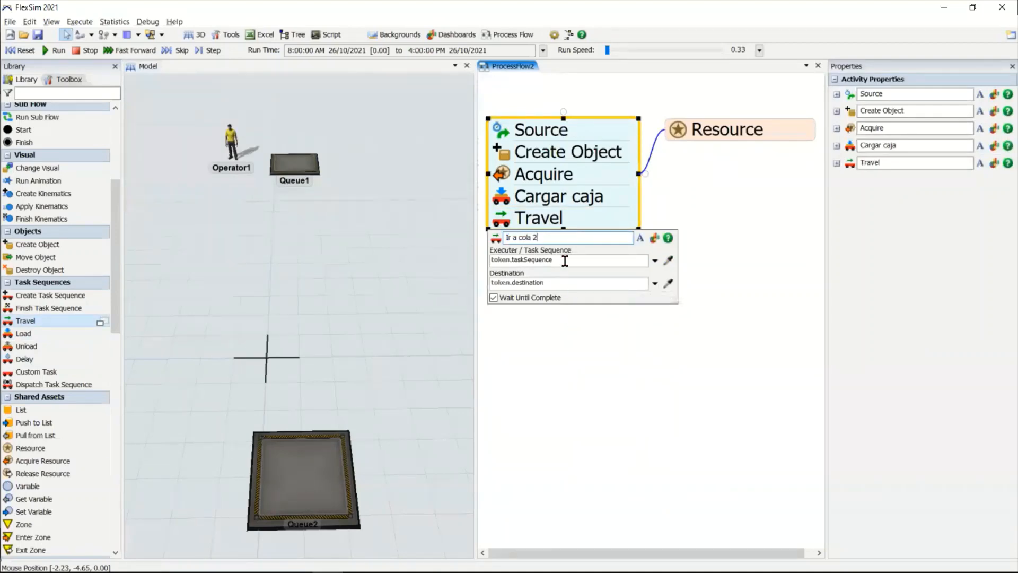
Step: Set the Ir a cola 2 activity's executer to the last acquired from Resource and its destination to Queue2
left_click(656, 260)
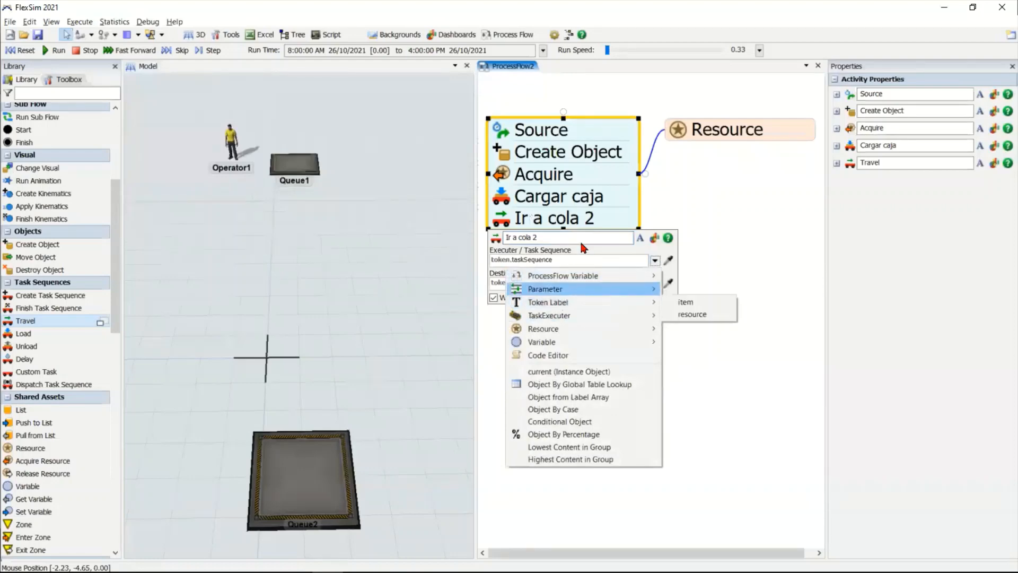
left_click(668, 260)
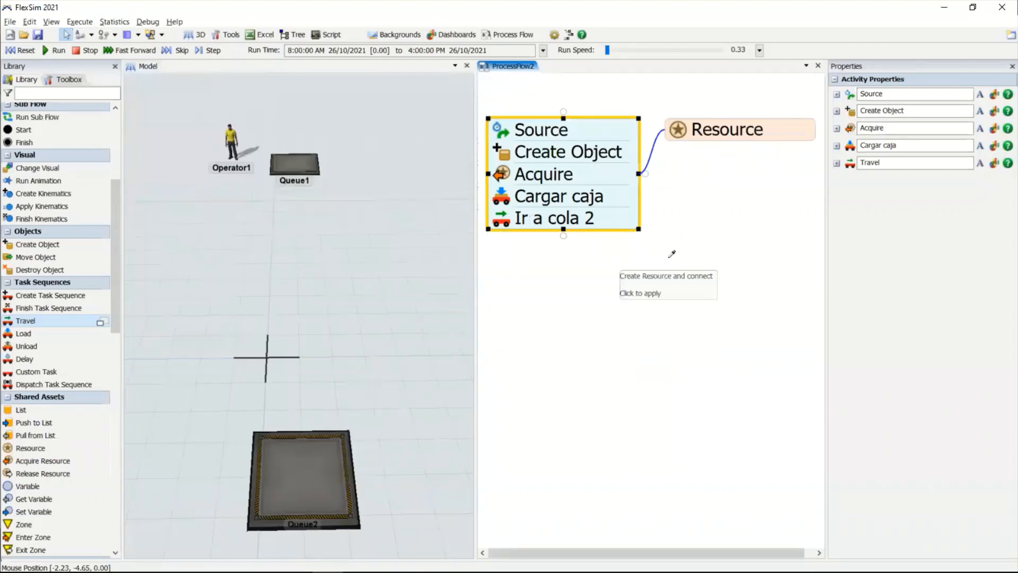
left_click(726, 131)
left_click(668, 283)
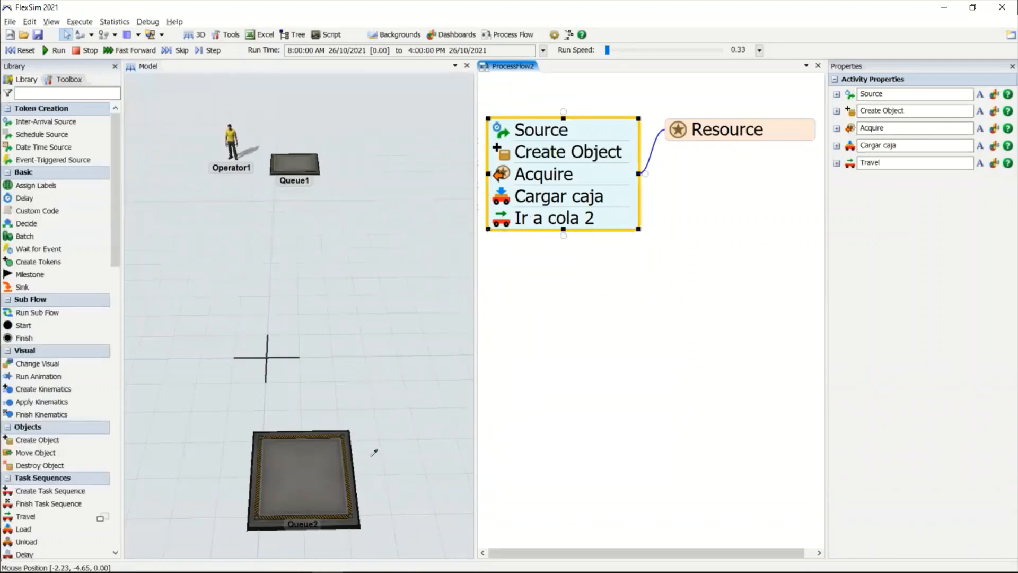
left_click(314, 482)
left_click(350, 490)
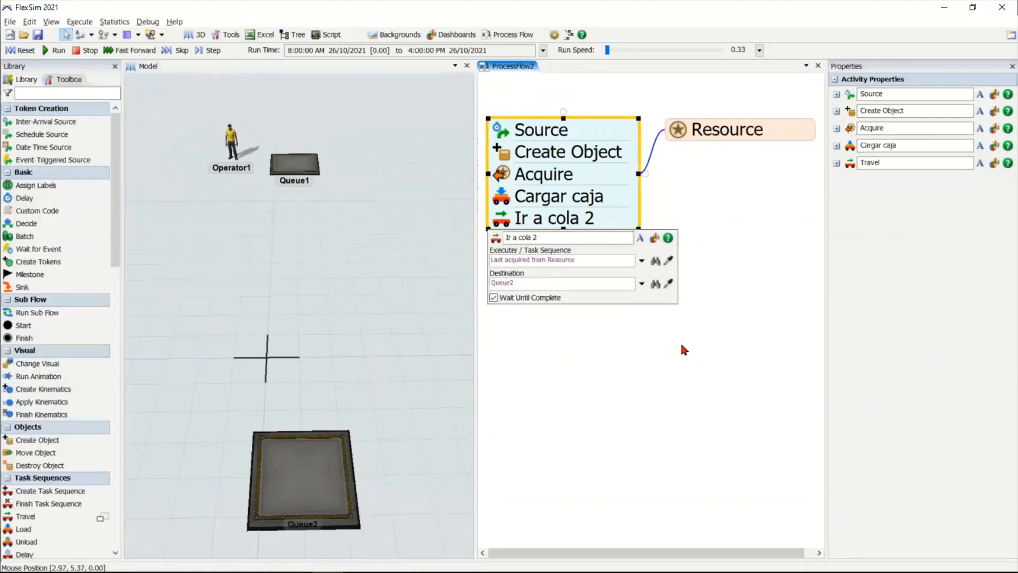
left_click(678, 339)
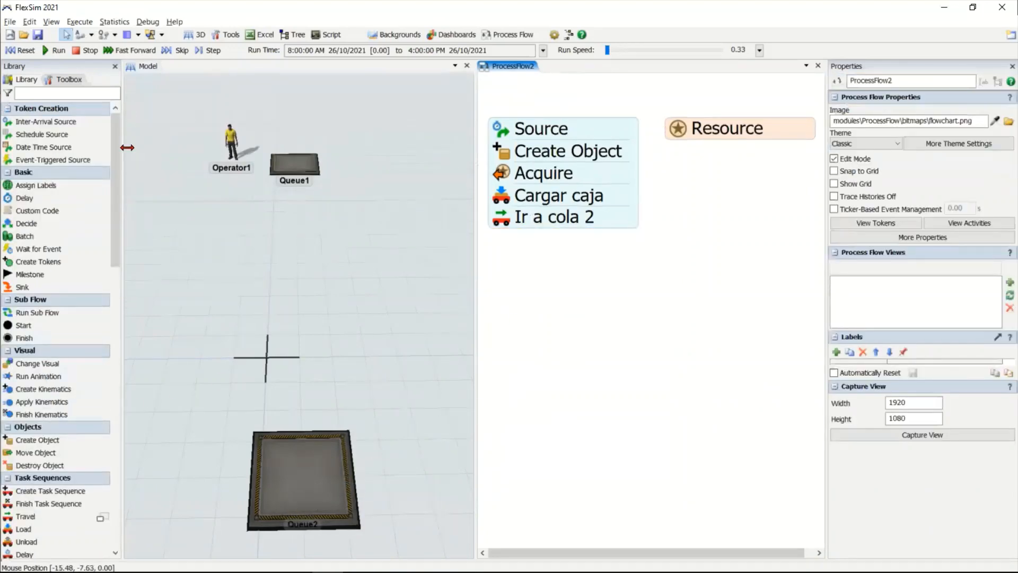
Step: Reset the model and step through the simulation to check that Operator1 loads a box and travels towards Queue2, finishing with a reset
left_click(21, 50)
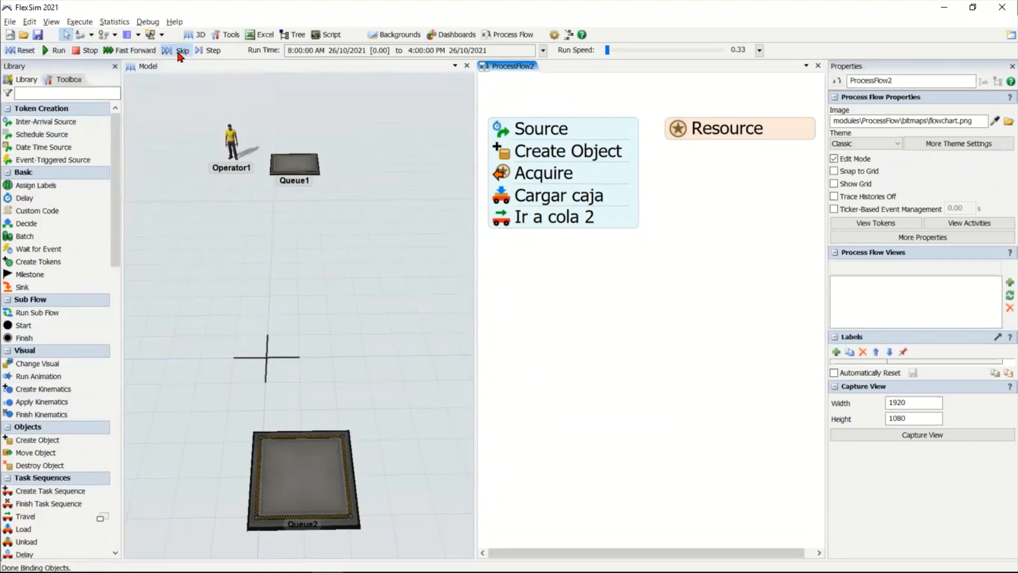
left_click(214, 53)
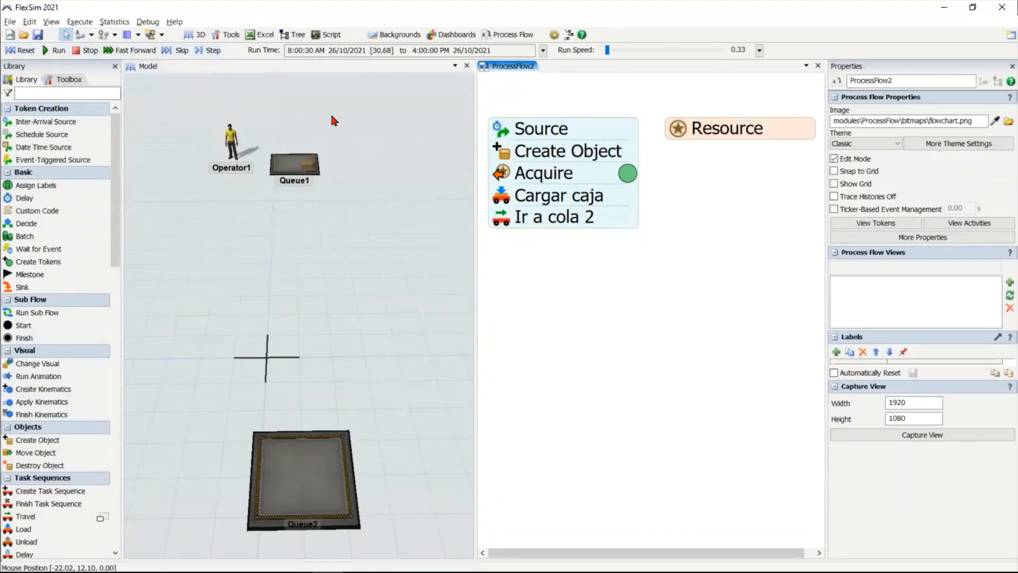
left_click(214, 50)
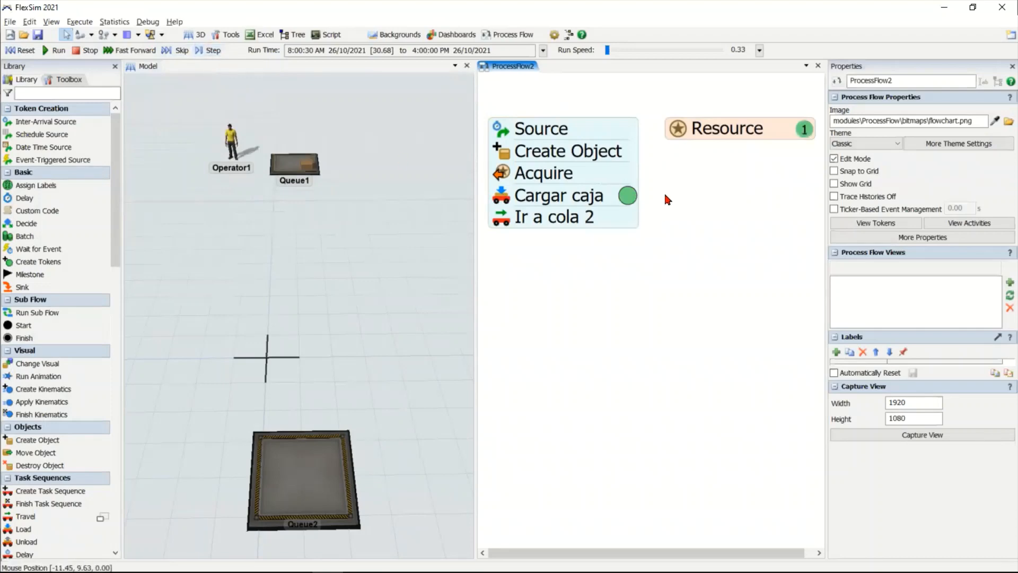
left_click(212, 51)
scroll(303, 186, "up", 3)
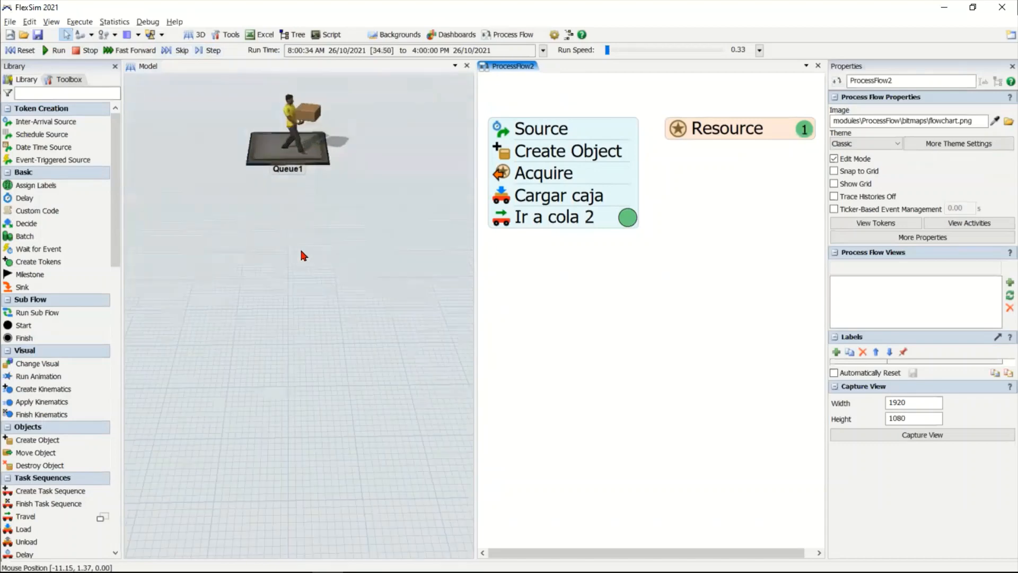
left_click(300, 246)
scroll(318, 230, "down", 5)
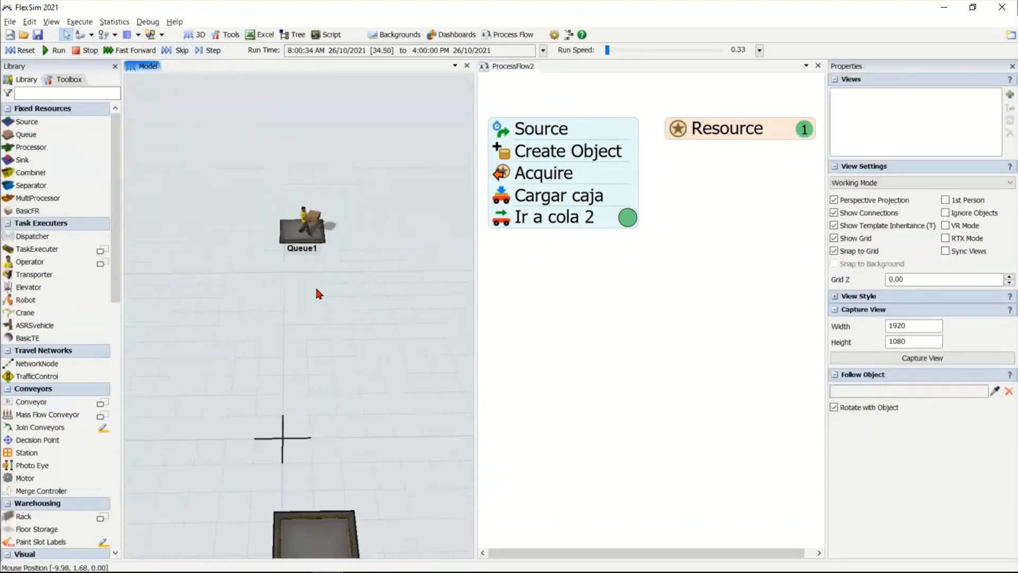
left_click(218, 52)
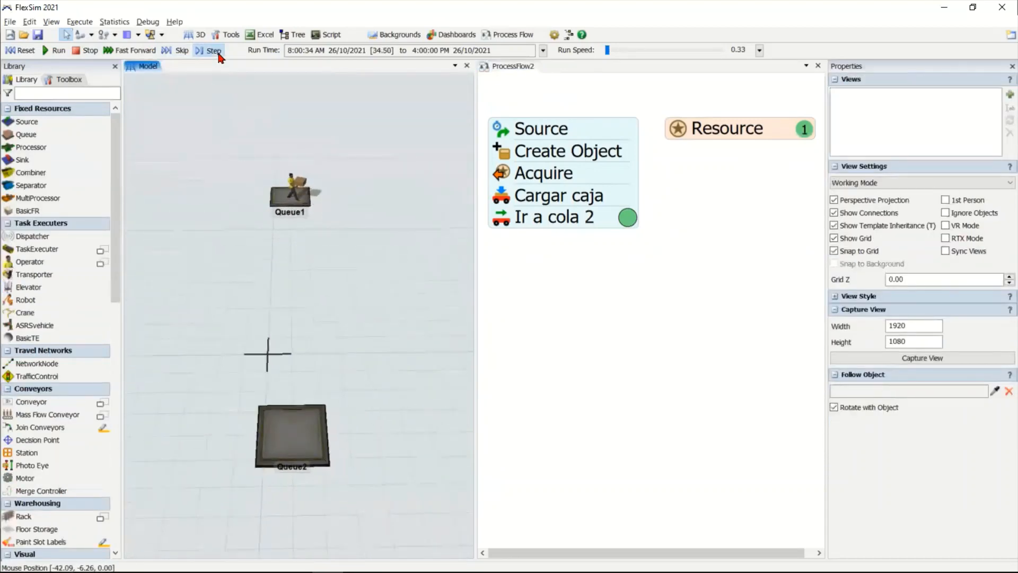
left_click(212, 51)
left_click(212, 50)
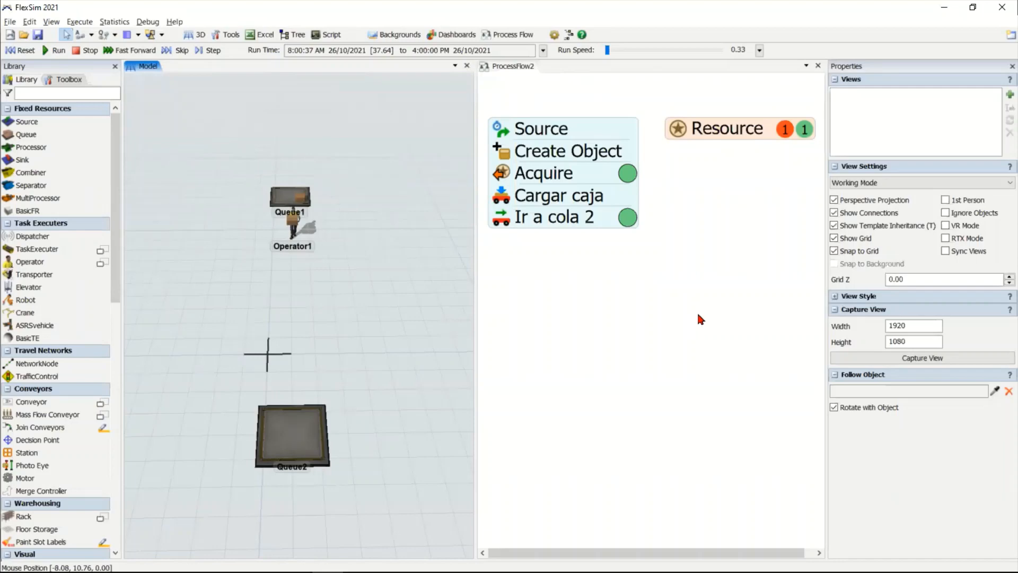
left_click(20, 50)
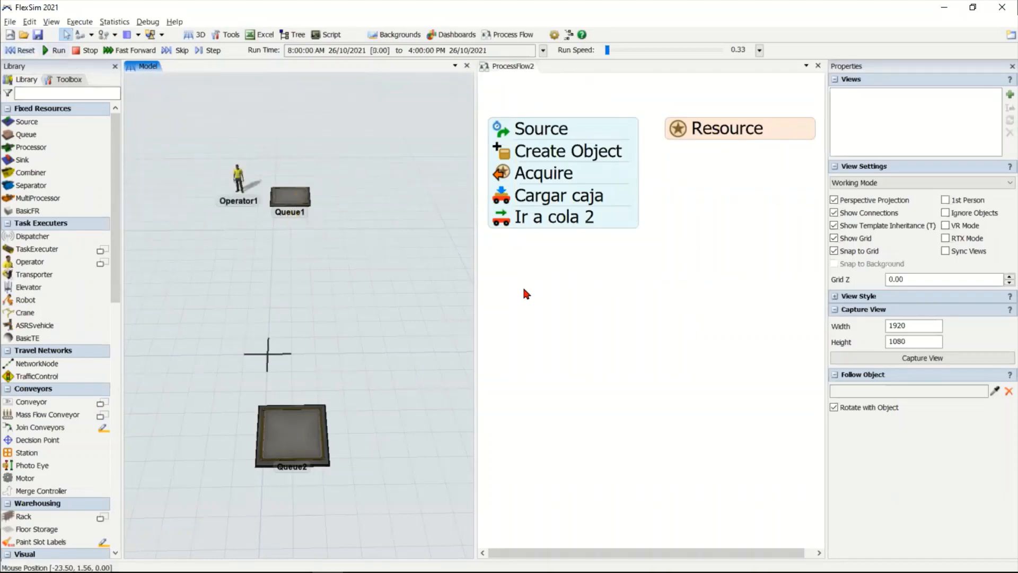
Step: Add an Unload task activity directly below Ir a cola 2 and name it "Descargar caja"
scroll(47, 398, "down", 2)
scroll(59, 273, "up", 2)
scroll(76, 339, "down", 3)
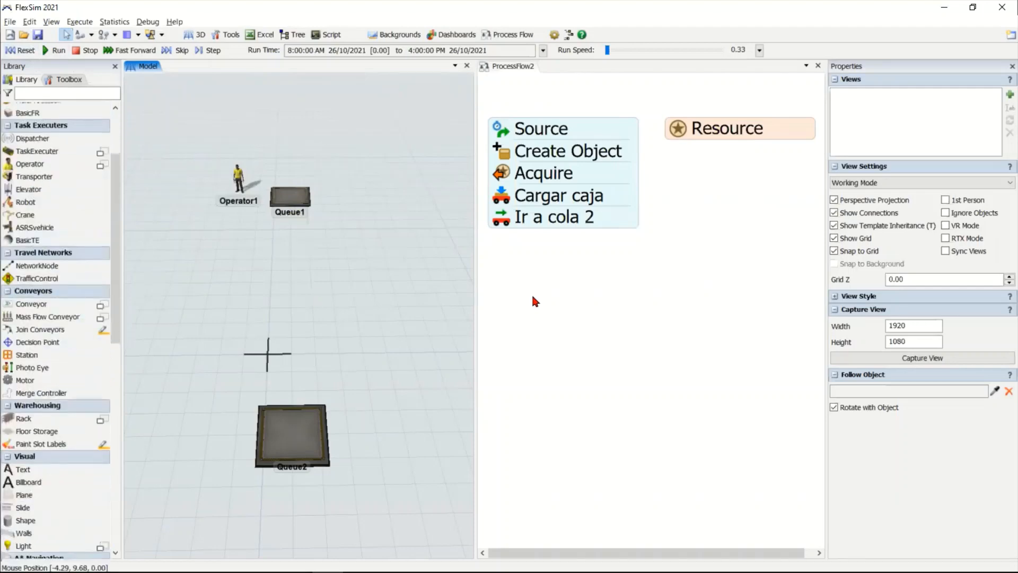
left_click(531, 292)
scroll(55, 359, "down", 4)
left_click_drag(58, 351, 575, 238)
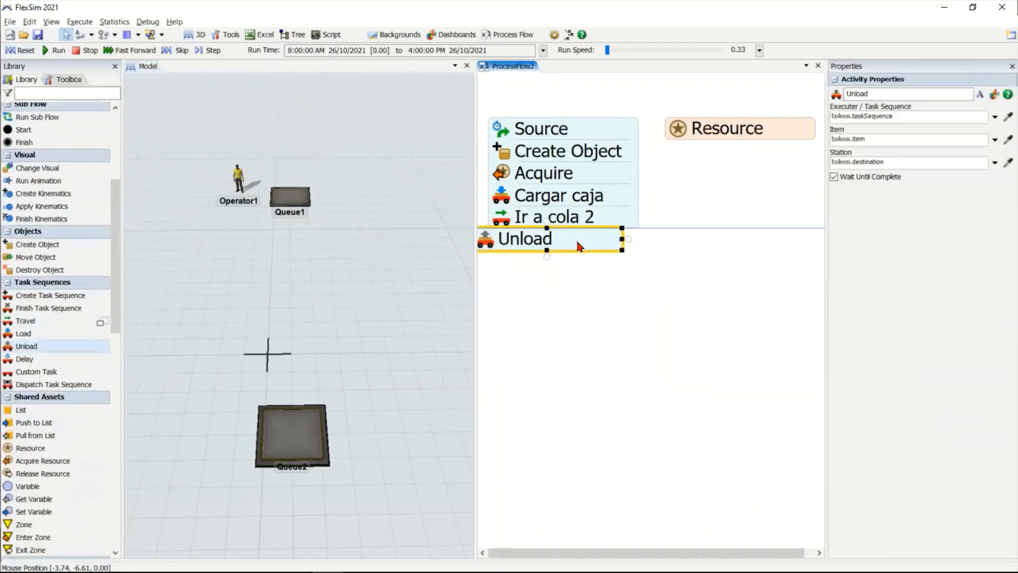
type("Descargar caja")
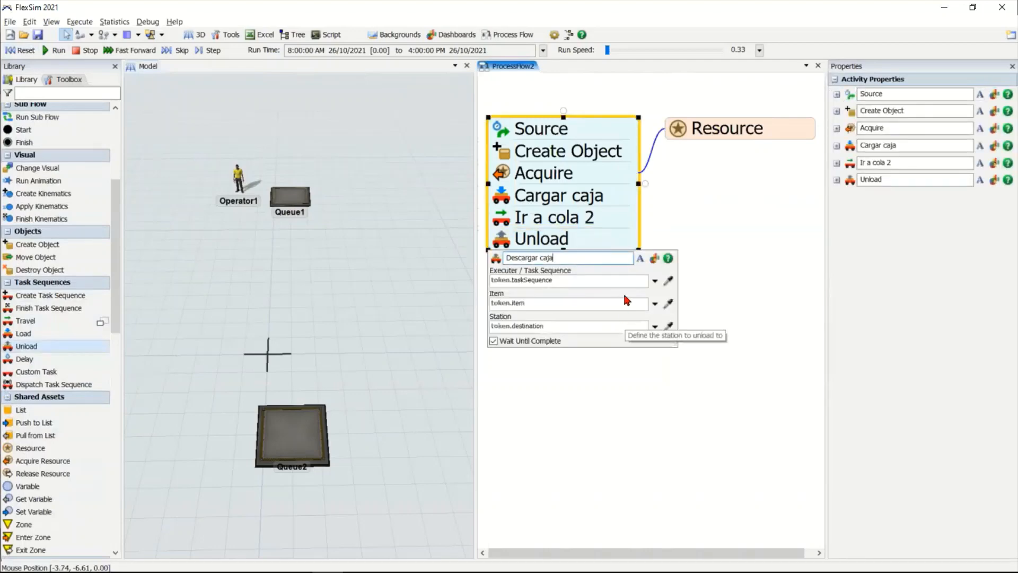
Step: Set the Descargar caja activity's executer to the last acquired from Resource
left_click(658, 281)
left_click(668, 281)
left_click(736, 132)
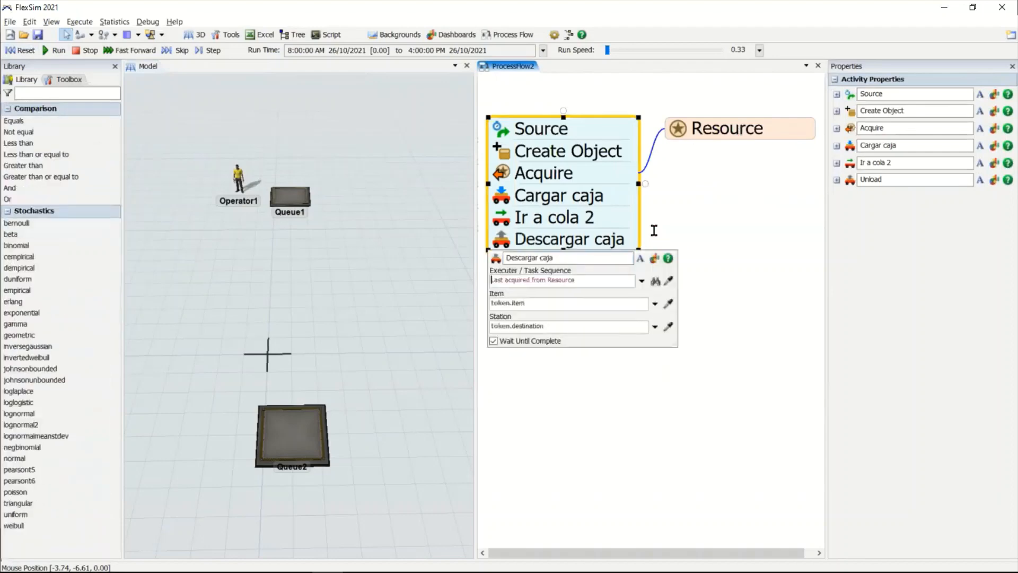
left_click(597, 408)
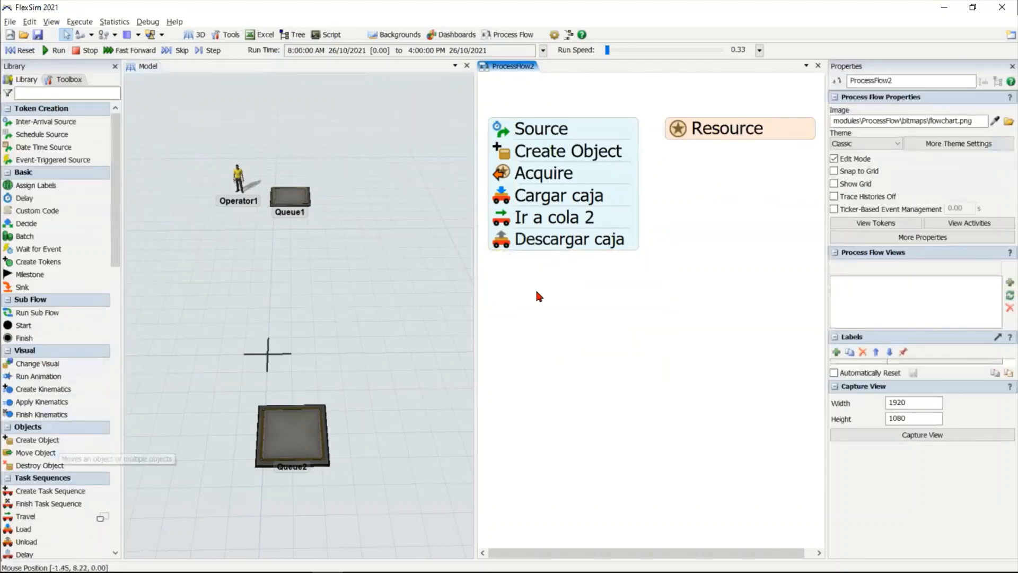
Step: Add a Release Resource activity directly below Descargar caja and attach a Sink beneath it
scroll(64, 419, "down", 5)
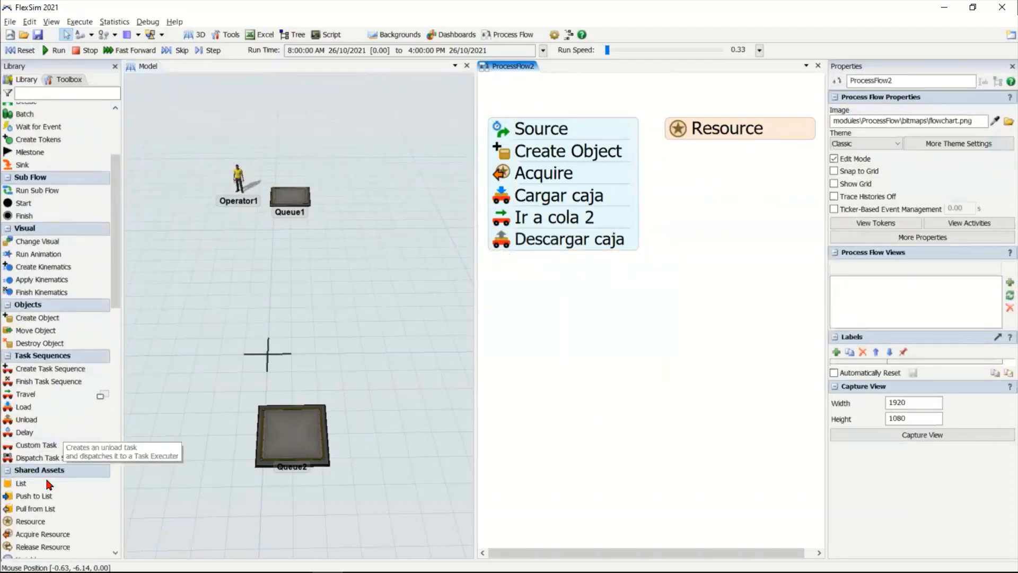
left_click_drag(44, 497, 601, 261)
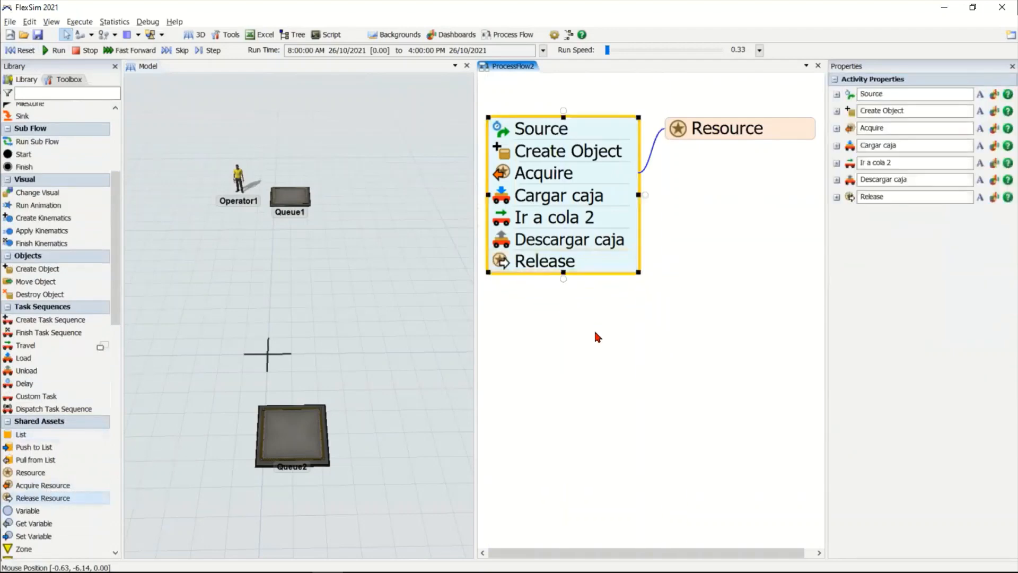
left_click(507, 267)
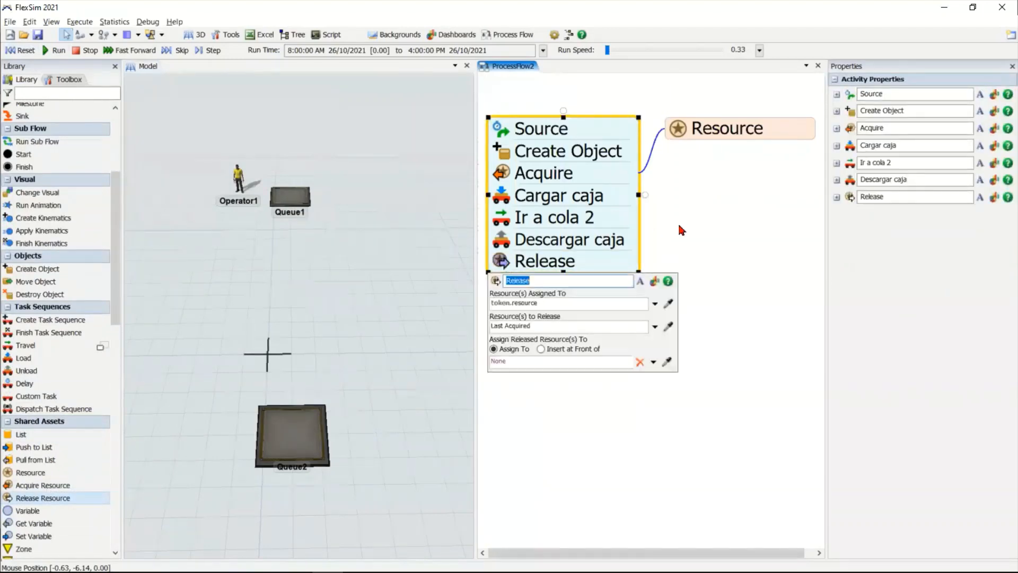
left_click(680, 225)
scroll(62, 212, "up", 5)
left_click_drag(38, 238, 594, 289)
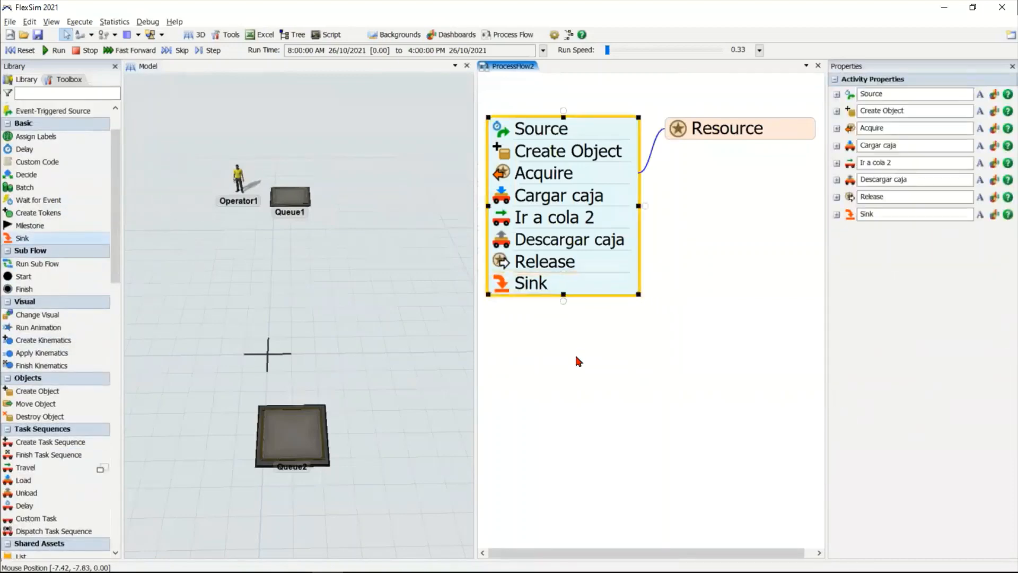
left_click(576, 357)
Step: Reset and run the simulation to test the complete flow, raising the run speed to 1.89
left_click(24, 52)
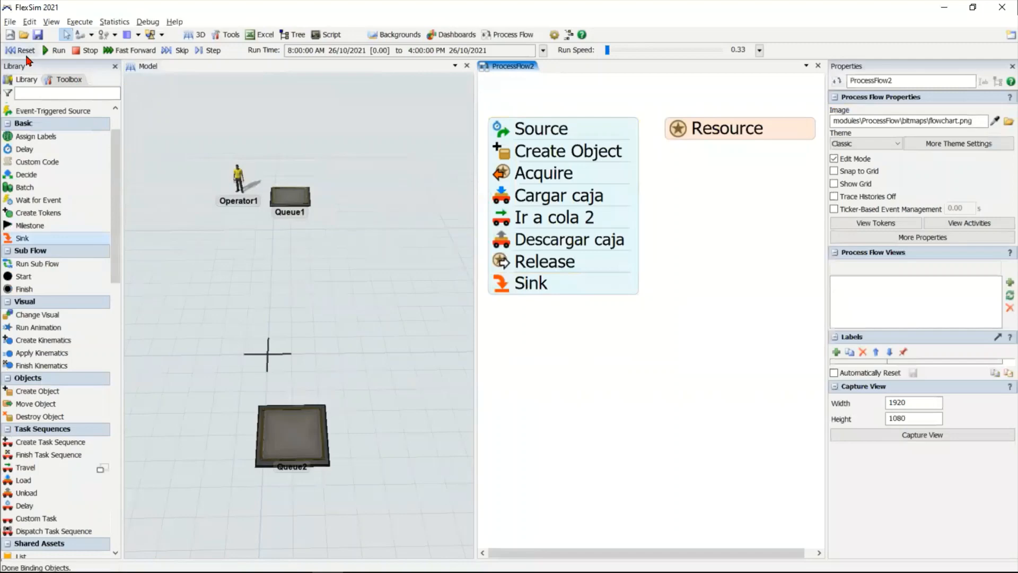
left_click(55, 55)
left_click(183, 52)
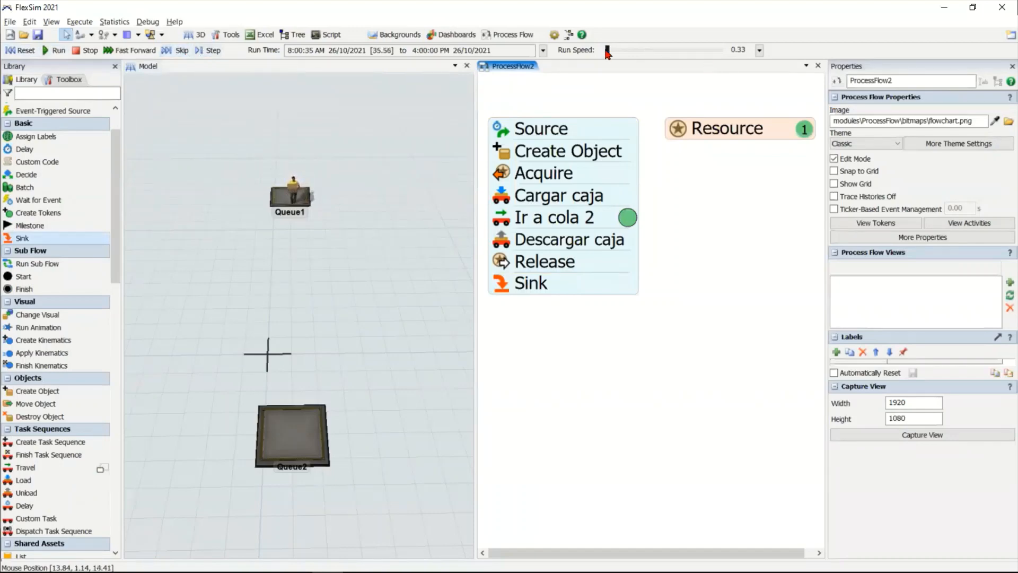
left_click_drag(607, 51, 610, 51)
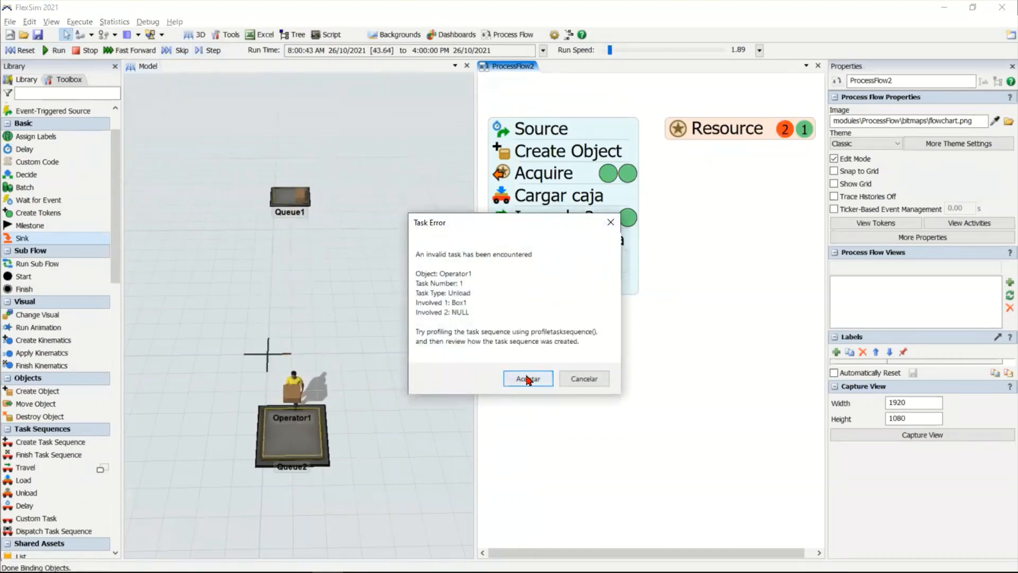
left_click(528, 380)
Step: Reset the model and set the Descargar caja activity's station to Queue2
left_click(500, 244)
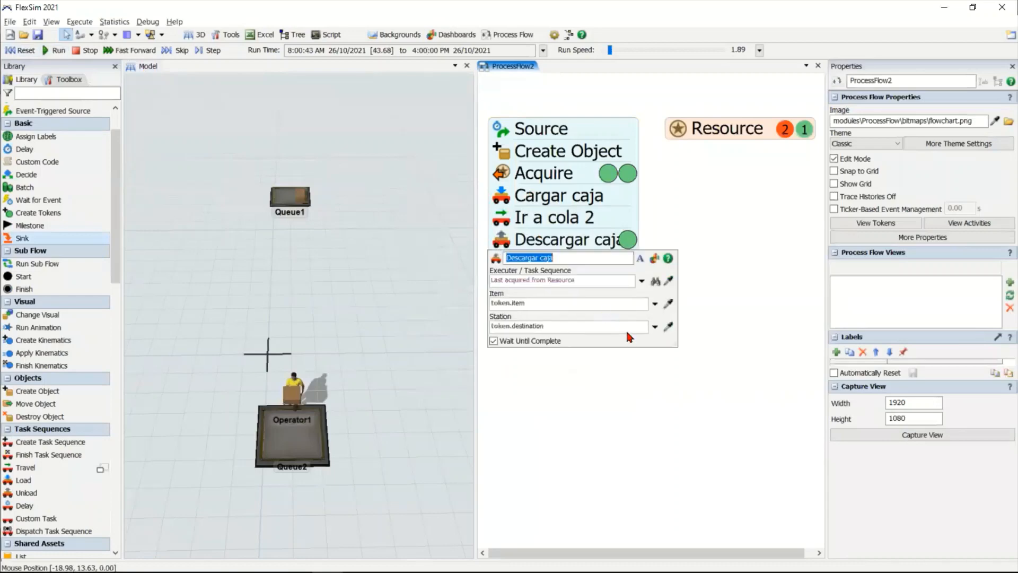
left_click(17, 51)
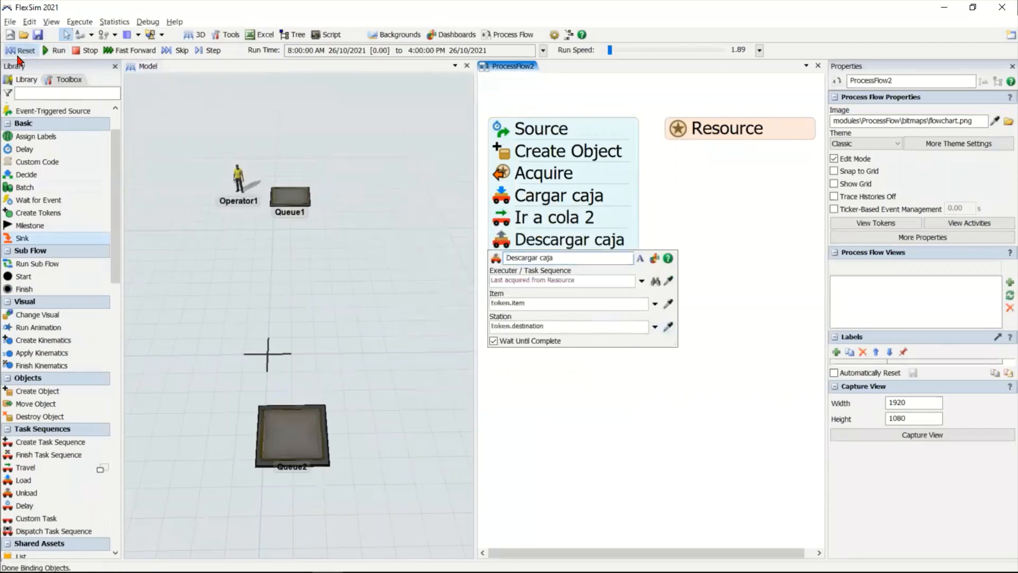
left_click(684, 335)
left_click(329, 450)
left_click(723, 307)
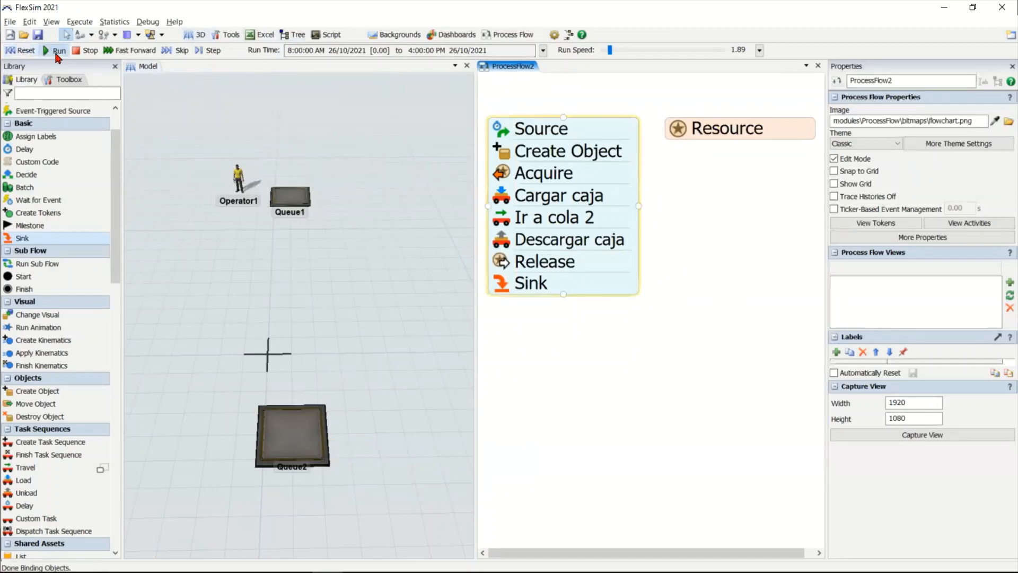
Step: Step through the simulation to check that Operator1 unloads the boxes in Queue2 and returns for more, and reset the model
left_click(202, 52)
left_click(201, 52)
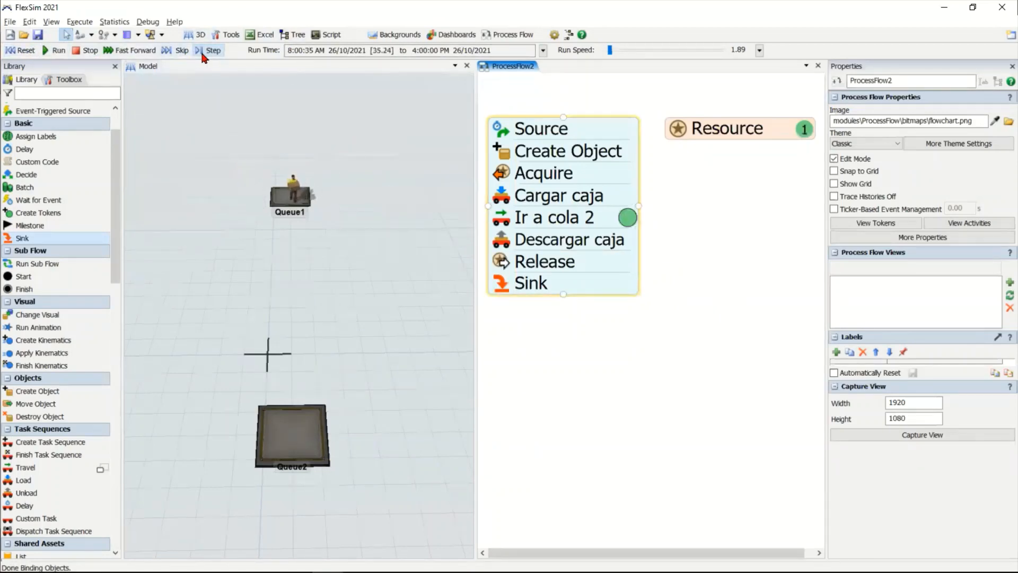
left_click(202, 52)
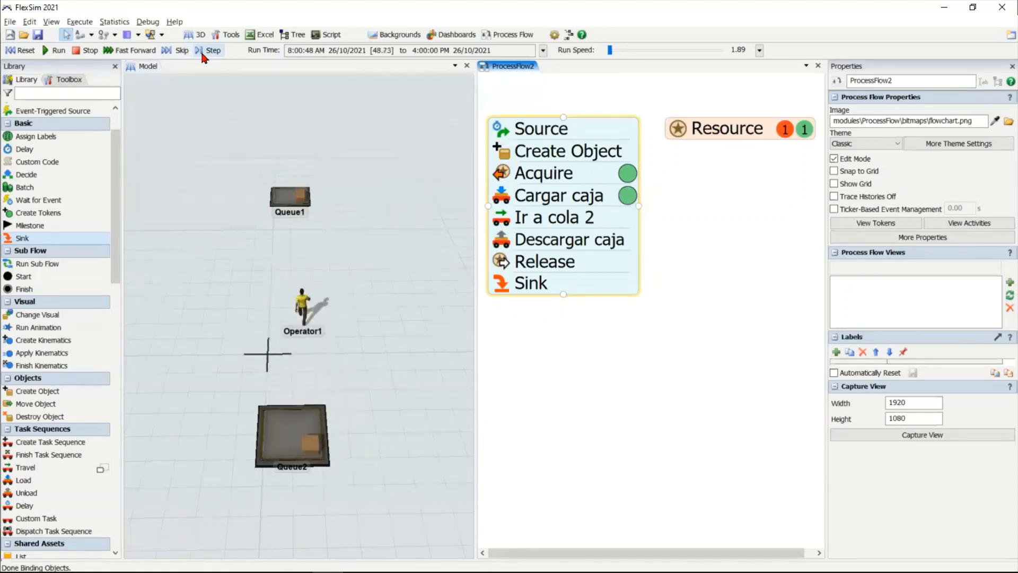
scroll(273, 279, "up", 2)
right_click_drag(273, 279, 240, 297)
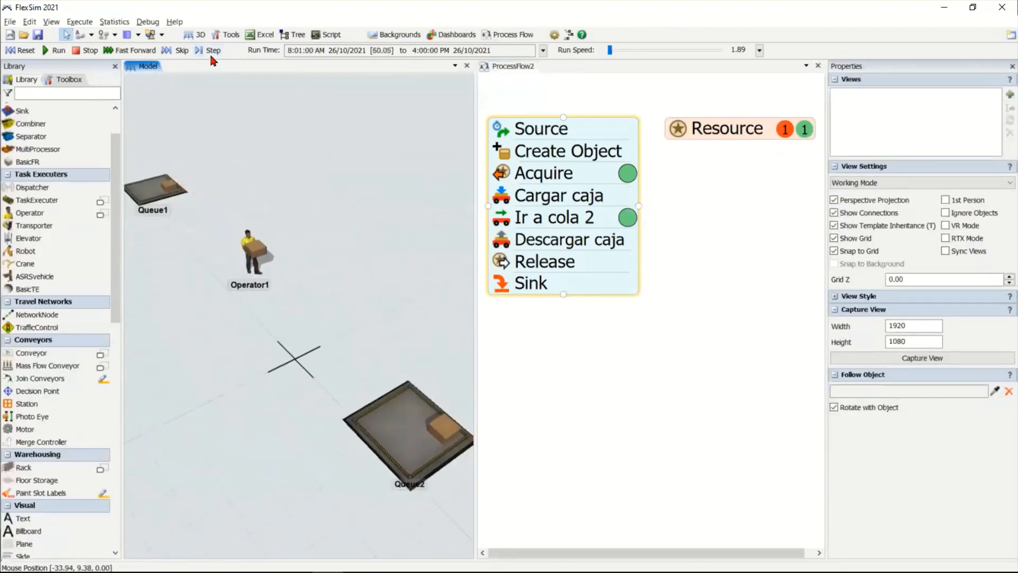
left_click(209, 51)
left_click(208, 51)
left_click(209, 51)
left_click(209, 51)
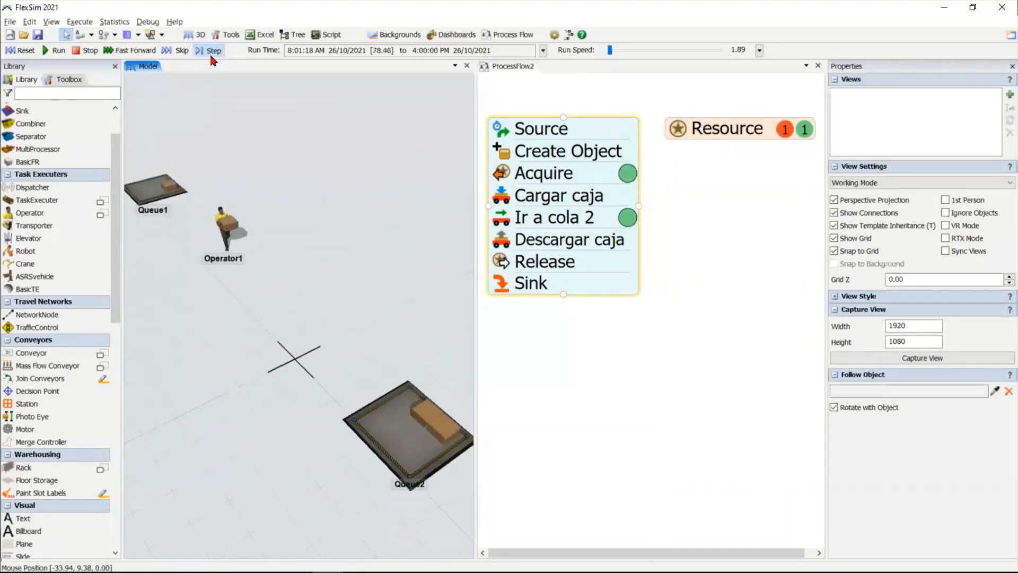
left_click(209, 50)
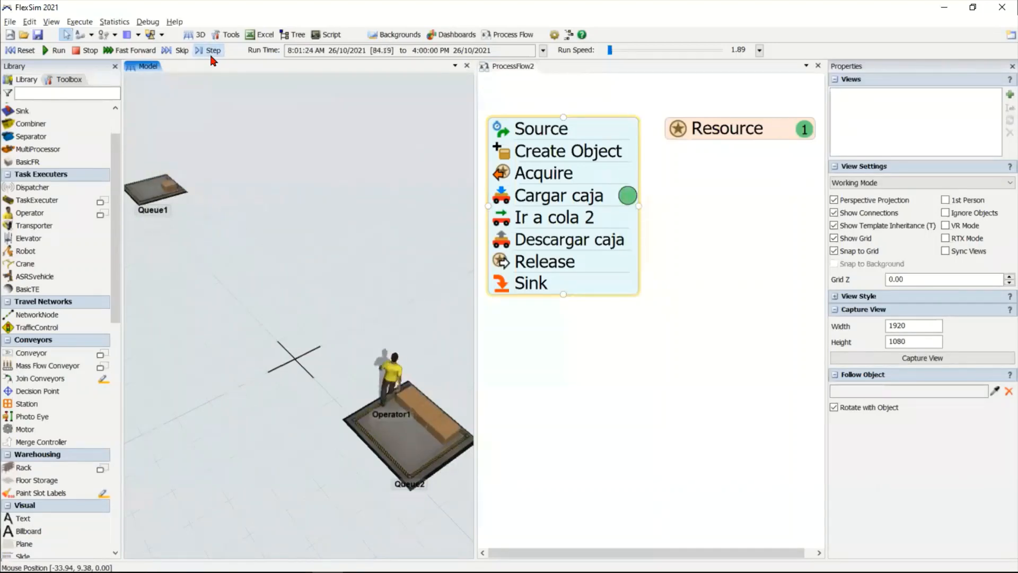
left_click(209, 51)
left_click(208, 51)
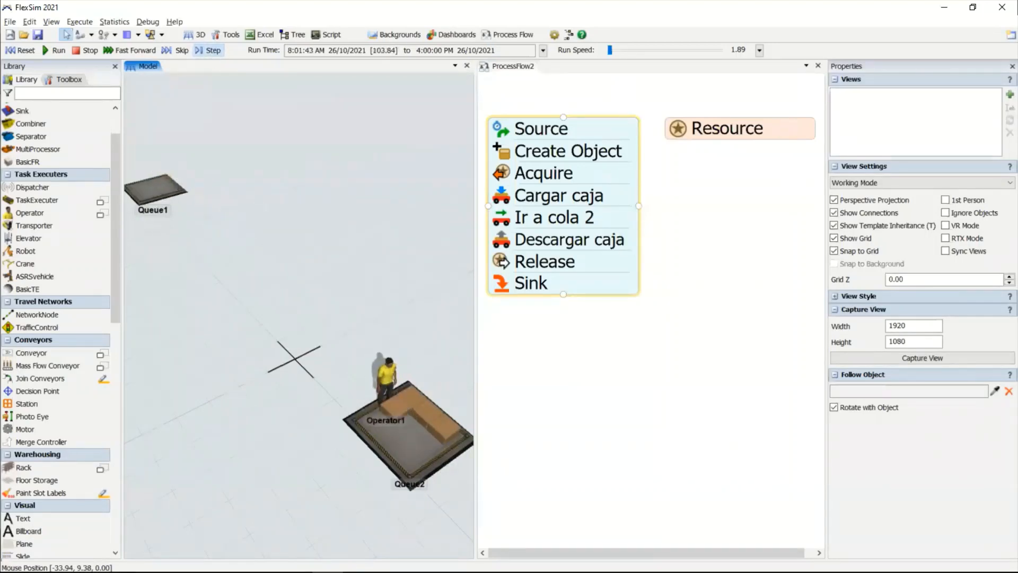
right_click_drag(213, 348, 209, 349)
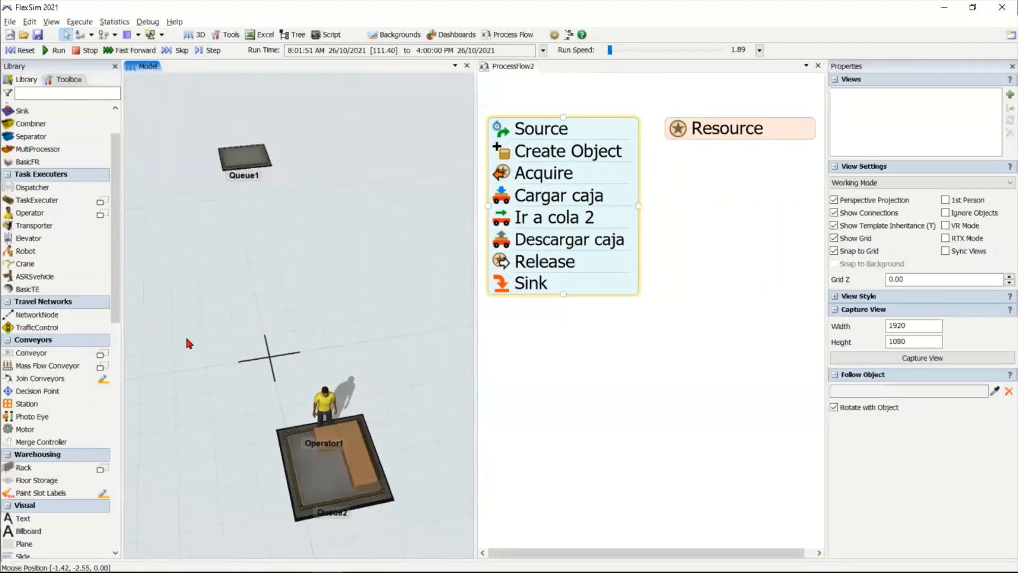
right_click(187, 339)
left_click(22, 51)
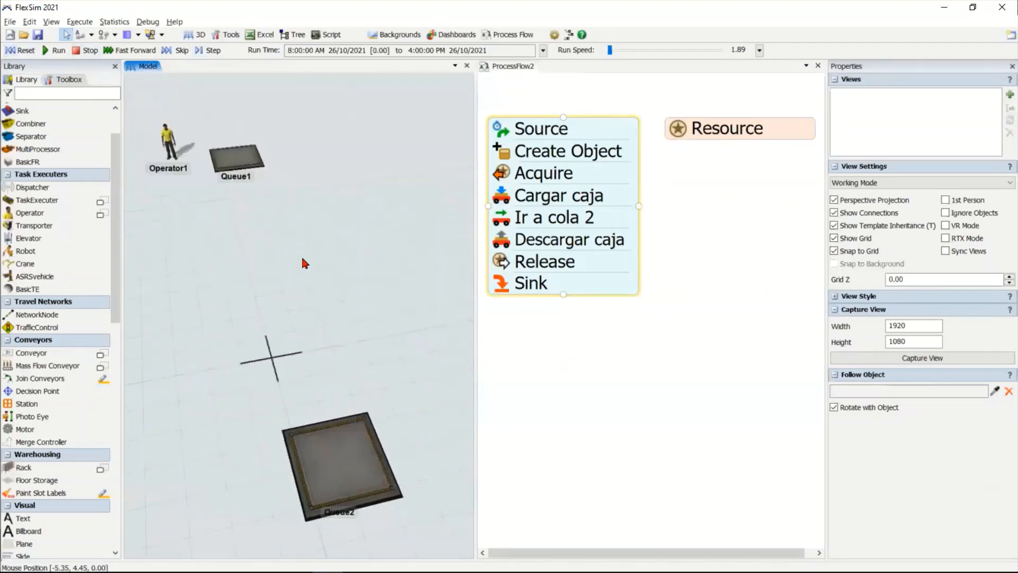
Step: Close the ProcessFlow2 view so that only the 3D model remains open
left_click(613, 307)
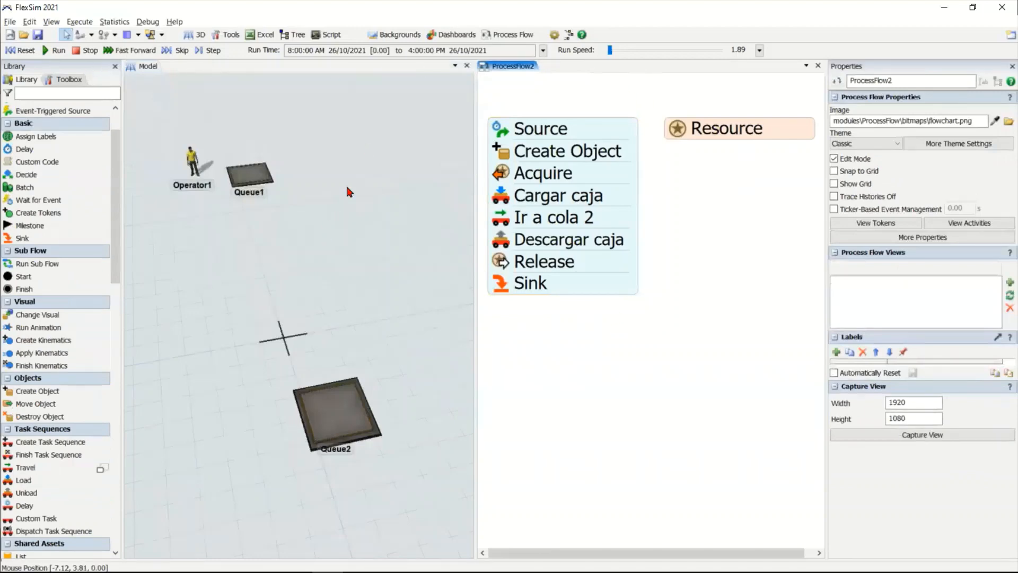
left_click(816, 66)
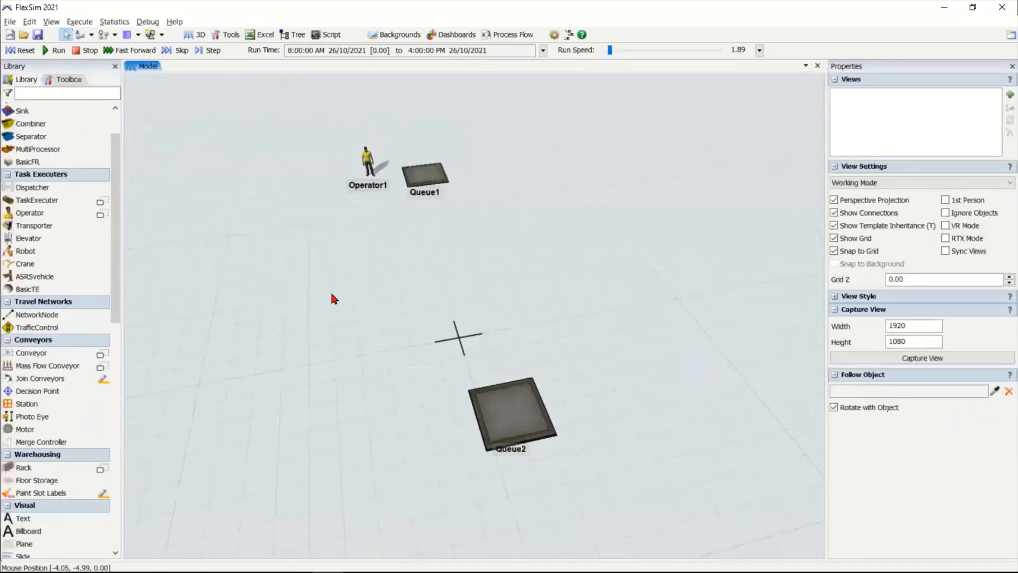
right_click_drag(299, 352, 343, 356)
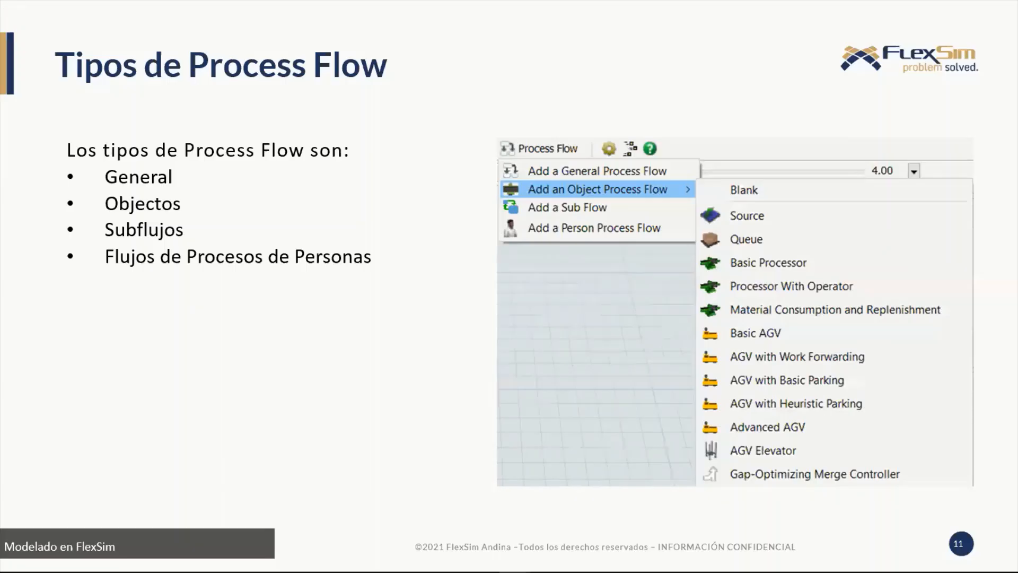
key("Right")
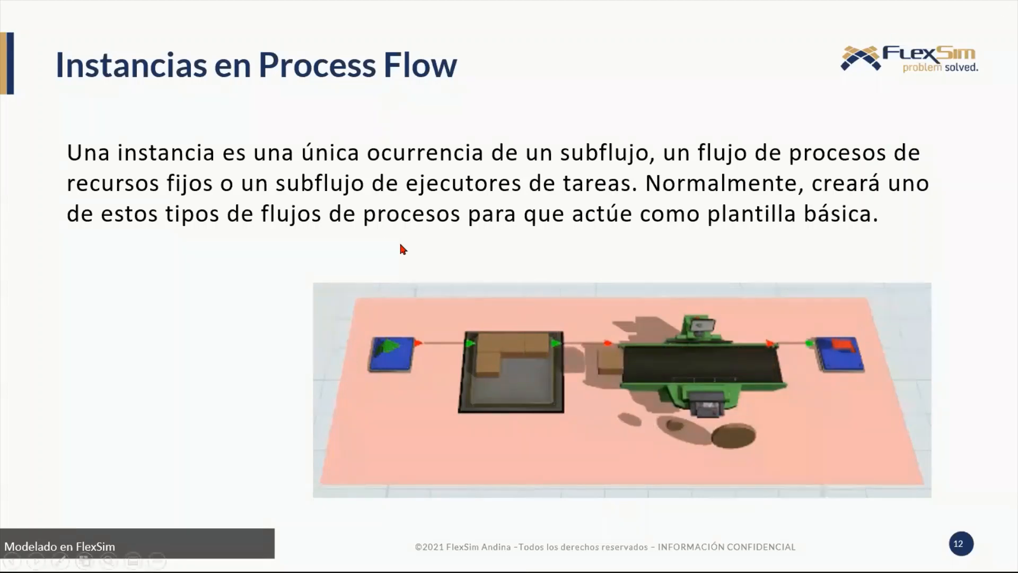
Step: Switch to FlexSim and place a rack in the empty 3D model
key("alt+Tab")
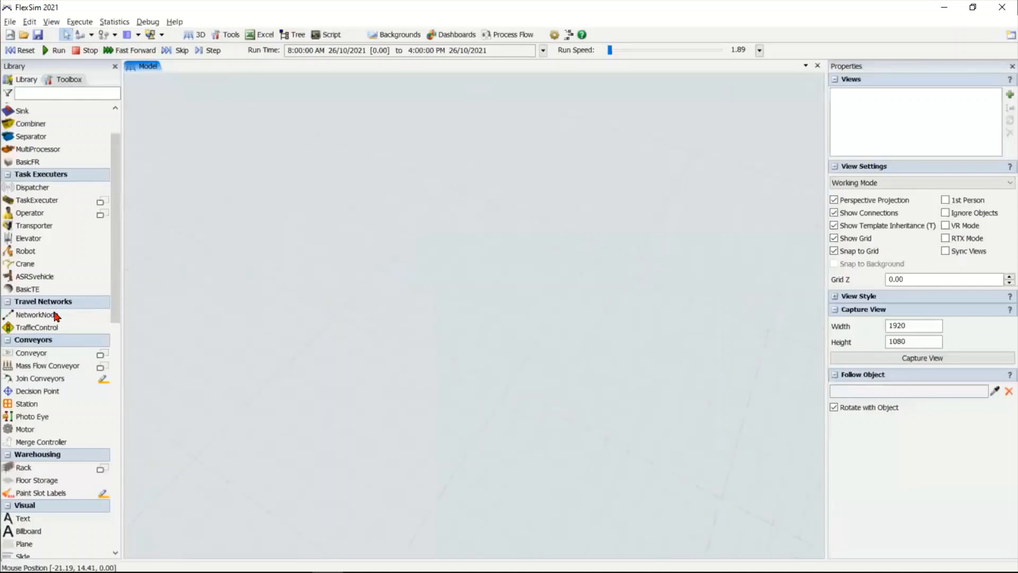
scroll(53, 371, "down", 2)
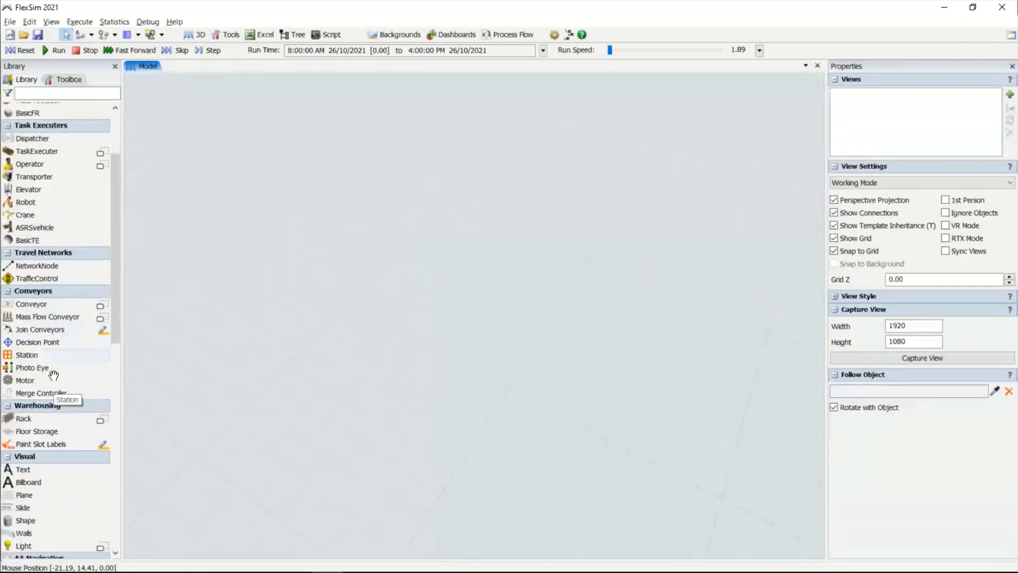
left_click(314, 217)
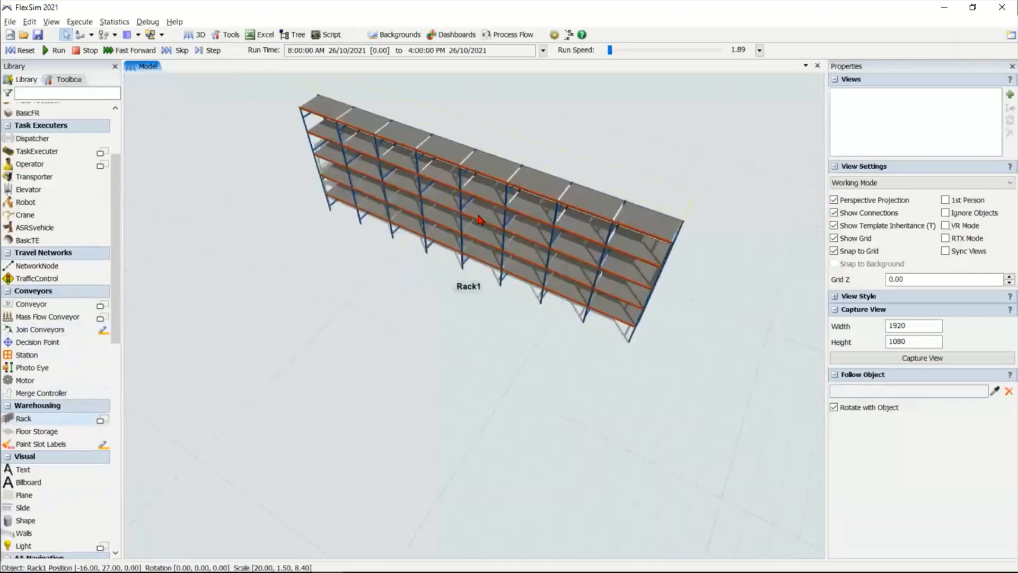
left_click(471, 160)
left_click_drag(470, 161, 440, 148)
left_click(412, 285)
scroll(410, 279, "down", 3)
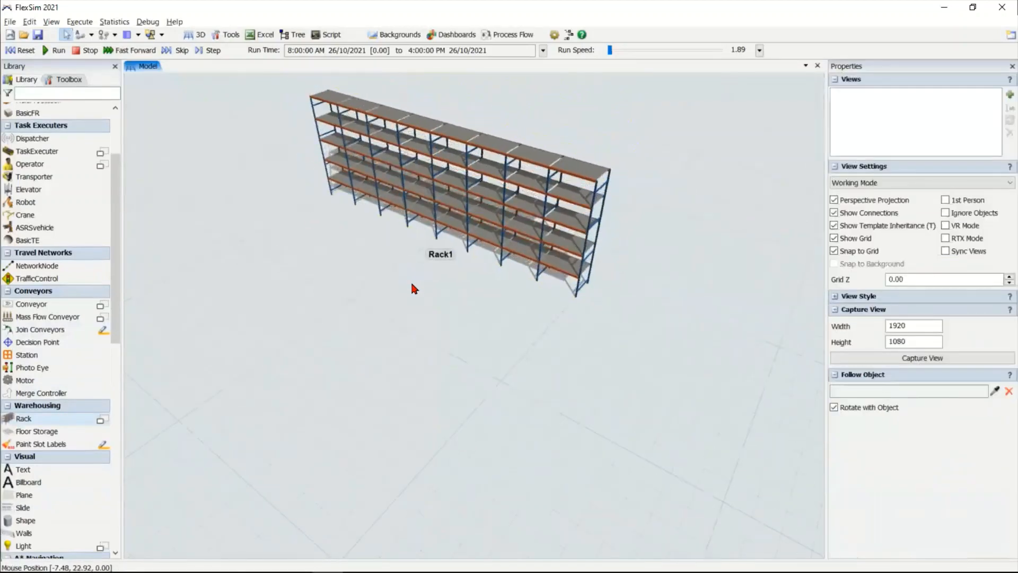
left_click_drag(408, 281, 480, 366)
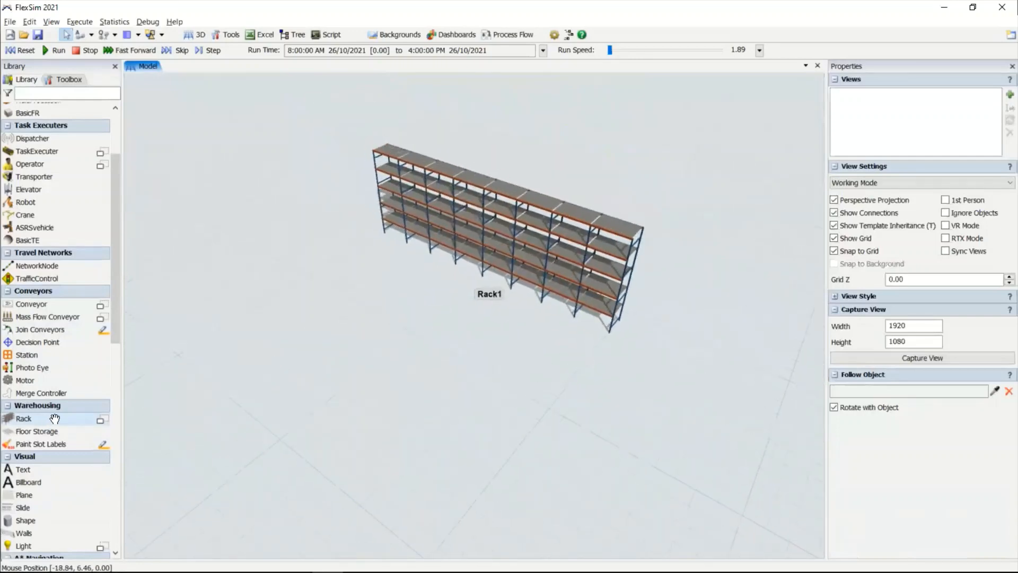
Step: Add a second rack to the model and arrange it parallel to the first one
left_click_drag(325, 362, 355, 336)
left_click_drag(500, 365, 414, 287)
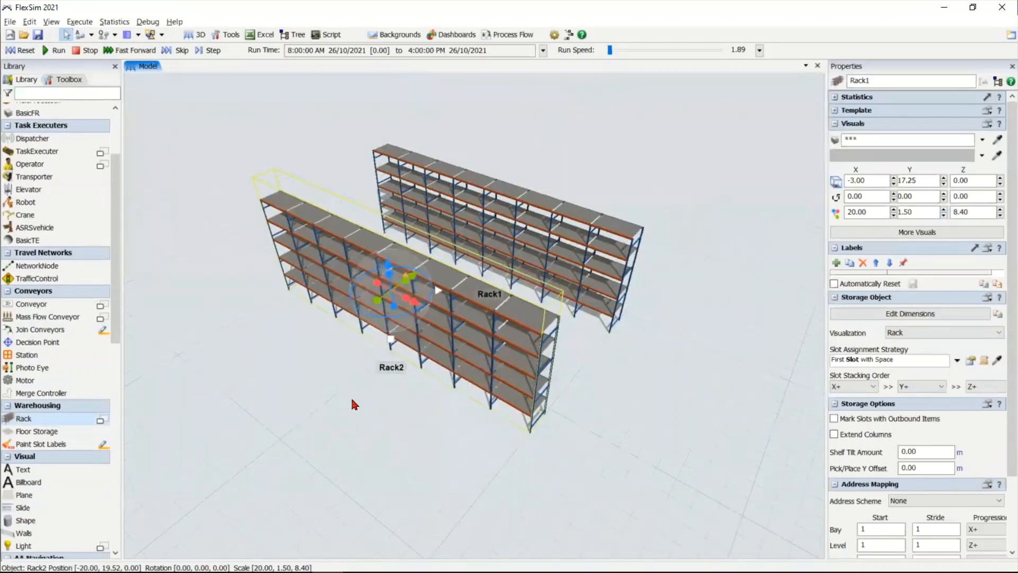
left_click(368, 424)
right_click_drag(359, 423, 426, 410)
left_click_drag(426, 409, 621, 210)
right_click_drag(642, 324, 604, 350)
Step: Add a third rack behind the other two and space all three out as parallel rows
left_click_drag(73, 416, 556, 212)
left_click_drag(576, 151, 577, 150)
left_click_drag(628, 295, 576, 351)
left_click_drag(690, 236, 549, 229)
left_click_drag(473, 327, 448, 348)
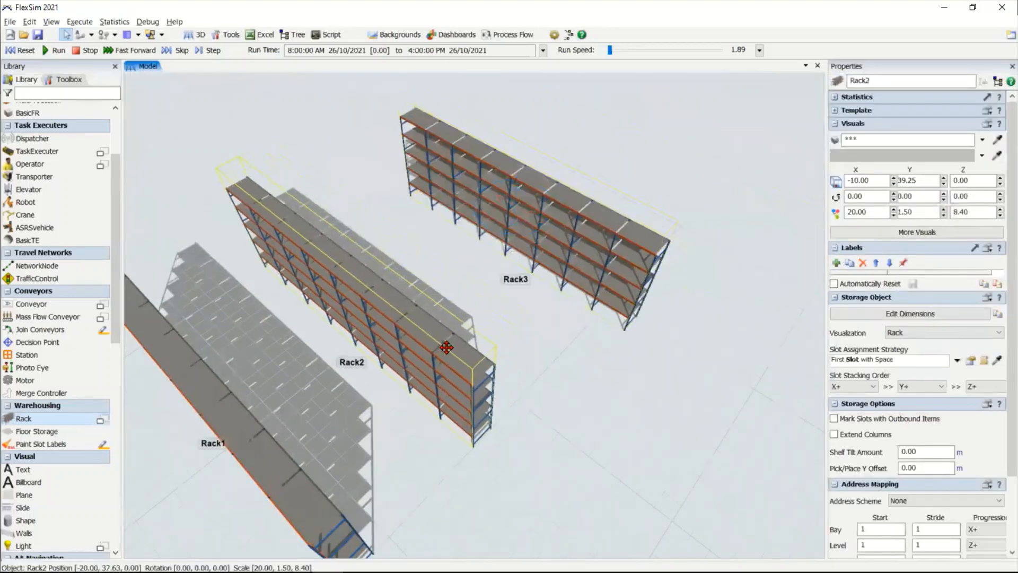
left_click_drag(604, 263, 557, 265)
left_click(557, 388)
right_click_drag(558, 388, 564, 409)
left_click_drag(558, 308, 602, 262)
Step: Add a blank object process flow beside the 3D model and frame all three racks
left_click(508, 35)
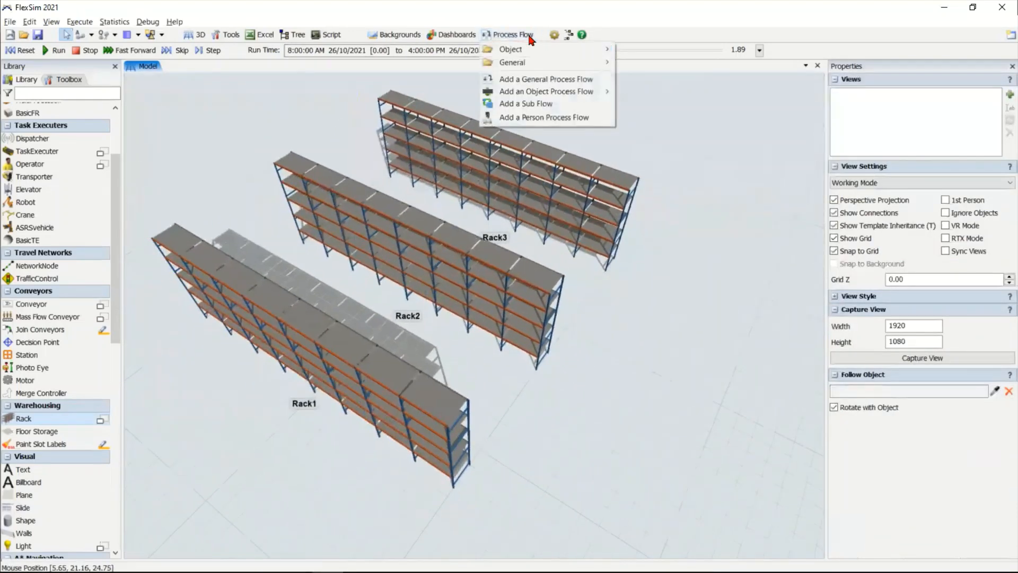
mouse_move(572, 94)
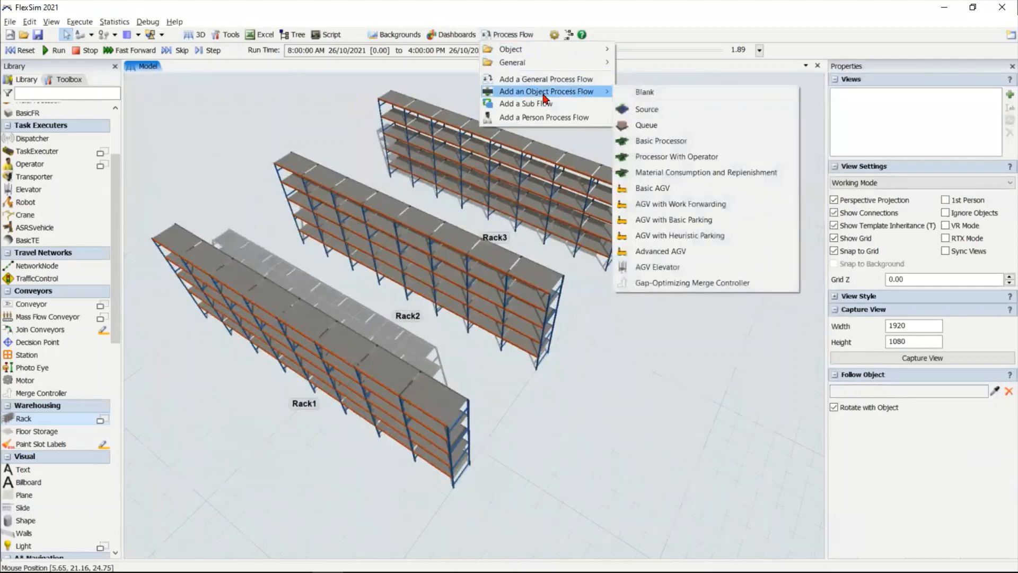
left_click(649, 92)
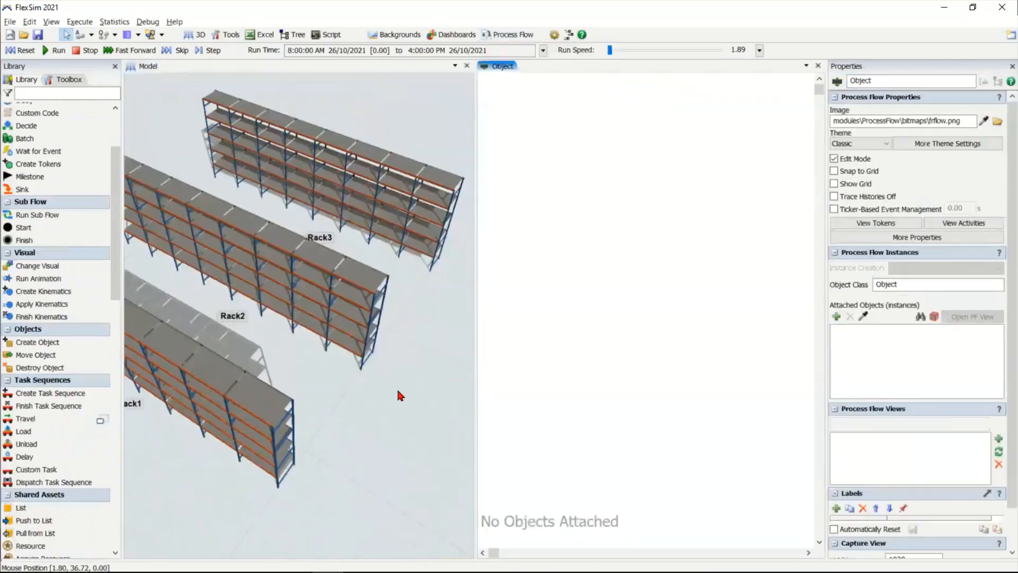
scroll(394, 427, "down", 4)
left_click_drag(394, 427, 401, 437)
left_click(526, 214)
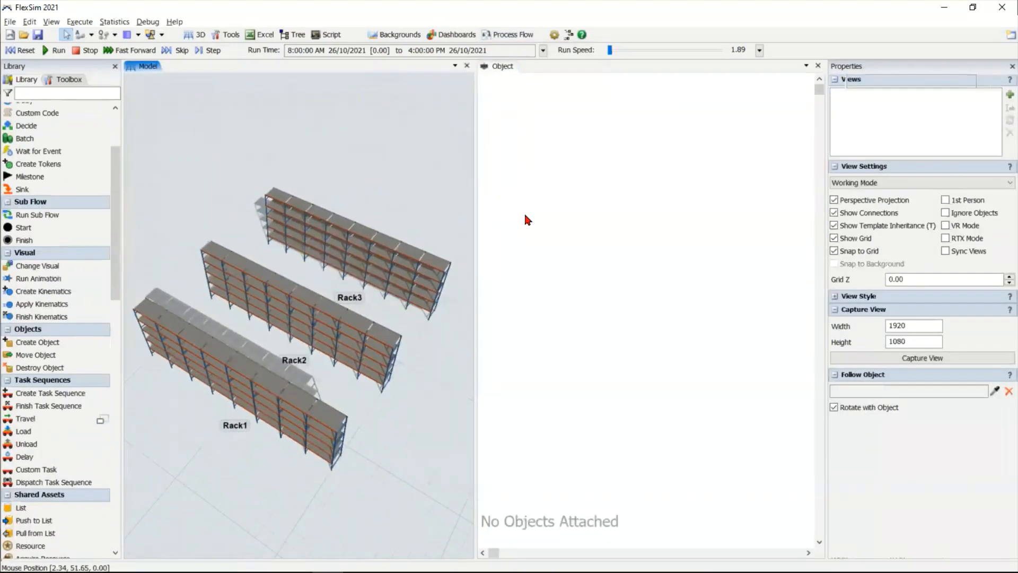
scroll(75, 173, "up", 3)
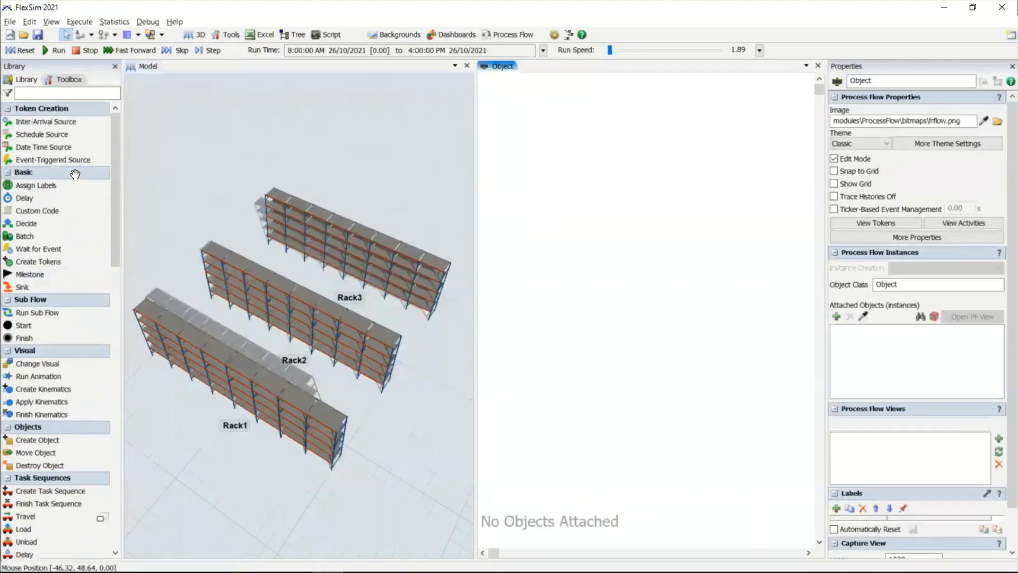
left_click_drag(67, 126, 312, 132)
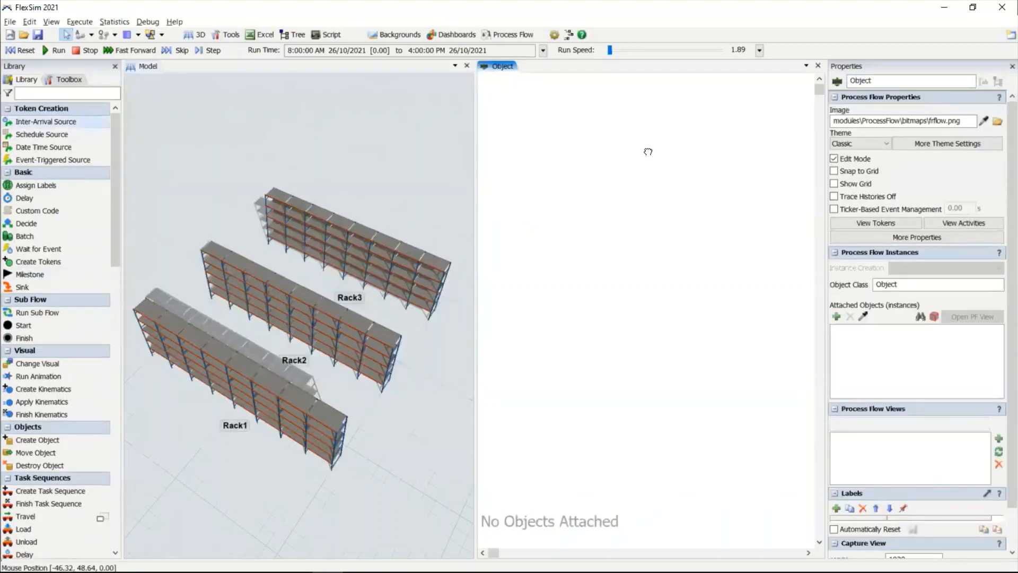
left_click_drag(648, 152, 650, 148)
key("Delete")
Step: Build a process flow block from a Schedule Source, a Create Object activity and a Sink
left_click_drag(41, 136, 581, 140)
left_click_drag(634, 180, 653, 185)
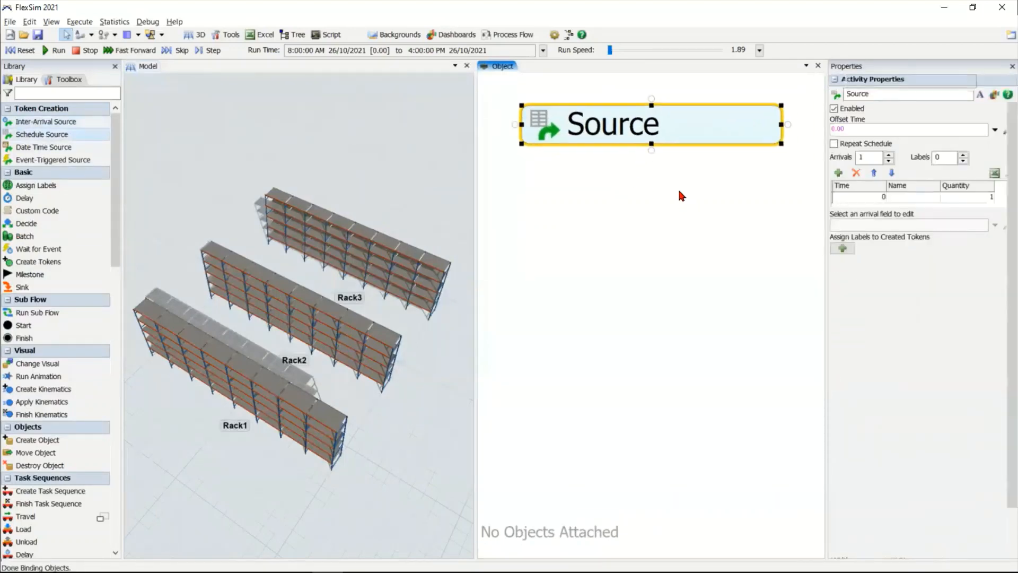
left_click(660, 181)
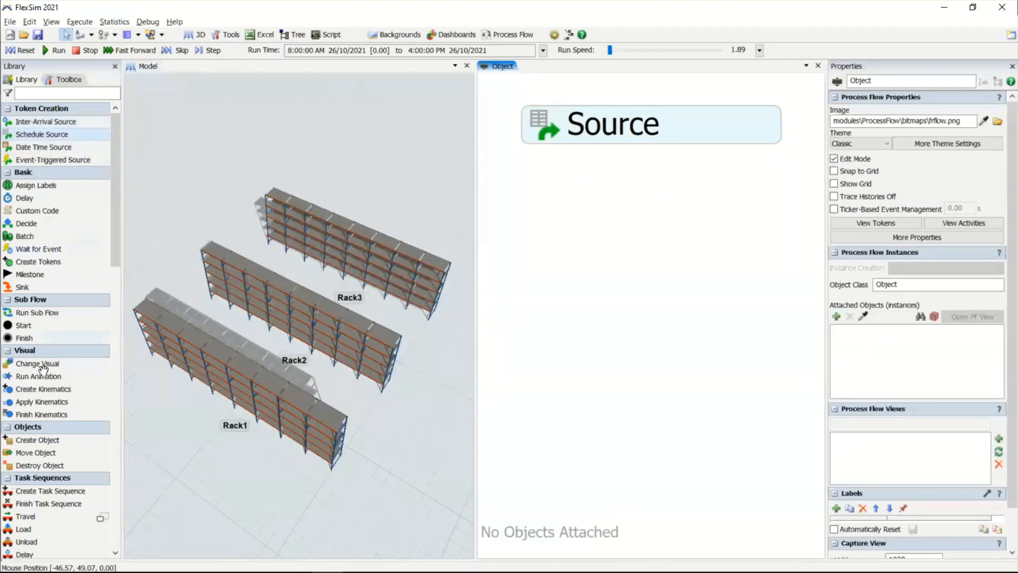
left_click_drag(41, 440, 640, 154)
left_click_drag(66, 287, 643, 203)
Step: Rename the Create Object activity as Create Inventario
left_click(549, 167)
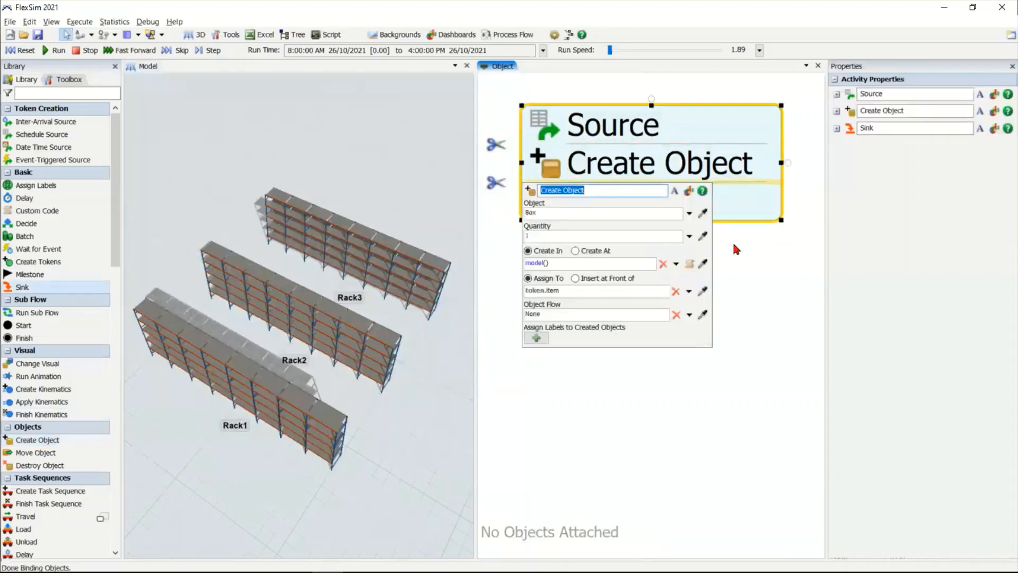
left_click(604, 258)
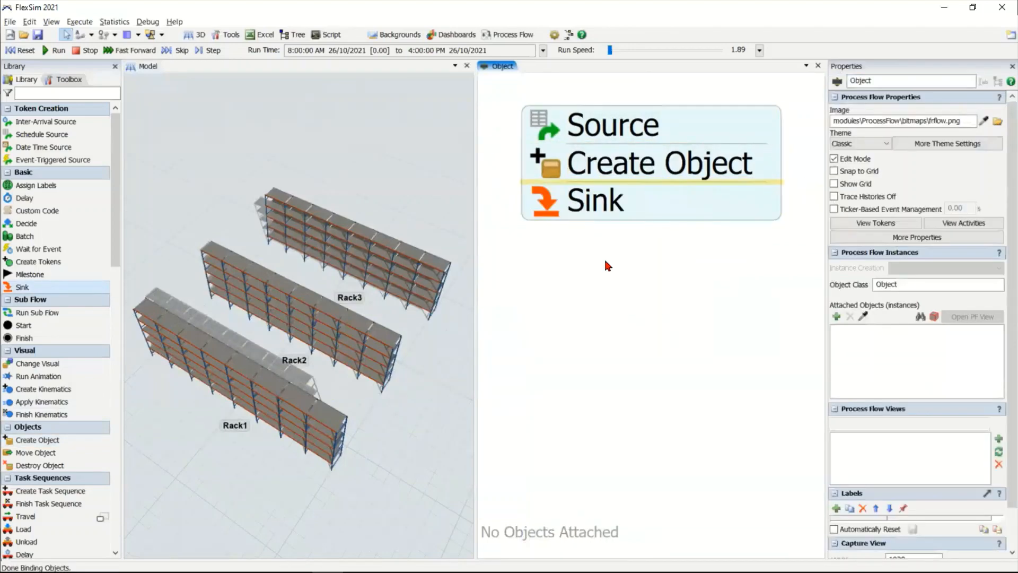
left_click(563, 170)
left_click(610, 190)
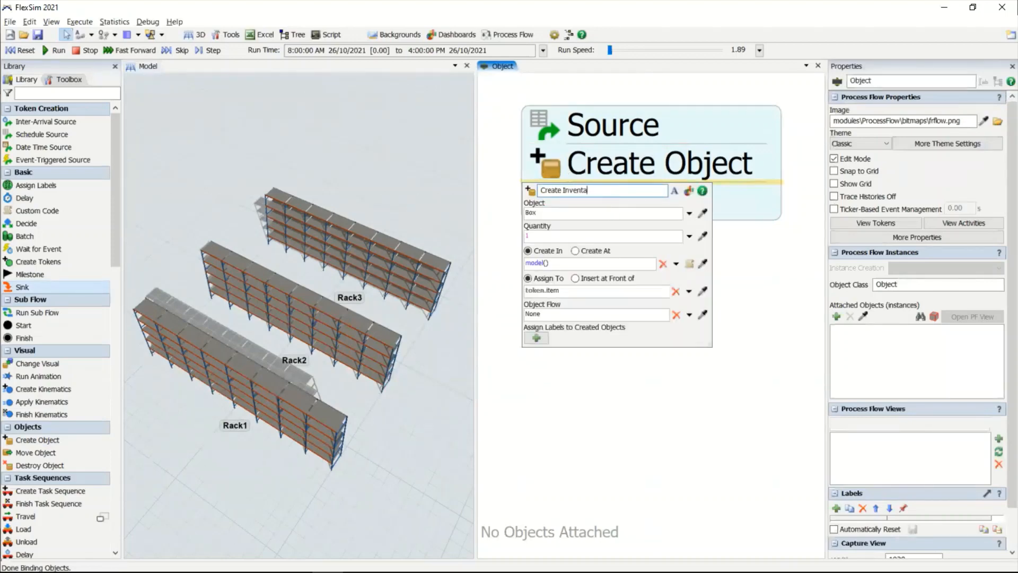
key("Return")
left_click(742, 280)
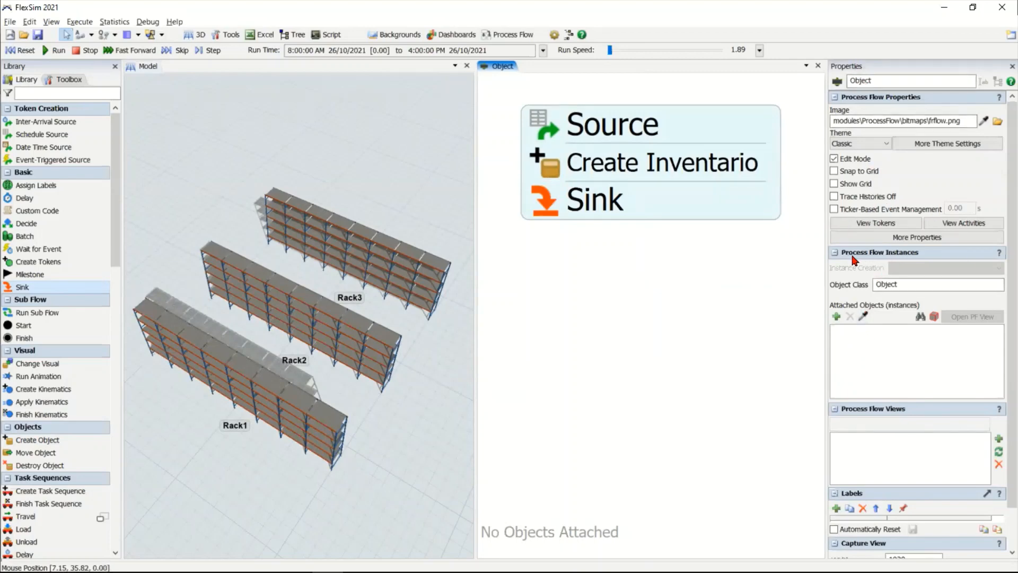
Step: Attach Rack3, Rack2 and Rack1 as instances of the object process flow
left_click(863, 317)
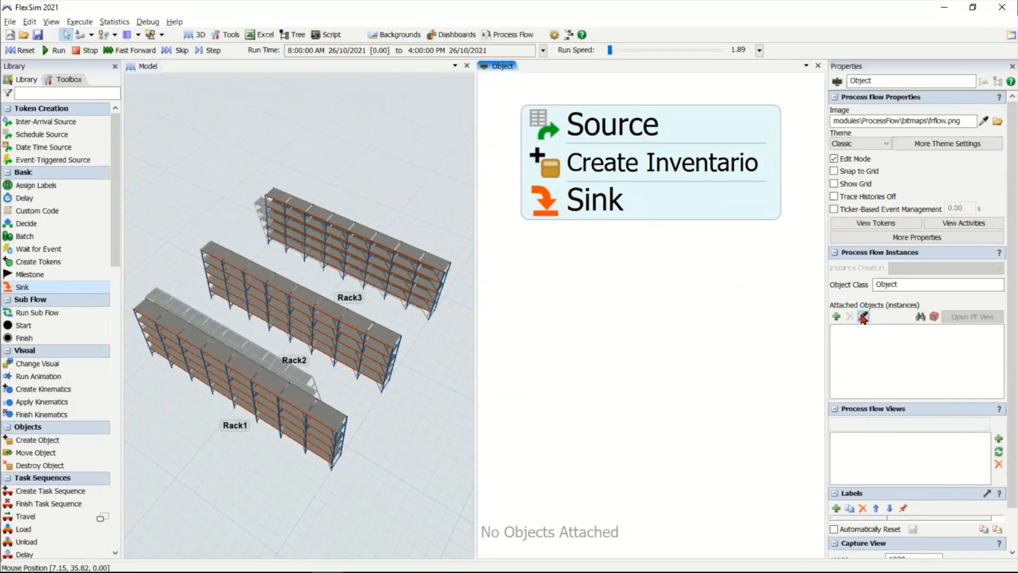
left_click(382, 252)
left_click(863, 316)
left_click(339, 342)
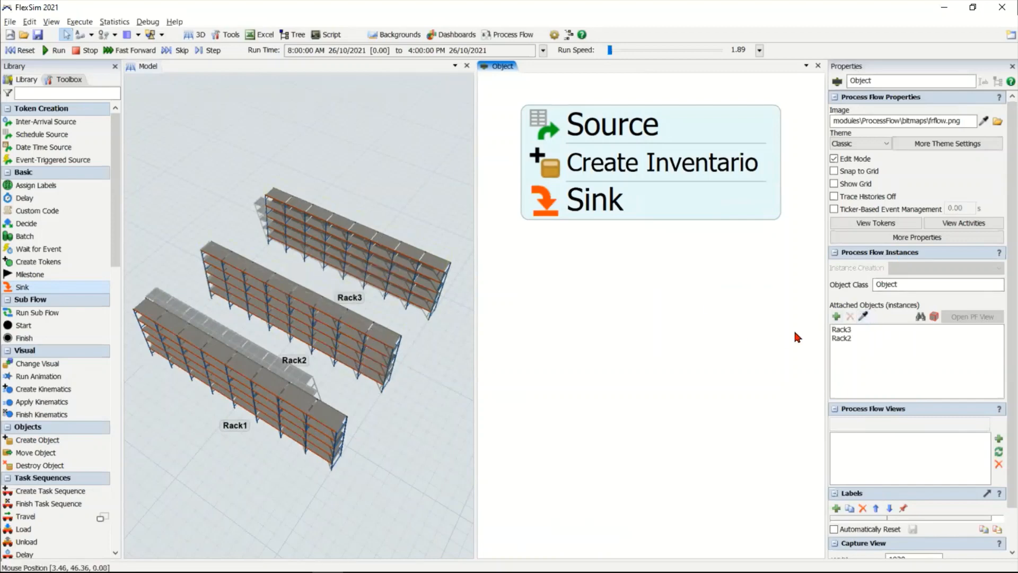
left_click(863, 317)
left_click(238, 420)
left_click_drag(859, 330, 861, 347)
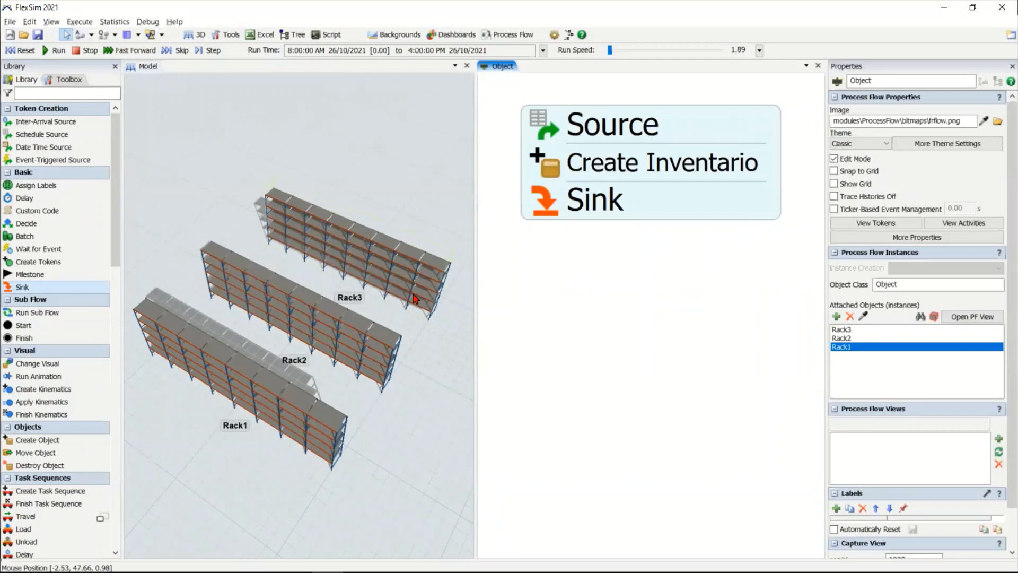
Step: Set the quantity of the Create Inventario activity to 250, keeping Box as the object
left_click(549, 167)
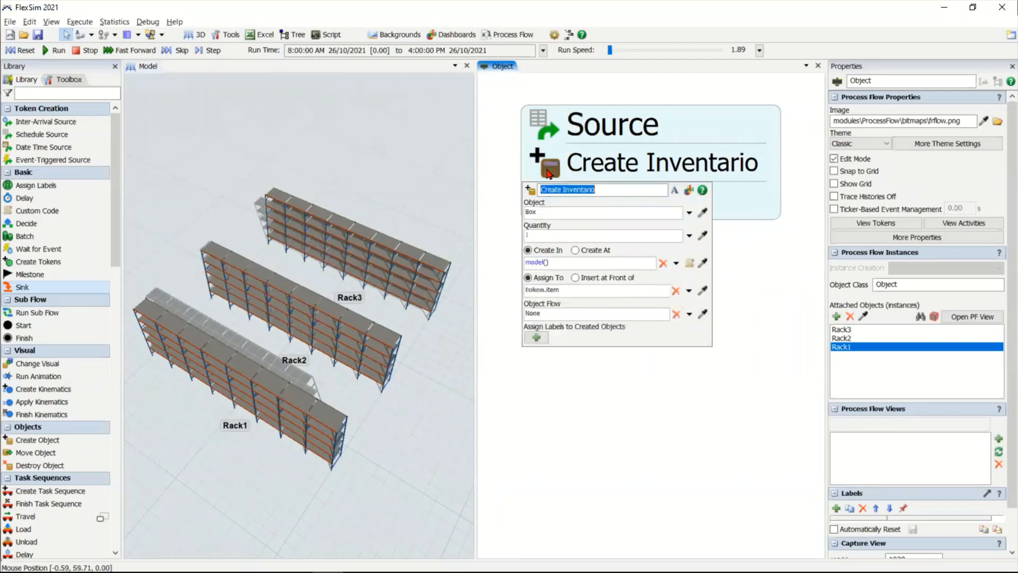
left_click(560, 231)
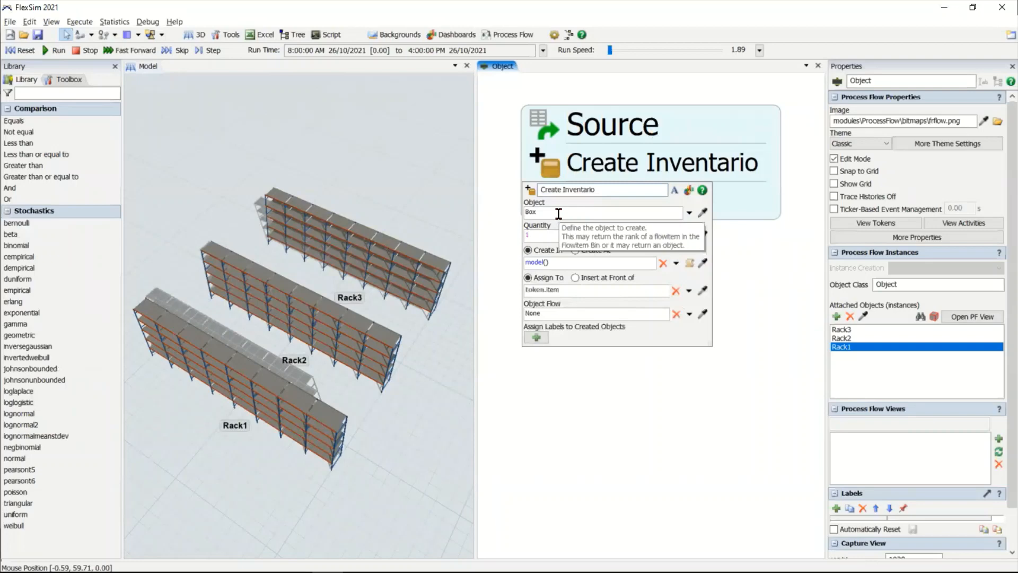
type("250")
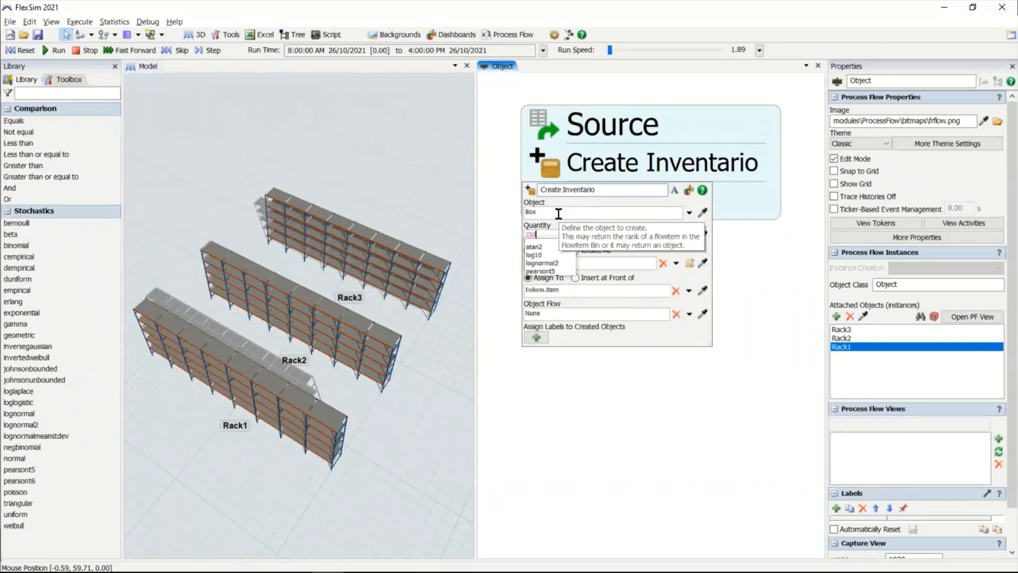
left_click(571, 223)
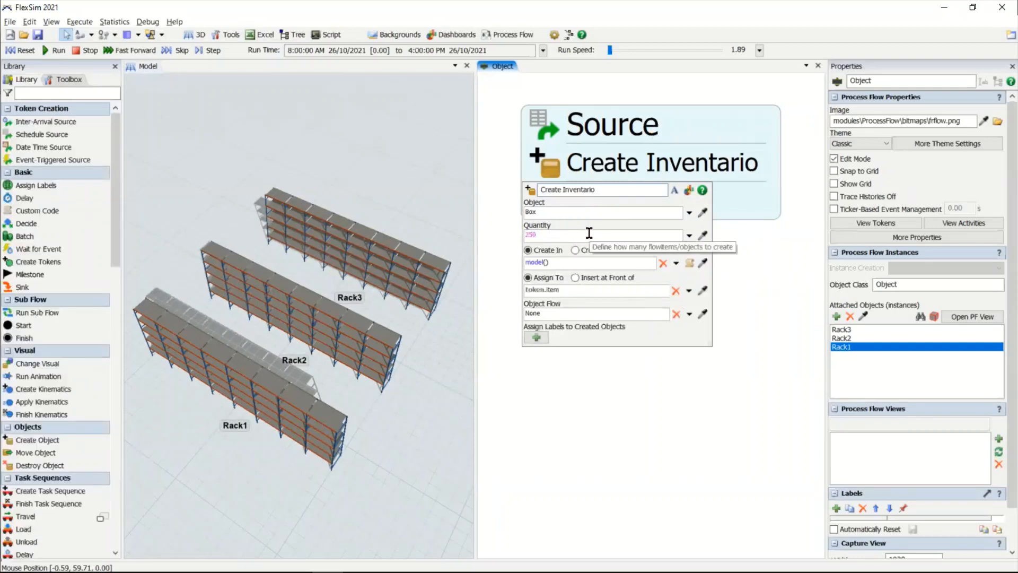
Step: Set the Create Inventario activity to create its boxes in current, and look through the attached racks
left_click(566, 263)
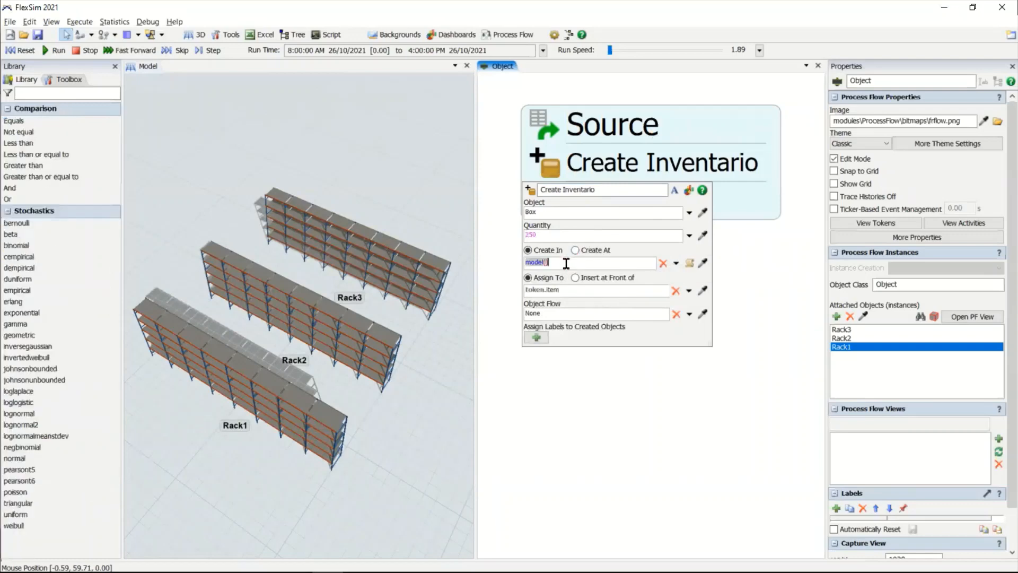
type("current")
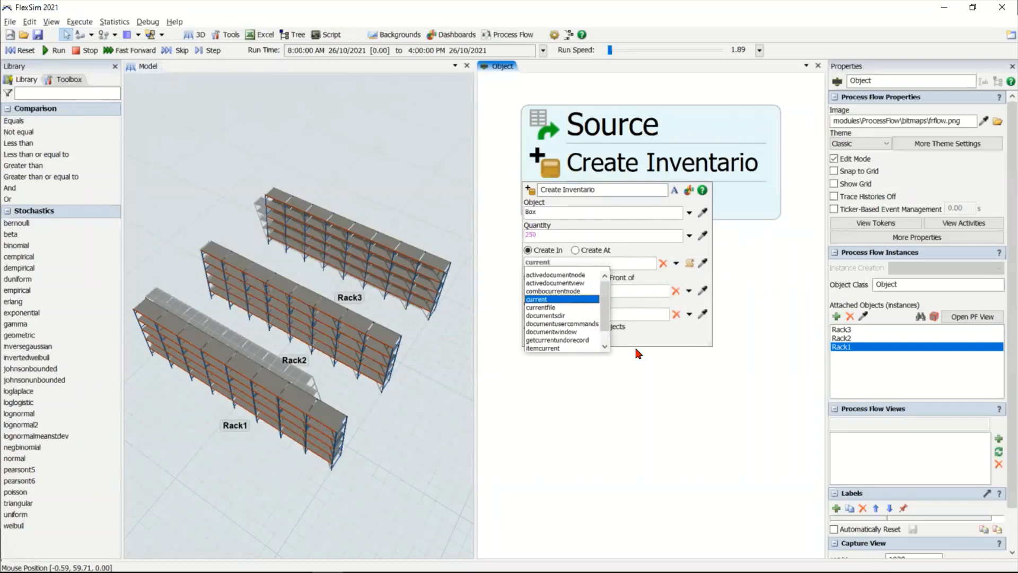
key("Return")
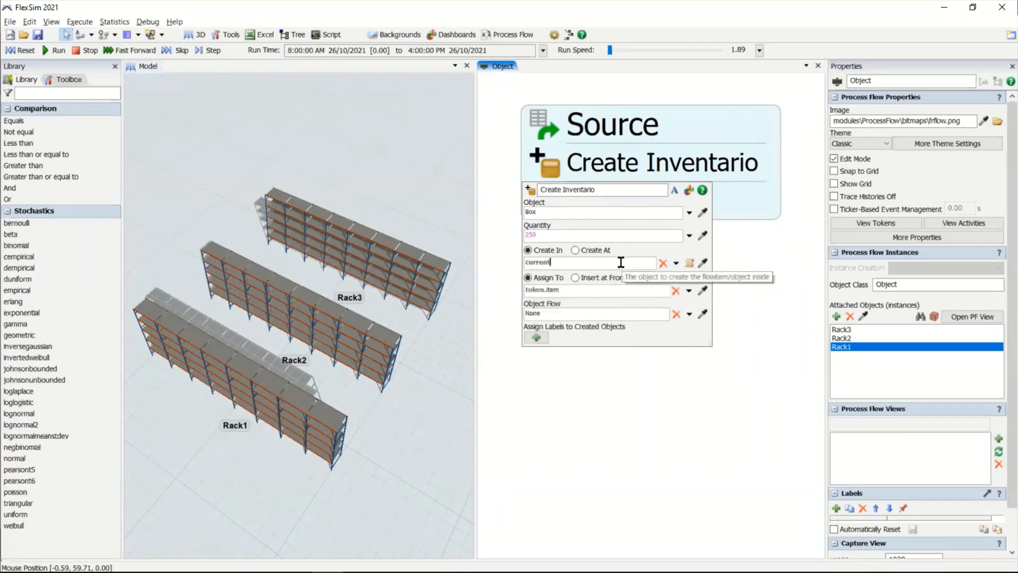
left_click_drag(621, 262, 516, 262)
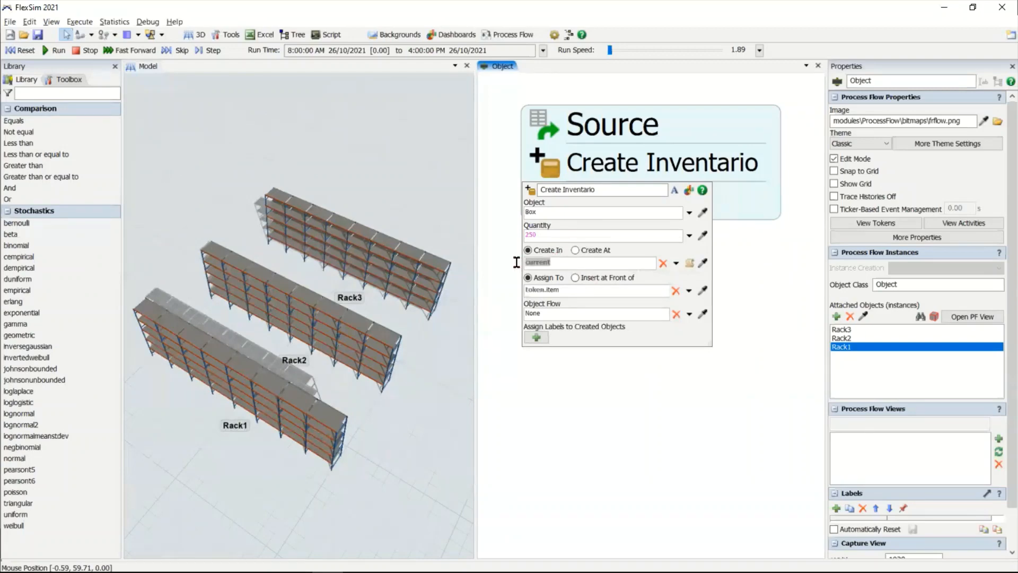
left_click(780, 297)
left_click(848, 337)
left_click(851, 330)
left_click(854, 347)
left_click(553, 168)
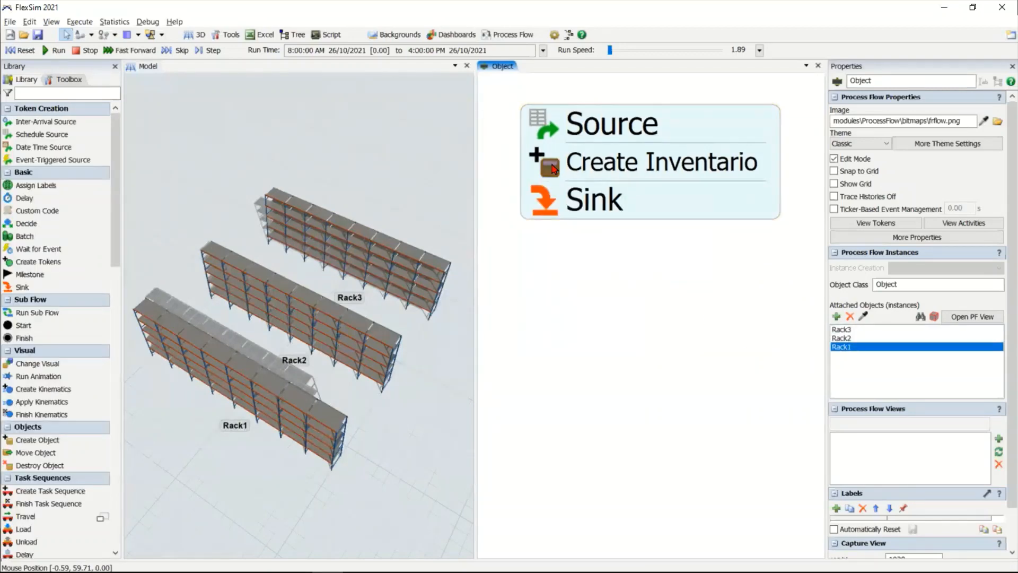
left_click(593, 284)
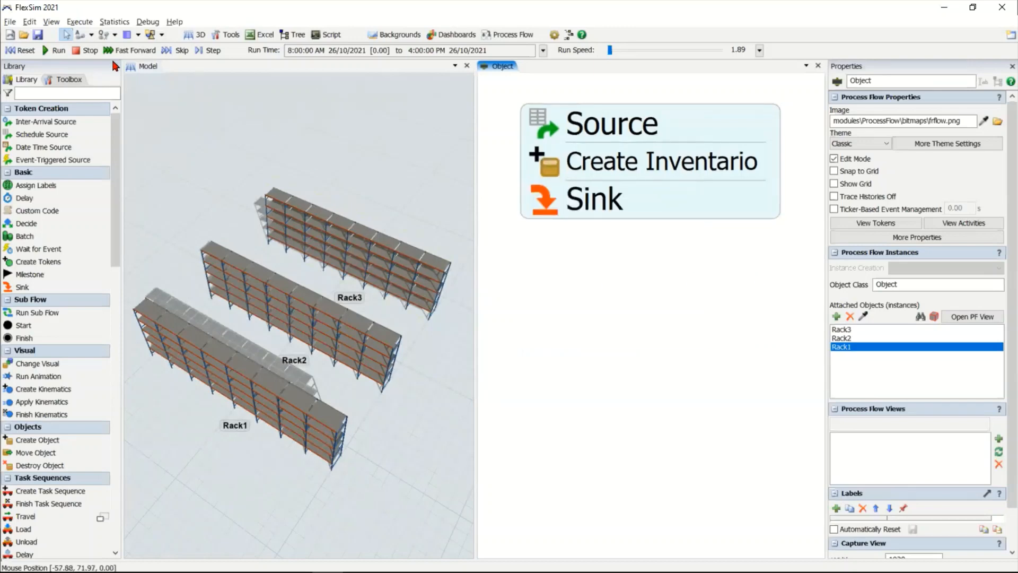
Step: Run the simulation, inspect how the boxes fill the three racks, and reset the model
left_click(50, 49)
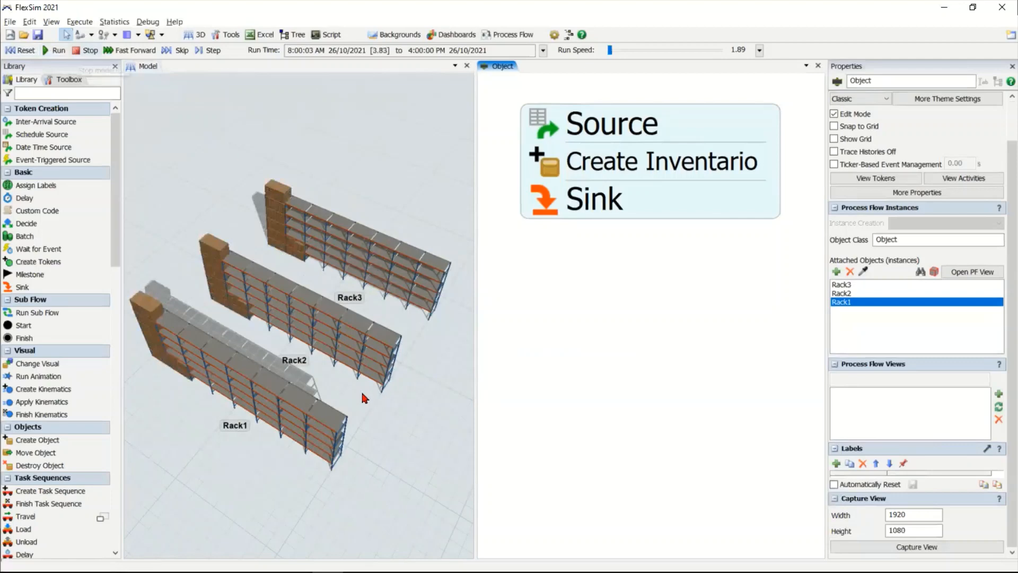
scroll(276, 349, "up", 4)
right_click_drag(261, 351, 266, 348)
scroll(264, 344, "down", 5)
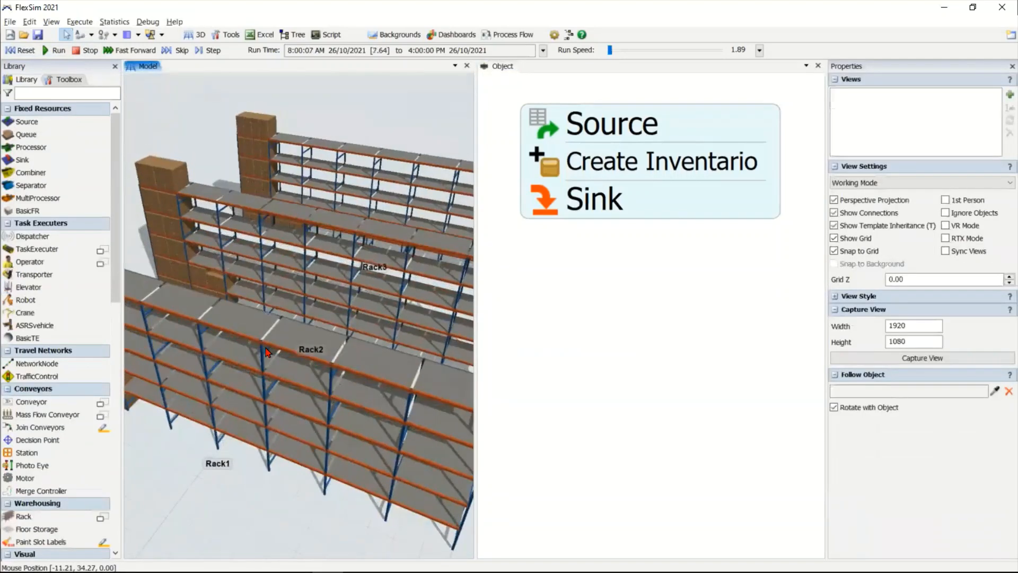
left_click(23, 50)
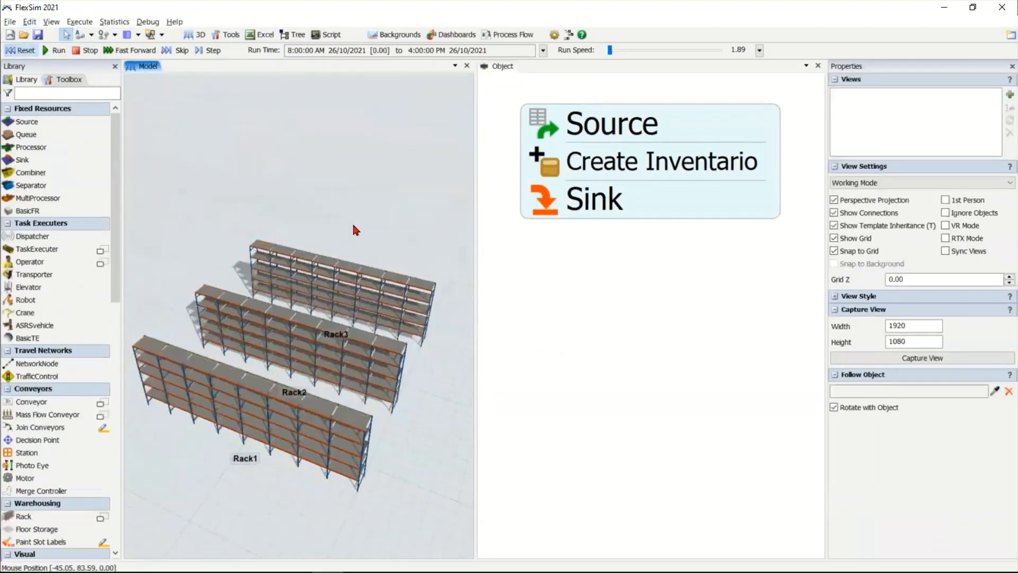
right_click_drag(348, 225, 358, 224)
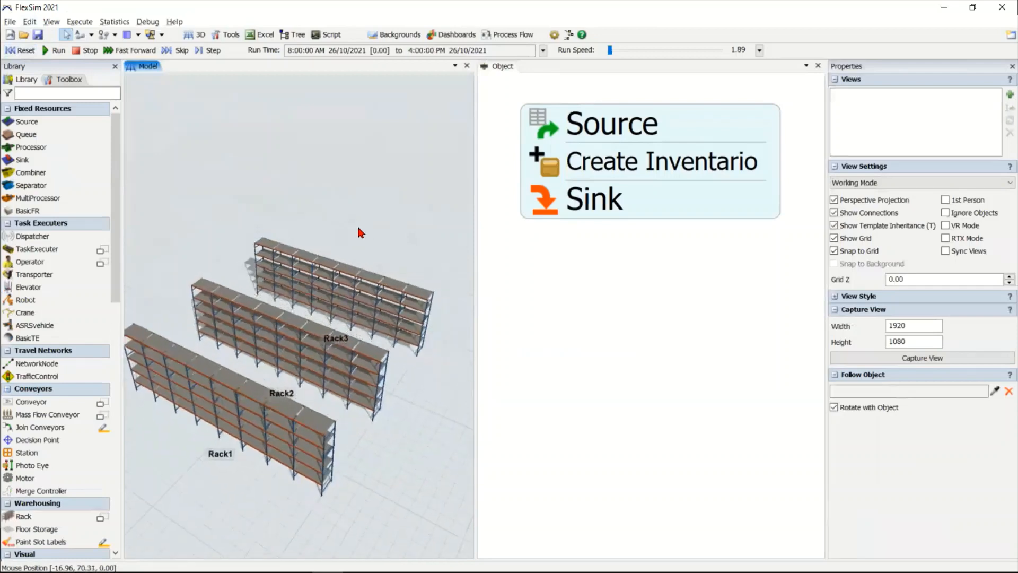
Step: Add a new general process flow to the model
left_click(508, 35)
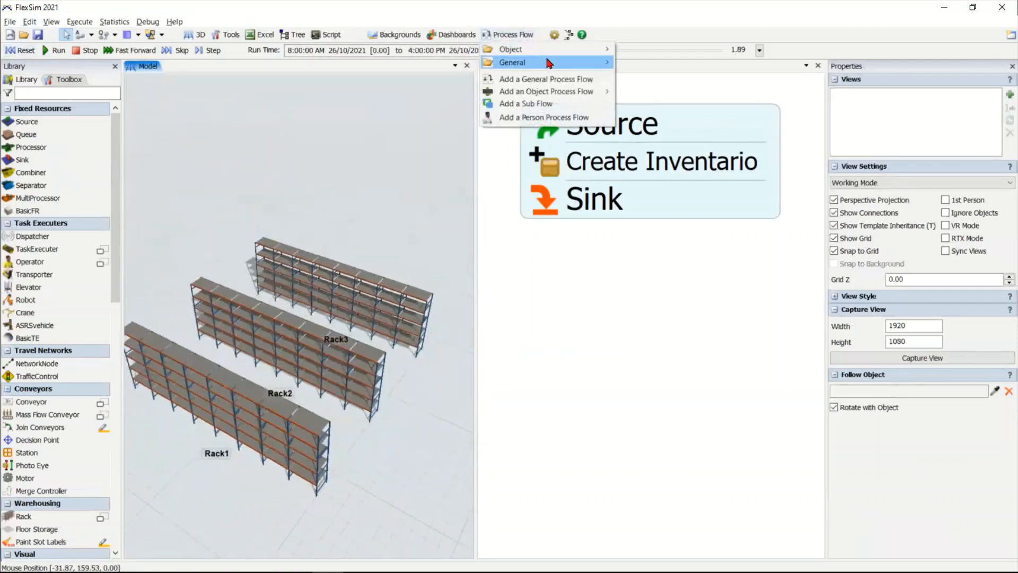
left_click(566, 80)
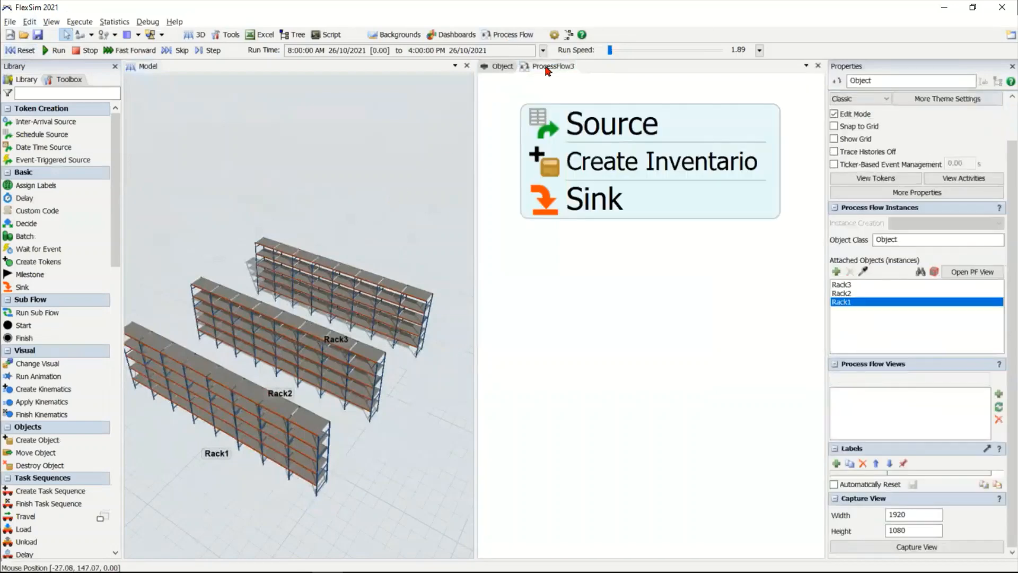
Step: Disable the Source activity in the ProcessFlow2 flow and close that flow
left_click(65, 80)
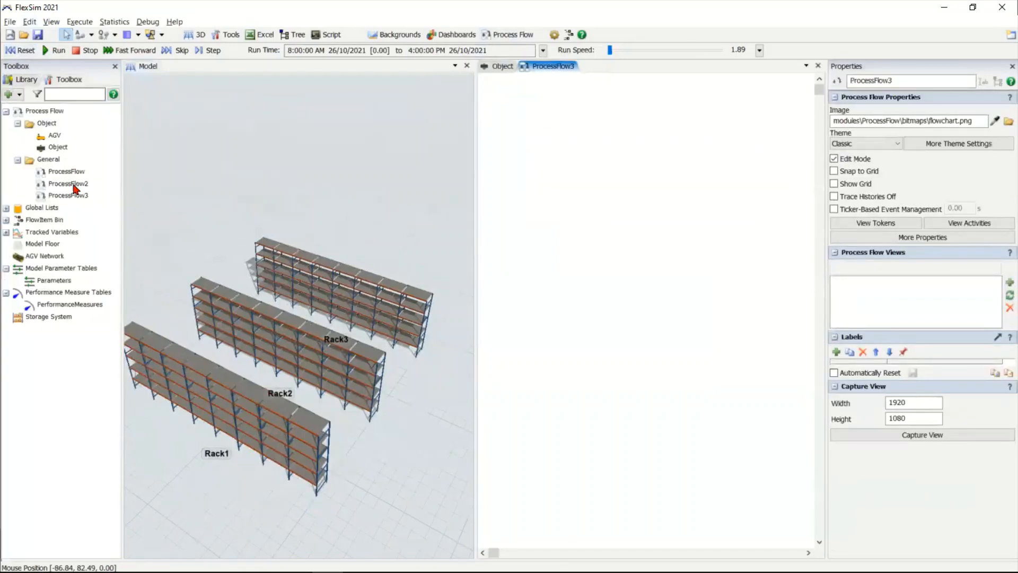
double_click(73, 185)
double_click(525, 129)
left_click(510, 166)
left_click(748, 217)
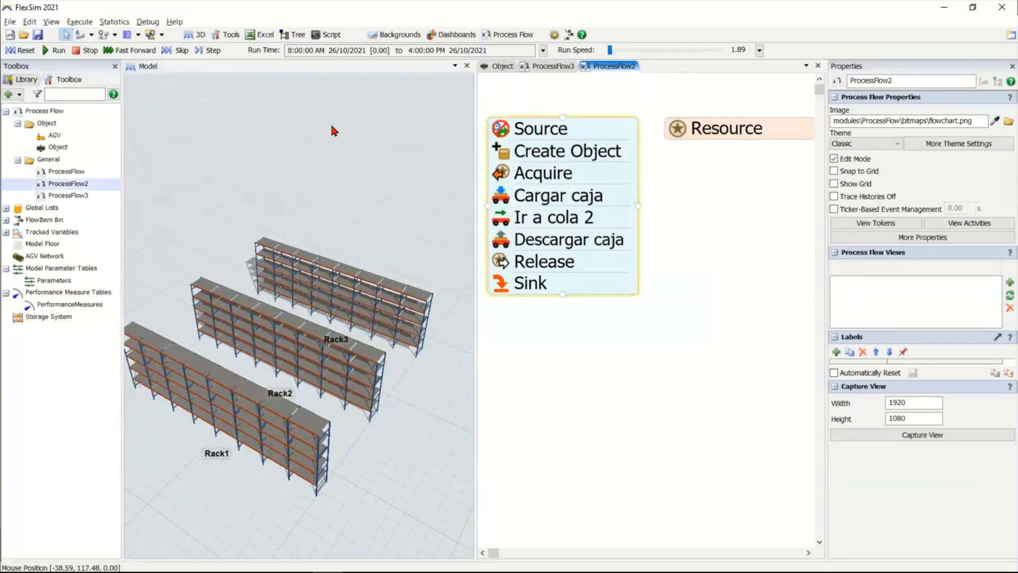
left_click(817, 66)
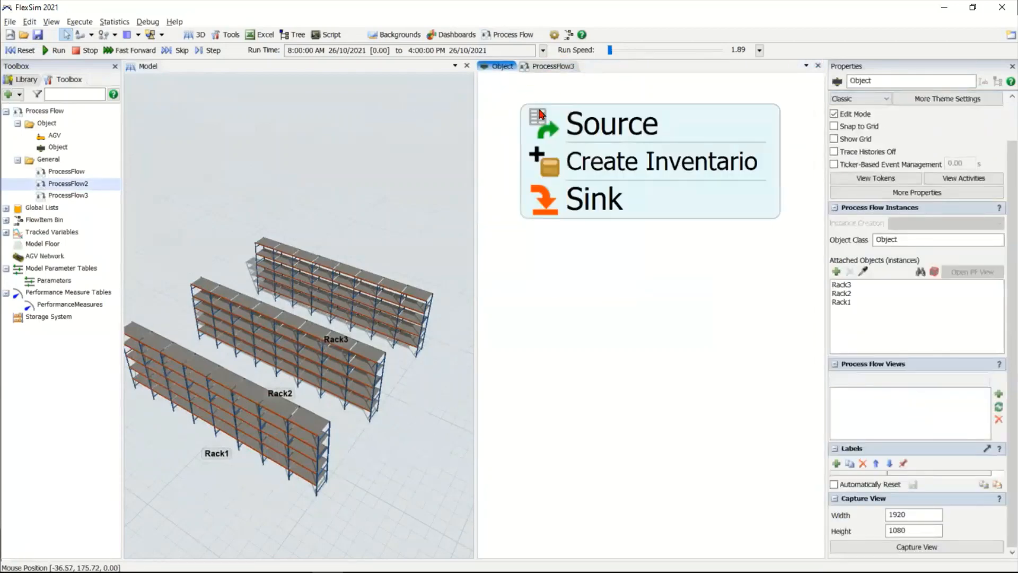
Step: Disable the Source activity in the Object process flow
double_click(553, 126)
left_click(527, 166)
left_click(503, 127)
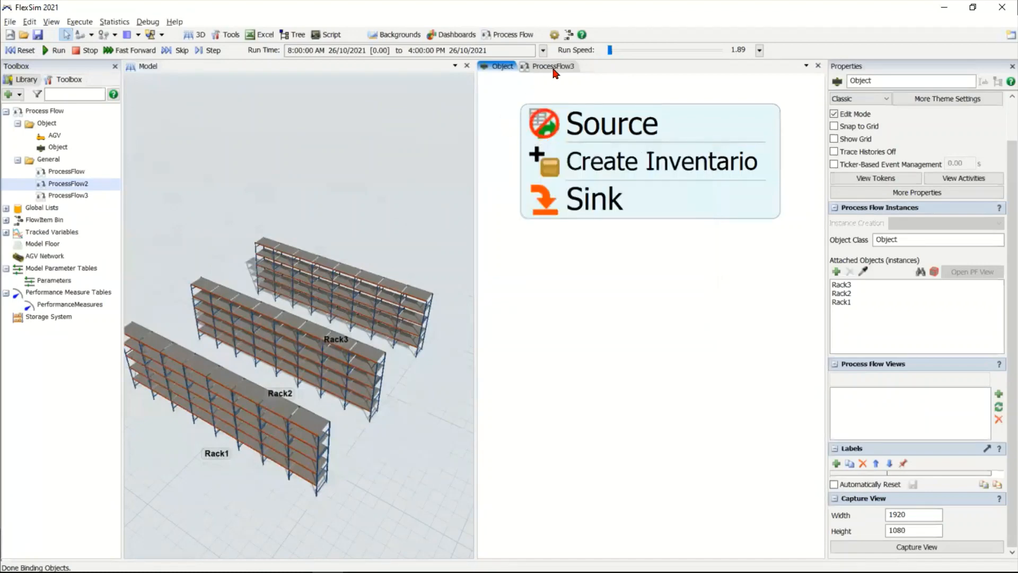
Step: Examine the three racks in the 3D model and compare the new ProcessFlow3 with the Object process flow
left_click(556, 67)
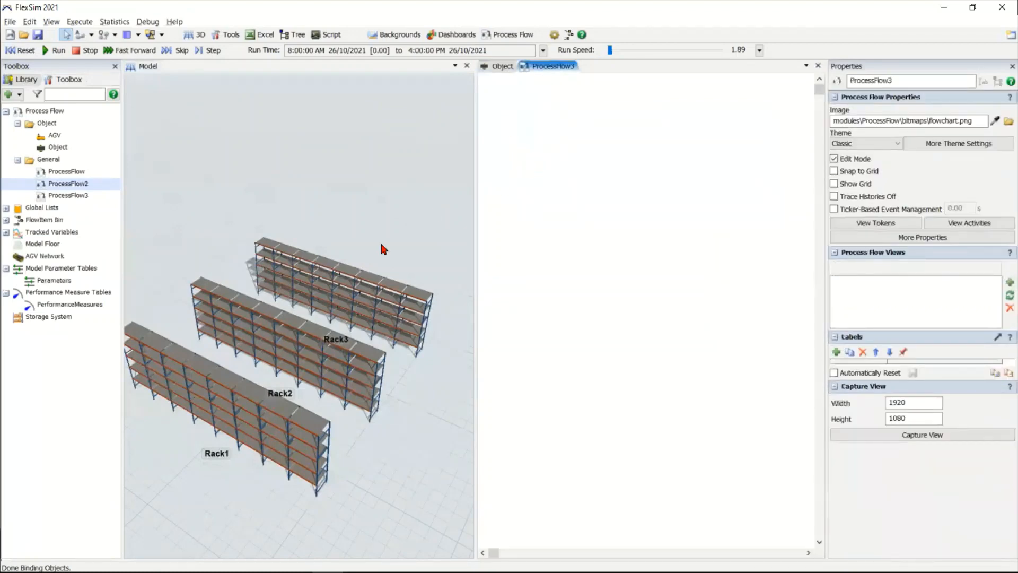
left_click(390, 208)
scroll(387, 217, "down", 3)
scroll(268, 387, "up", 5)
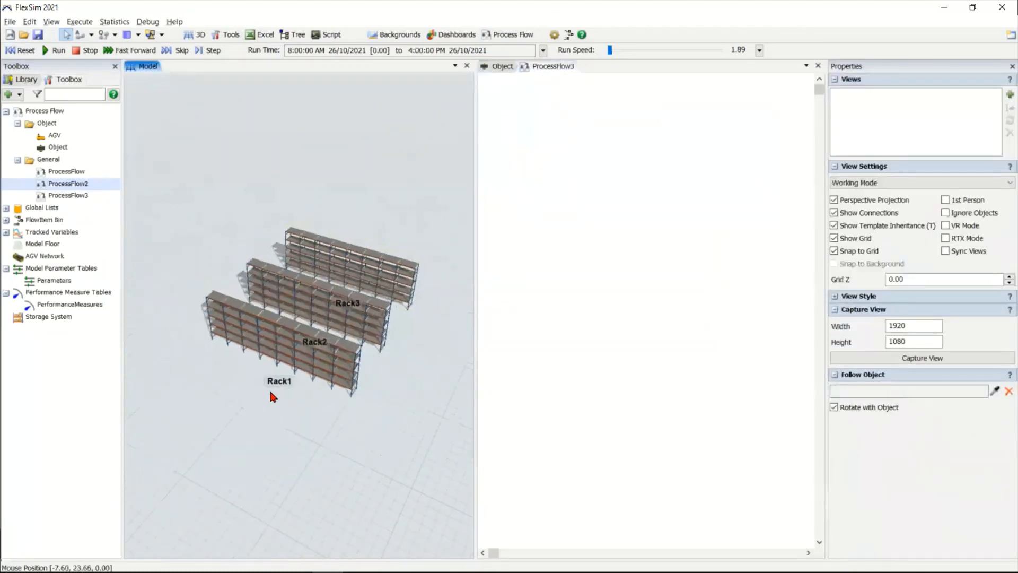
scroll(276, 419, "down", 4)
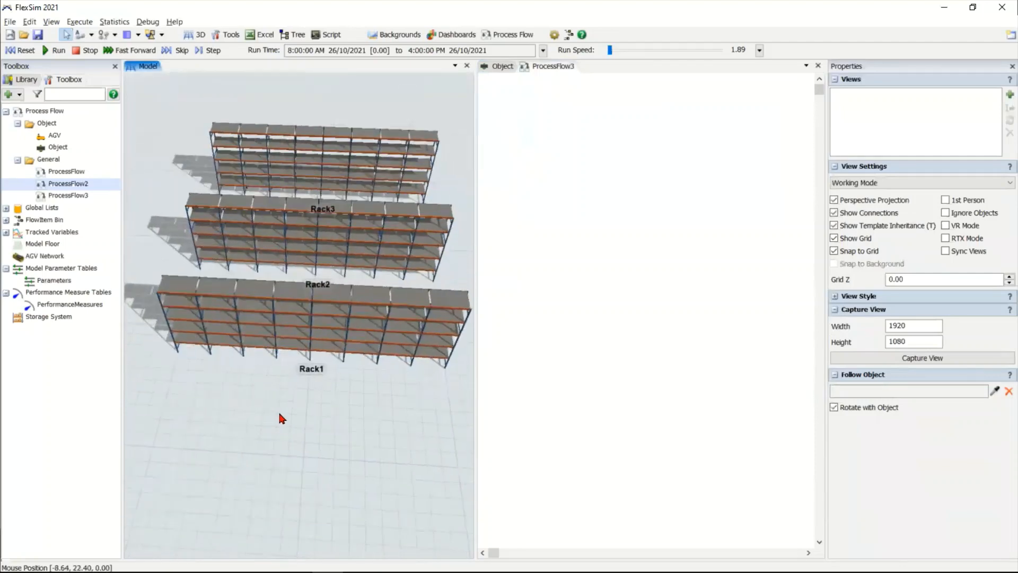
left_click(596, 164)
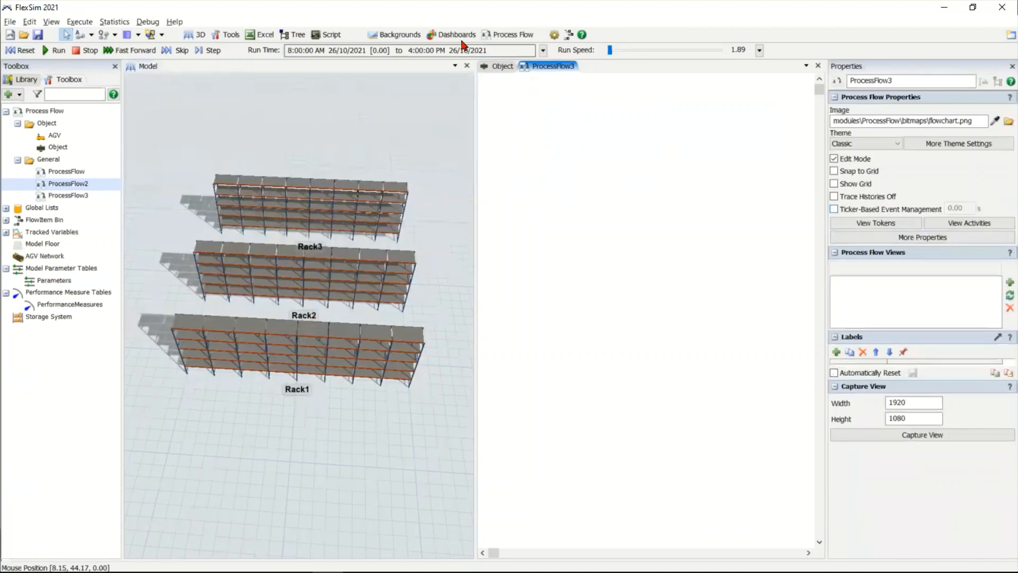
left_click(493, 67)
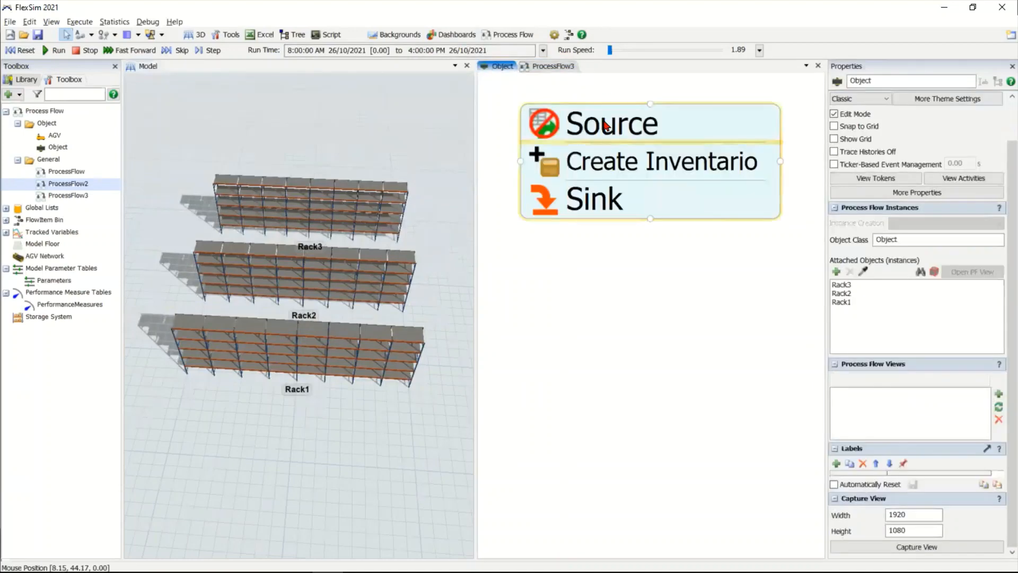
Step: Build a block in ProcessFlow3 from a Schedule Source, a Create Object and a Sink activity
left_click(567, 68)
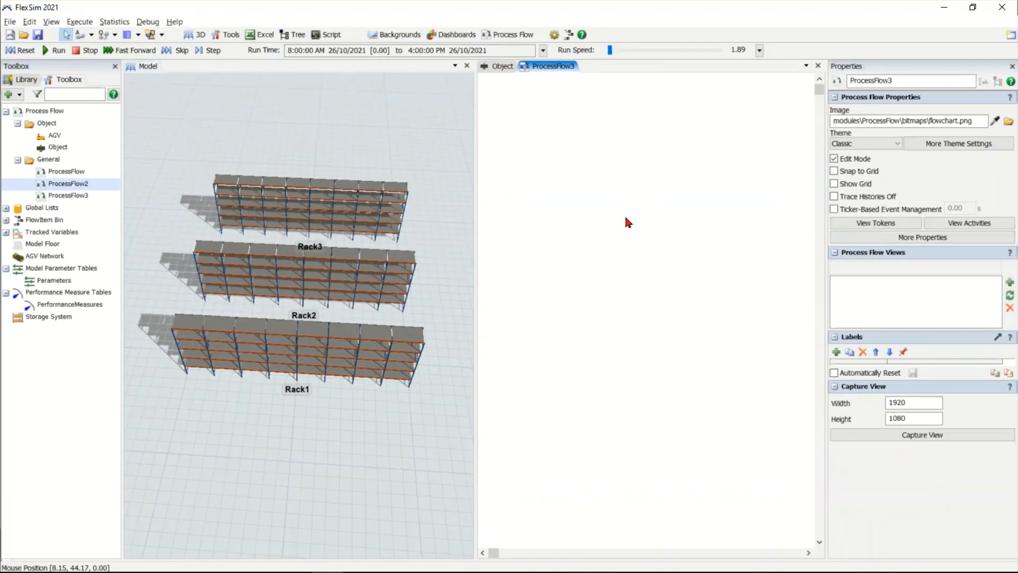
left_click(27, 80)
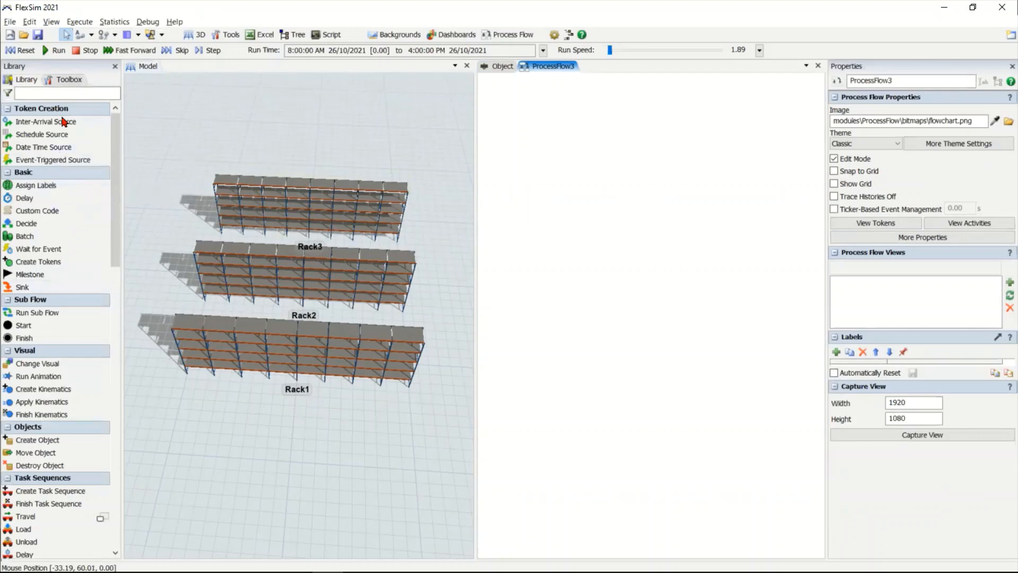
left_click_drag(42, 134, 583, 154)
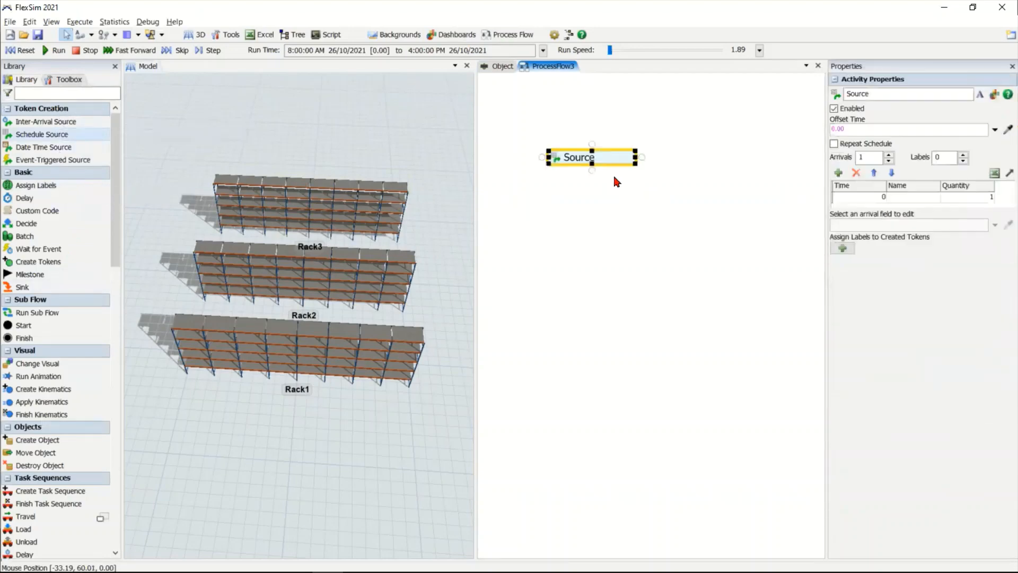
scroll(672, 148, "up", 3)
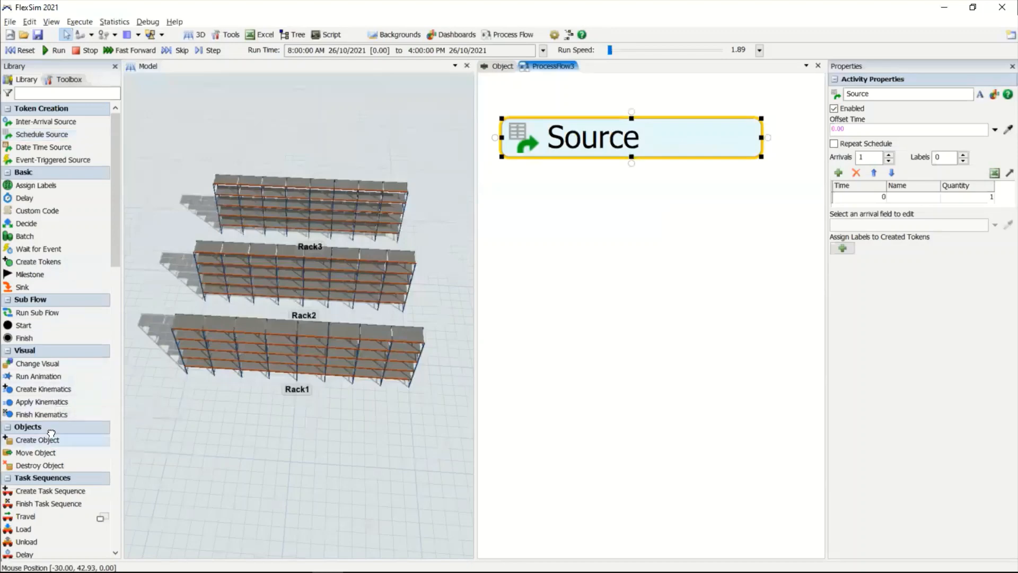
left_click_drag(380, 362, 525, 172)
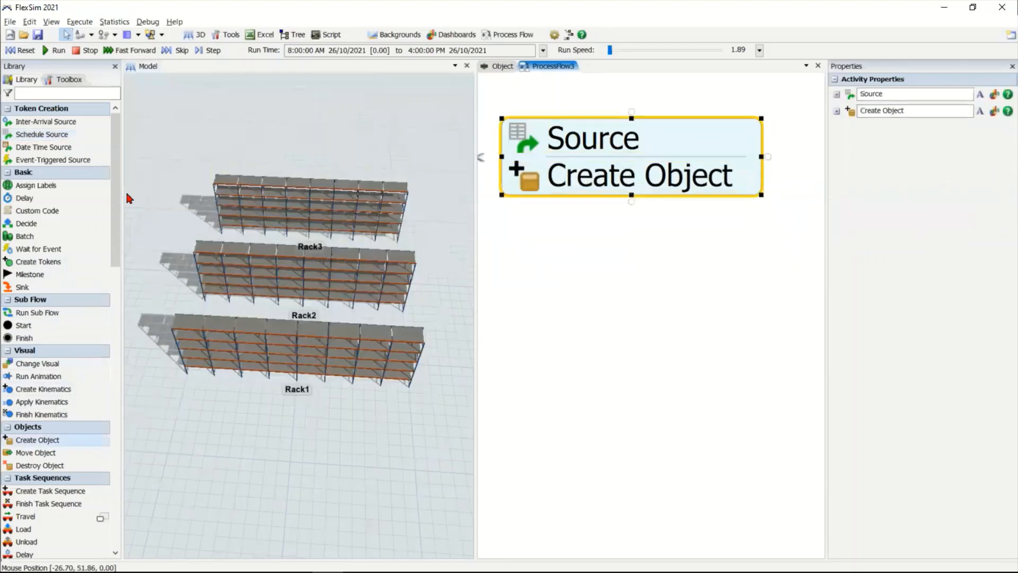
left_click_drag(17, 283, 524, 177)
Step: Set the Create Object activity in ProcessFlow3 to create its box in Rack1, and test-run and reset the model
double_click(524, 177)
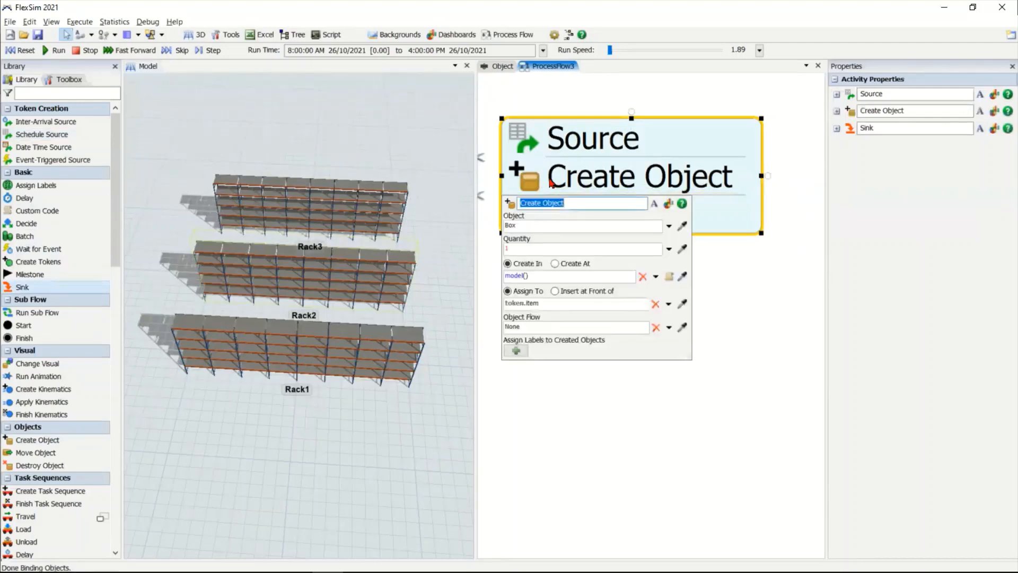
left_click(669, 276)
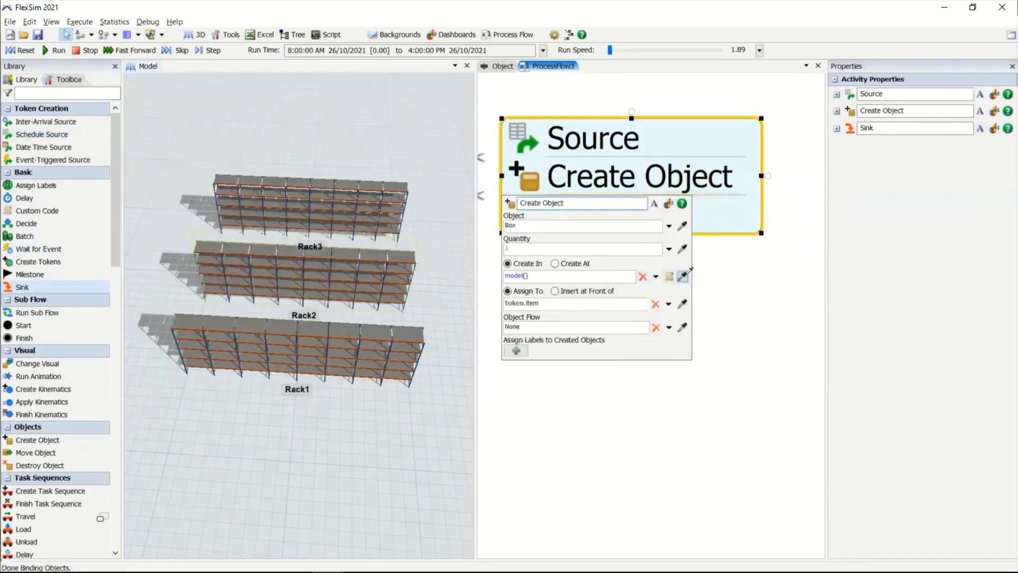
left_click(348, 350)
left_click(378, 354)
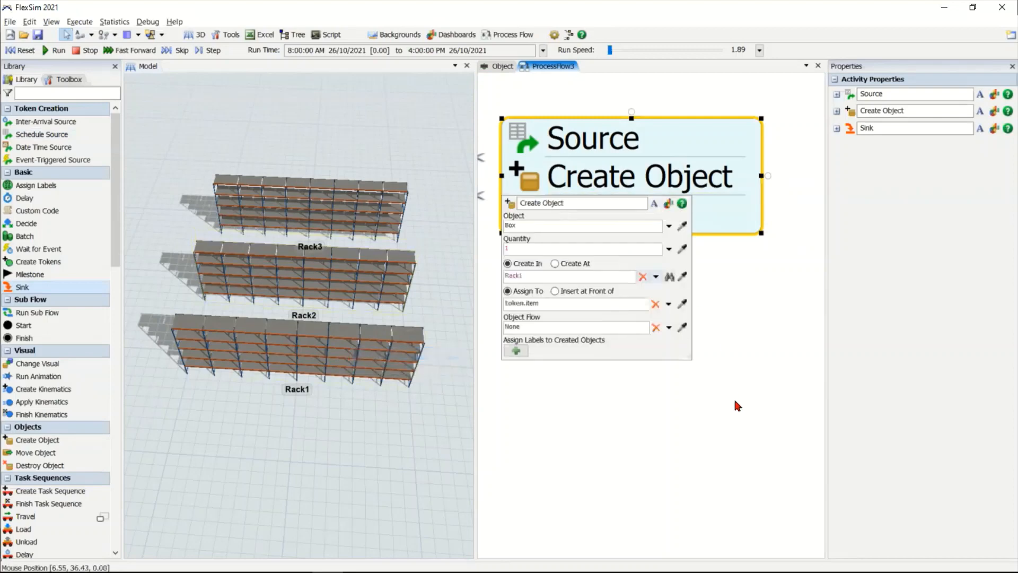
left_click(674, 270)
left_click(9, 50)
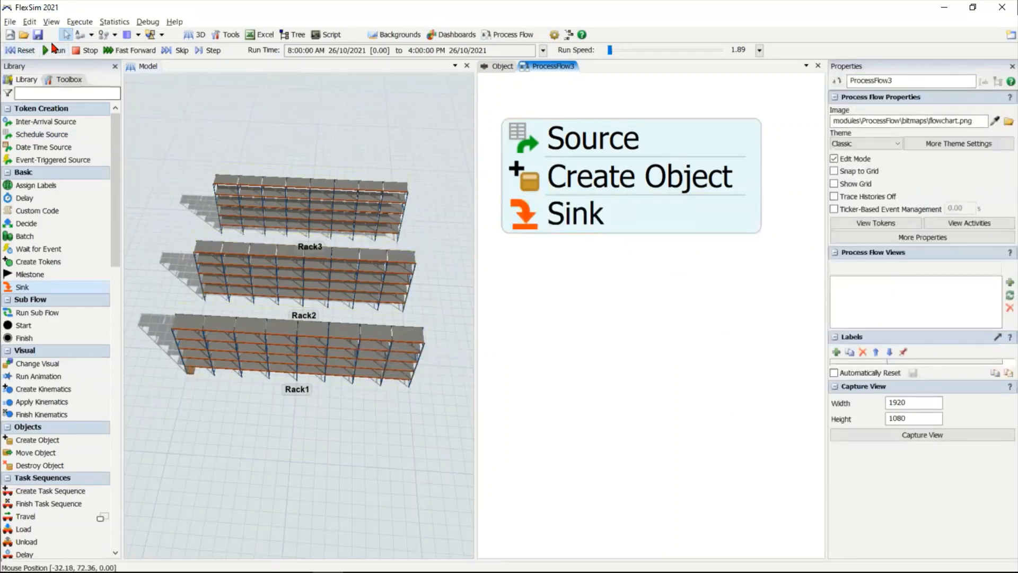
left_click(28, 51)
Step: Set the Create Object activity's quantity to 5000
left_click(531, 176)
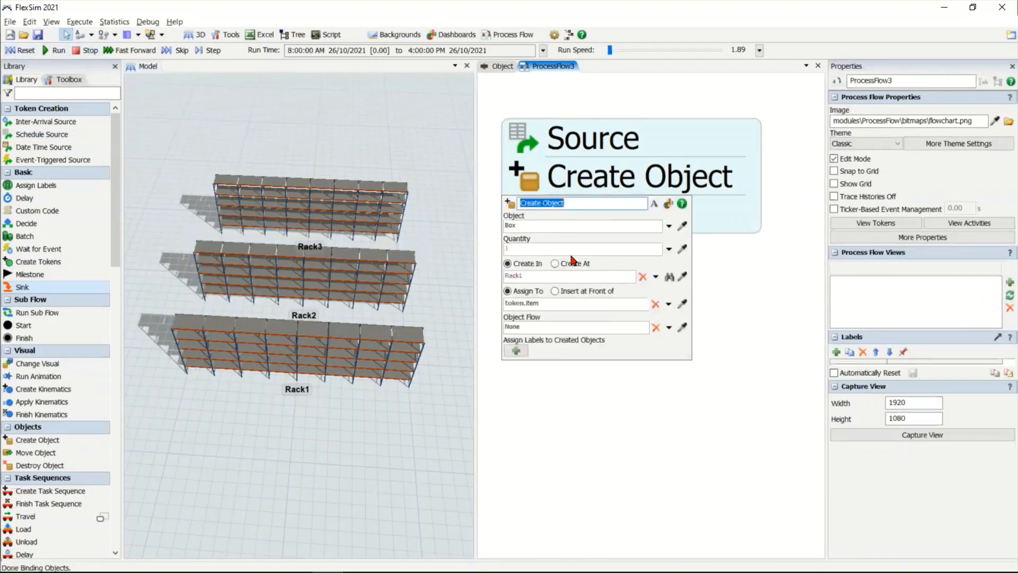
left_click(568, 243)
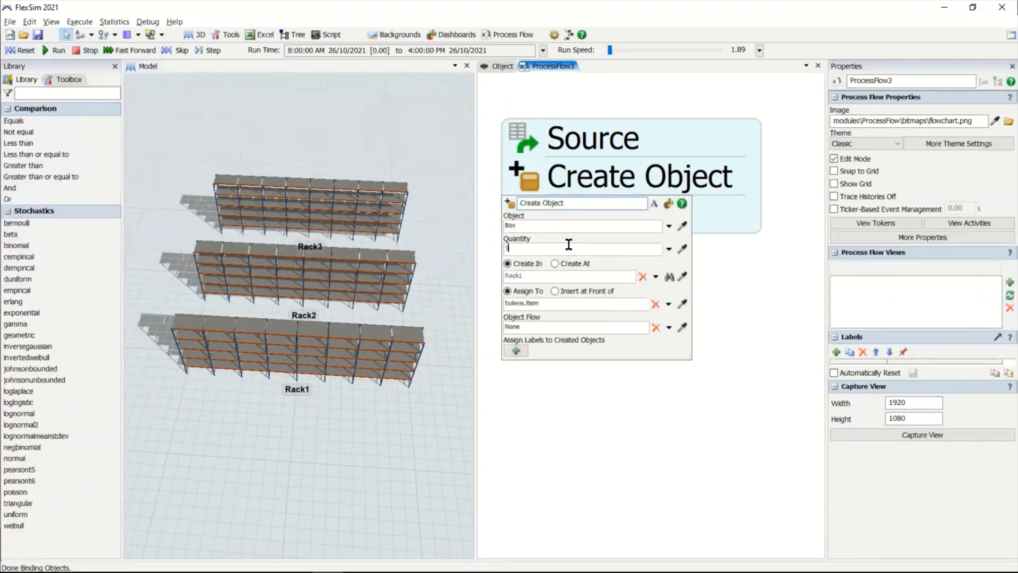
type("5000")
left_click(768, 284)
Step: Run the simulation again, inspect the boxes stored in Rack1 up close, and reset the model
left_click(20, 51)
left_click(57, 50)
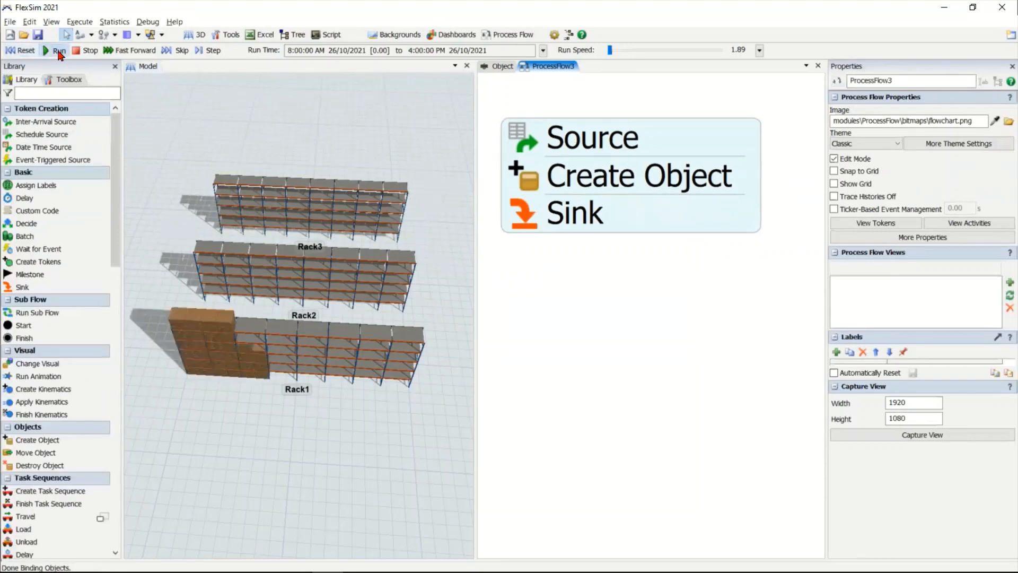
scroll(251, 398, "up", 2)
right_click_drag(249, 393, 234, 388)
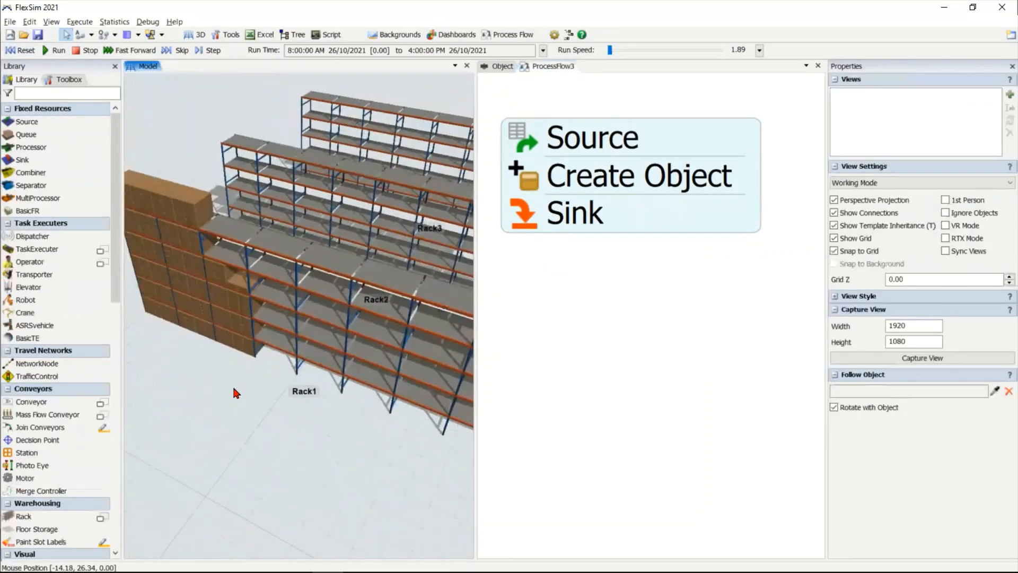
scroll(234, 388, "down", 5)
left_click(20, 50)
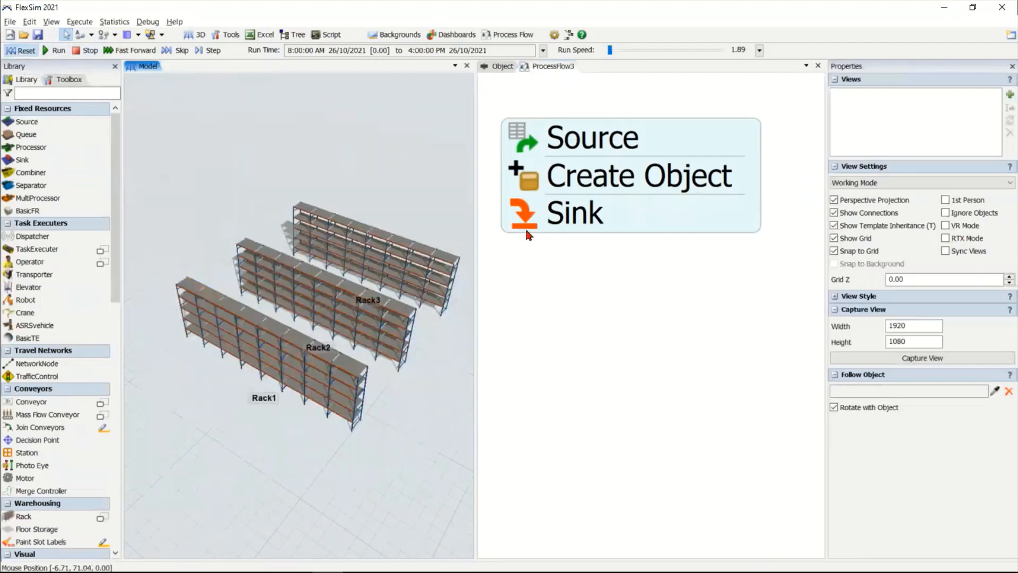
Step: Detach the Sink from the ProcessFlow3 block and add two more Create Object activities below the existing one
left_click(532, 202)
scroll(545, 281, "down", 2)
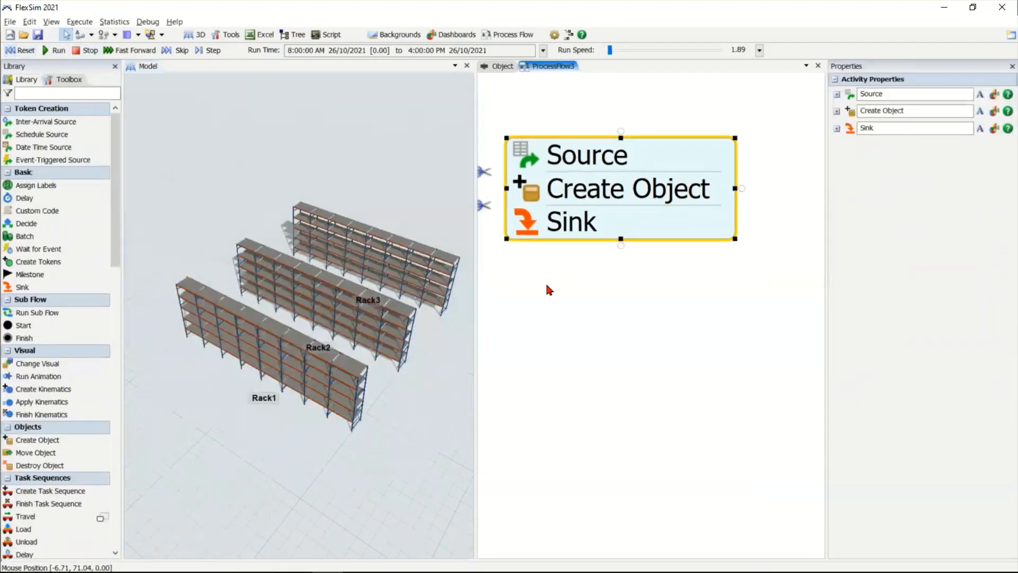
left_click(493, 205)
left_click_drag(597, 245, 598, 315)
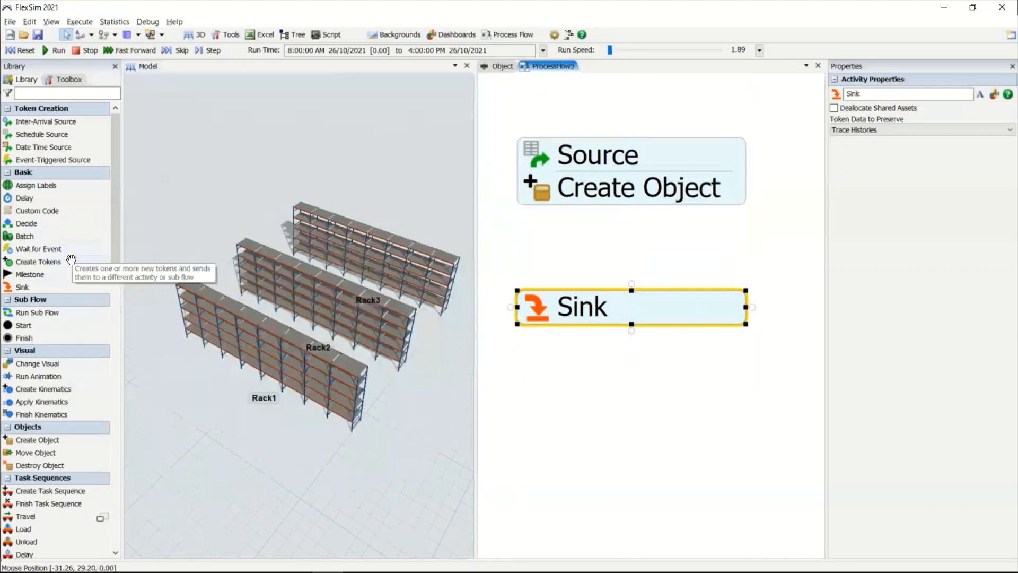
left_click_drag(53, 440, 643, 254)
left_click(538, 252)
Step: Set the second Create Object activity to a quantity of 500 and have it create its boxes in Rack2
double_click(547, 256)
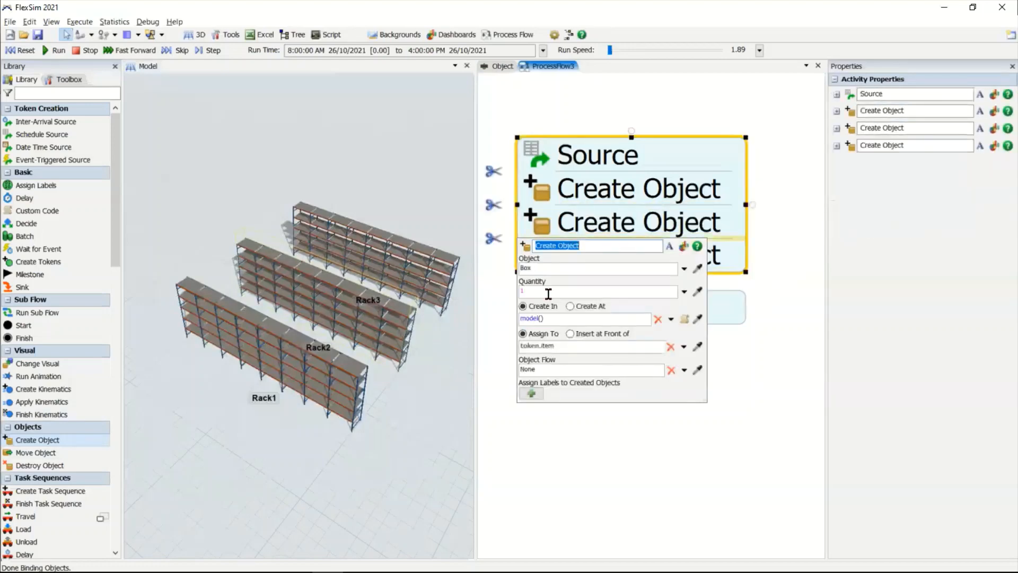
left_click(548, 292)
type("500")
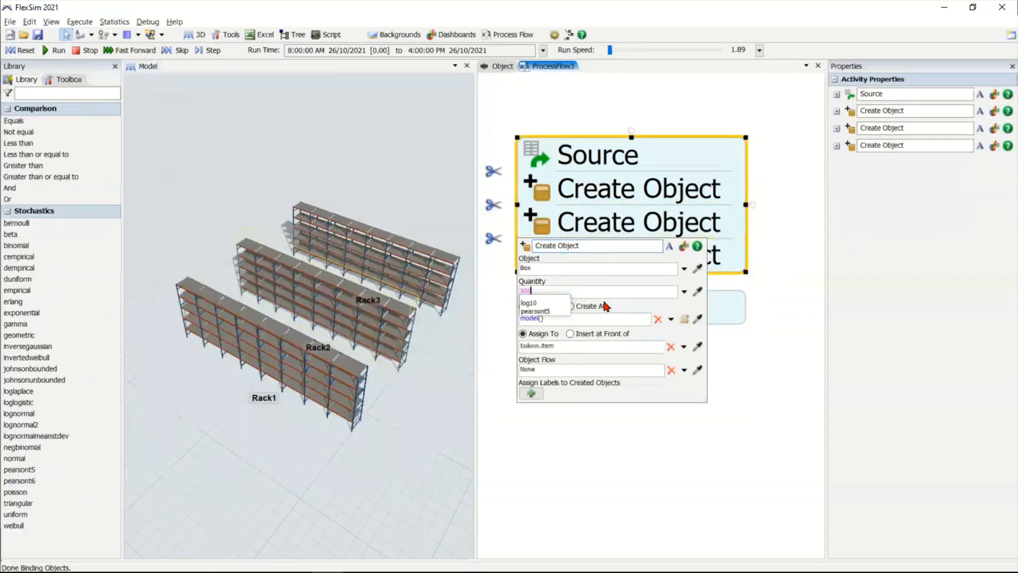
left_click(700, 319)
left_click(376, 312)
left_click(393, 316)
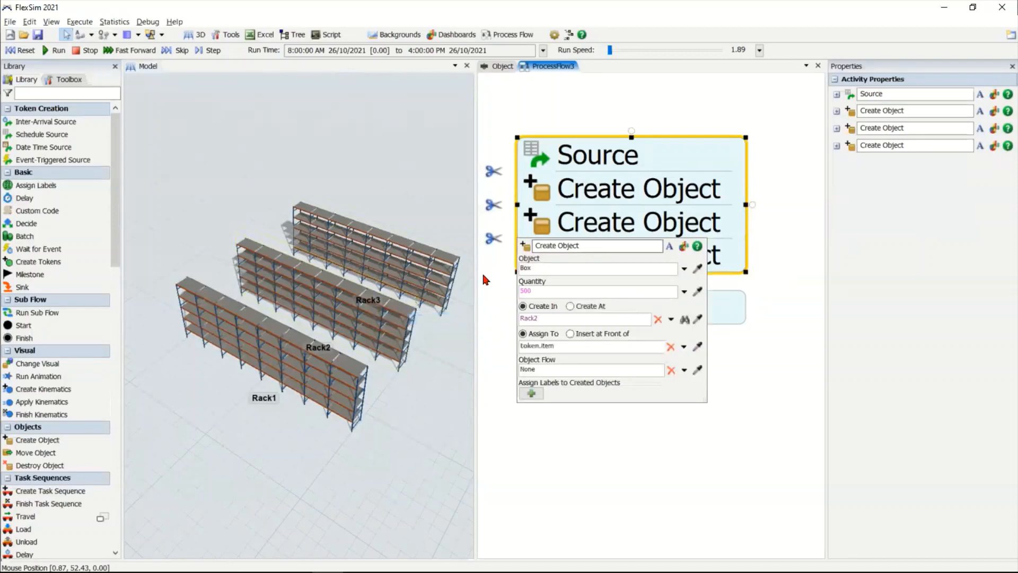
left_click(483, 279)
Step: Set the third Create Object activity to a quantity of 500 and have it create its boxes in Rack3
left_click(546, 257)
left_click(552, 322)
type("500")
left_click(697, 352)
left_click(405, 273)
left_click(431, 279)
Step: Reattach the Sink to the ProcessFlow3 block directly below the third Create Object activity
left_click(753, 306)
left_click_drag(711, 306, 711, 288)
left_click(677, 337)
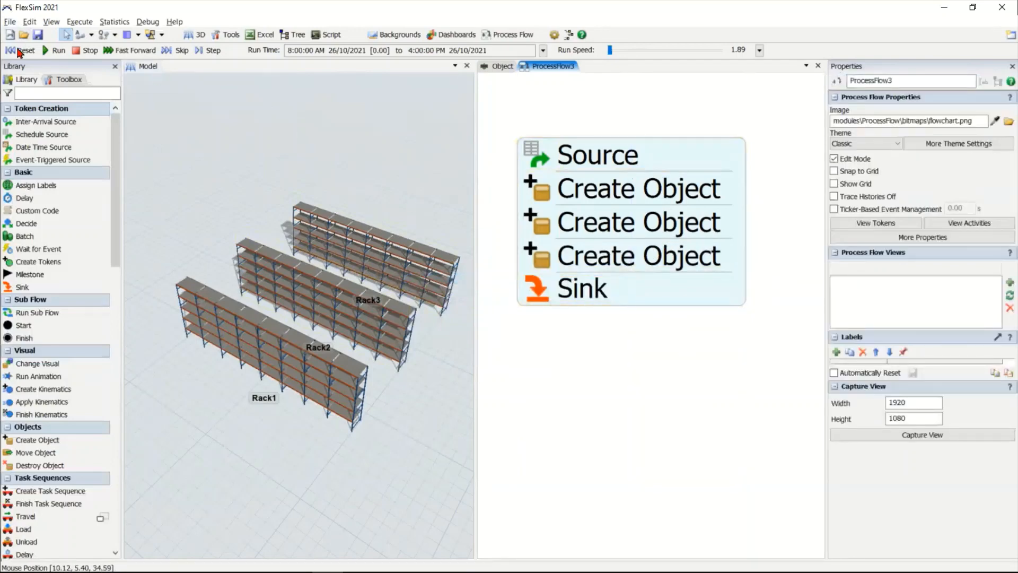
Step: Run the simulation to check the boxes created in all three racks, and reset the model
left_click(56, 50)
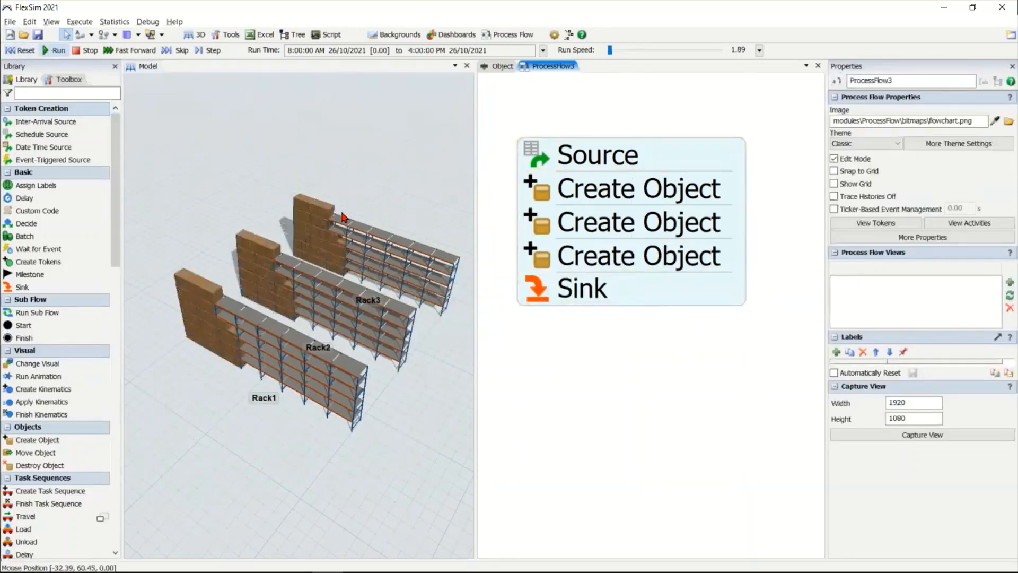
left_click_drag(298, 237, 274, 214)
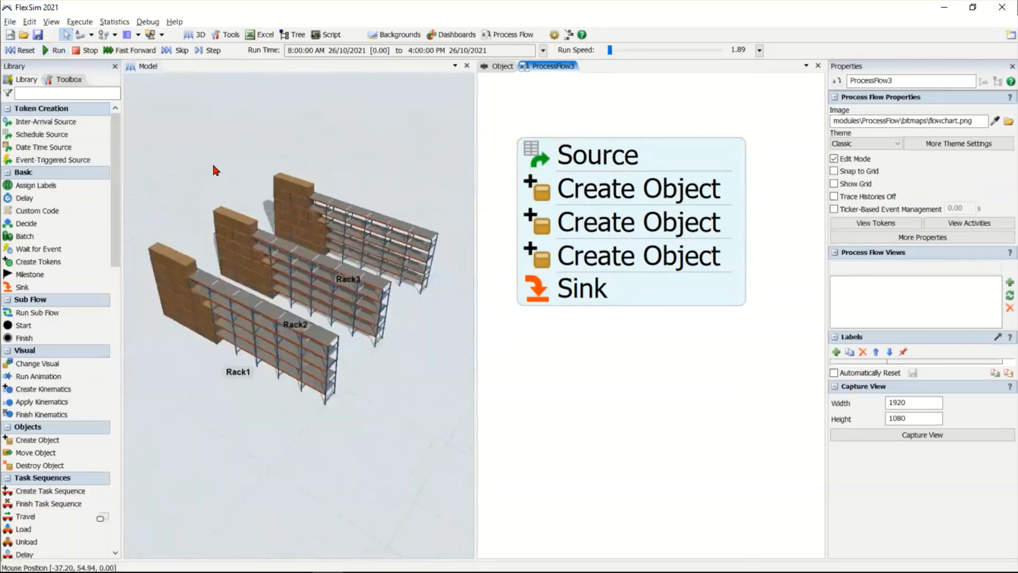
left_click(27, 50)
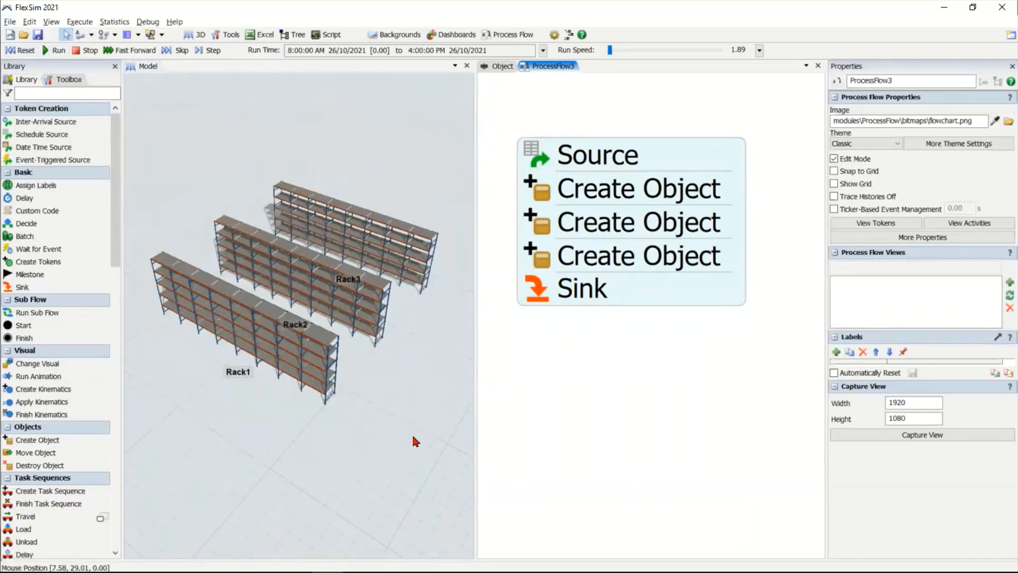
Step: Return to the Object process flow and move its activity block slightly down
left_click(506, 67)
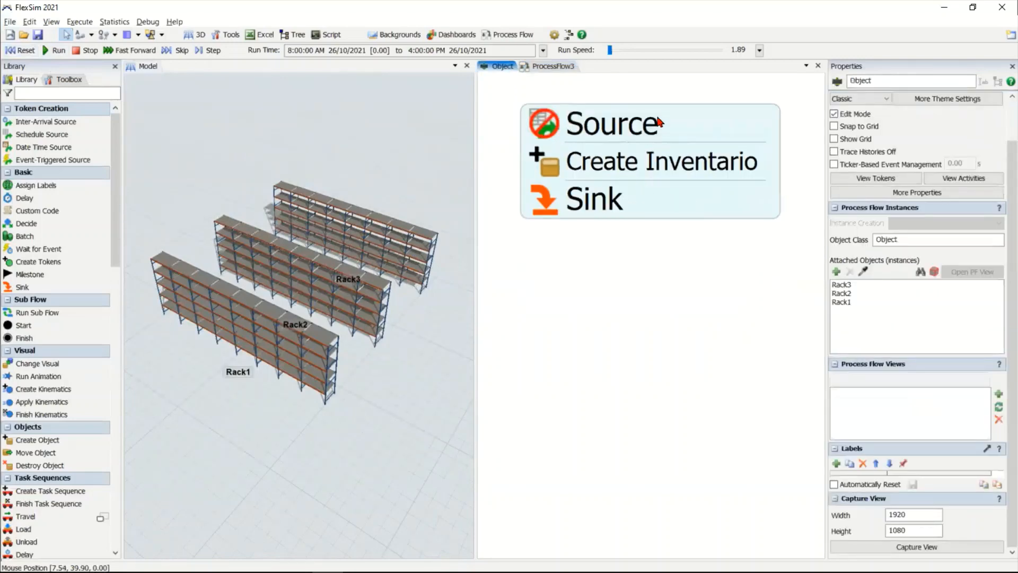
left_click_drag(658, 118, 661, 152)
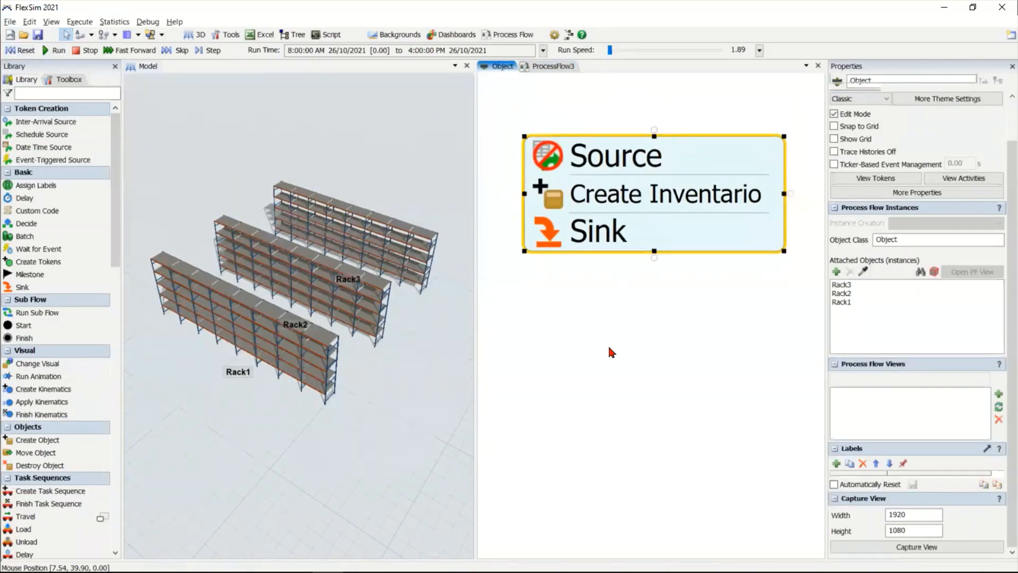
left_click(609, 349)
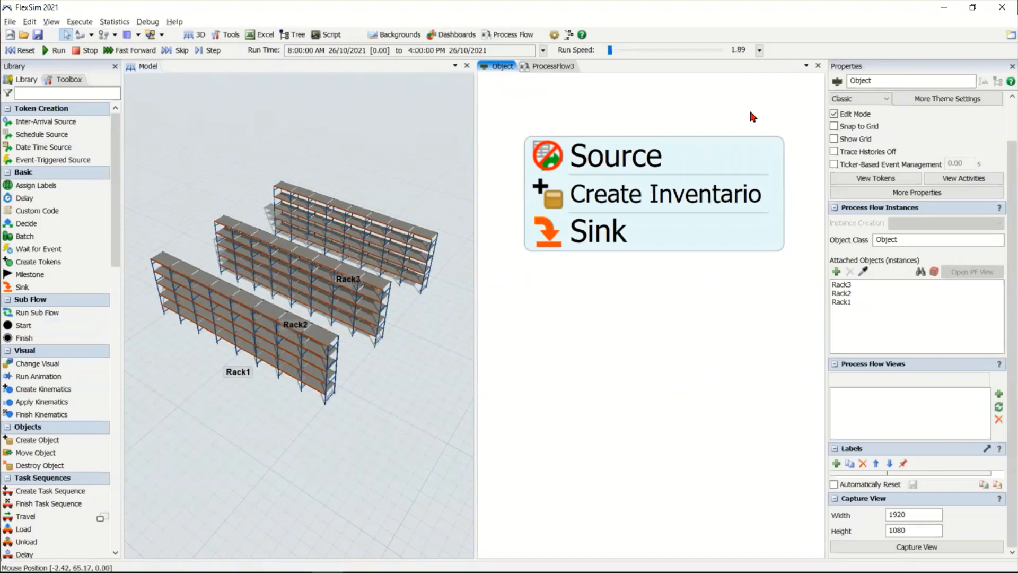
Step: Switch to the Manufacturing_Robot-Cell-Turntable_v20-1.fsm model and examine its overall process flow and the four-queue robot table
left_click(318, 116)
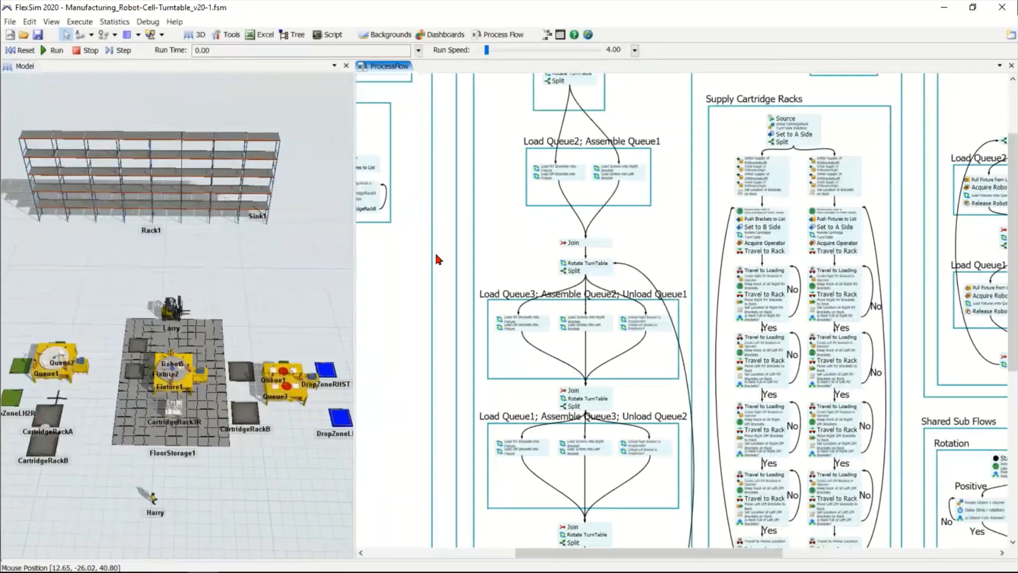
scroll(436, 255, "down", 5)
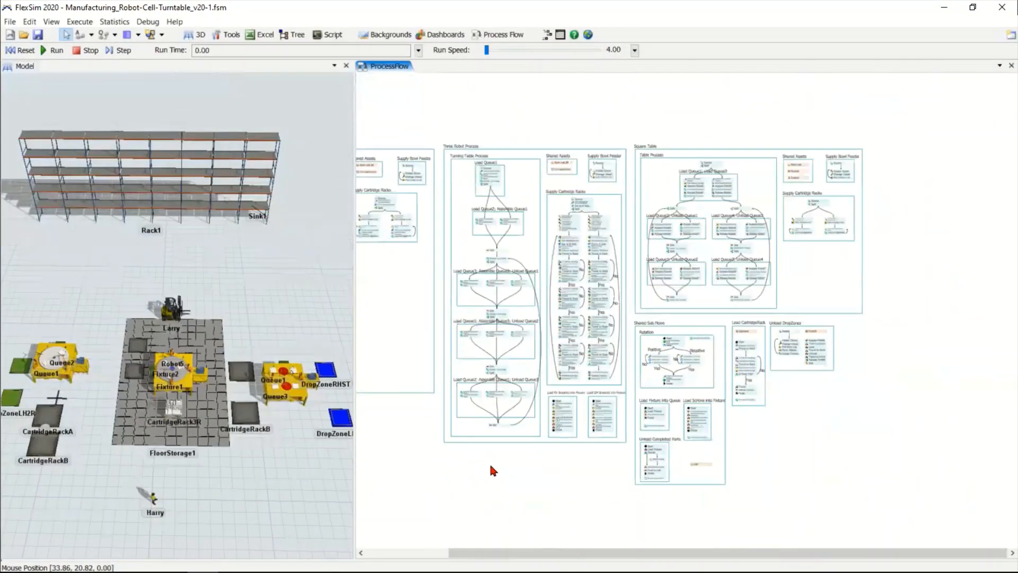
scroll(493, 469, "up", 5)
left_click_drag(239, 491, 247, 492)
right_click_drag(285, 469, 196, 464)
scroll(197, 464, "up", 2)
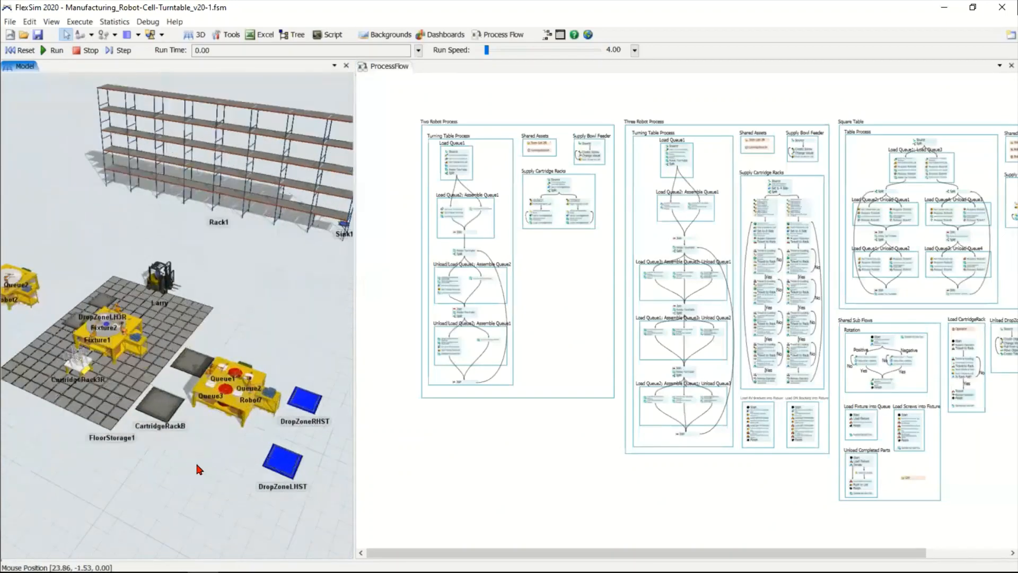
scroll(194, 464, "up", 6)
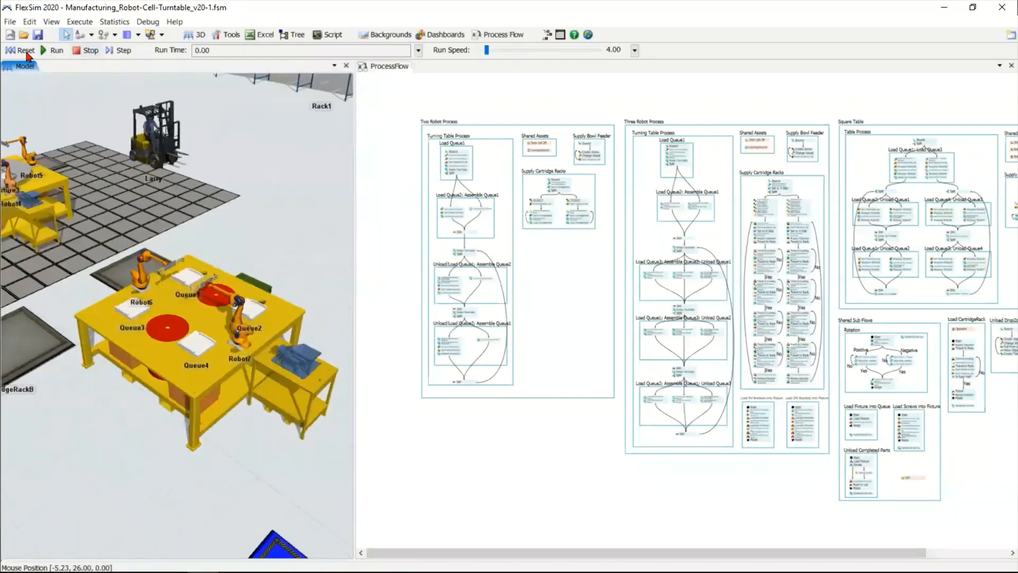
Step: Run the robot cell simulation and examine how Robot6 and Robot7 work at the four-queue table
left_click(53, 51)
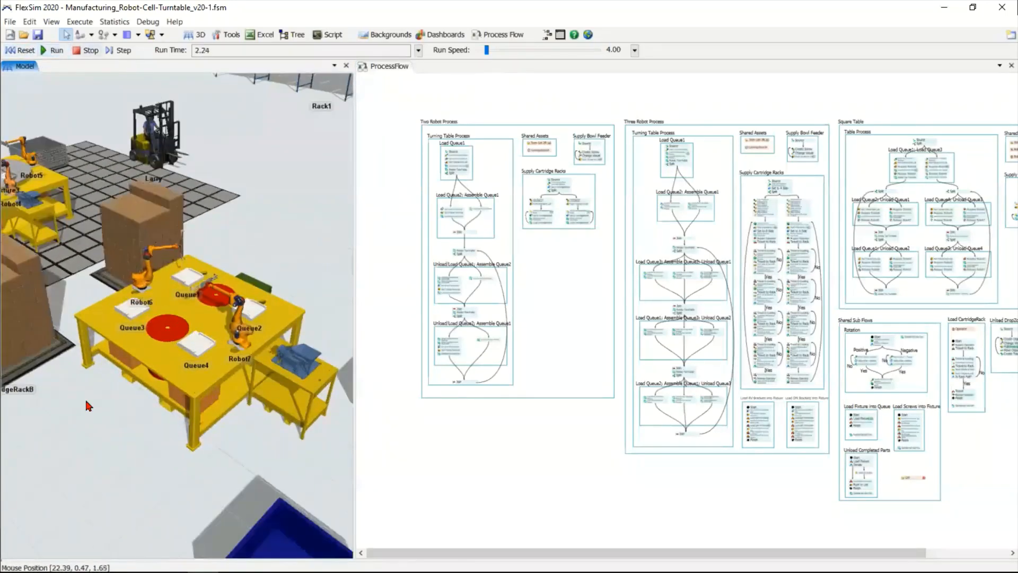
scroll(80, 416, "up", 6)
scroll(99, 447, "down", 5)
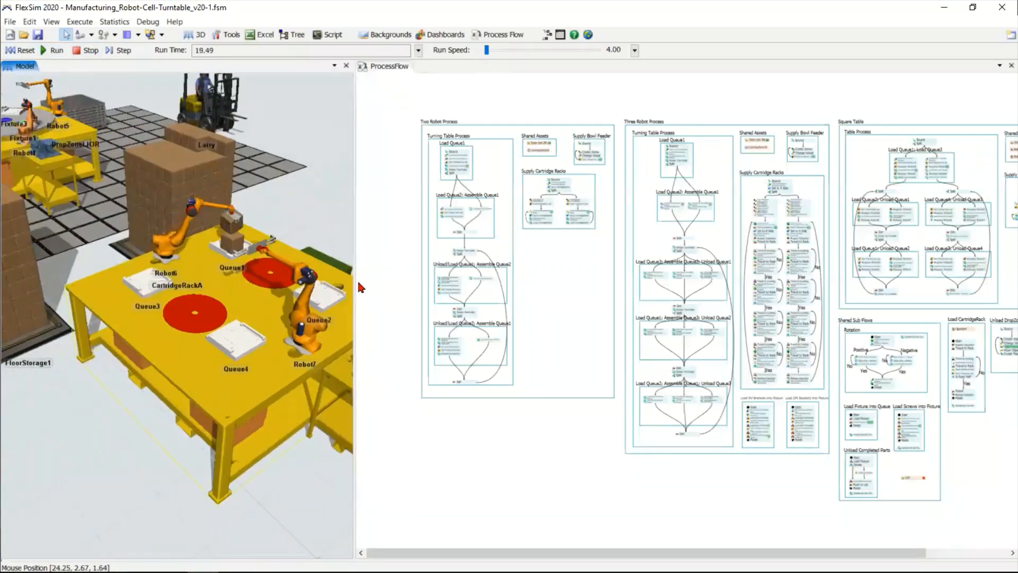
left_click_drag(358, 283, 424, 291)
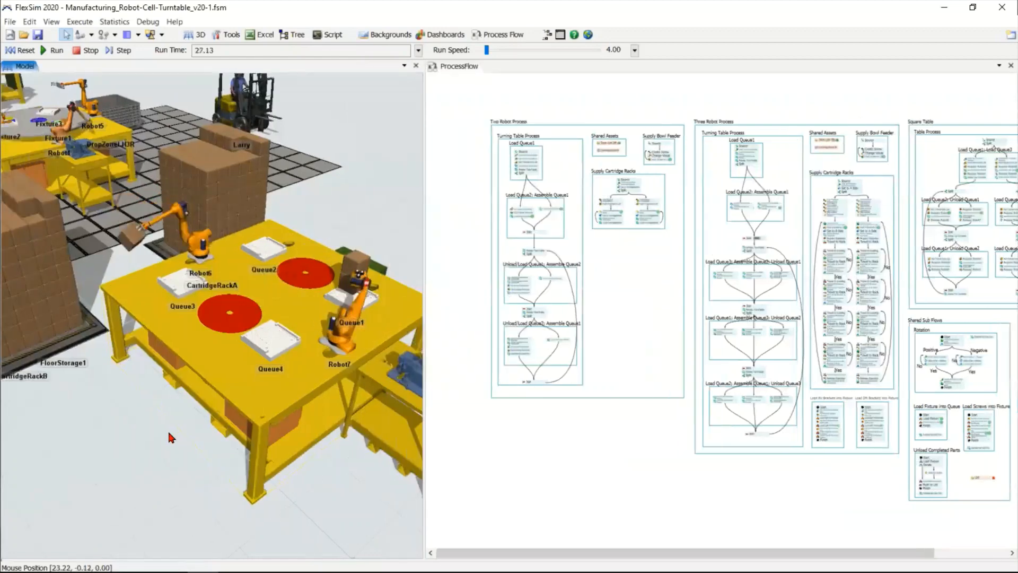
scroll(169, 432, "down", 2)
right_click_drag(169, 432, 181, 471)
scroll(181, 472, "up", 3)
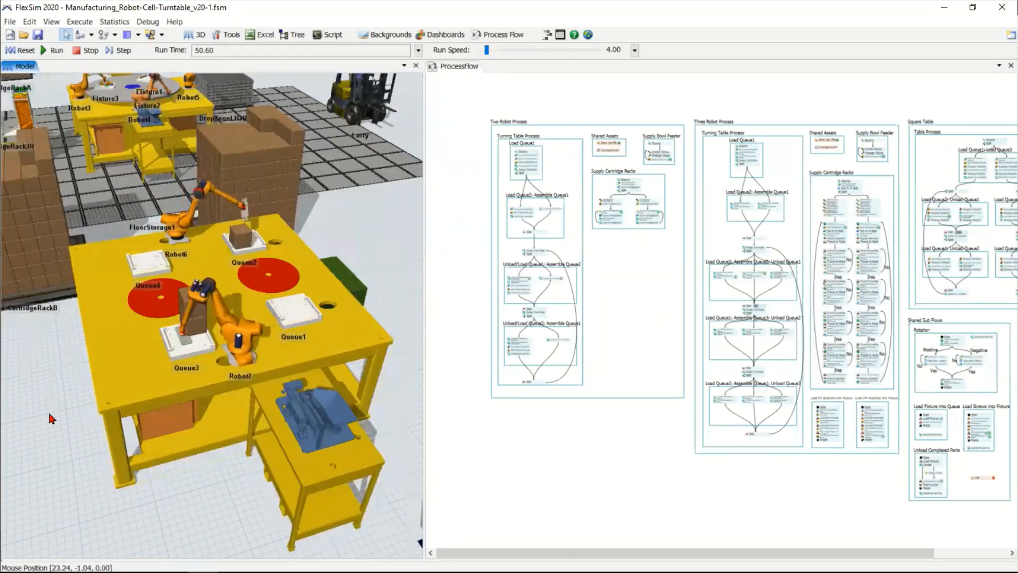
scroll(48, 409, "down", 2)
right_click_drag(48, 409, 127, 449)
scroll(127, 449, "up", 2)
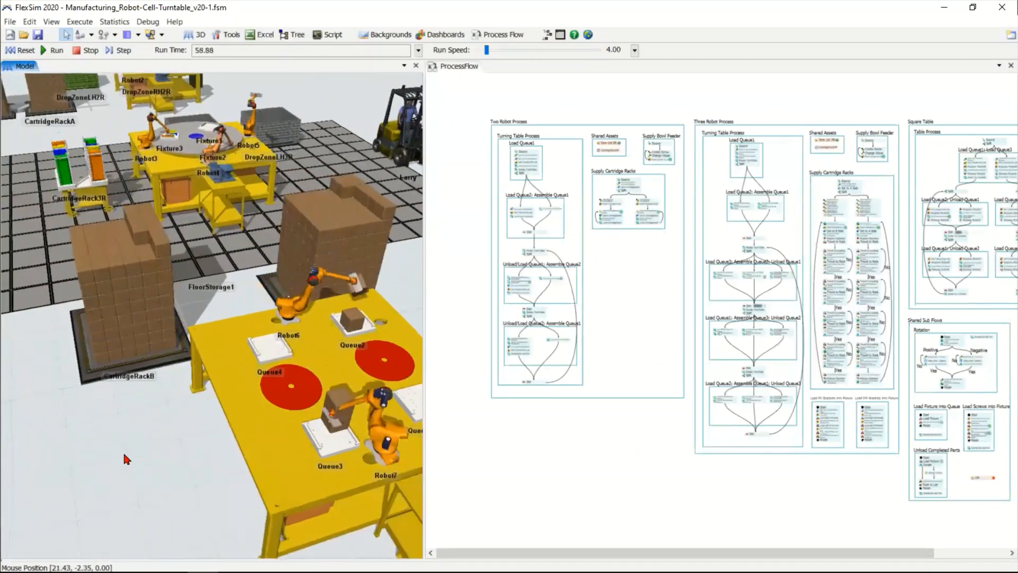
left_click_drag(130, 431, 80, 407)
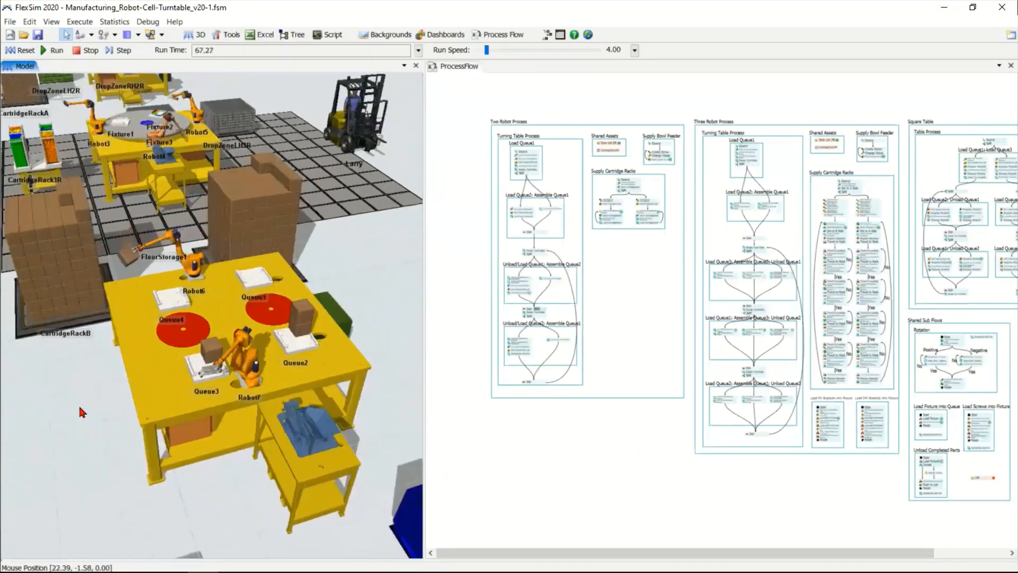
Step: Examine the running turntable with the three fixtures and Robot3, Robot4 and Robot5 in an enlarged 3D view
left_click_drag(148, 276, 189, 366)
scroll(42, 428, "down", 2)
right_click_drag(43, 428, 247, 154)
scroll(248, 154, "up", 3)
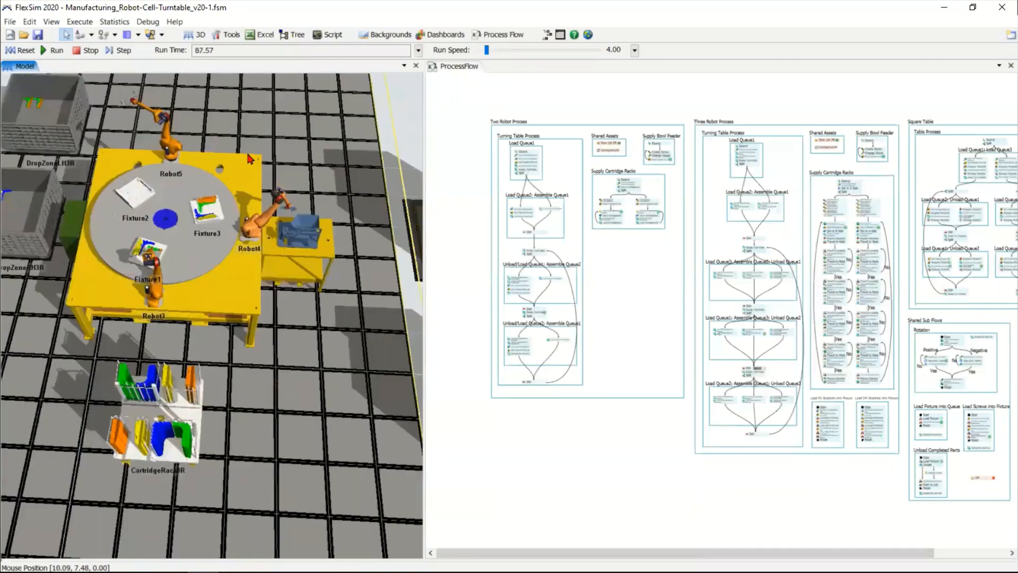
scroll(249, 158, "up", 2)
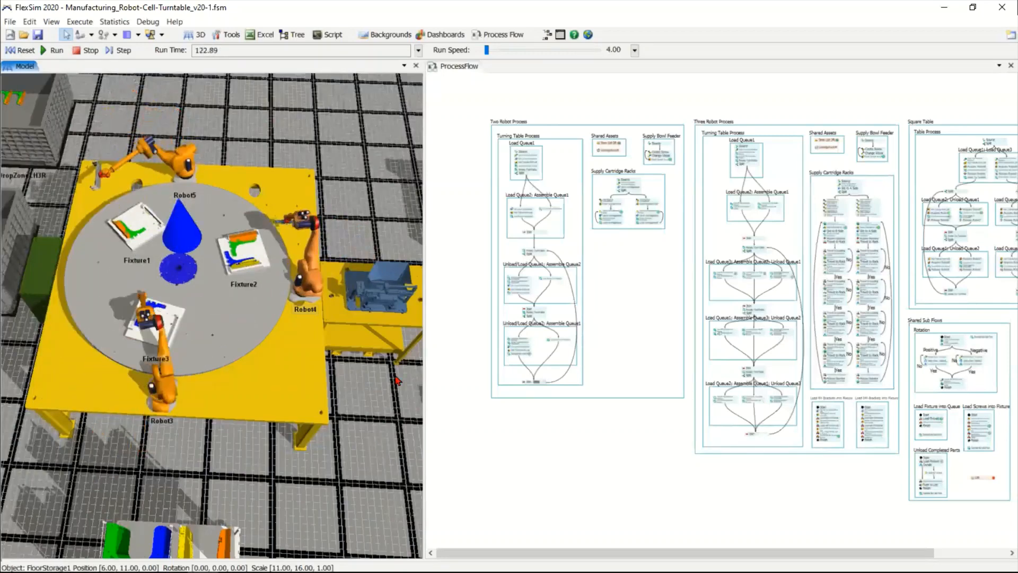
left_click_drag(424, 317, 616, 319)
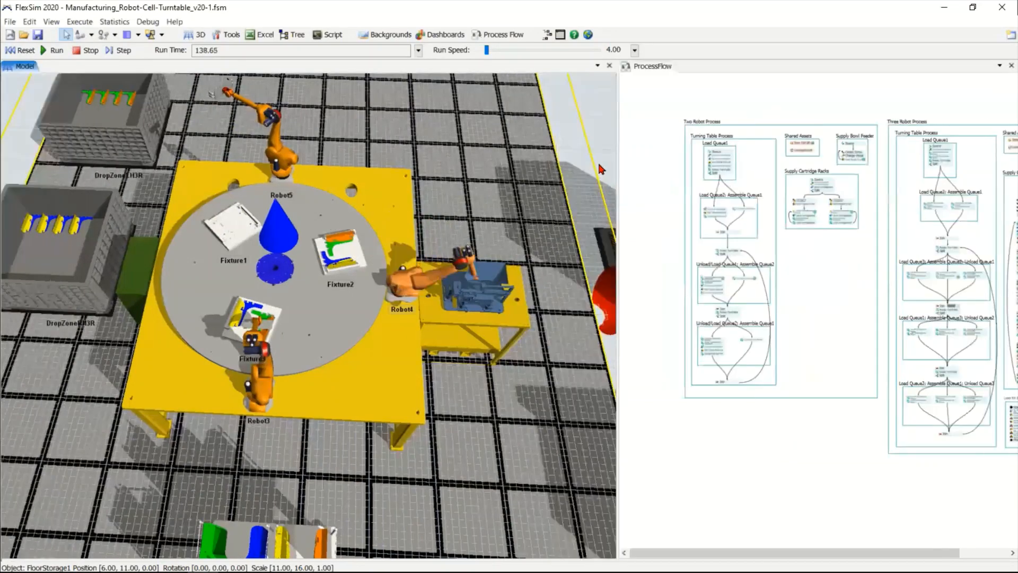
Step: Examine the two-robot cell, the forklift, Rack1 and the overall cell layout while the simulation runs
scroll(599, 149, "down", 4)
scroll(335, 226, "up", 1)
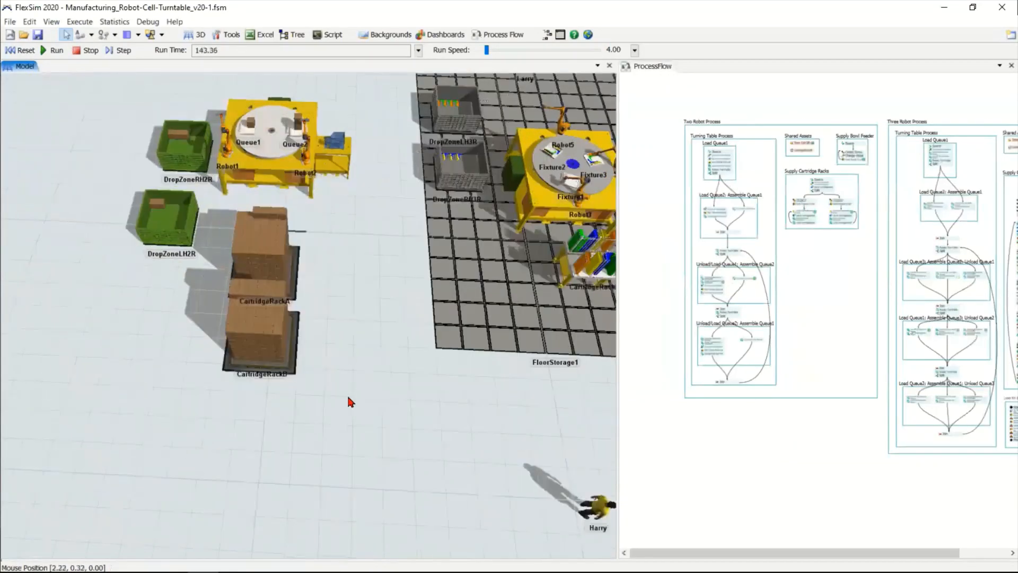
scroll(364, 334, "up", 3)
scroll(380, 334, "down", 4)
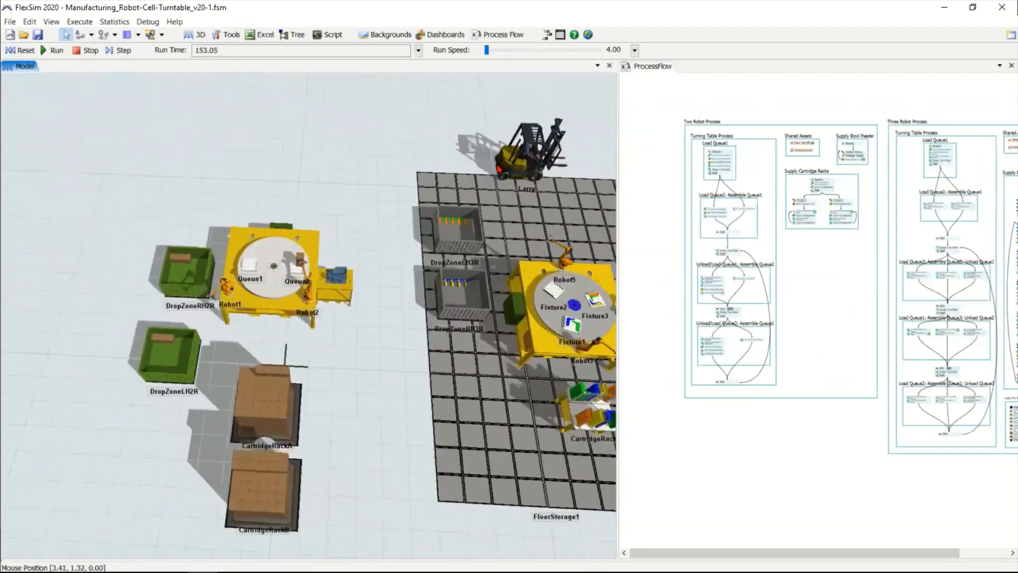
scroll(498, 168, "down", 3)
left_click_drag(546, 151, 415, 270)
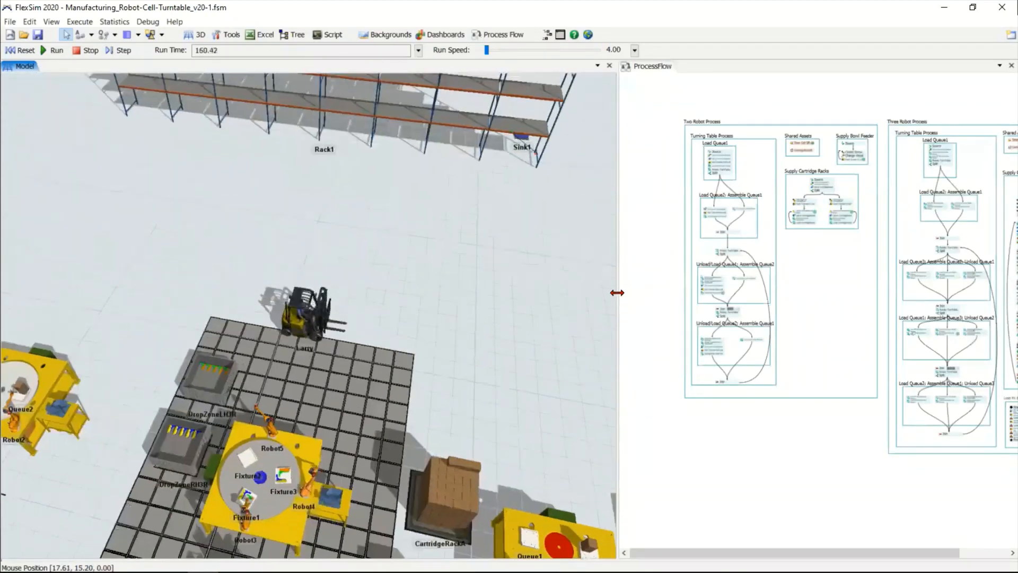
left_click(618, 297)
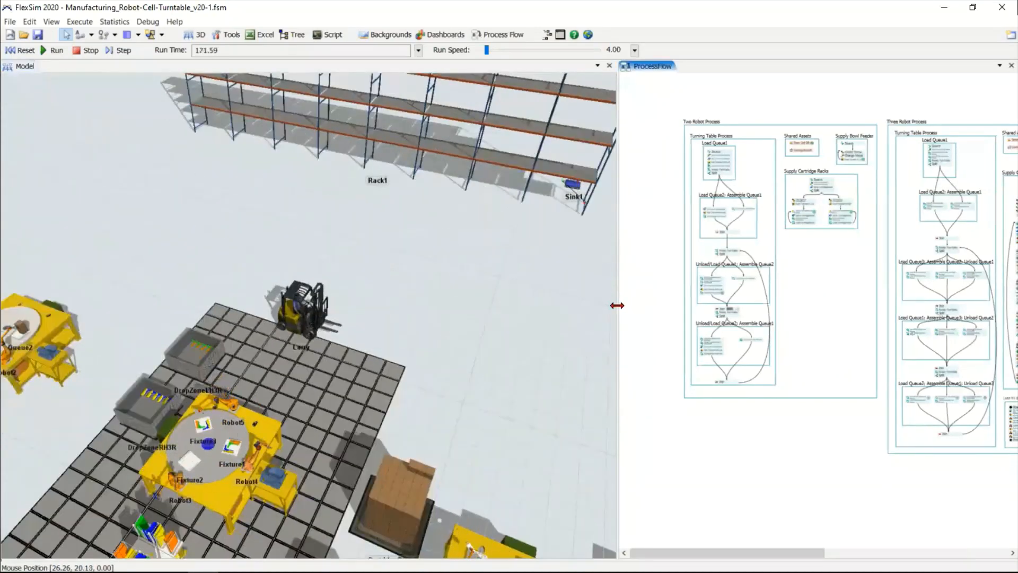
left_click_drag(617, 305, 503, 310)
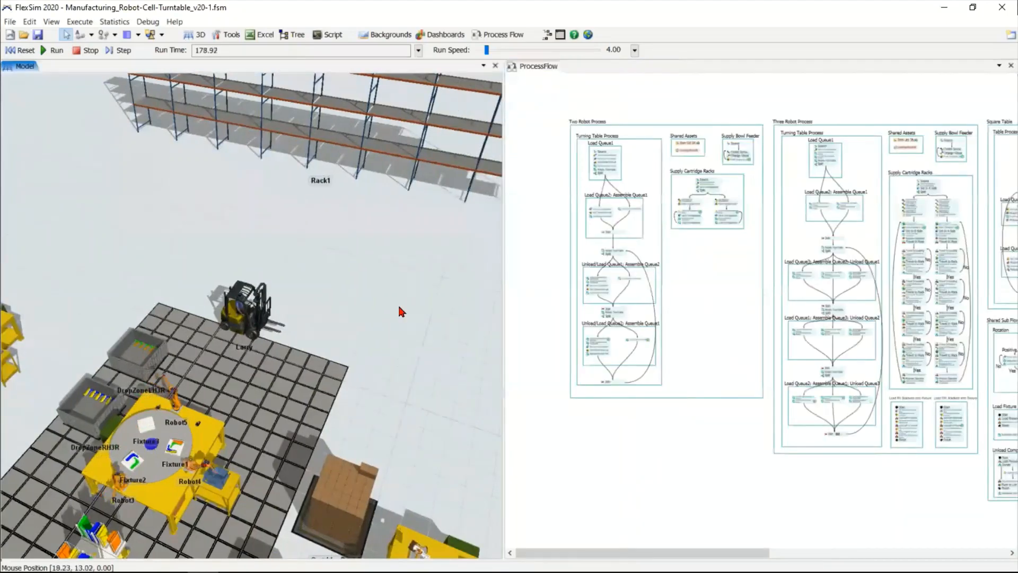
scroll(417, 263, "down", 3)
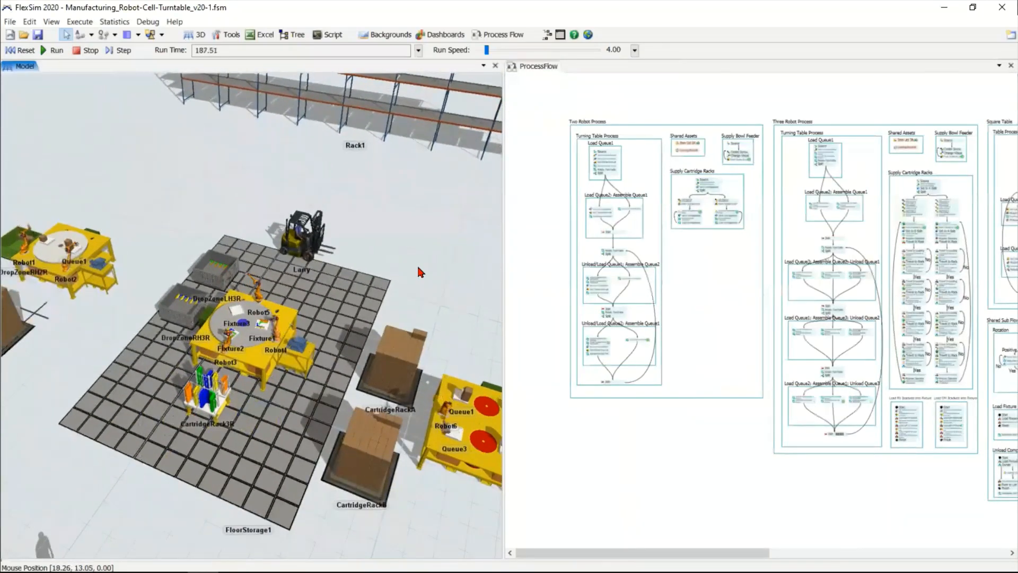
Step: Examine the Three Robot Process, Supply Cartridge Racks and Shared Sub Flows sections of the running process flow
left_click_drag(732, 472, 620, 450)
left_click_drag(731, 459, 650, 449)
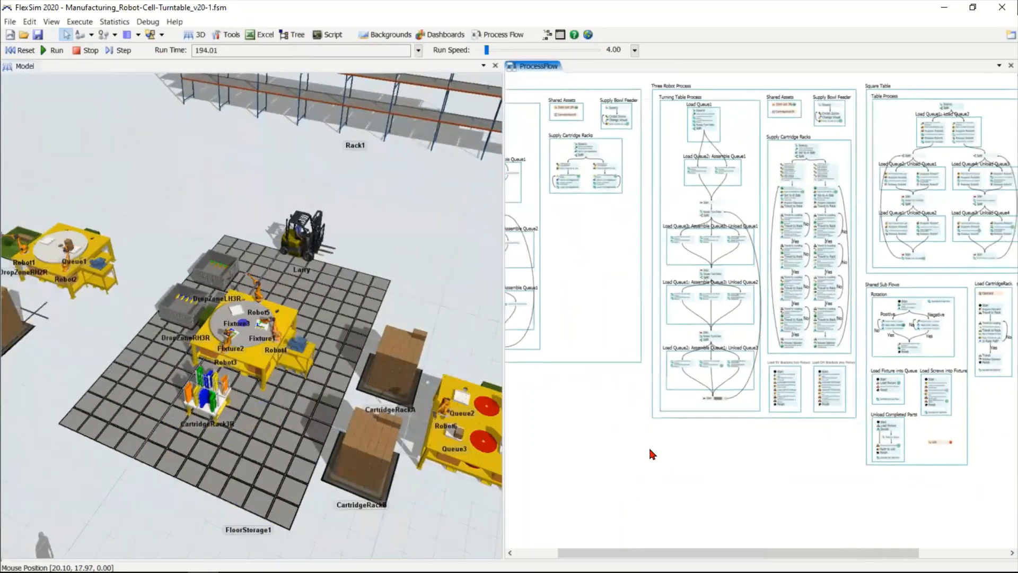
scroll(649, 450, "up", 5)
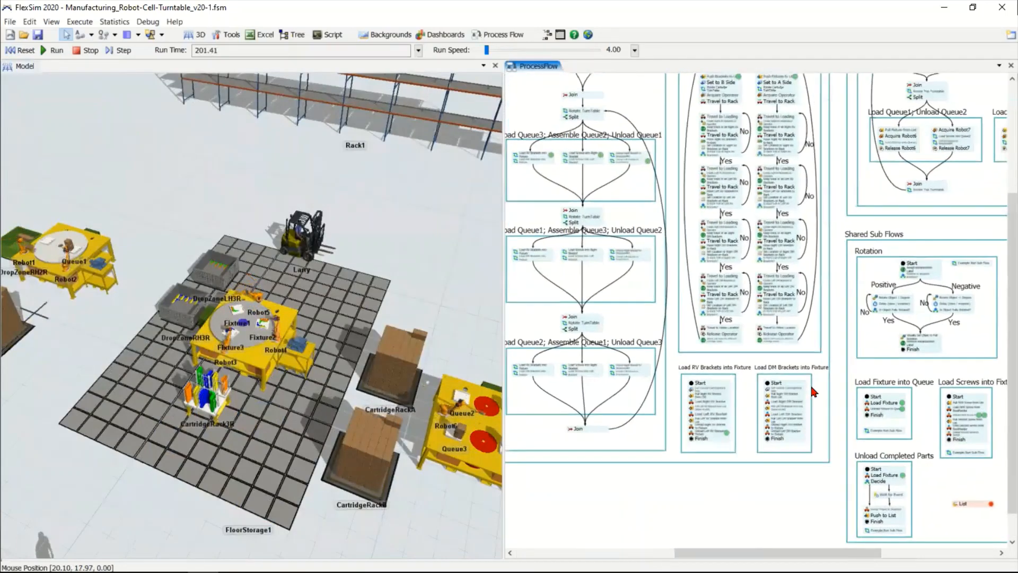
scroll(821, 250, "up", 3)
scroll(806, 281, "up", 2)
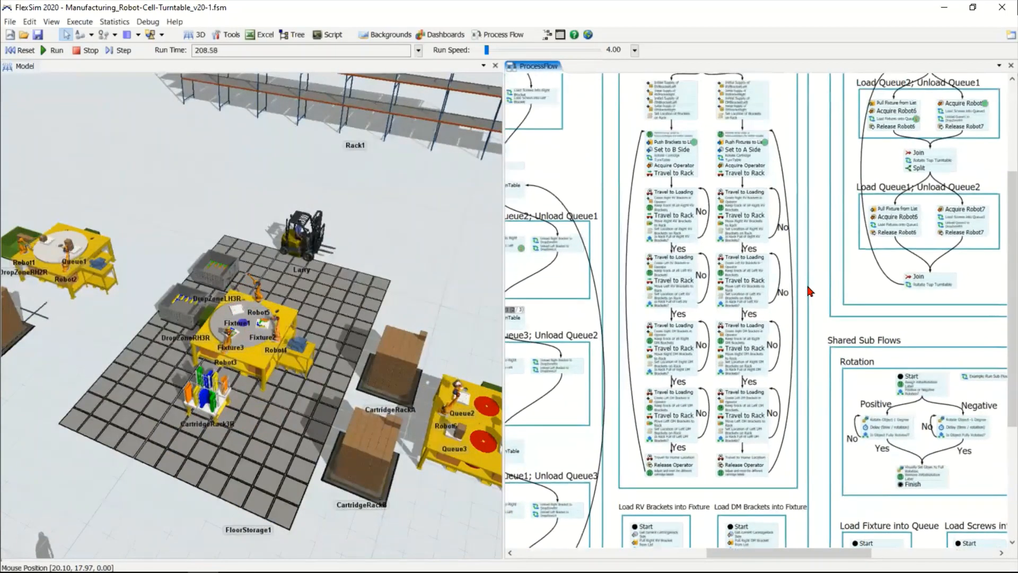
left_click_drag(807, 289, 805, 298)
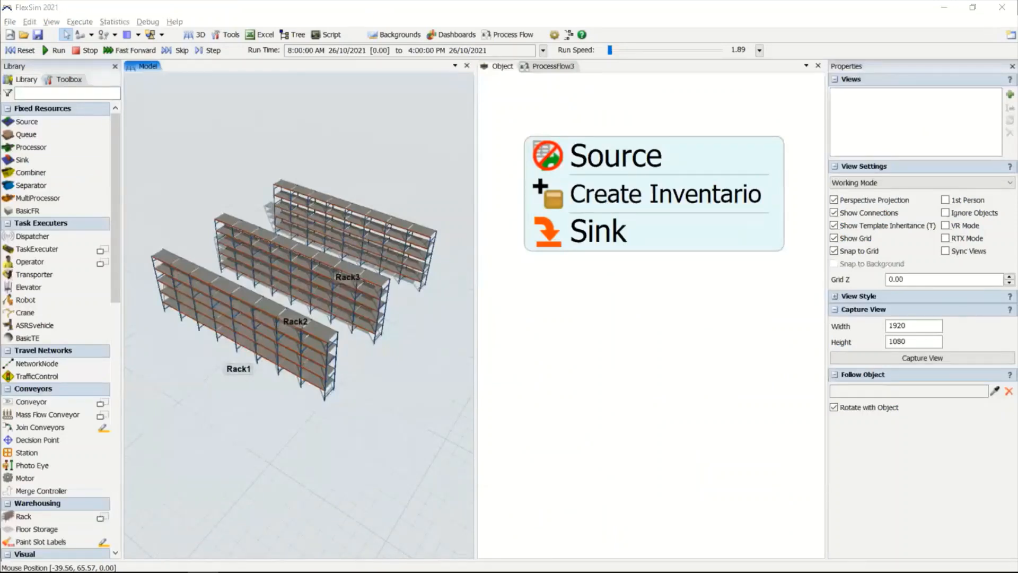
Step: Compare the process flow activity library for ProcessFlow3 with the 3D model's object library and the toolbox contents
left_click(521, 281)
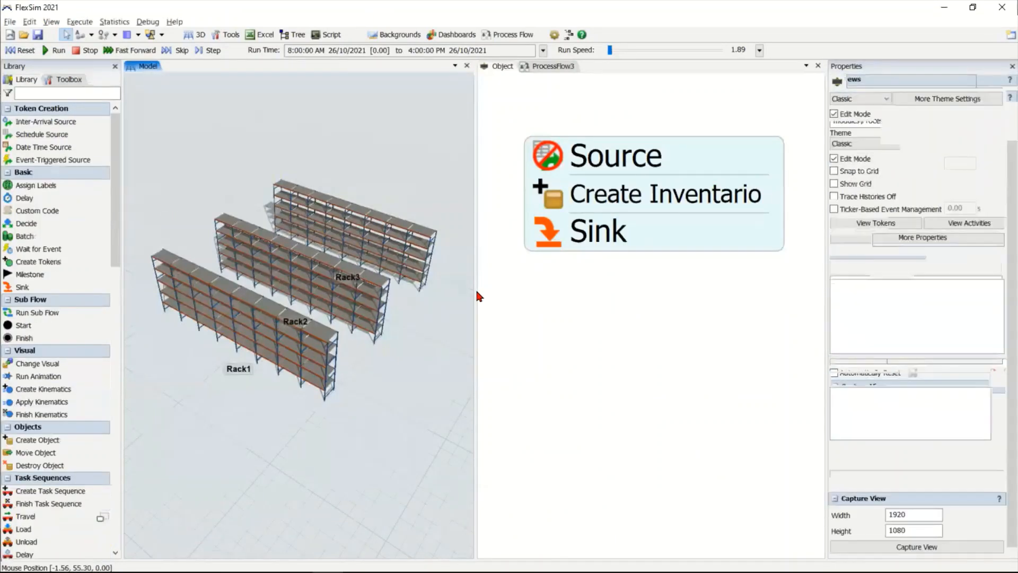
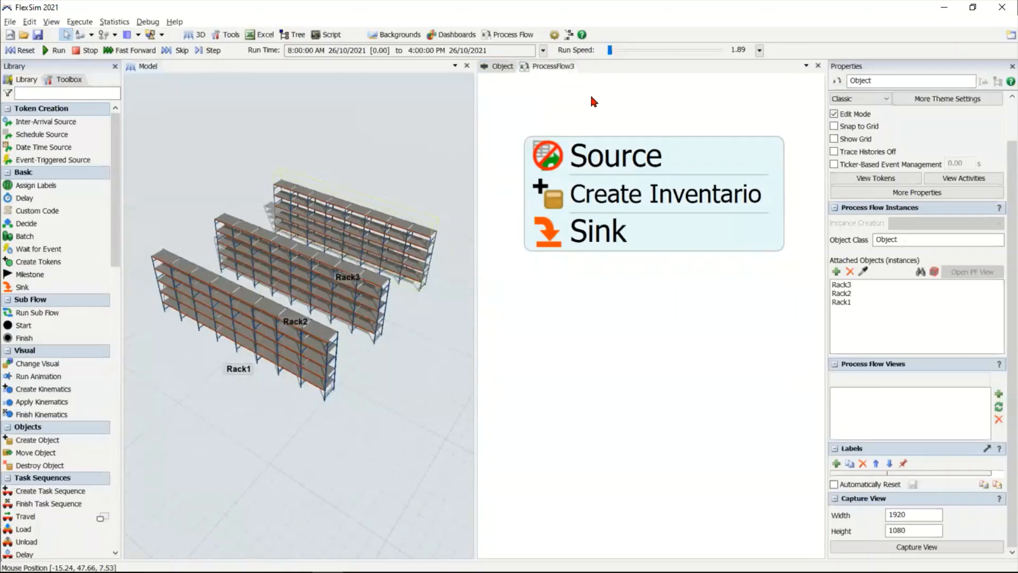
left_click(553, 66)
scroll(87, 344, "down", 6)
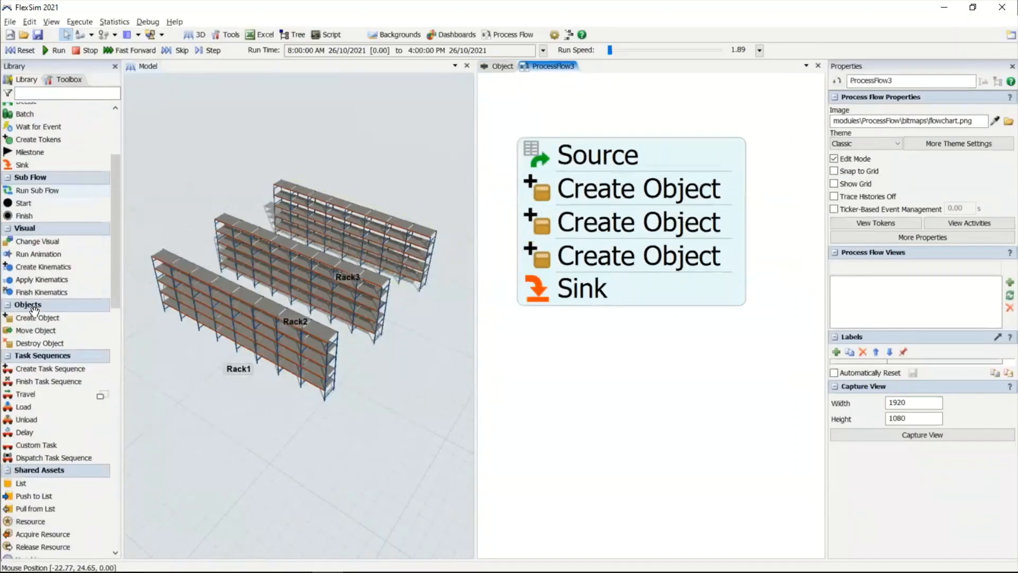
left_click(50, 83)
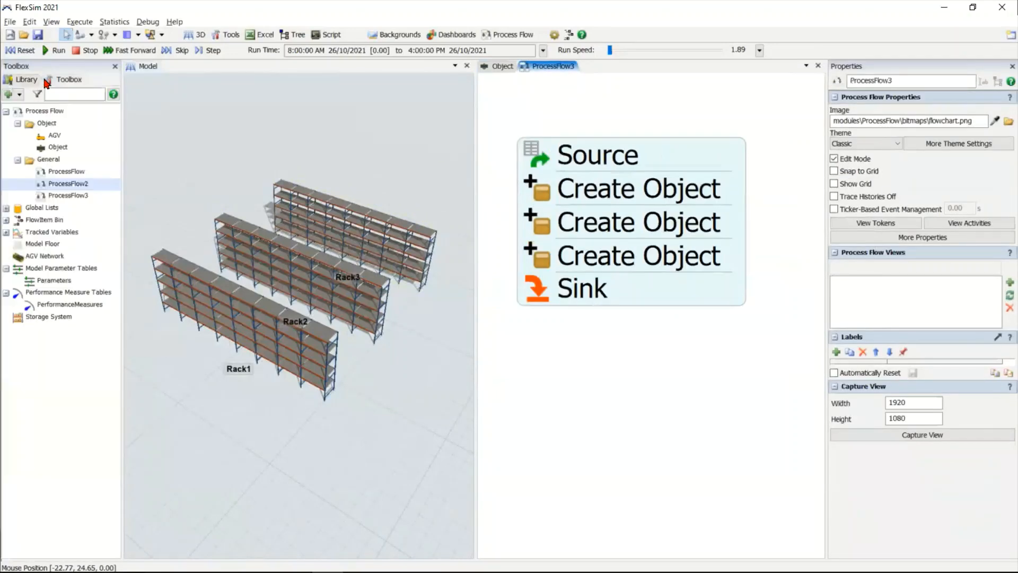
left_click(24, 80)
scroll(75, 296, "up", 4)
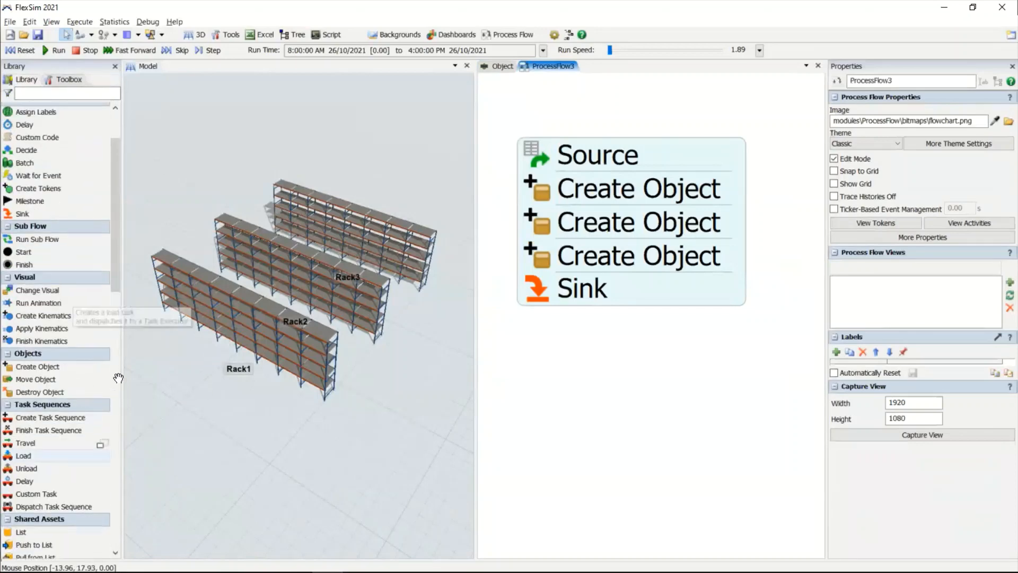
left_click(156, 392)
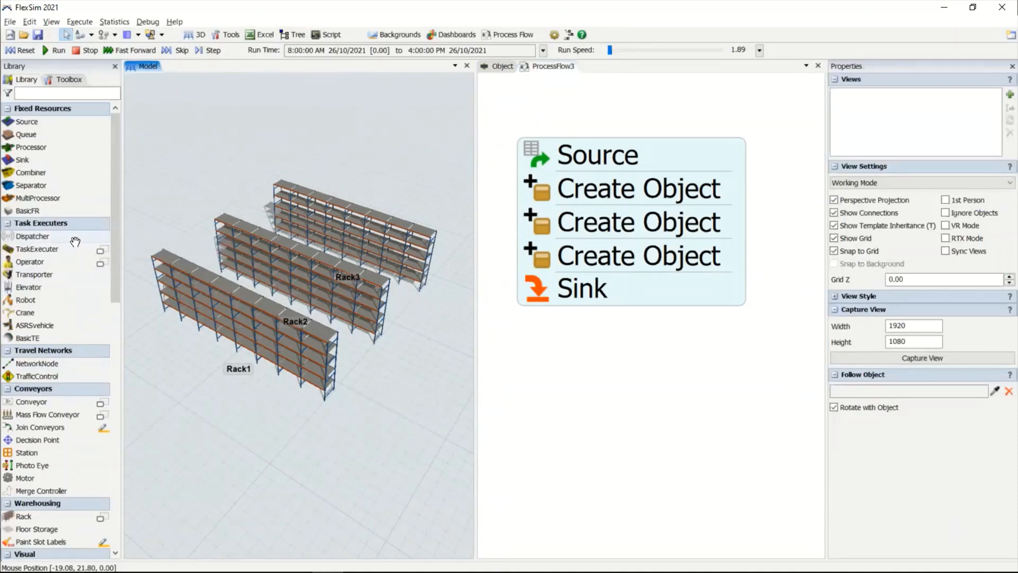
left_click(69, 79)
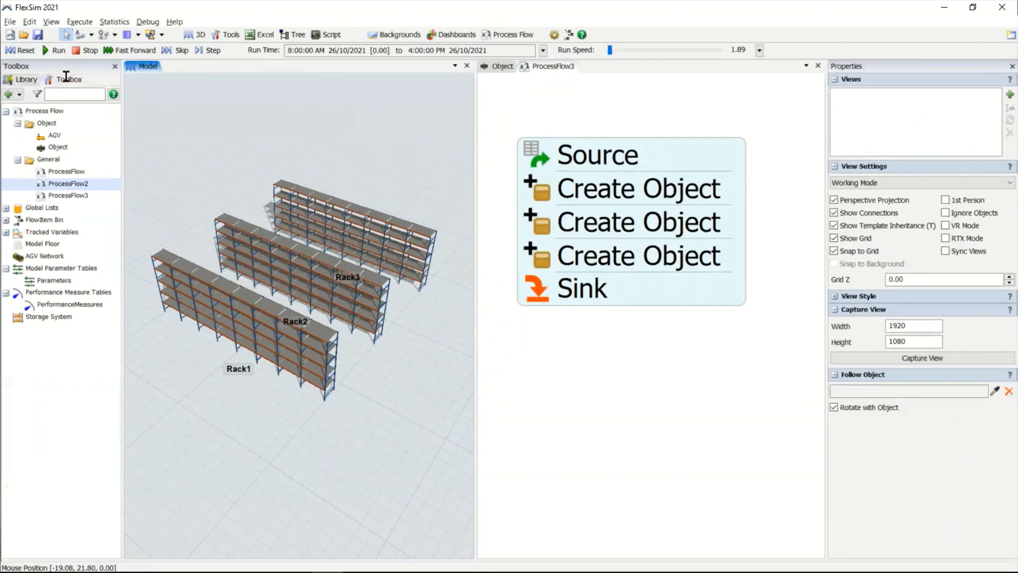
left_click(622, 374)
left_click(26, 79)
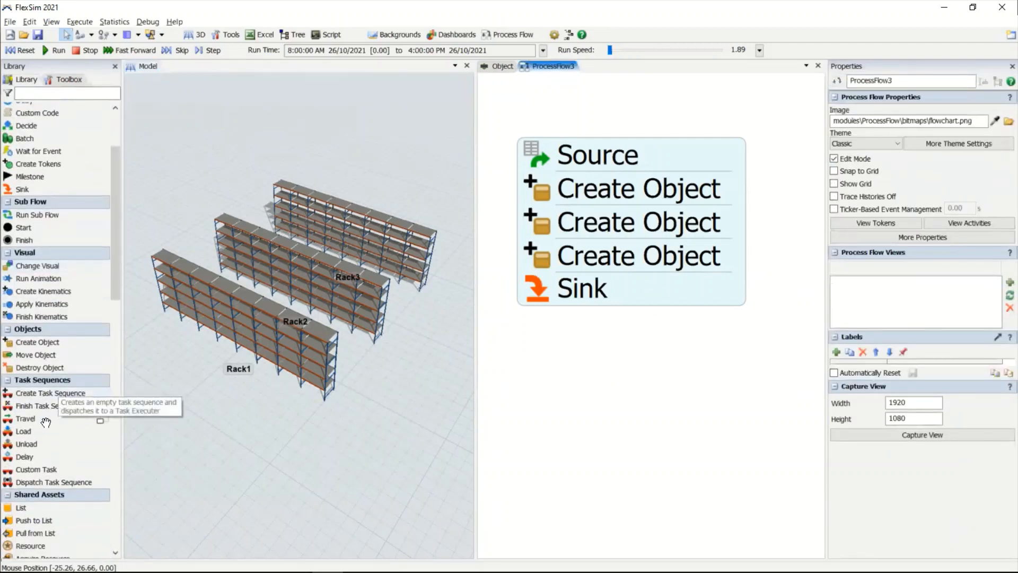
scroll(566, 374, "down", 1)
left_click_drag(565, 375, 555, 374)
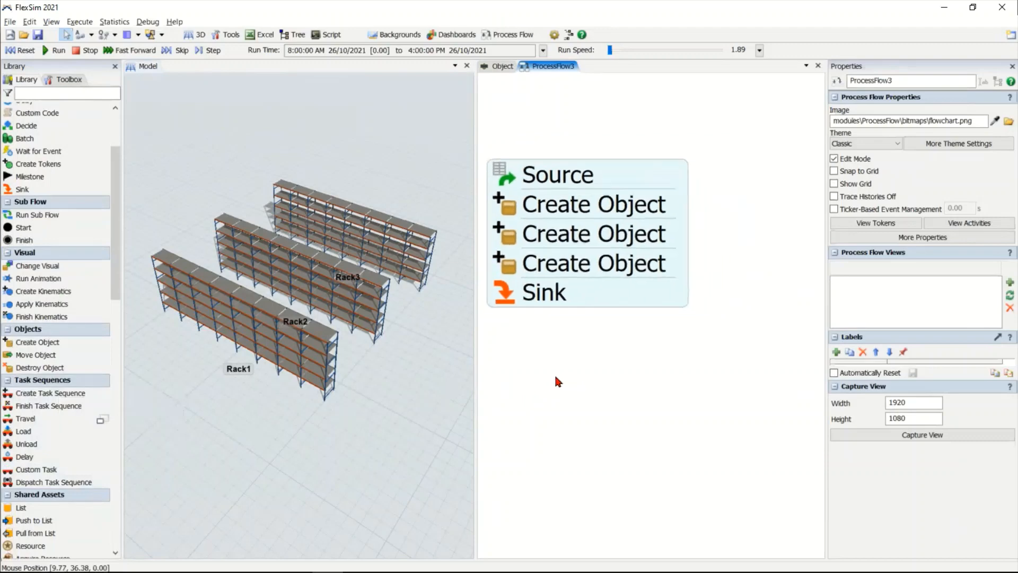
scroll(613, 379, "down", 1)
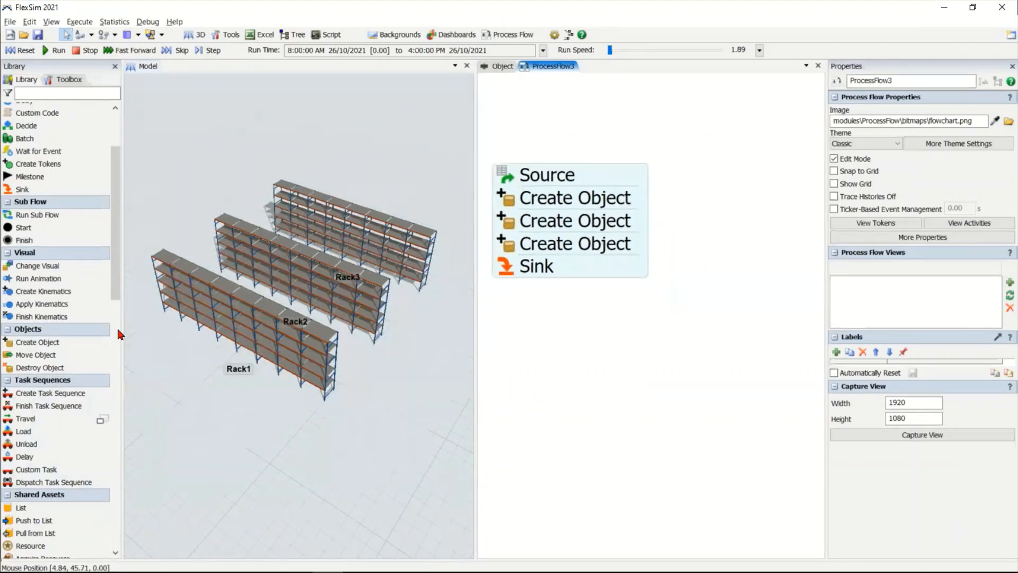
scroll(76, 347, "up", 1)
scroll(72, 318, "up", 2)
Step: Try out a Resource shared asset below the activity block in ProcessFlow3 and remove it again
scroll(72, 328, "down", 10)
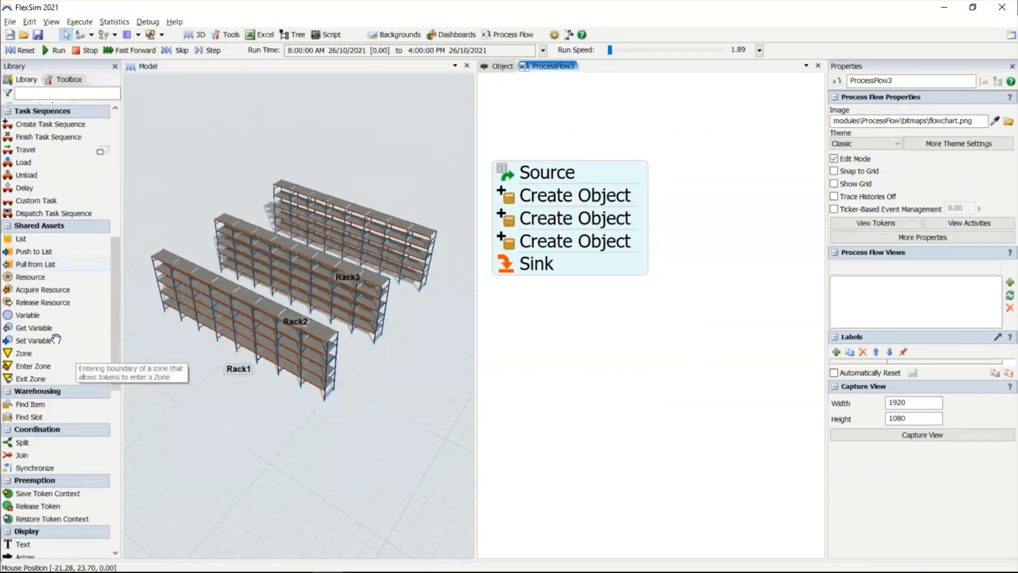
left_click_drag(54, 280, 563, 359)
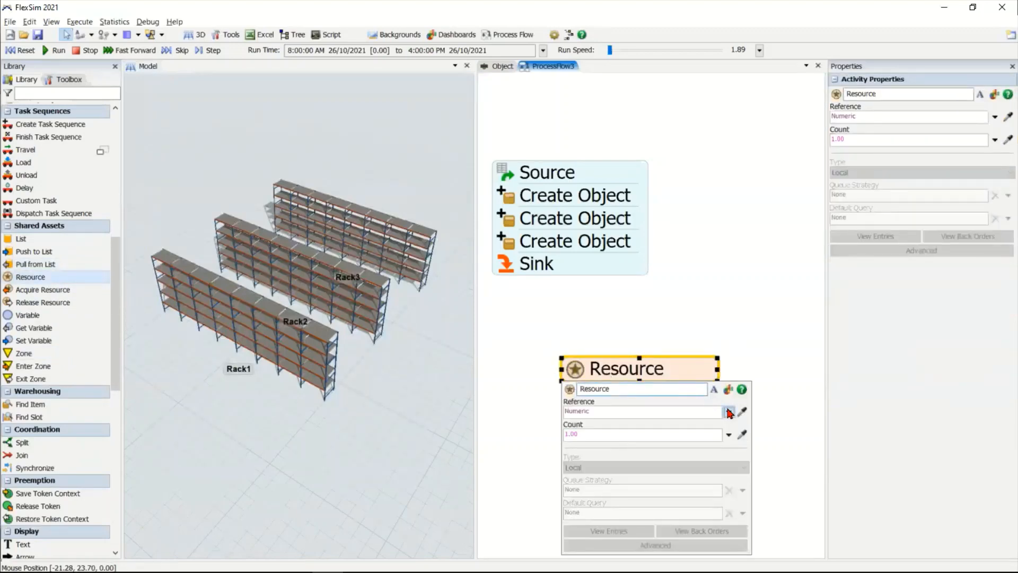
left_click(729, 411)
left_click(753, 396)
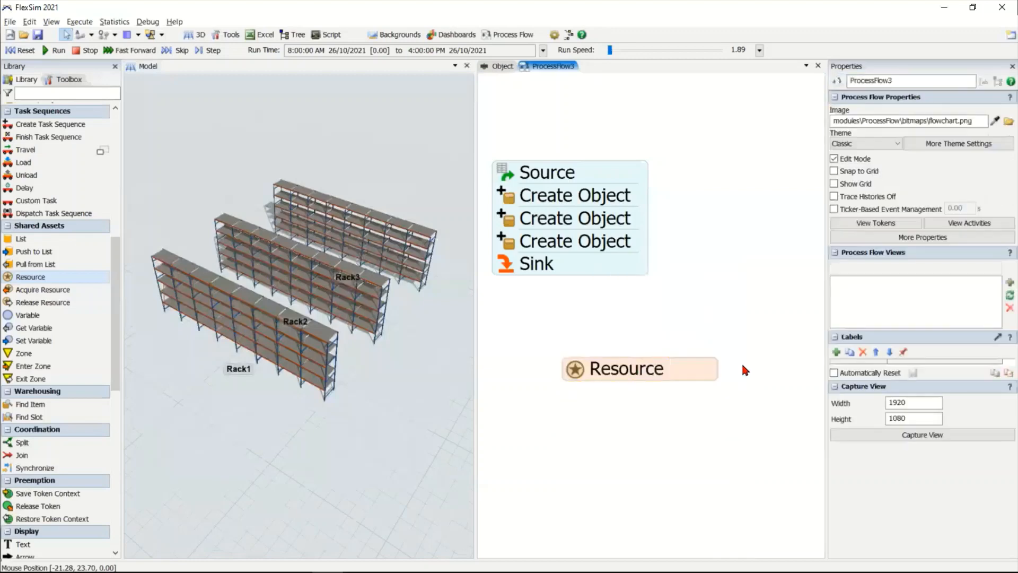
left_click(707, 369)
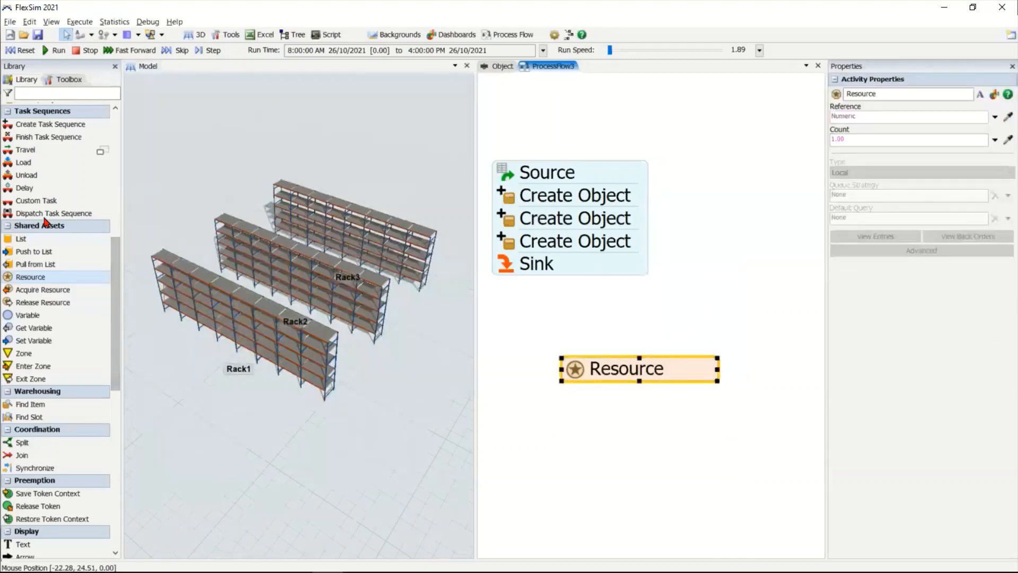
double_click(672, 368)
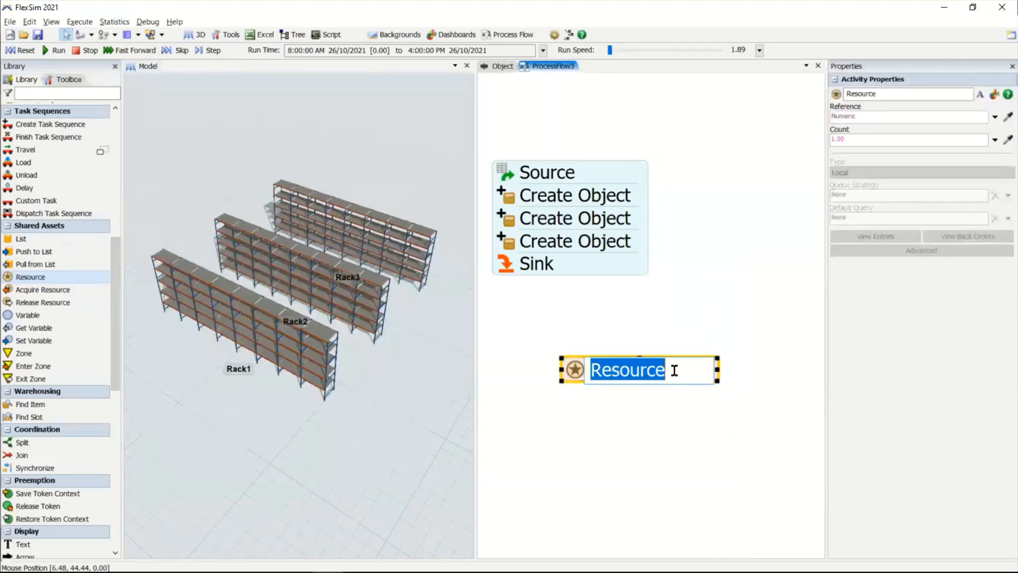
left_click(663, 392)
left_click(636, 373)
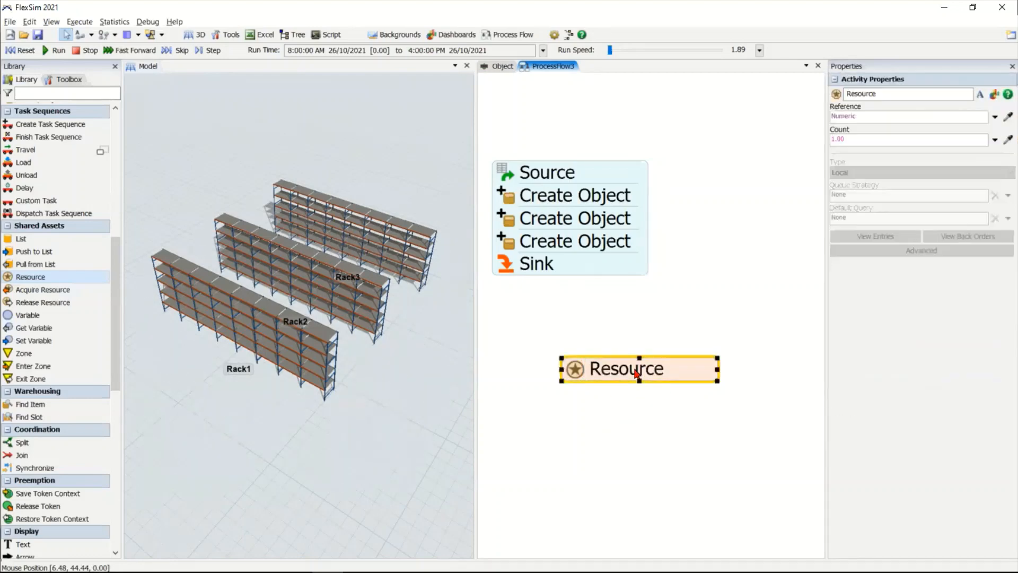
key("Delete")
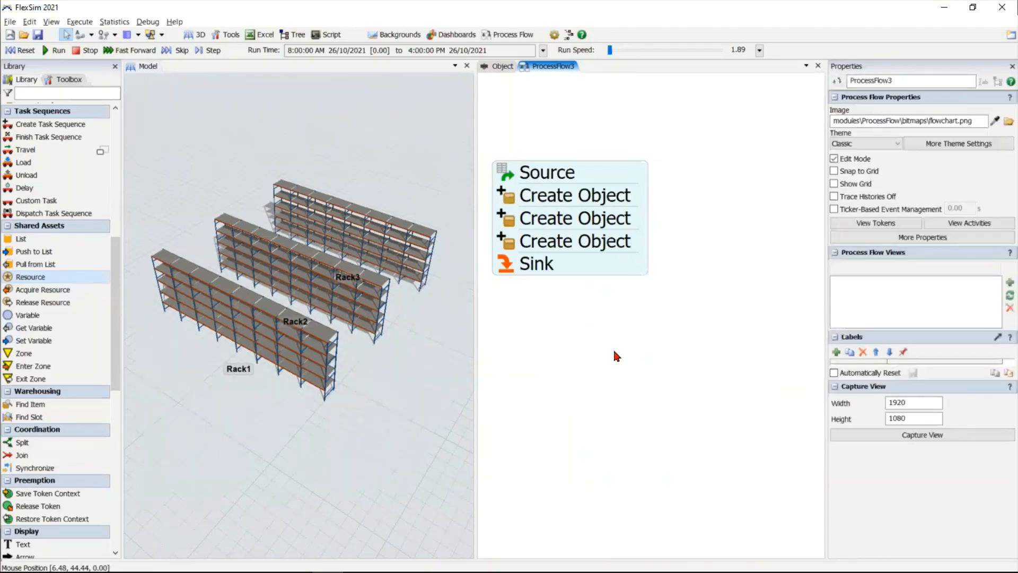
left_click_drag(590, 340, 644, 380)
scroll(636, 348, "up", 3)
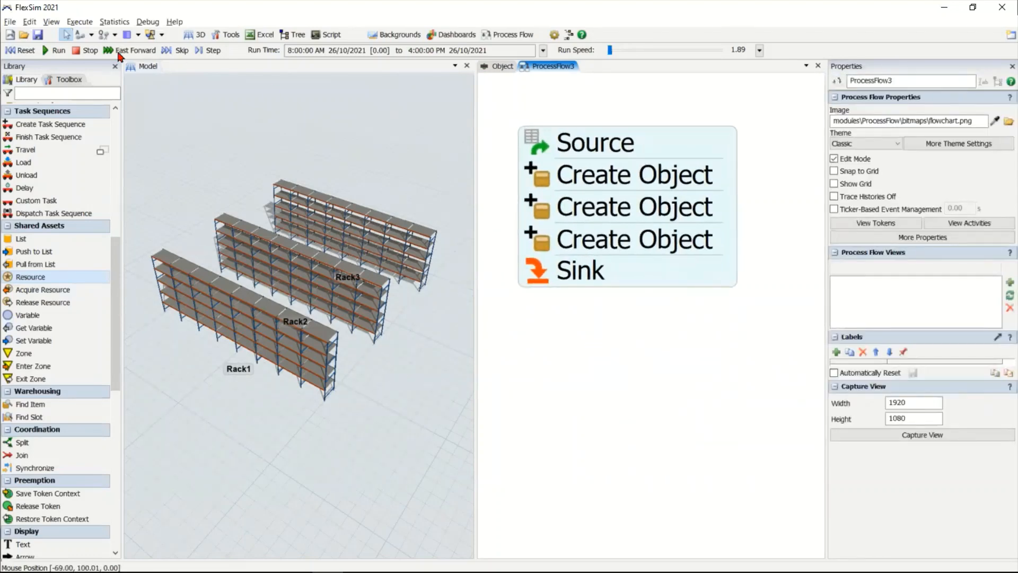
left_click(69, 79)
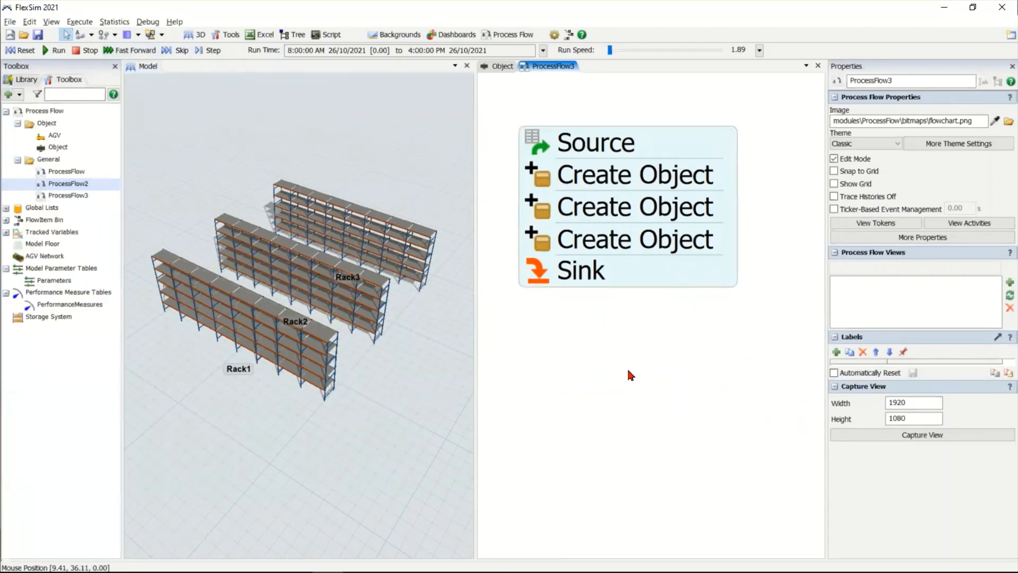
left_click(26, 79)
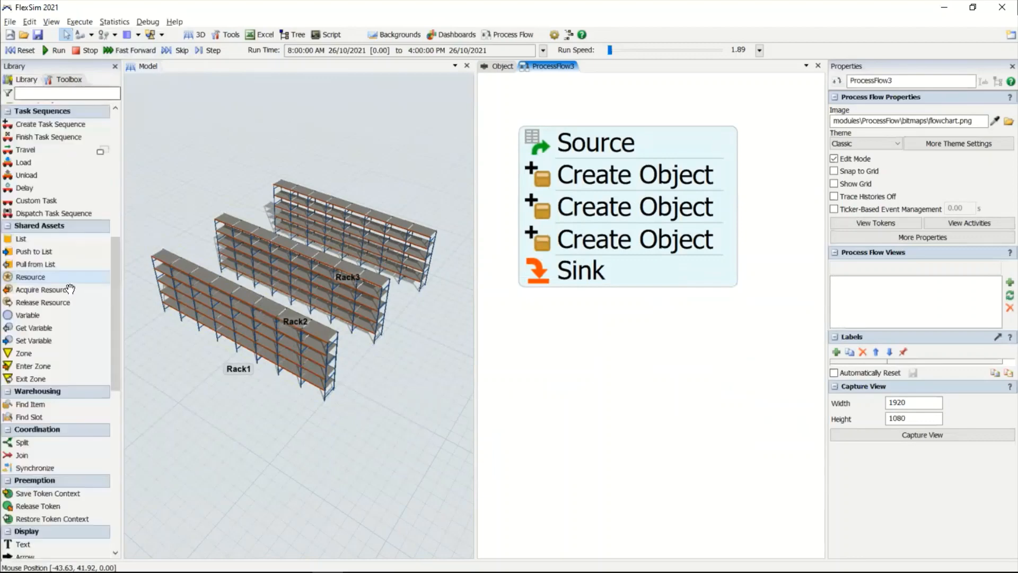
scroll(69, 294, "up", 2)
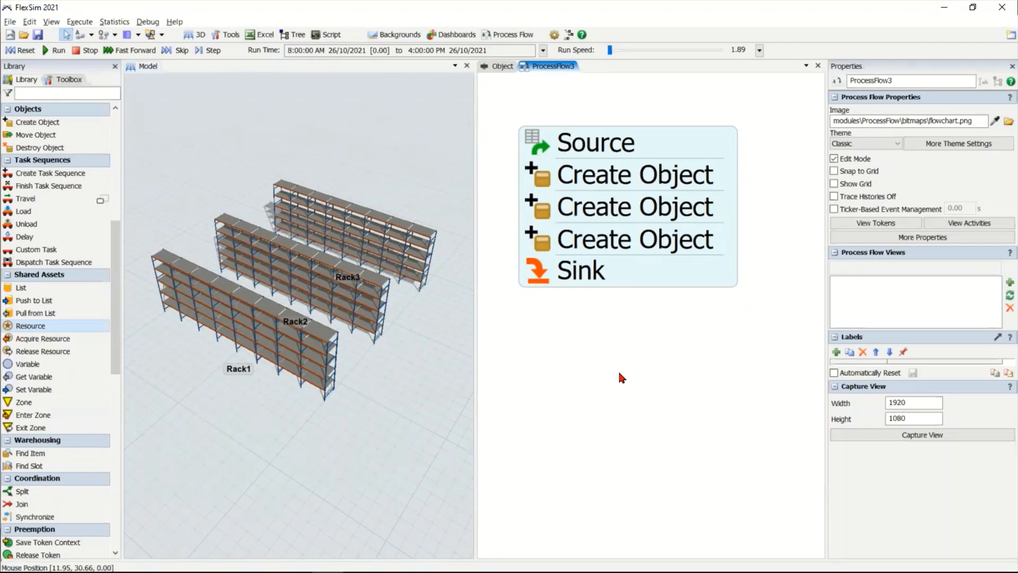
Step: Add a new general process flow and place an Inter-Arrival Source near its upper edge
left_click(507, 35)
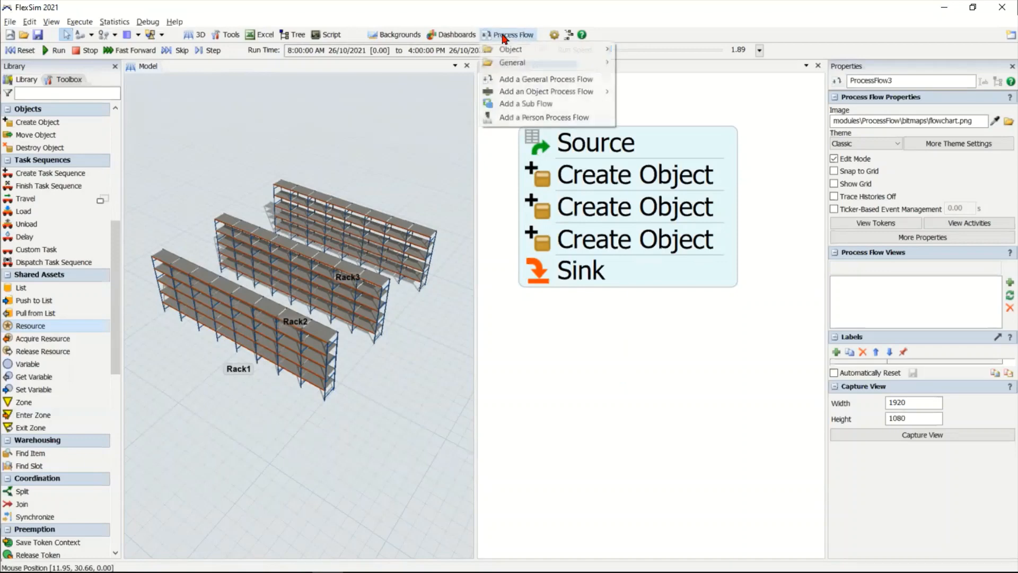
left_click(549, 78)
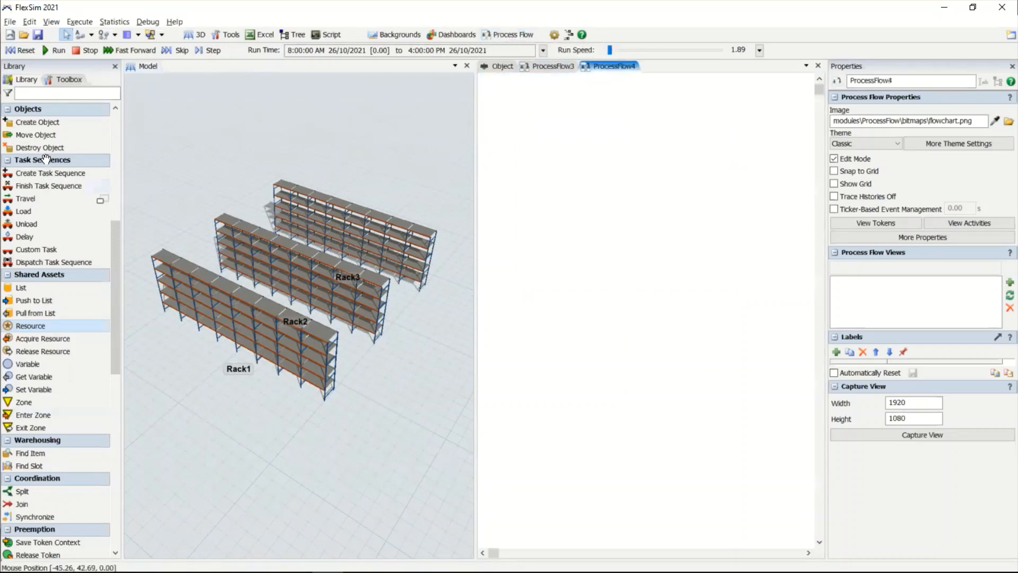
scroll(60, 165, "up", 8)
left_click_drag(61, 121, 501, 125)
scroll(575, 221, "up", 4)
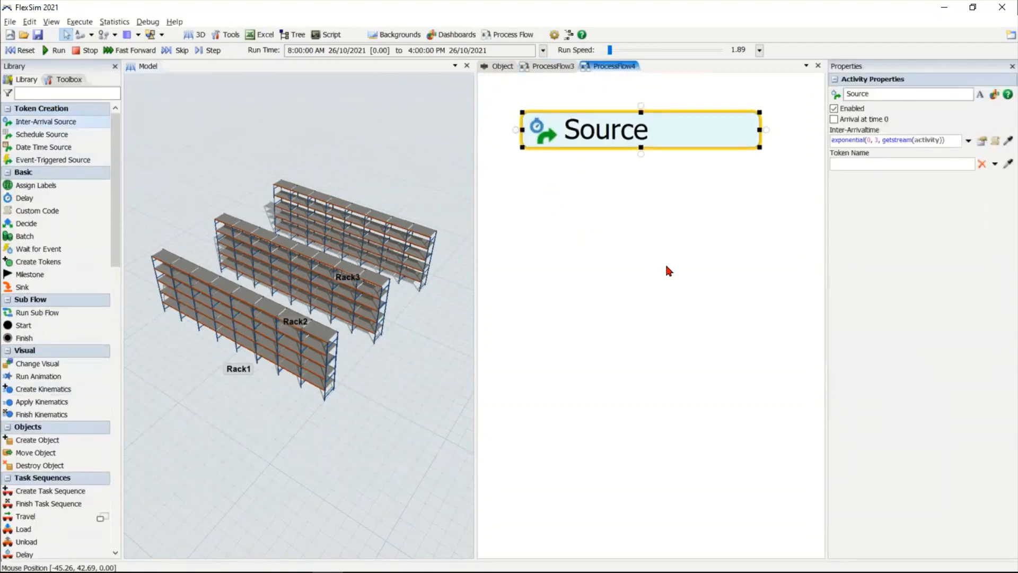
Step: Add a Schedule Source, a Date Time Source and an Event-Triggered Source, aligned with the Inter-Arrival Source in a two-by-two grid
left_click_drag(475, 223, 211, 222)
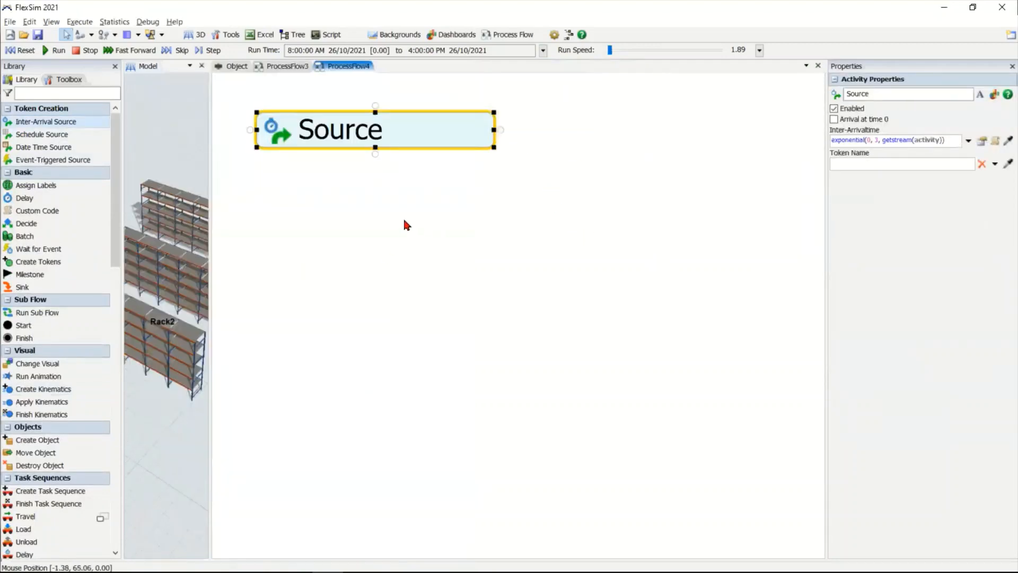
left_click_drag(65, 136, 607, 123)
left_click_drag(661, 147, 593, 148)
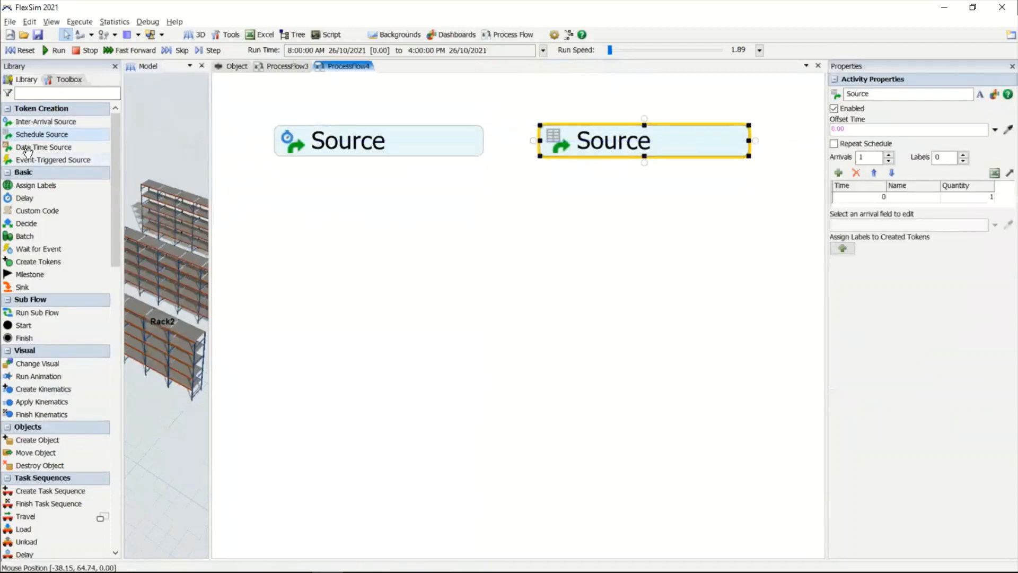
left_click_drag(238, 260, 291, 286)
left_click_drag(399, 299, 371, 252)
left_click_drag(58, 160, 605, 243)
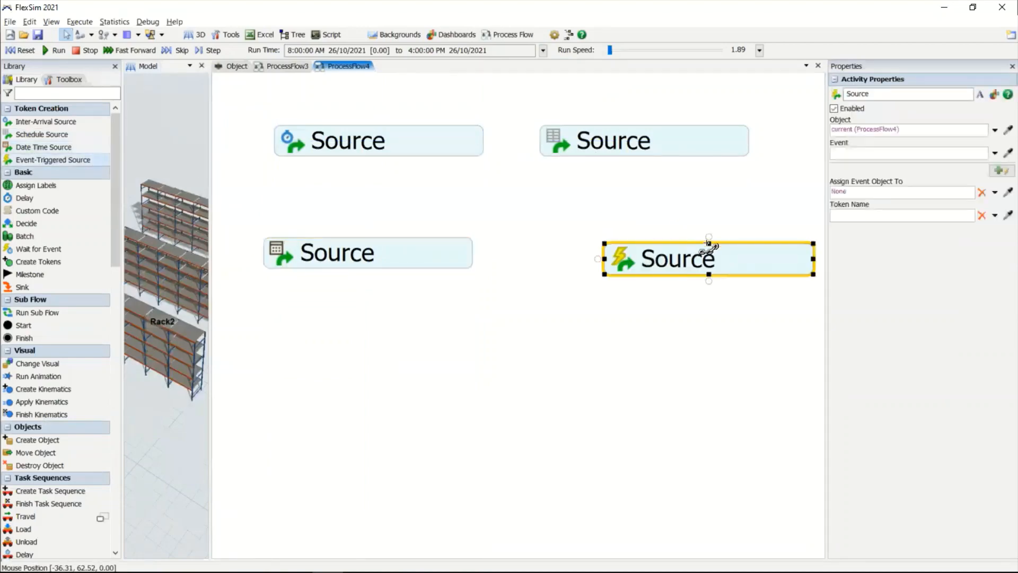
left_click_drag(724, 260, 659, 254)
left_click_drag(396, 260, 407, 259)
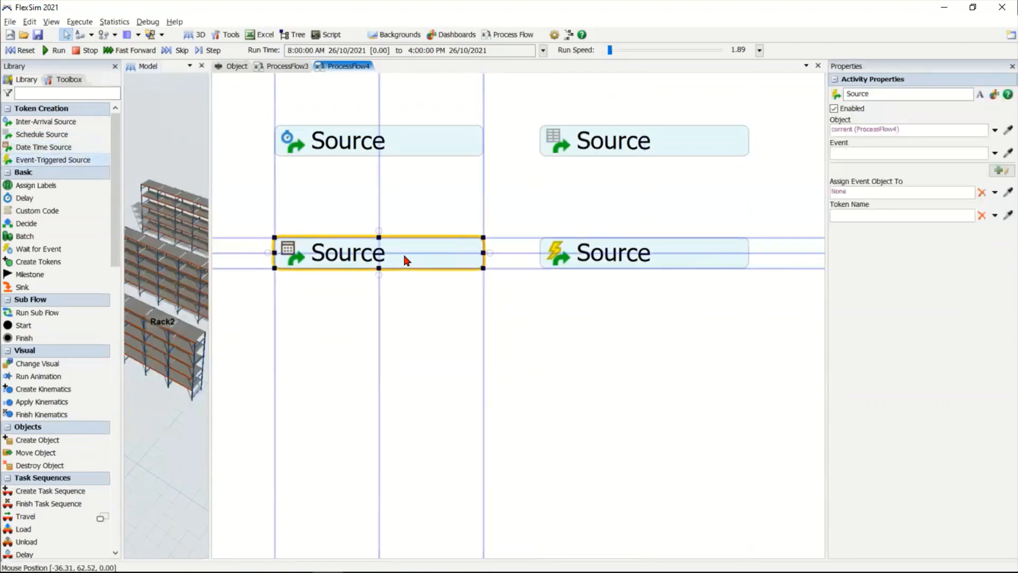
Step: Examine the quick properties of each of the four source types in ProcessFlow4
double_click(294, 134)
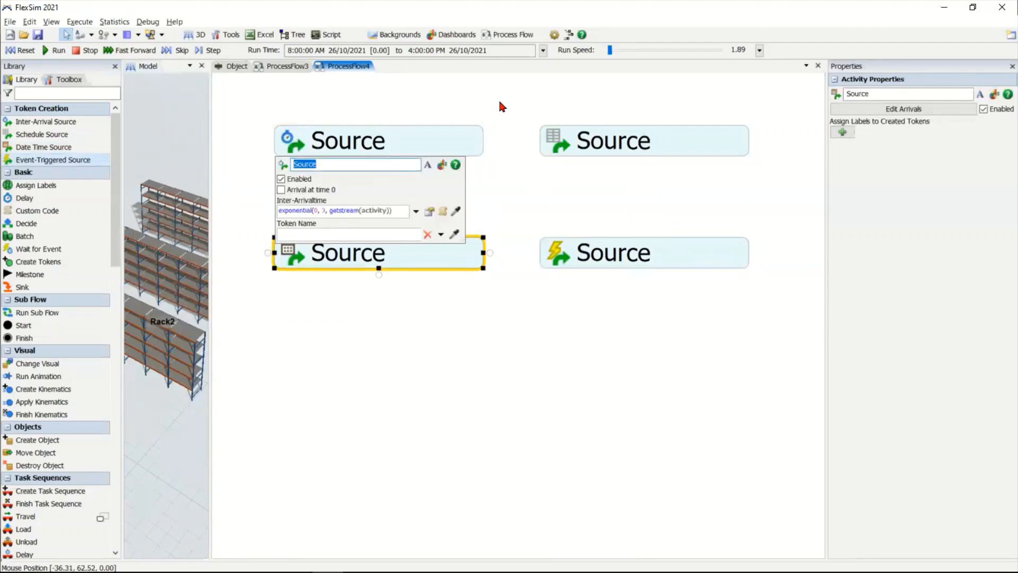
double_click(559, 146)
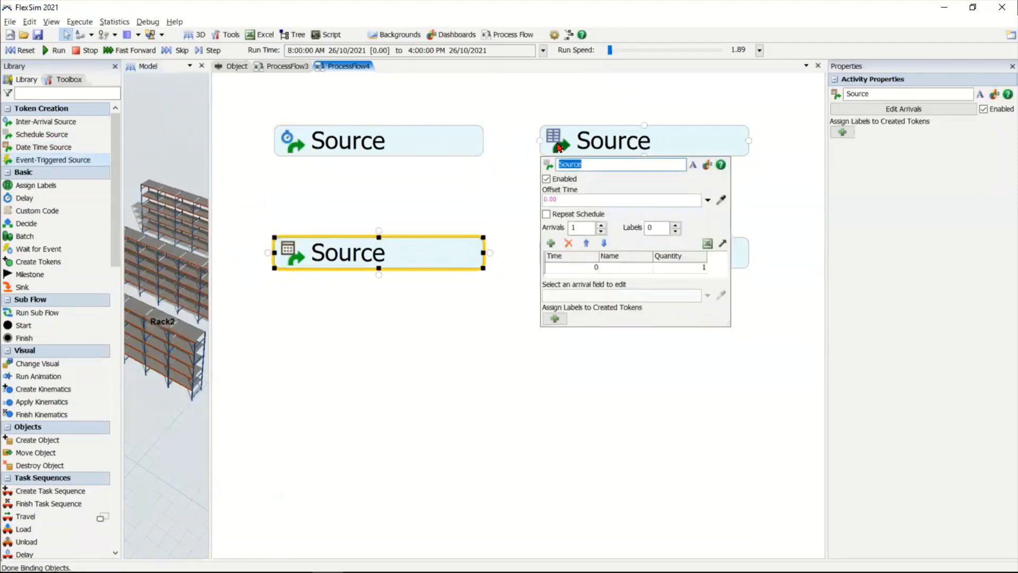
double_click(297, 255)
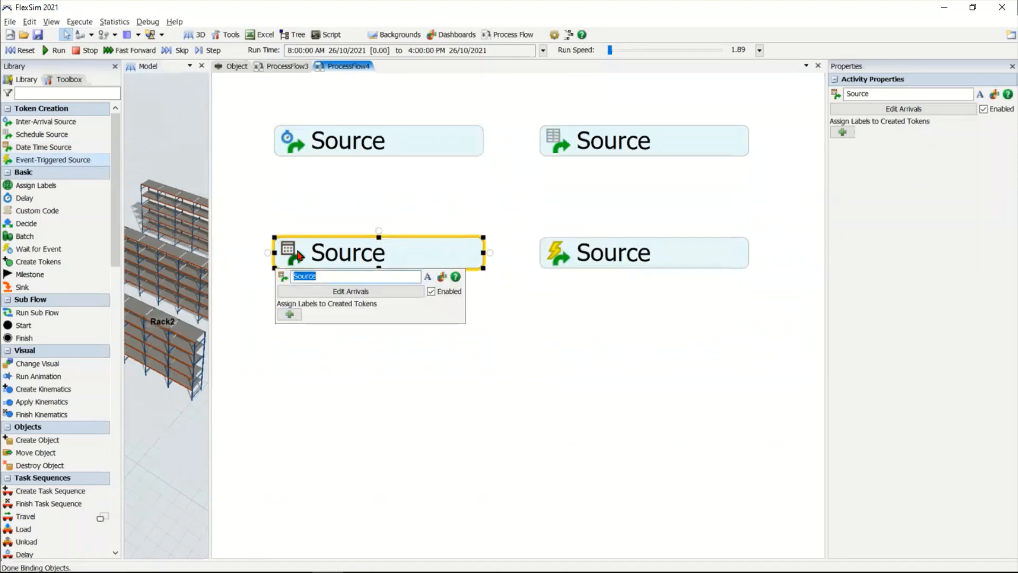
double_click(558, 255)
left_click(465, 323)
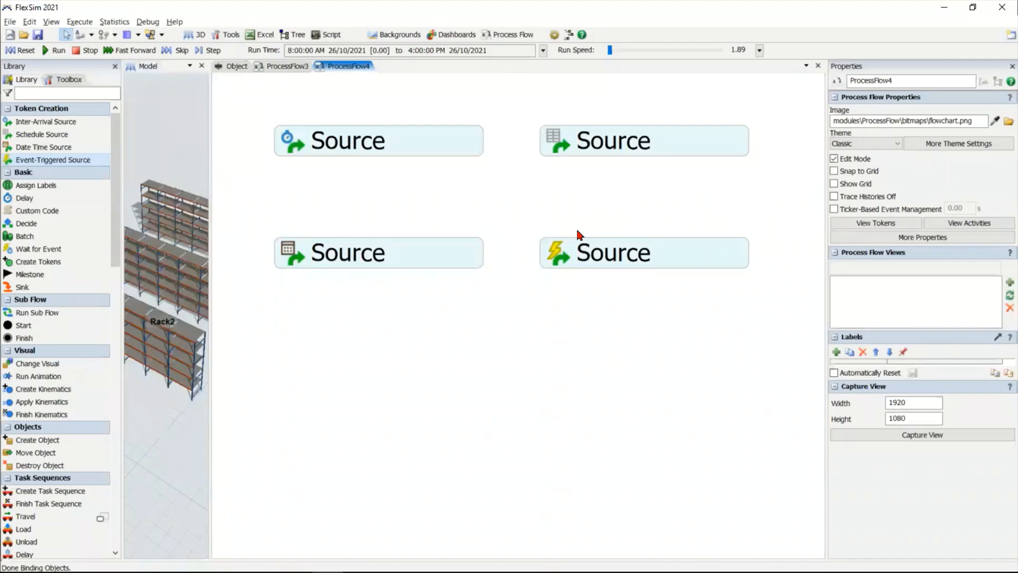
Step: Enable the Source activity above Create Inventario in the Object process flow
left_click_drag(211, 198, 409, 197)
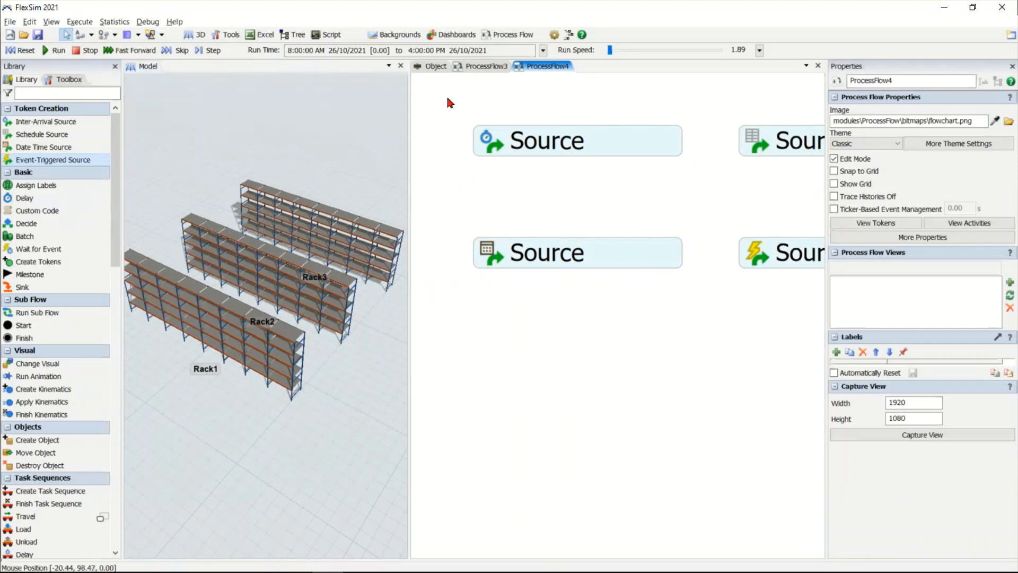
left_click(428, 67)
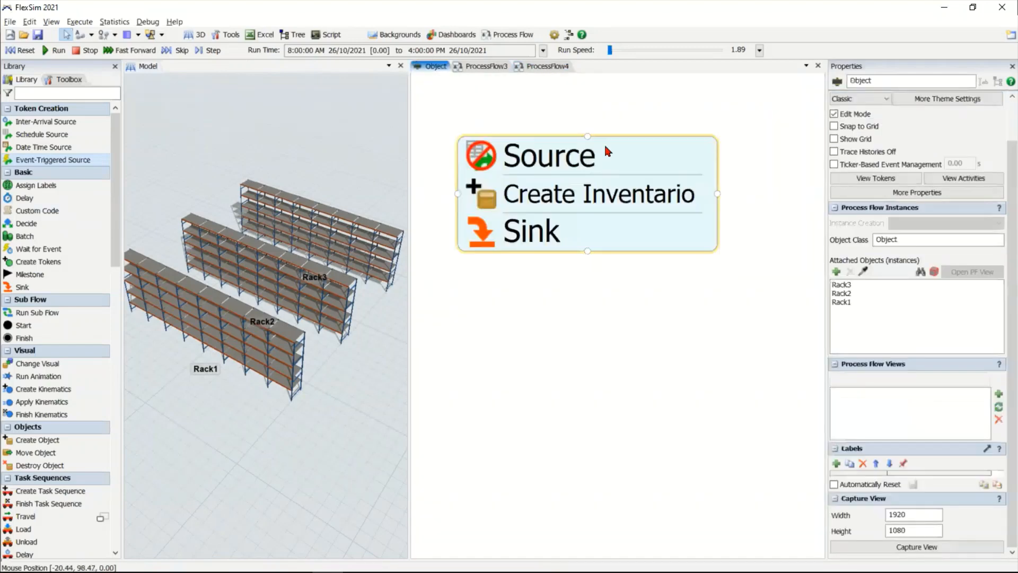
left_click(488, 159)
left_click(474, 198)
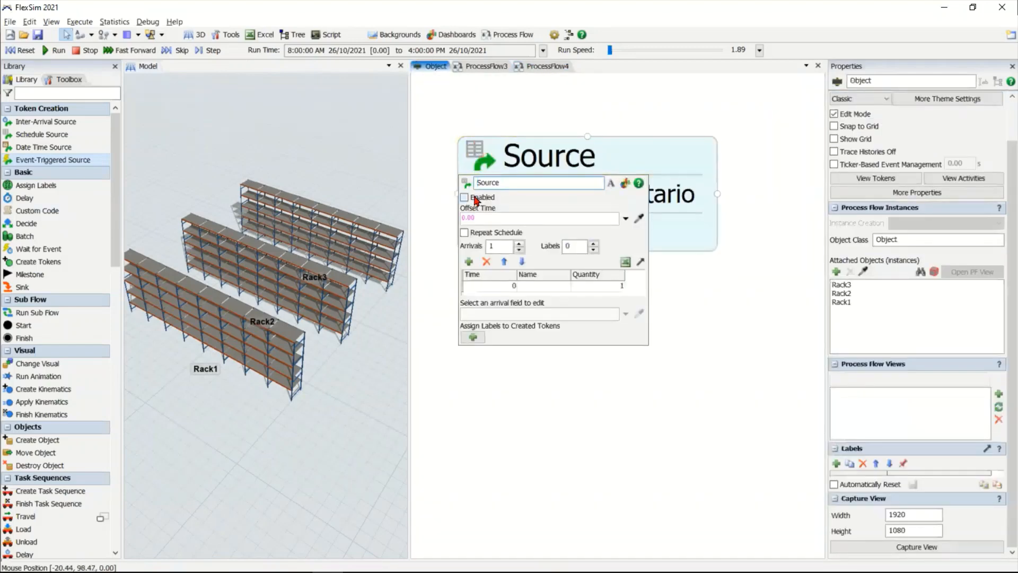
Step: Insert an Assign Labels activity between Source and Create Inventario in the Object process flow
left_click(573, 197)
left_click_drag(477, 195, 535, 270)
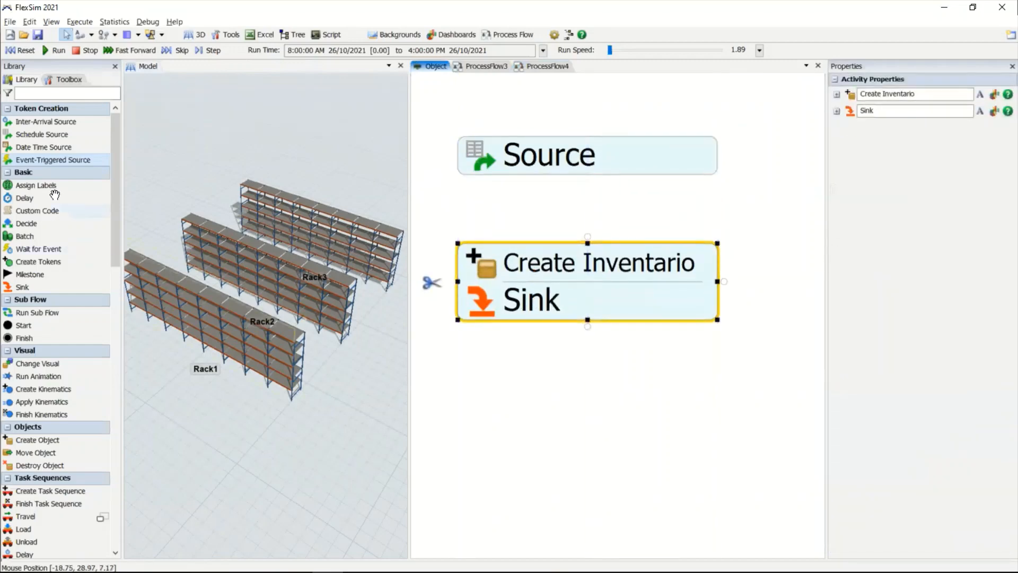
left_click_drag(35, 185, 540, 206)
left_click_drag(537, 258, 517, 213)
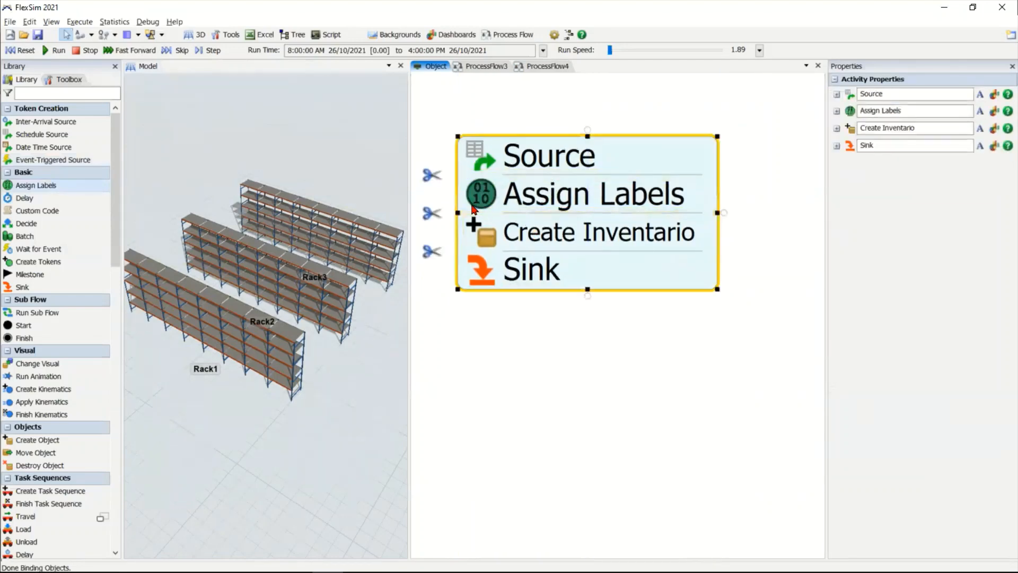
Step: Name the first label in Assign Labels cantidad and set its value to duniform(100,500)
double_click(517, 204)
double_click(471, 288)
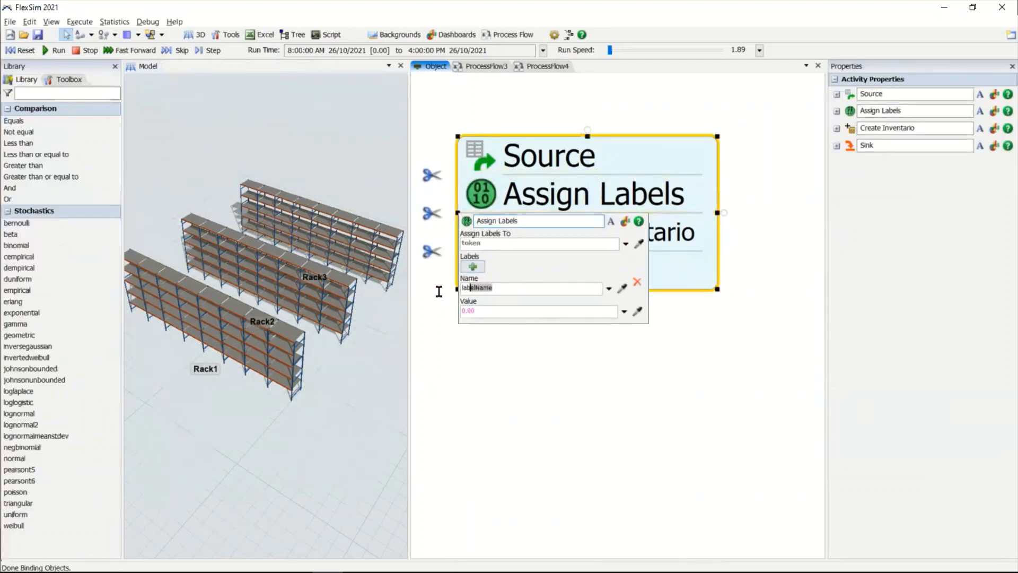
type("lab")
key("BackSpace")
key("BackSpace")
key("BackSpace")
type("cantidad")
key("Tab")
type("dun")
key("Return")
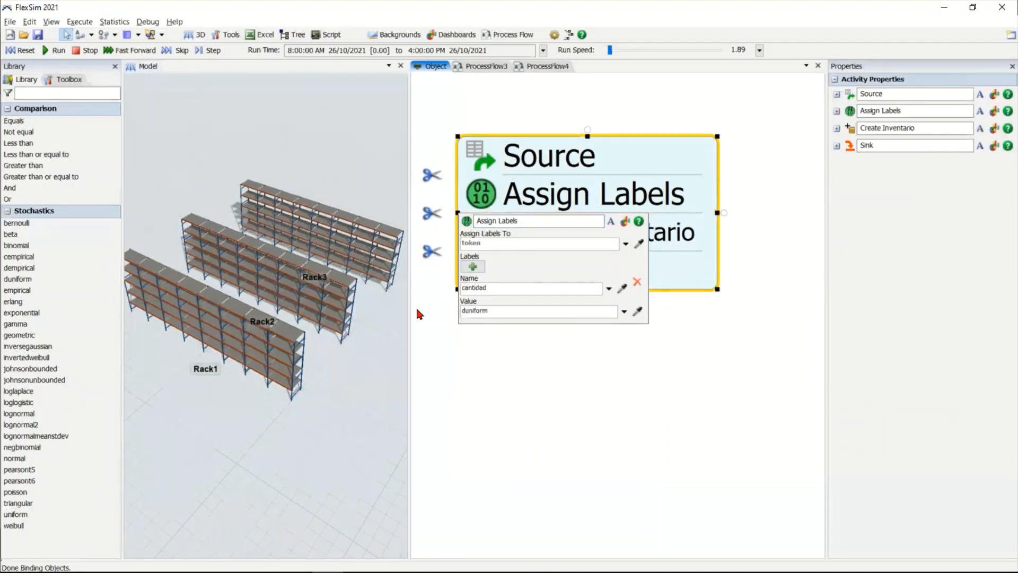
type("(100")
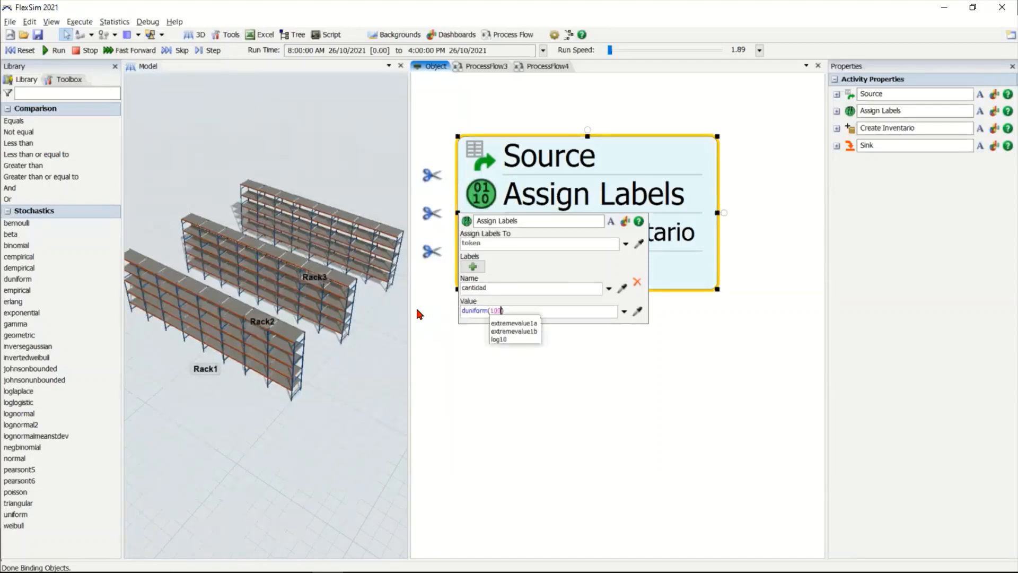
type(",500")
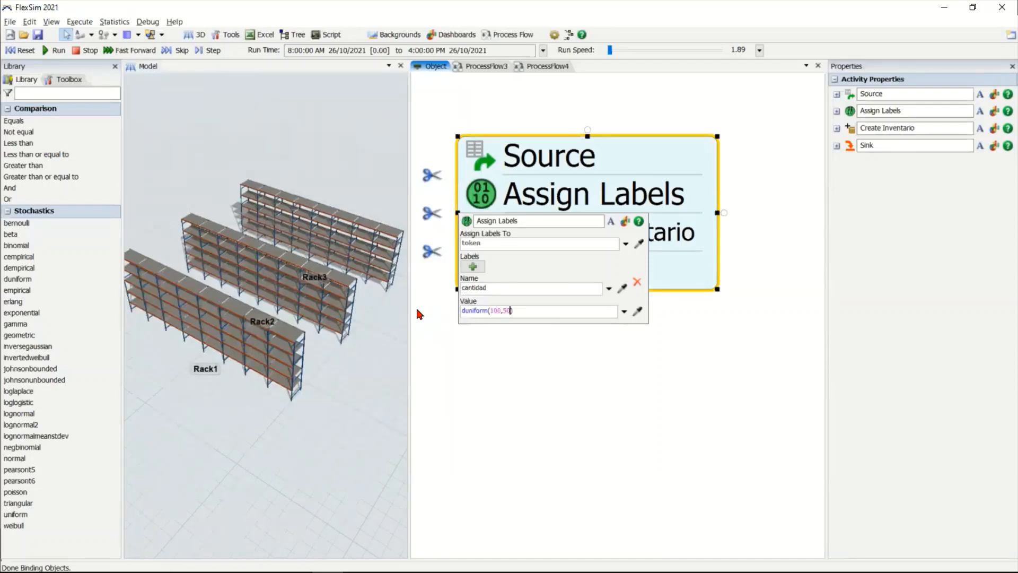
Step: Add a second label named tipoProducto to Assign Labels with the value duniform(1,4)
left_click(473, 267)
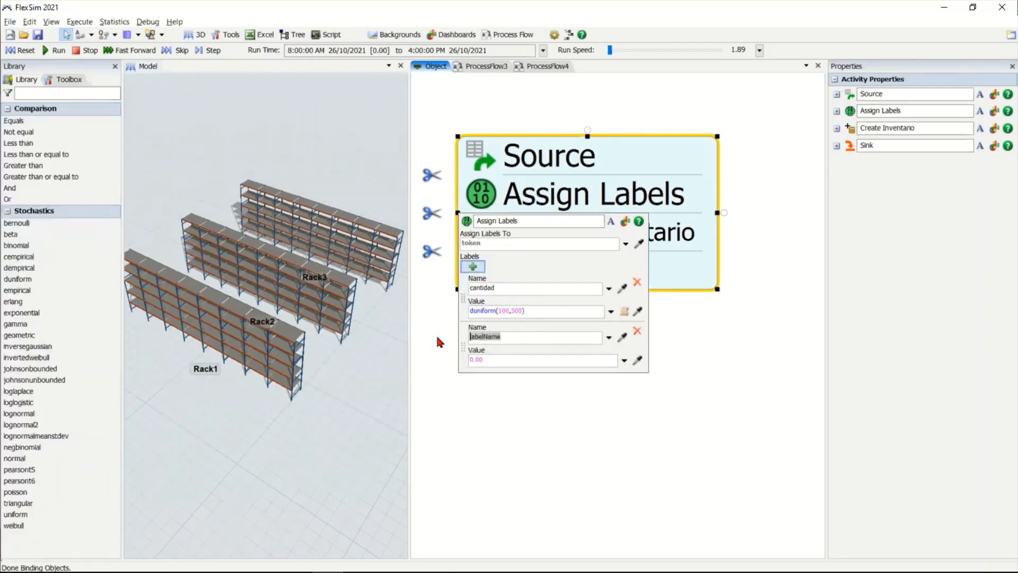
type("tipoProducto")
left_click(507, 363)
type("duni")
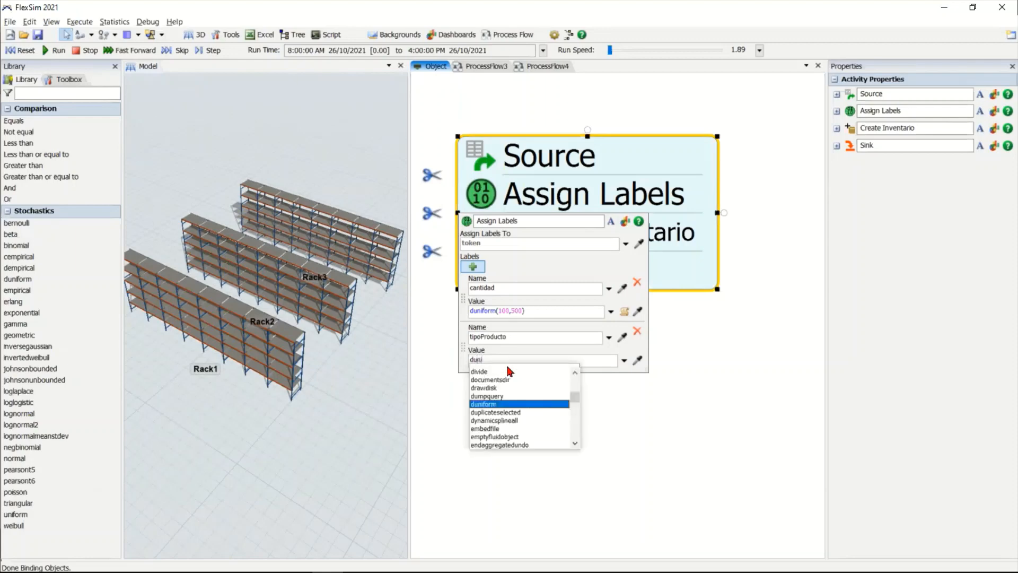
type("form(1,4)")
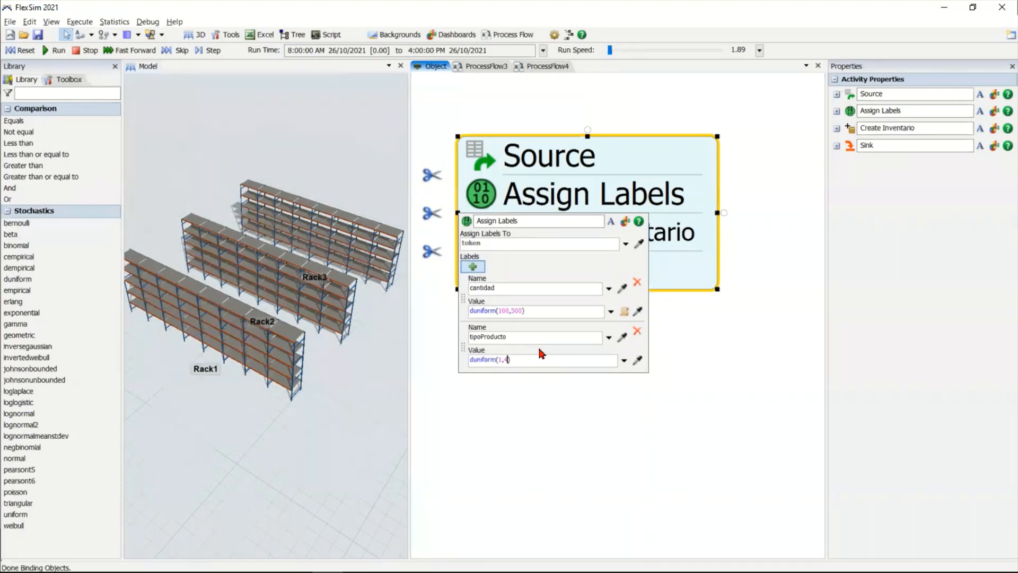
left_click(588, 466)
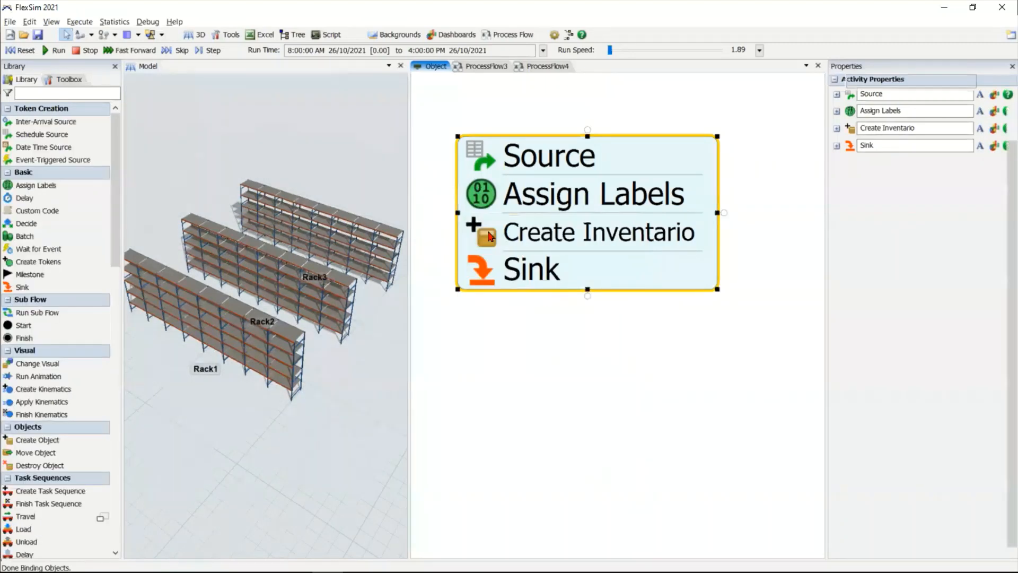
Step: Set the quantity of the Create Inventario activity to token.cantidad
left_click(488, 236)
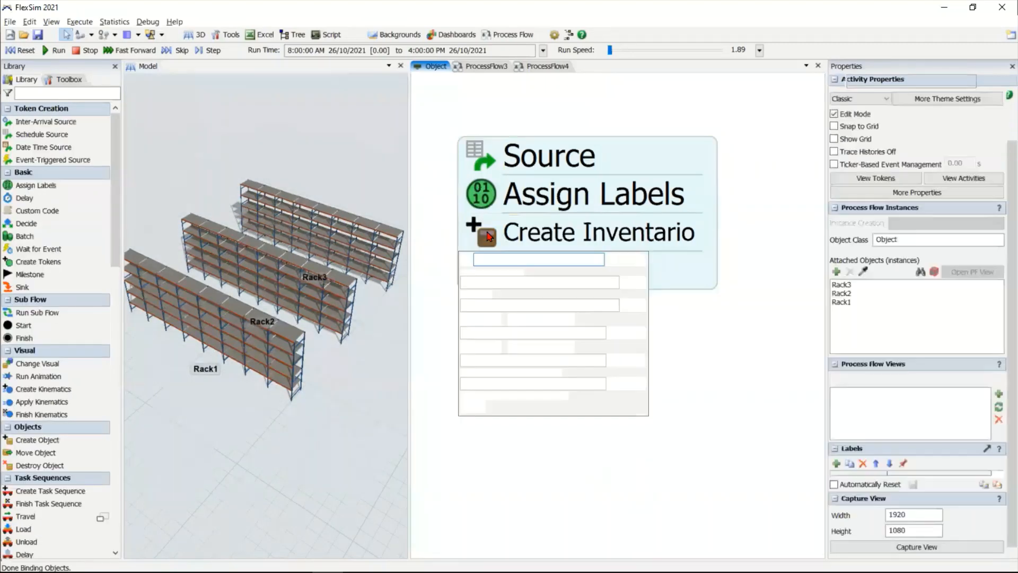
left_click(482, 303)
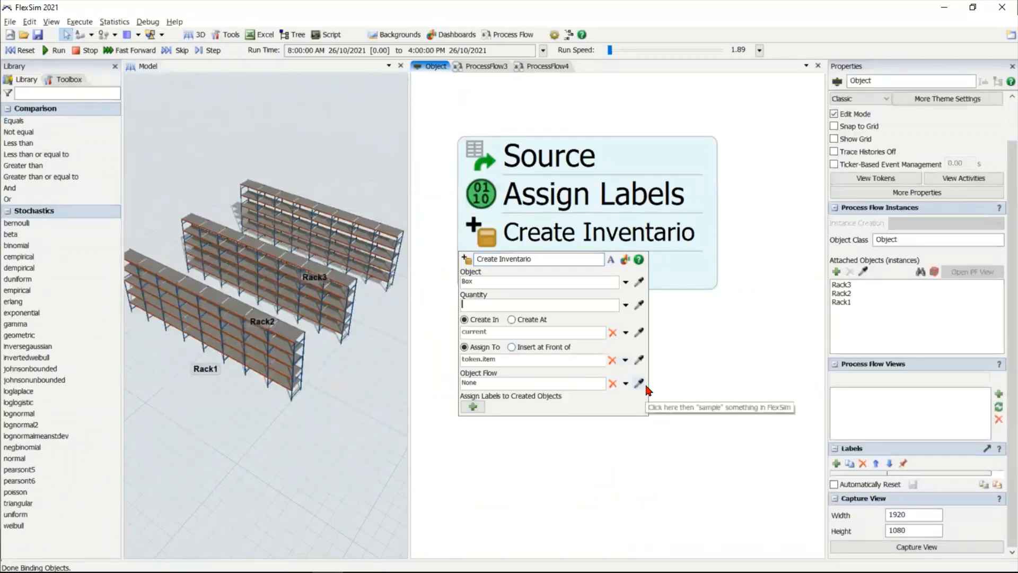
type("token.ca")
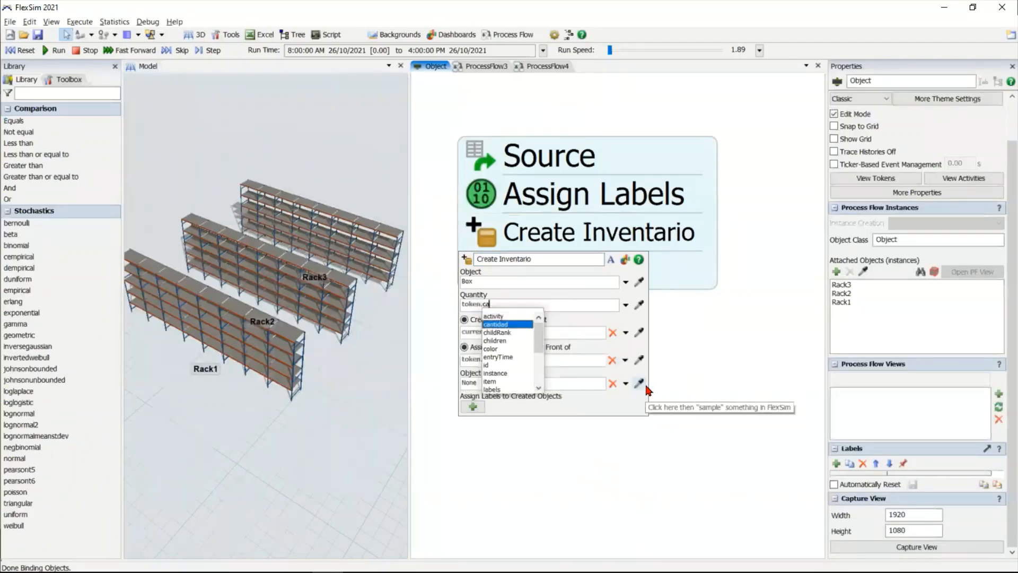
key("Return")
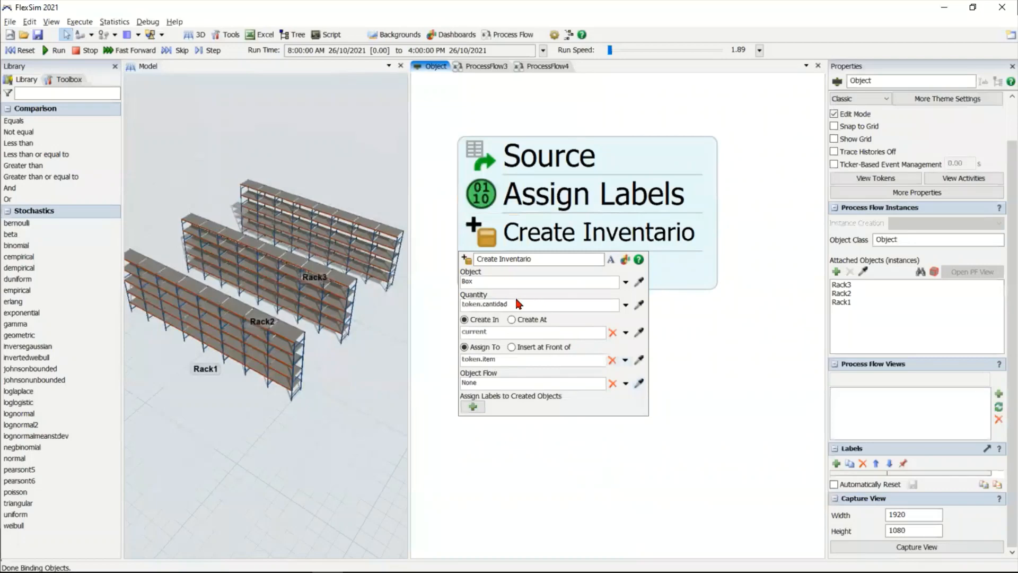
Step: Review how the Create Inventario quantity refers to the cantidad label defined in Assign Labels
left_click_drag(512, 303, 460, 304)
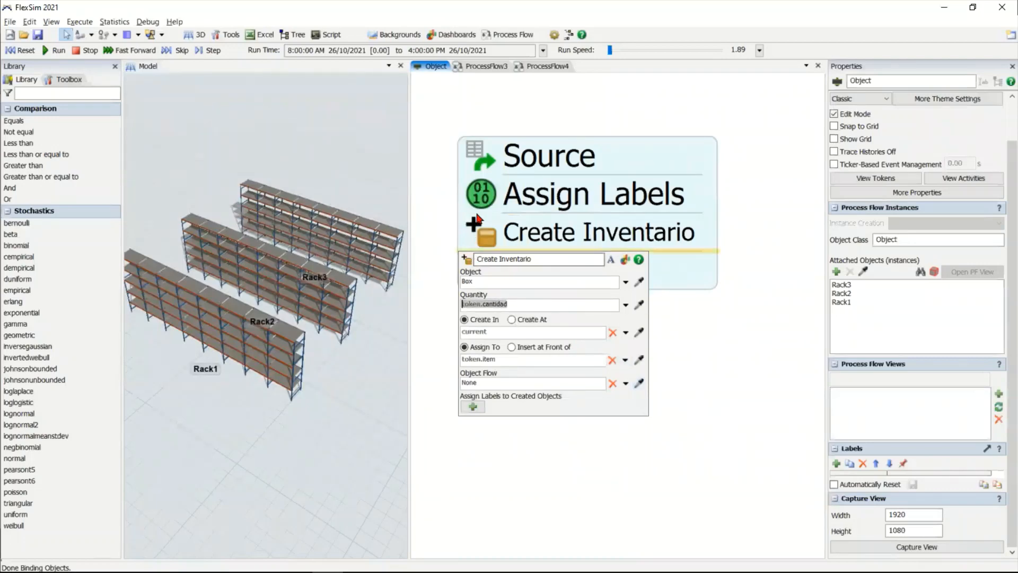
left_click(477, 192)
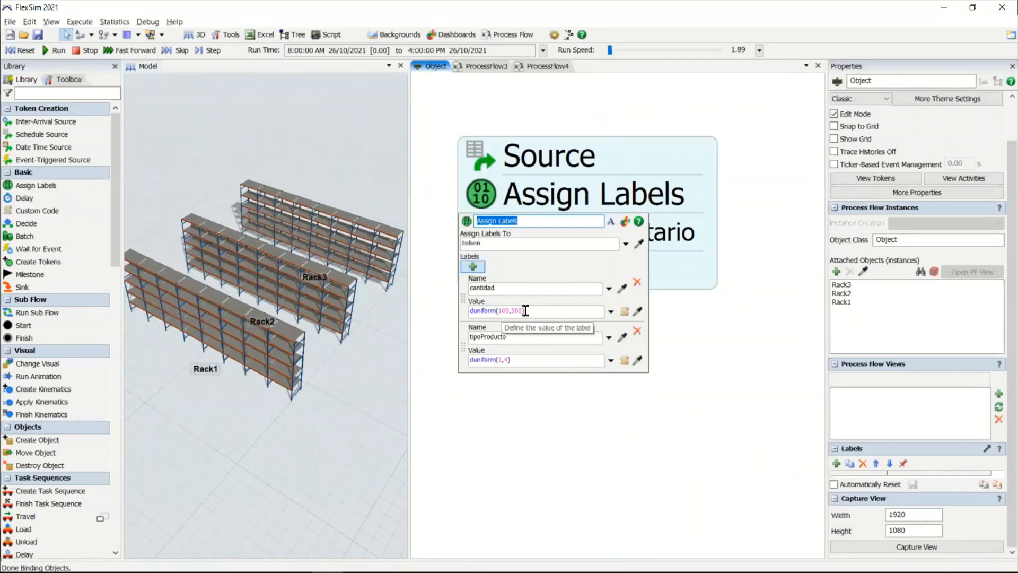
left_click(525, 311)
left_click_drag(524, 310, 468, 310)
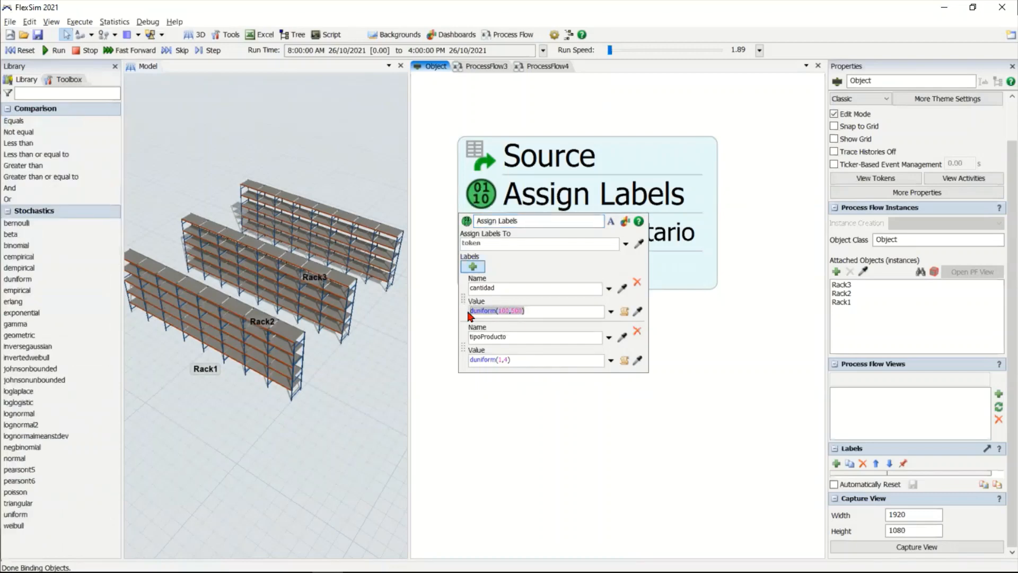
left_click(724, 343)
left_click(530, 232)
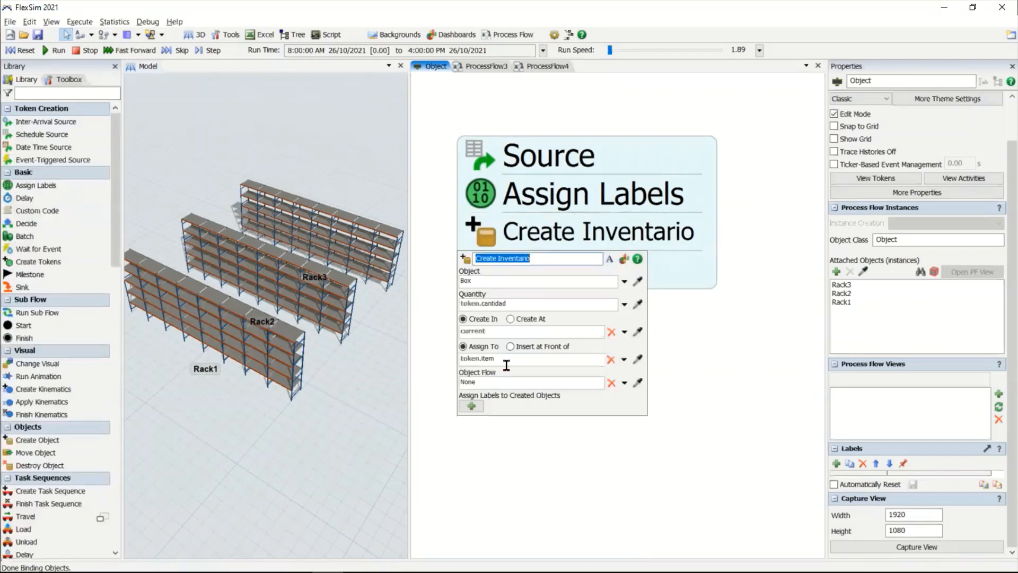
left_click(679, 339)
left_click(483, 225)
left_click(482, 203)
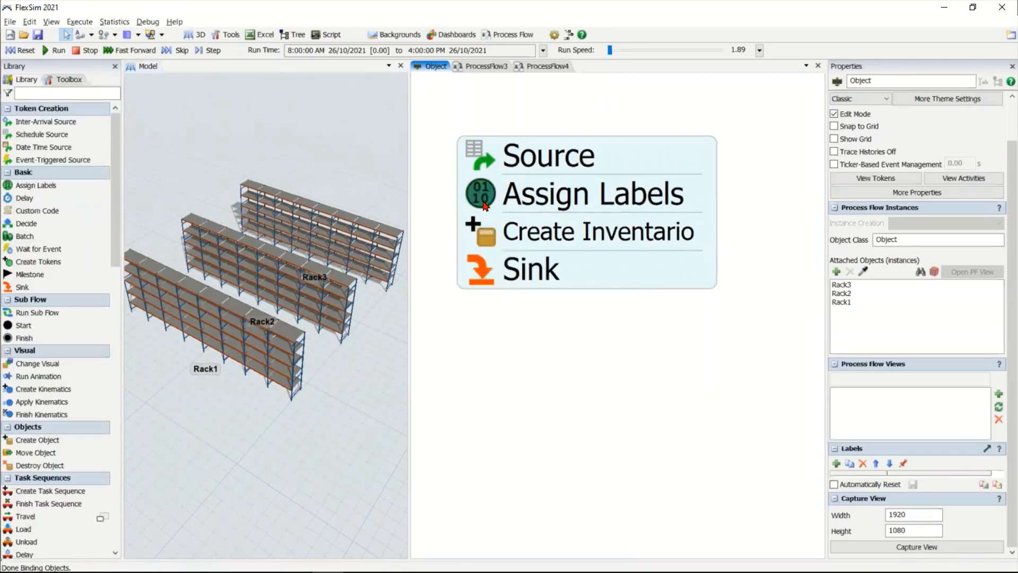
left_click(551, 417)
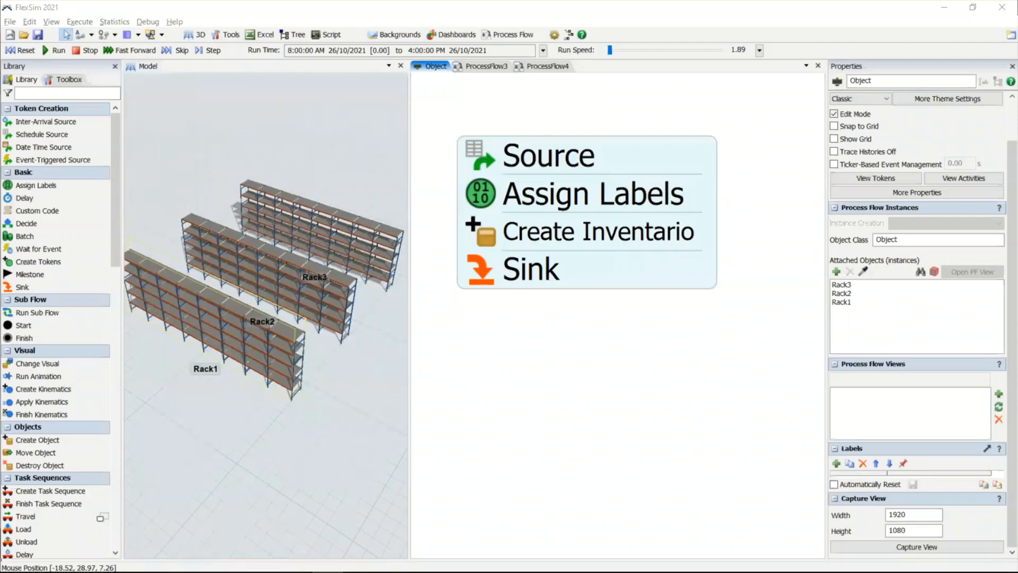
left_click(214, 470)
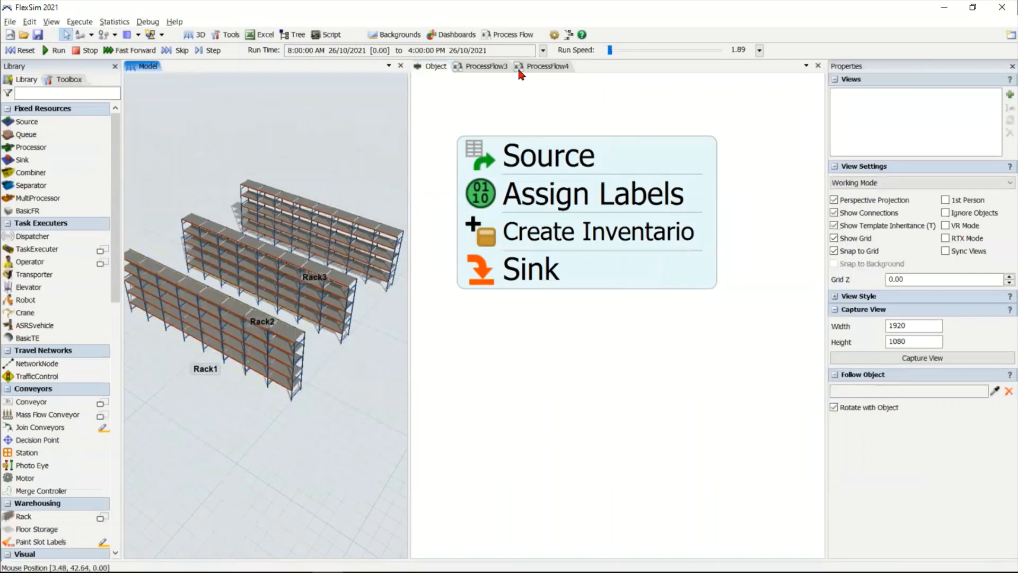
Step: Delete the Schedule, Event-Triggered and Date Time Sources from ProcessFlow4, keeping only the Inter-Arrival Source
left_click(550, 68)
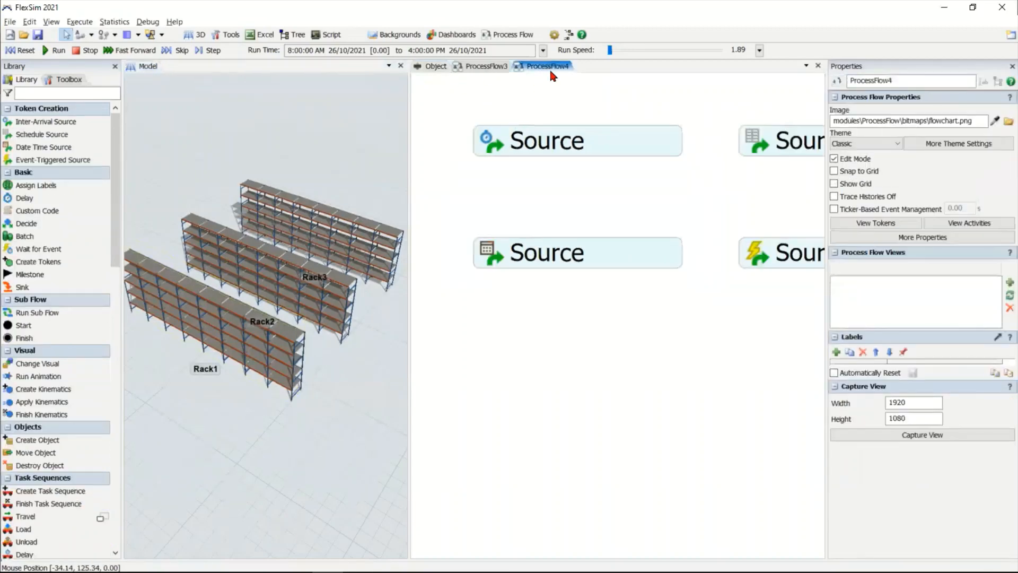
scroll(669, 183, "down", 2)
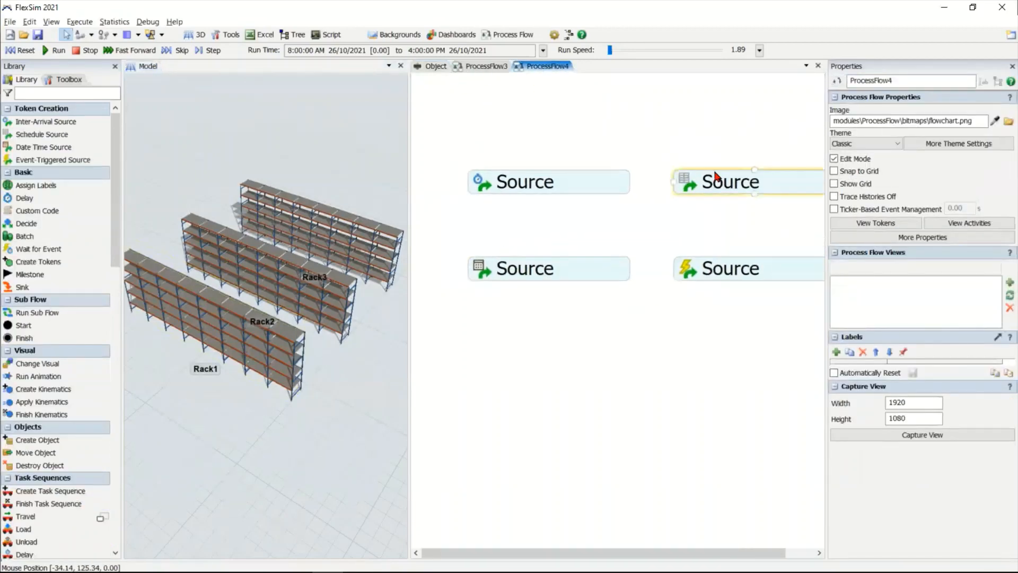
left_click(718, 180)
key("Delete")
left_click(730, 279)
key("Delete")
left_click(623, 270)
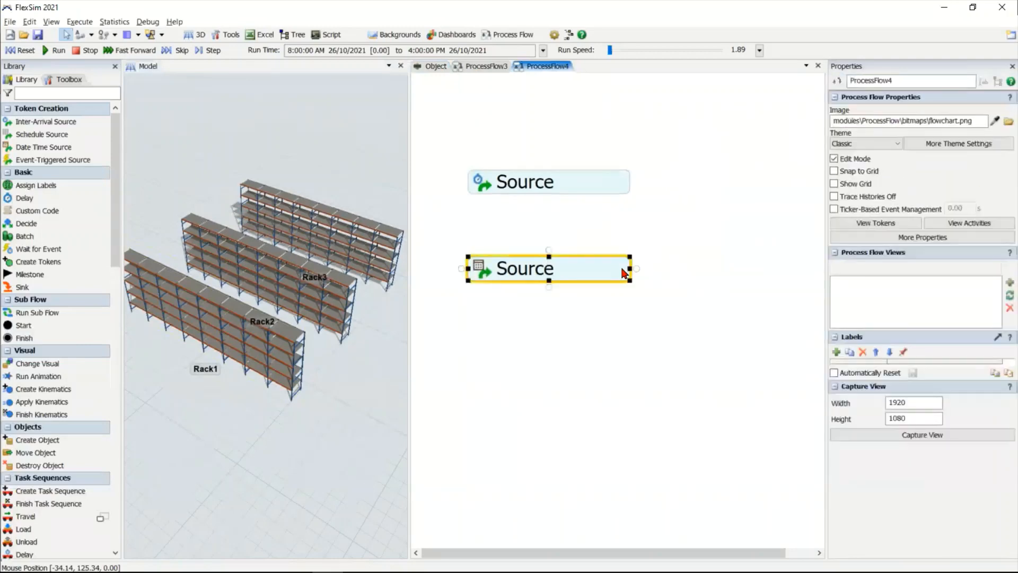
key("Delete")
scroll(501, 226, "up", 2)
left_click_drag(501, 228, 532, 271)
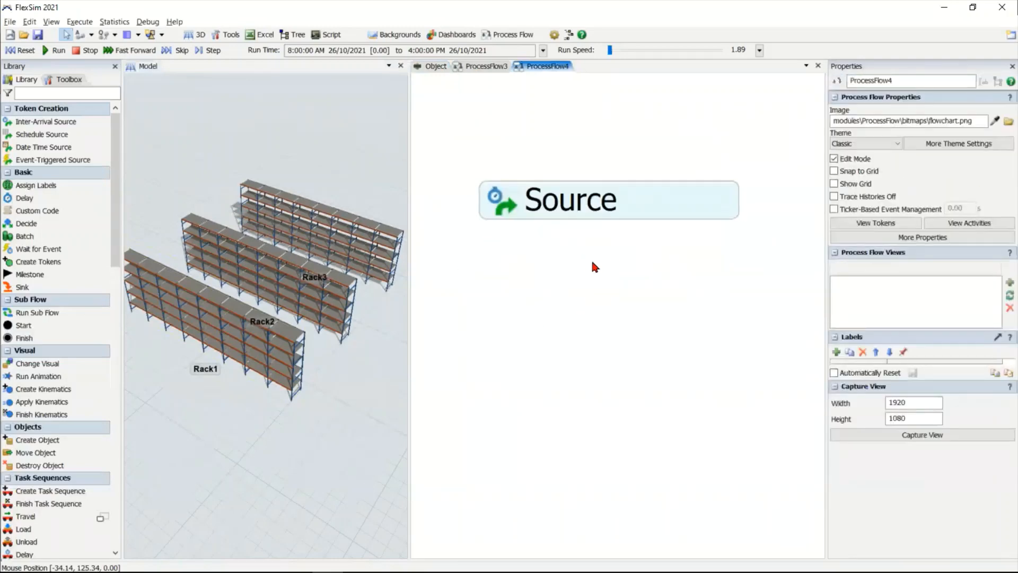
Step: Attach an Assign Labels activity directly below the Inter-Arrival Source in ProcessFlow4
double_click(509, 208)
left_click(533, 160)
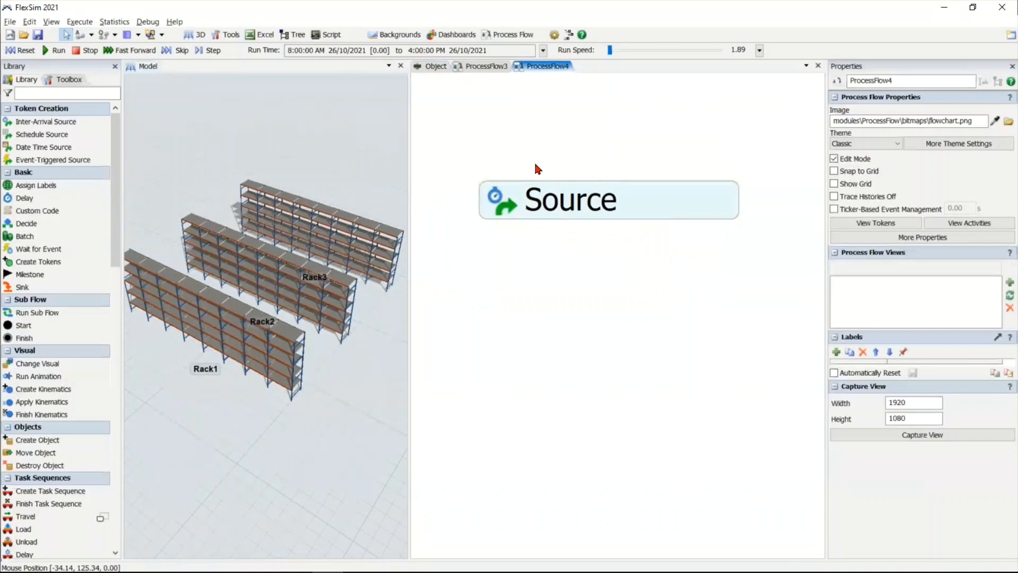
left_click(36, 184)
left_click(619, 297)
left_click_drag(619, 295, 554, 244)
Step: Define three labels in ProcessFlow4's Assign Labels activity, named destino, cantidad and producto
double_click(512, 250)
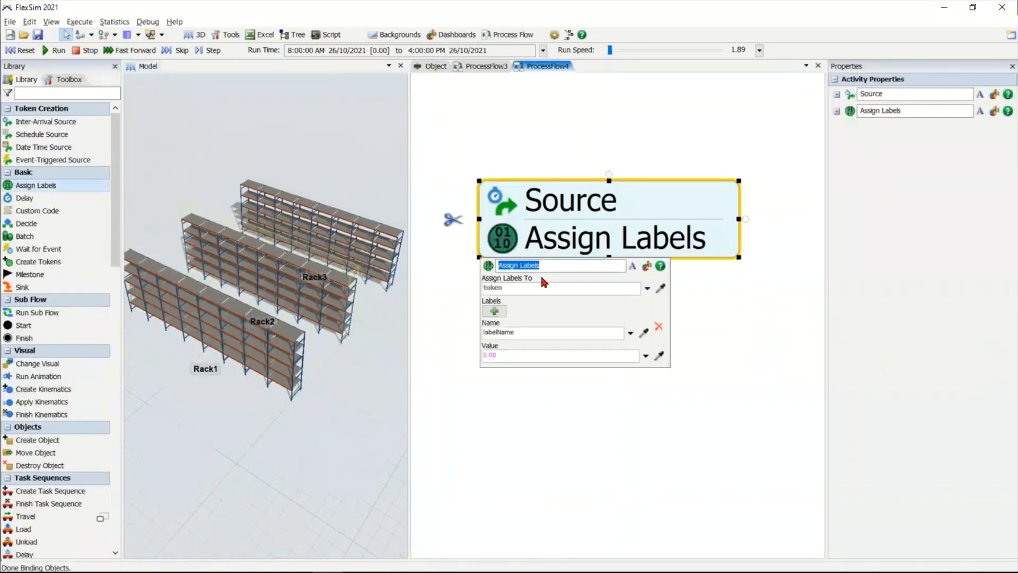
left_click(499, 312)
left_click(500, 313)
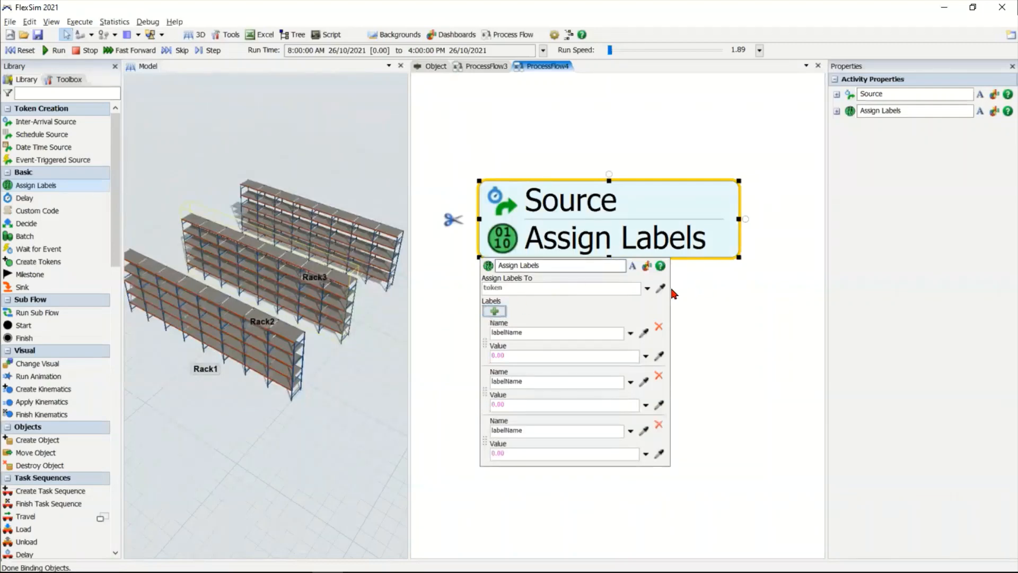
left_click_drag(545, 334, 466, 330)
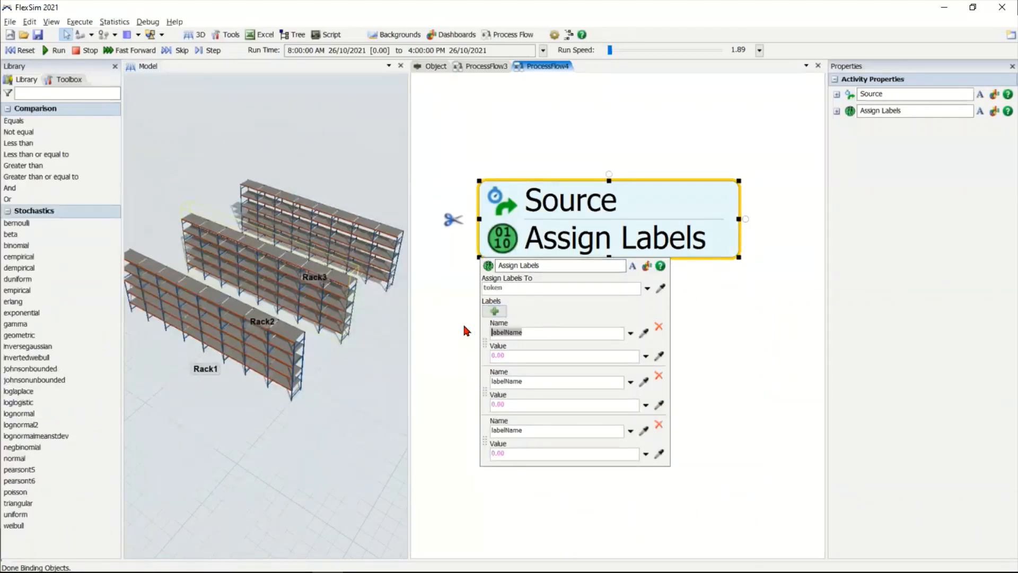
type("destino")
left_click_drag(530, 381, 467, 381)
type("cantidad")
left_click_drag(522, 430, 456, 430)
type("producto")
Step: Add a fourth label named otra to the Assign Labels activity in ProcessFlow4
left_click(494, 311)
left_click_drag(536, 477, 401, 476)
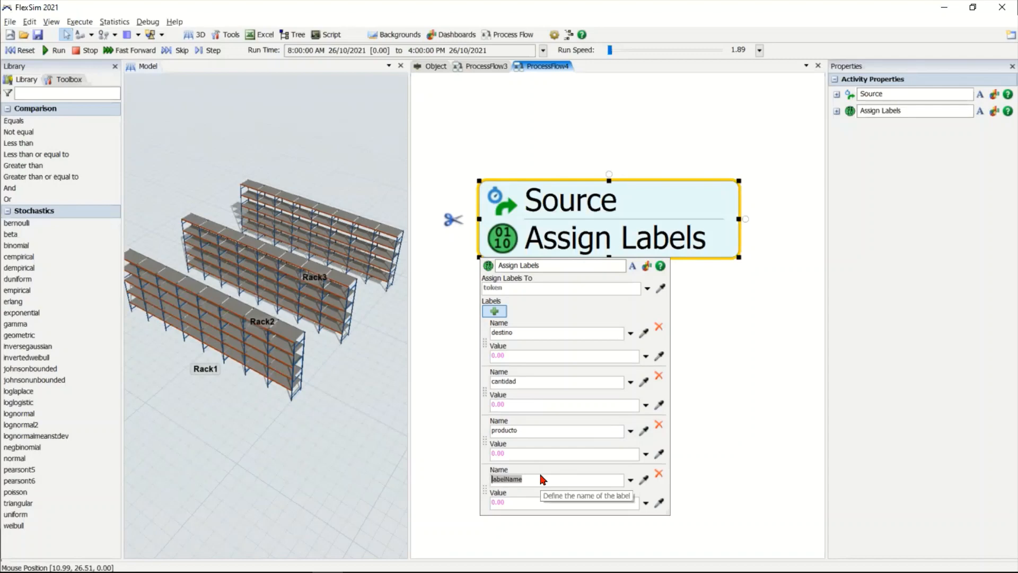
type("token")
key("BackSpace")
key("BackSpace")
key("BackSpace")
key("BackSpace")
key("BackSpace")
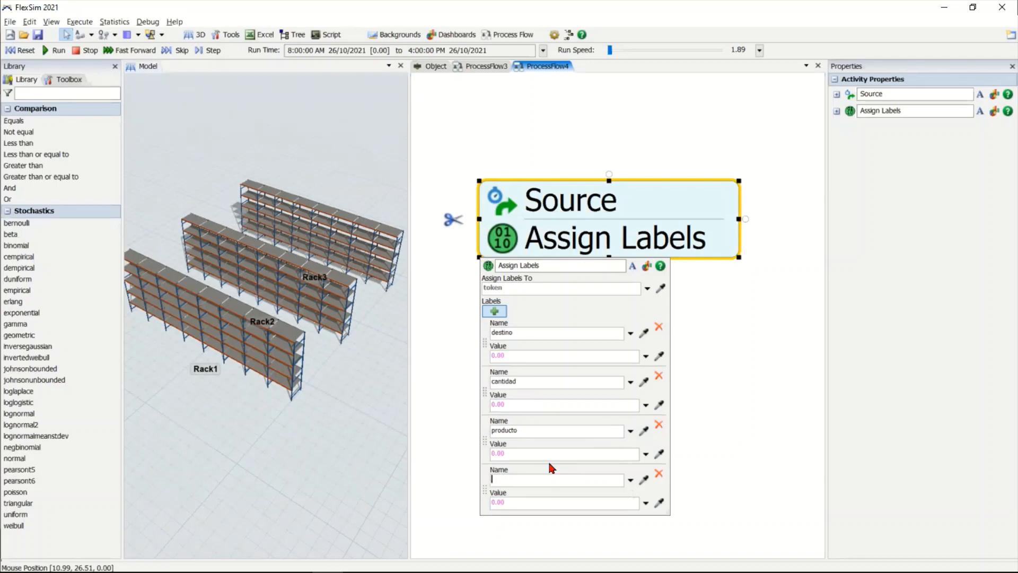
type("otra")
left_click(705, 371)
Step: Widen the process flow view and place a List shared asset beside the Source and Assign Labels stack
left_click_drag(641, 208, 643, 144)
left_click(504, 297)
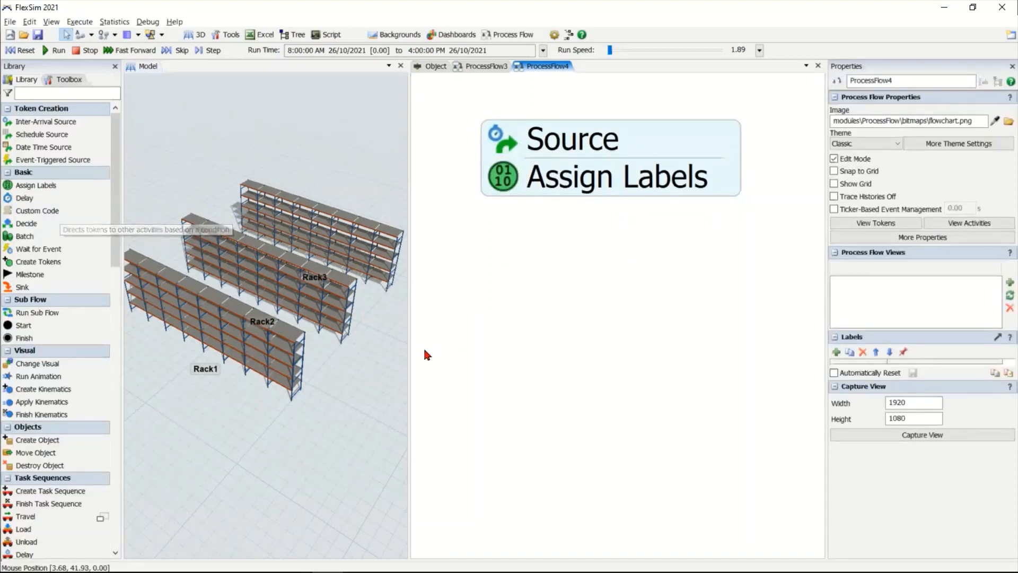
left_click_drag(408, 357, 262, 370)
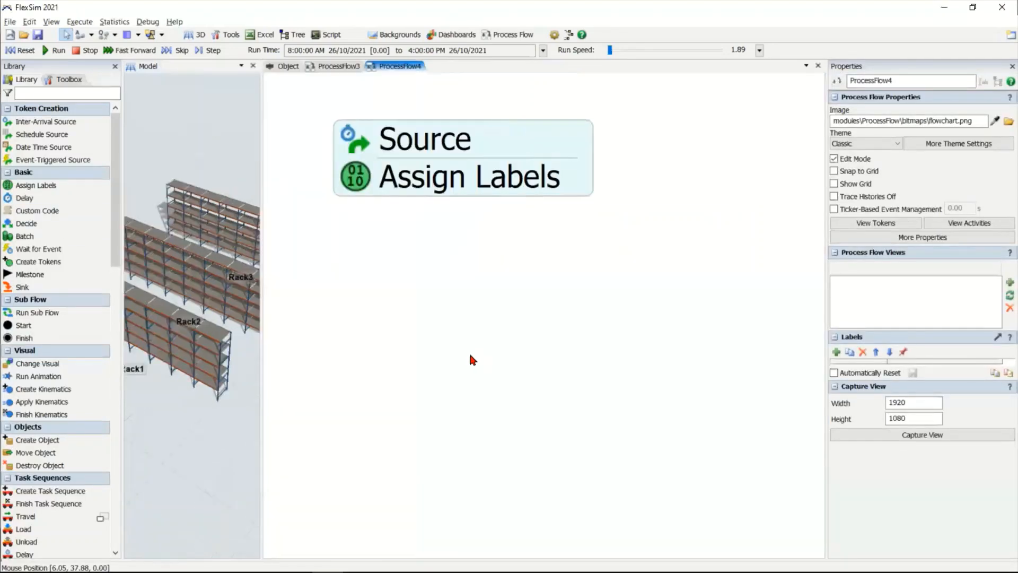
scroll(65, 328, "down", 4)
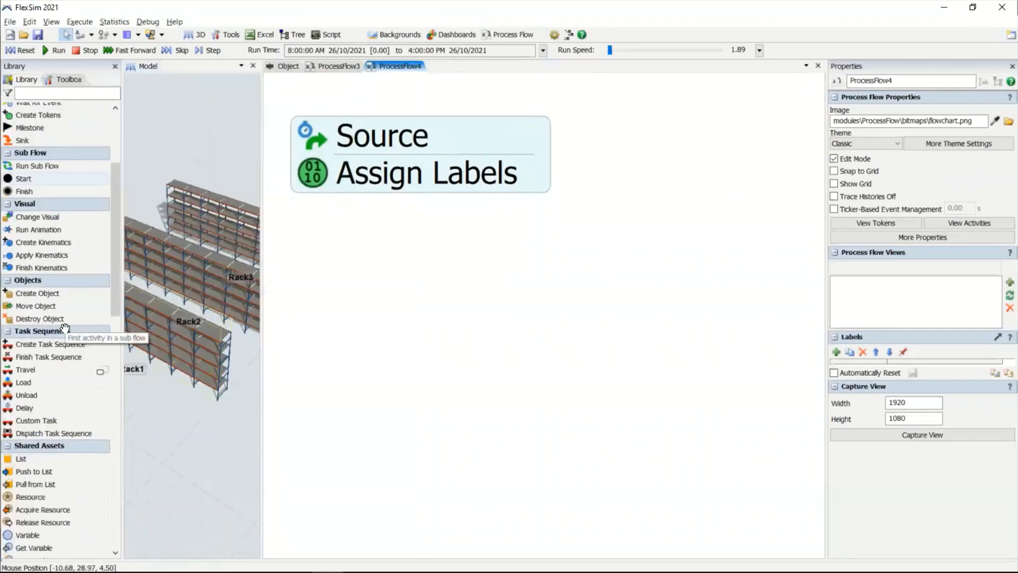
left_click(669, 254)
scroll(647, 318, "down", 1)
left_click_drag(639, 302, 620, 212)
left_click_drag(549, 247, 592, 228)
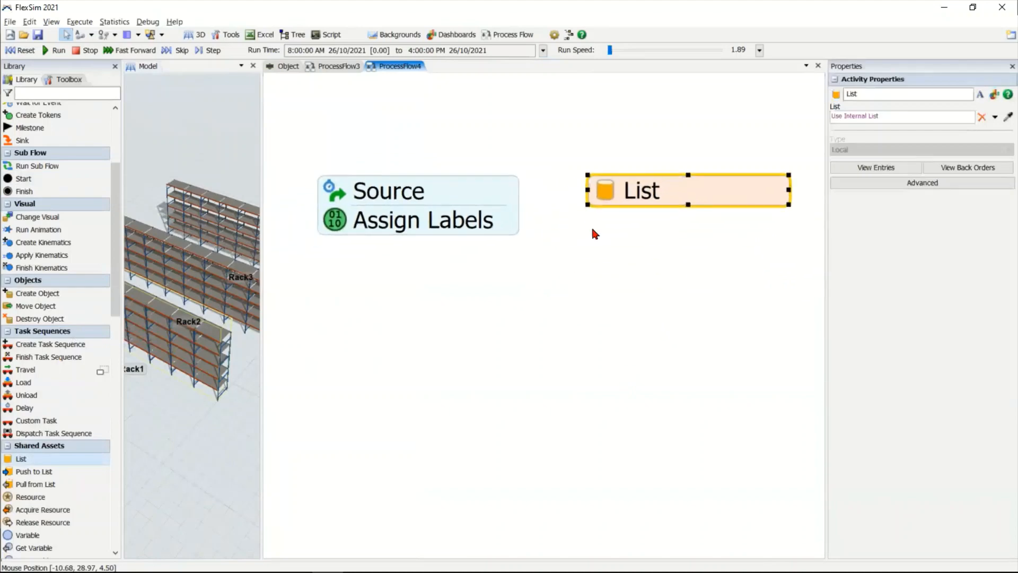
Step: Inspect the List shared asset's properties and select Rack3 in the 3D model
double_click(604, 190)
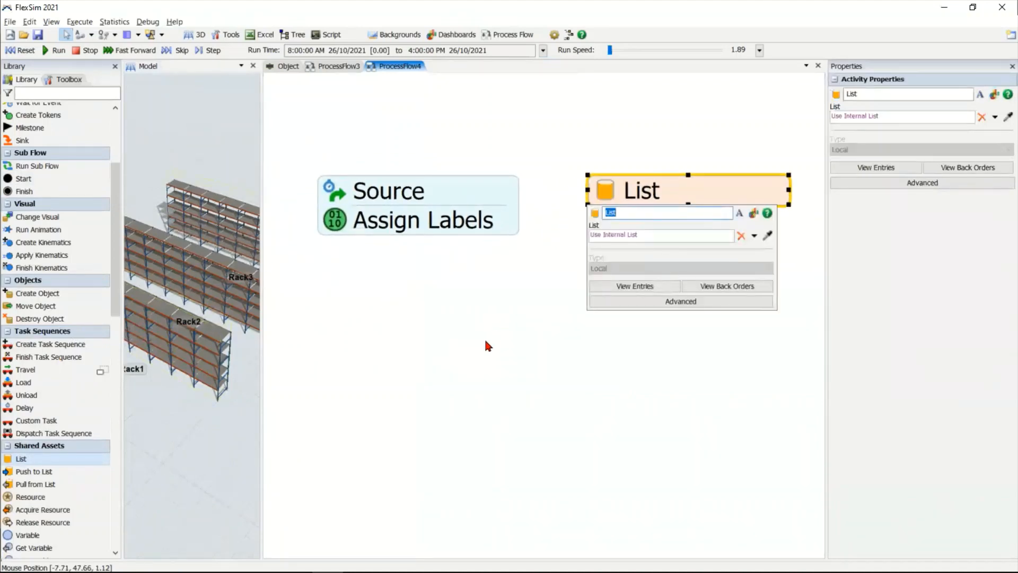
left_click(231, 227)
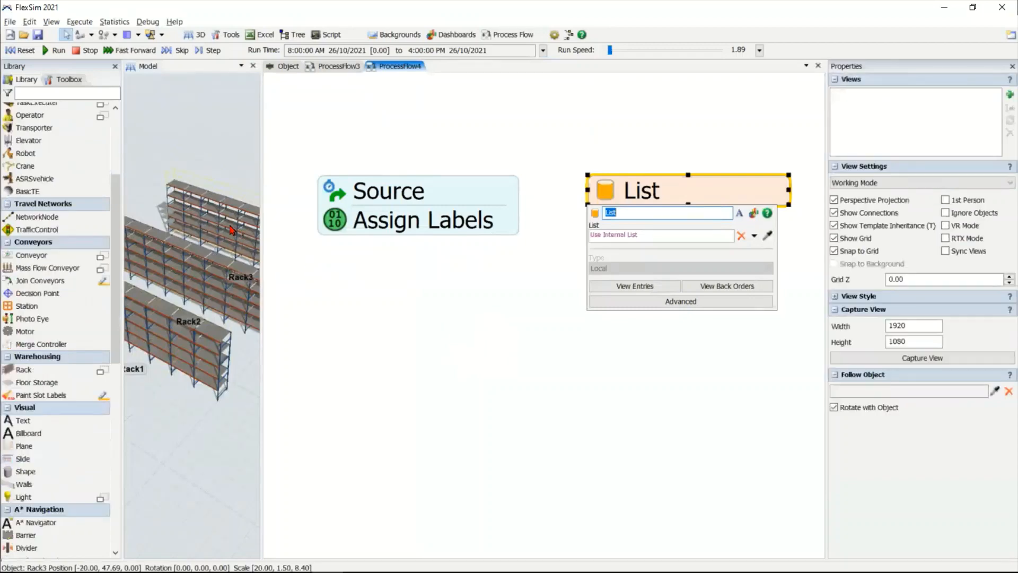
left_click(391, 273)
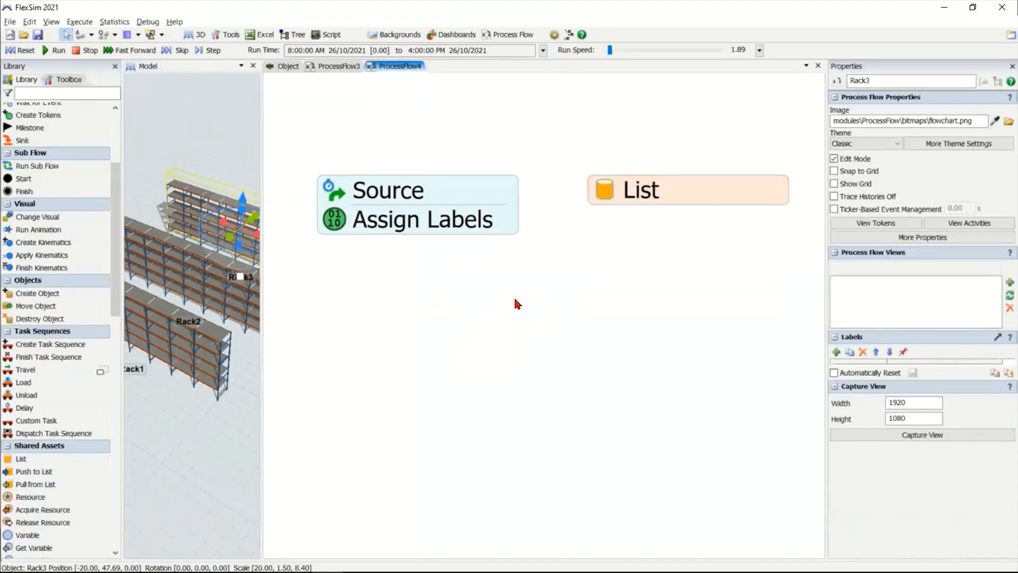
Step: Place a Push to List activity below the Source and Assign Labels stack and link it to the List asset
left_click_drag(34, 472, 360, 325)
left_click_drag(497, 340, 453, 296)
left_click(342, 295)
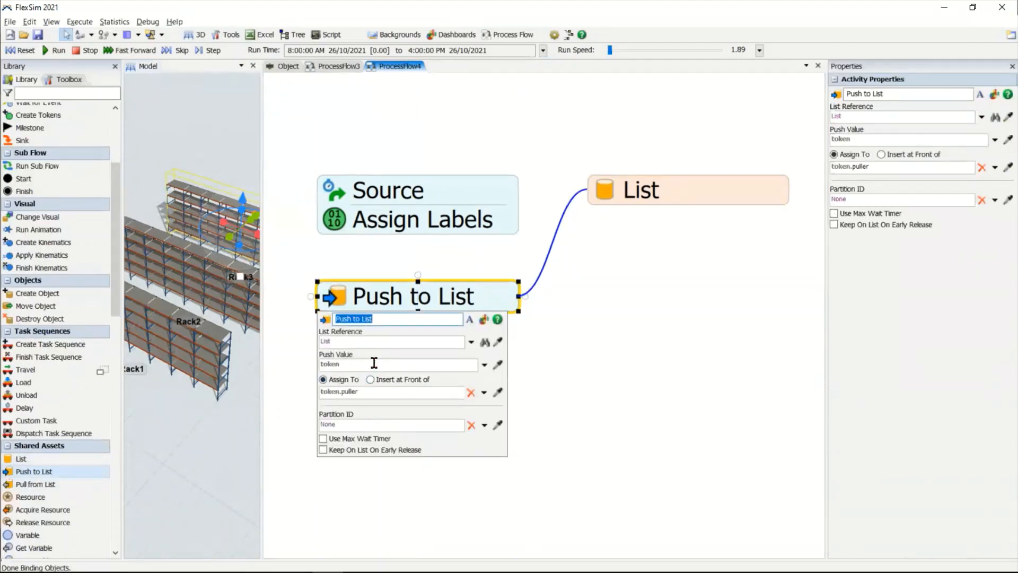
left_click(521, 323)
Step: Delete the Push to List activity from ProcessFlow4
left_click(604, 196)
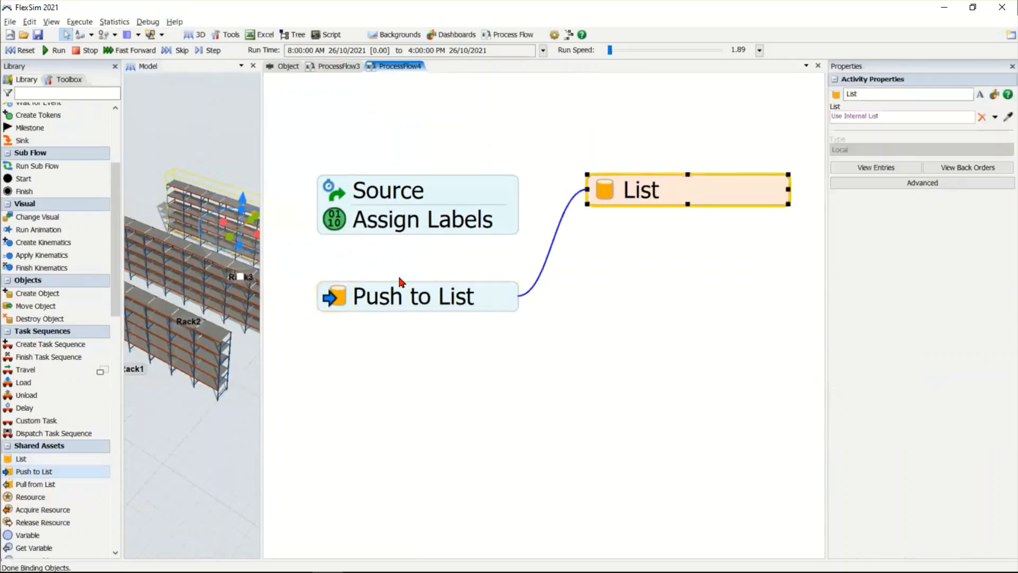
left_click(401, 306)
key("Delete")
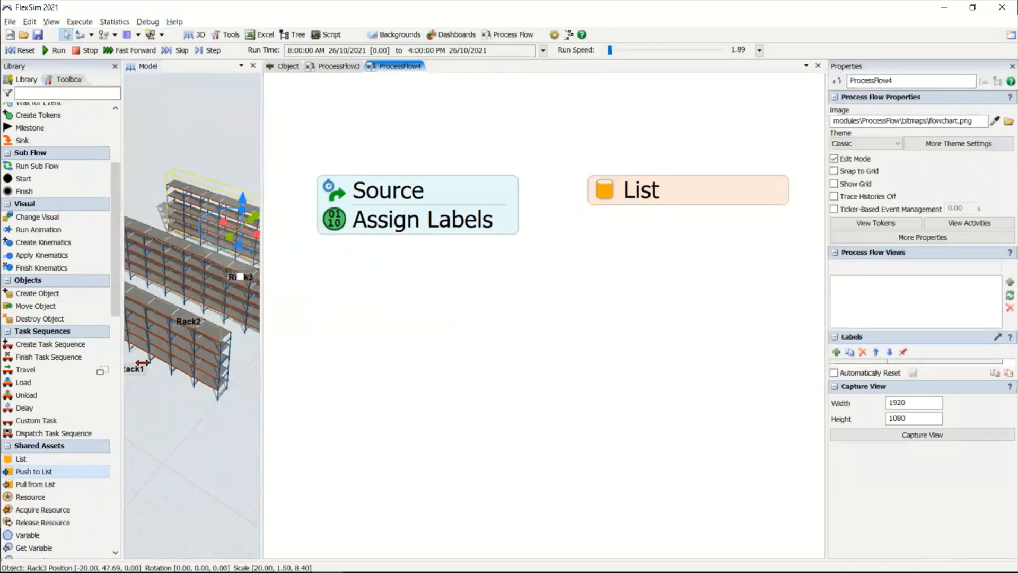
Step: Place a Pull from List activity below the Source and Assign Labels stack with its Request Number set to token.cantidad
left_click_drag(36, 484, 431, 283)
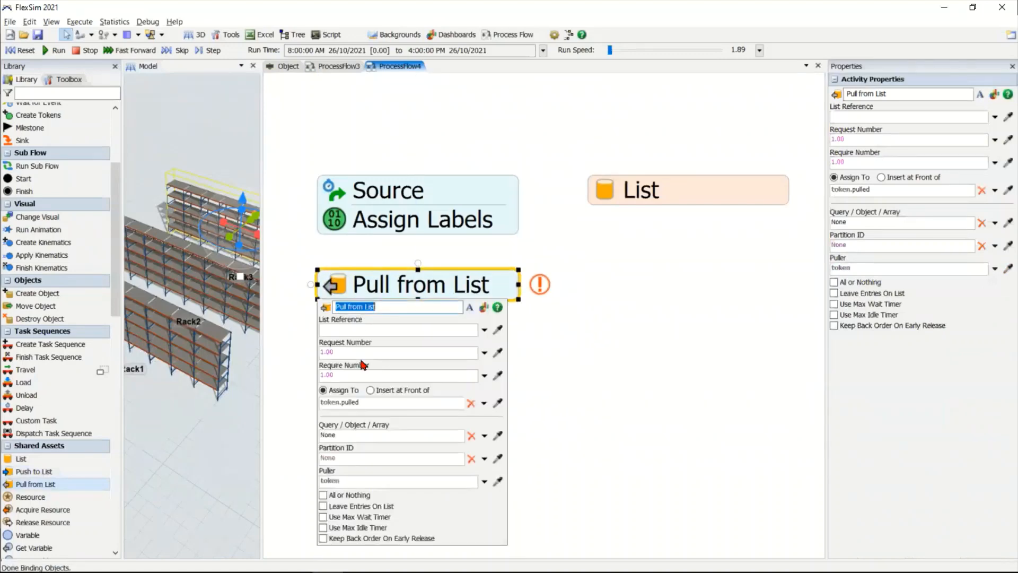
left_click(370, 348)
triple_click(370, 349)
type("token.,")
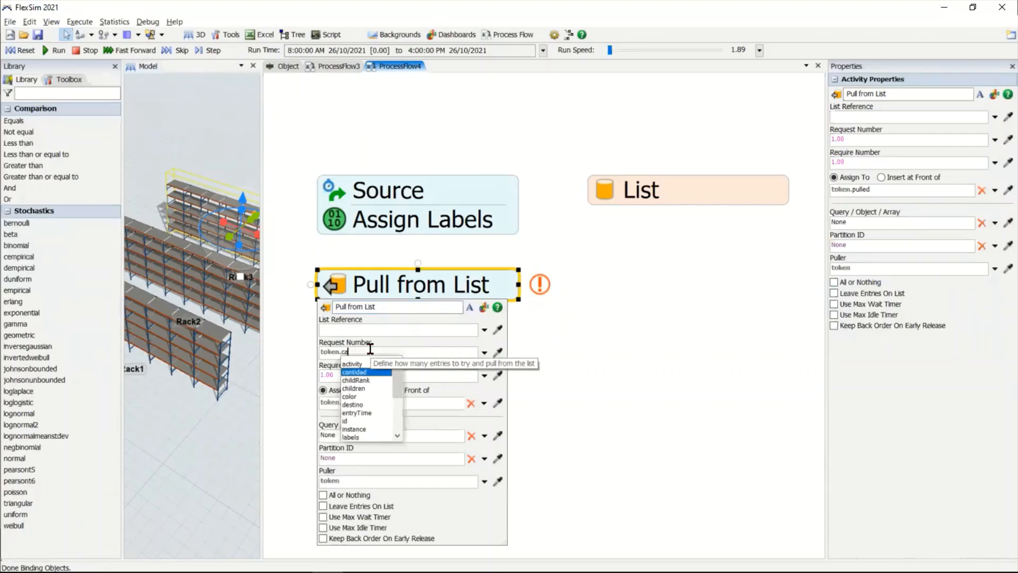
left_click(364, 433)
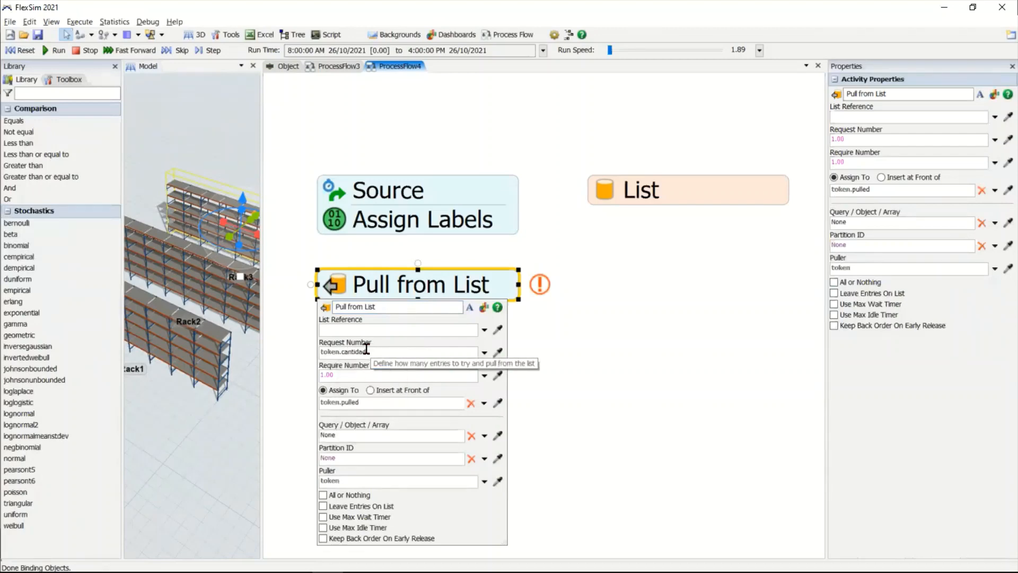
Step: Enter WHERE token.tipo as the Query of the Pull from List activity and close its properties
left_click(379, 434)
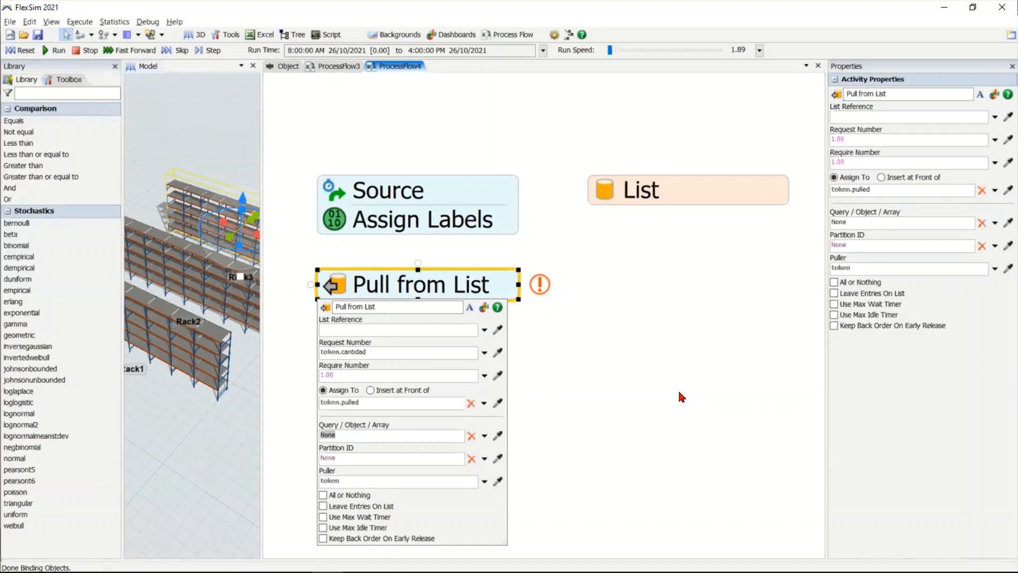
type("WHERE token.")
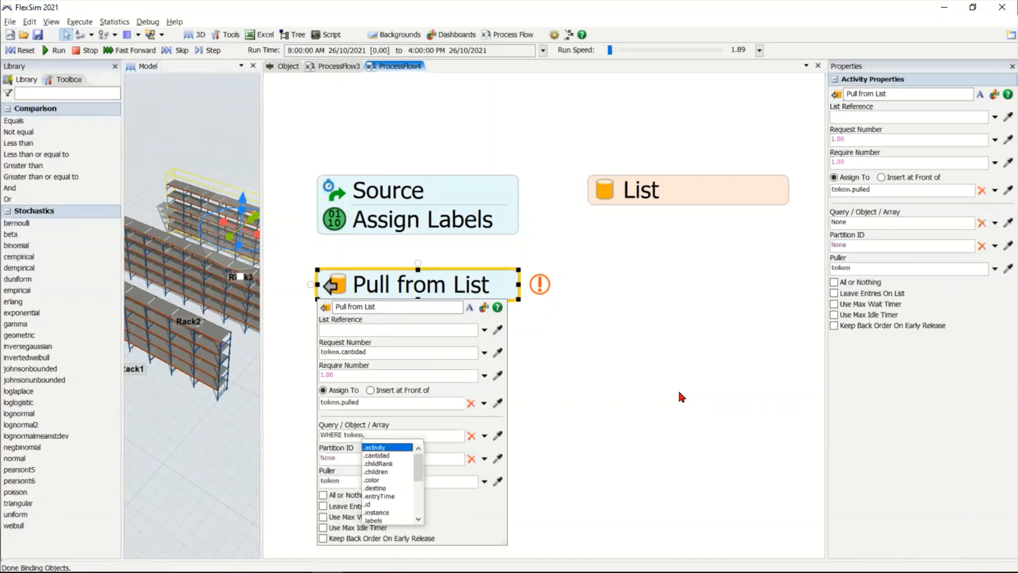
type("tipo")
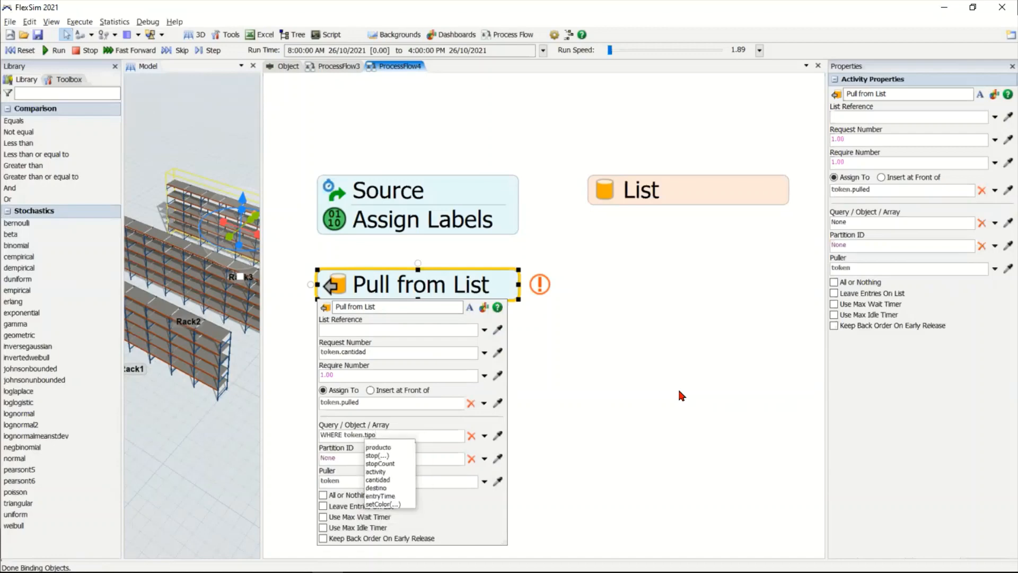
left_click(425, 419)
left_click(575, 397)
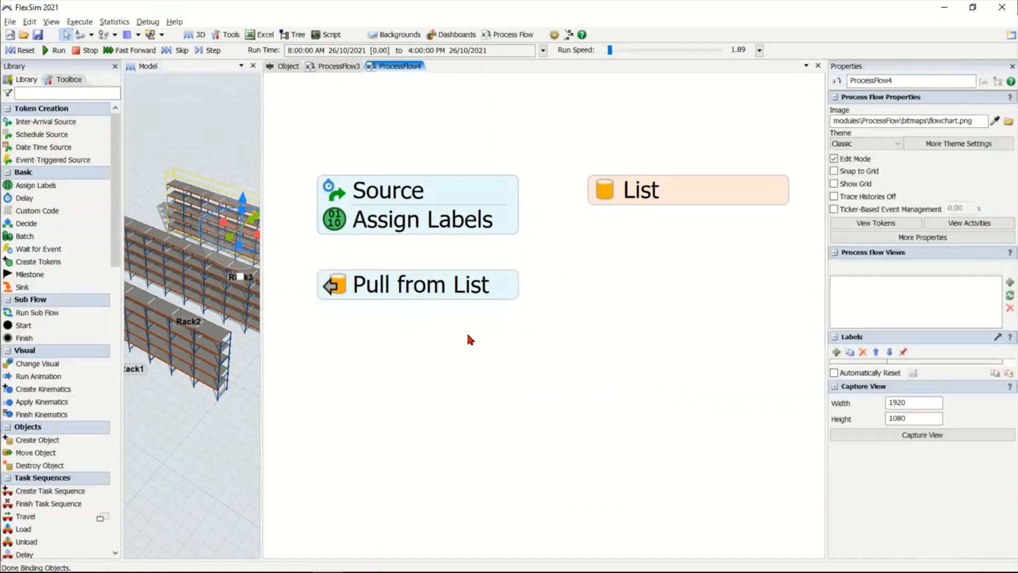
left_click(463, 293)
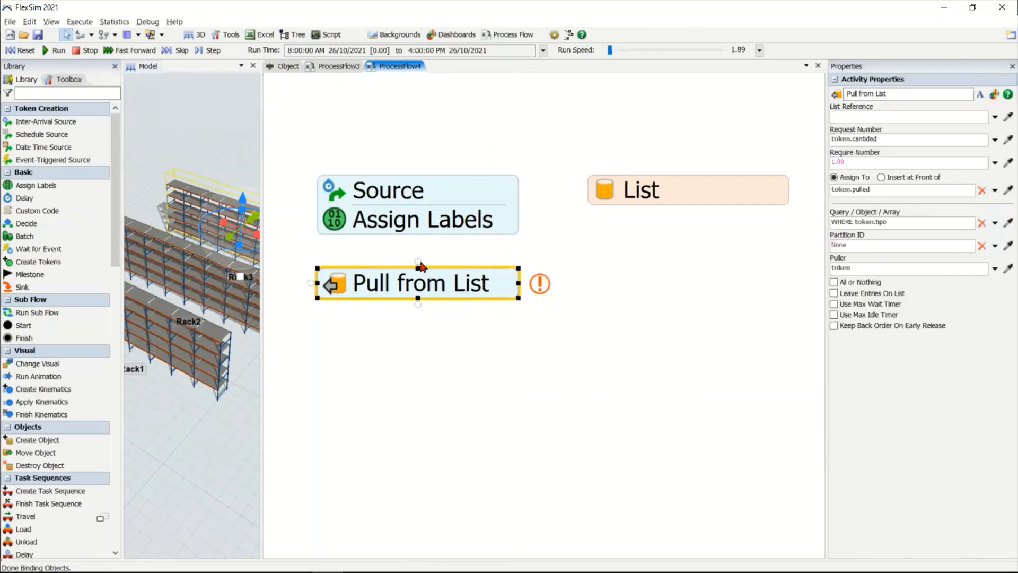
double_click(332, 228)
left_click(566, 247)
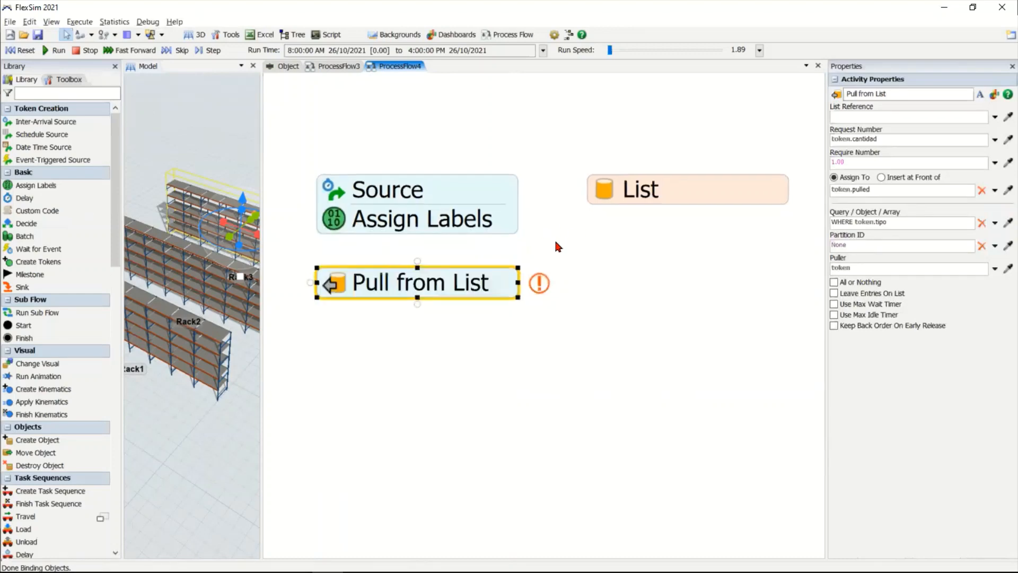
scroll(574, 334, "up", 1)
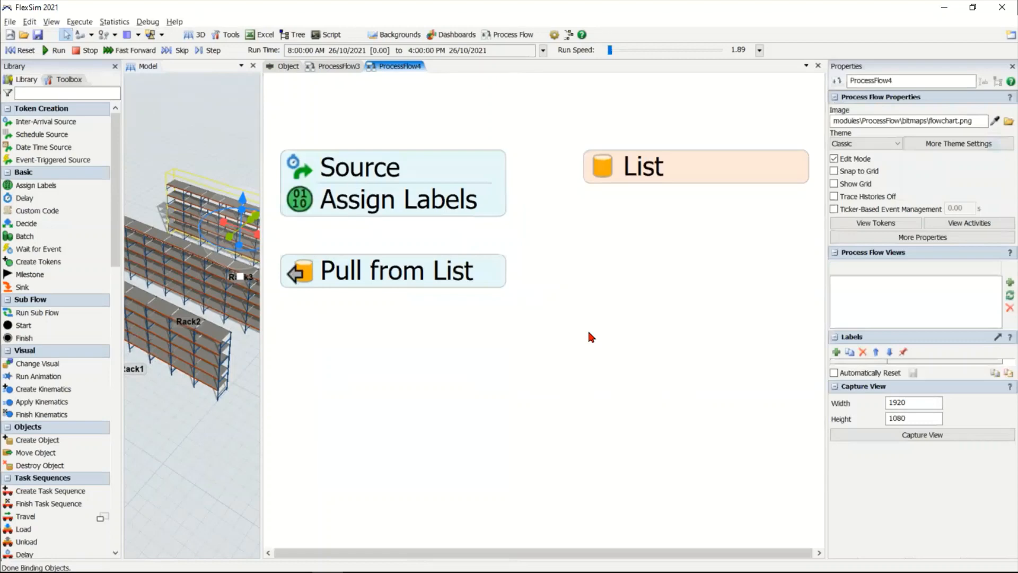
Step: Delete the Pull from List activity and the List shared asset from ProcessFlow4
left_click(411, 271)
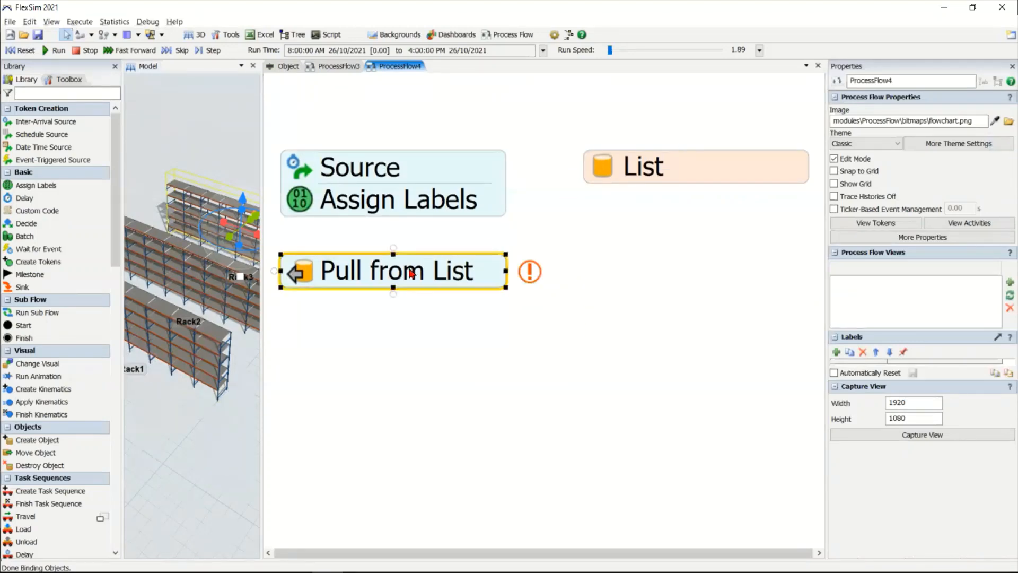
key("Delete")
left_click(631, 169)
key("Delete")
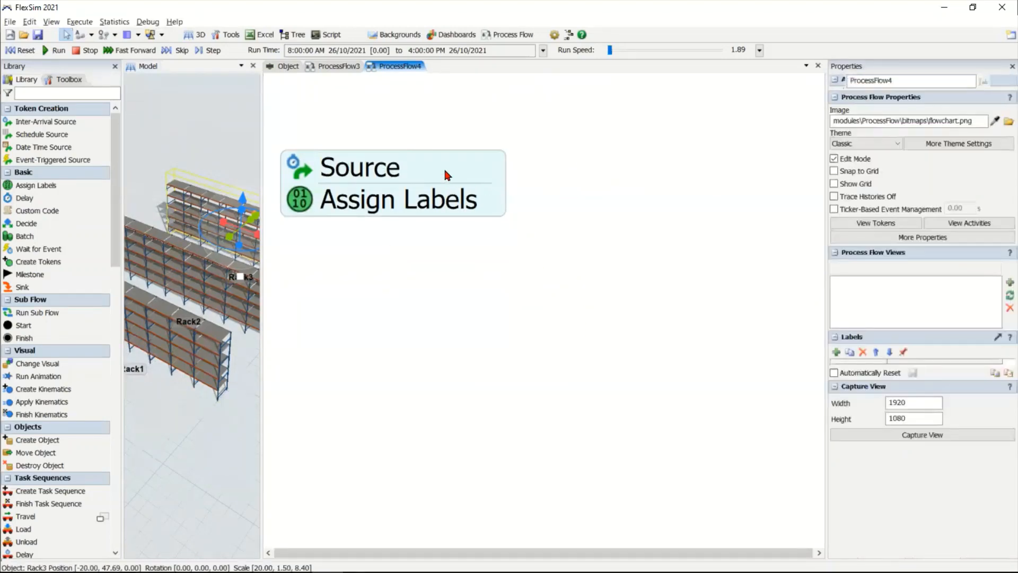
Step: Review the activities in ProcessFlow3 and then in the Object process flow
left_click(445, 170)
left_click(555, 263)
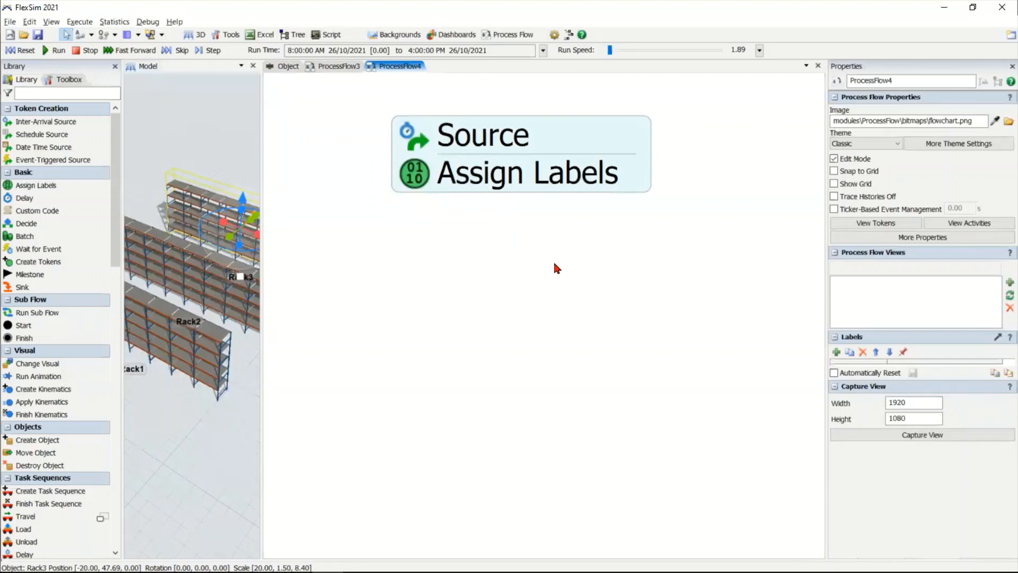
left_click(336, 67)
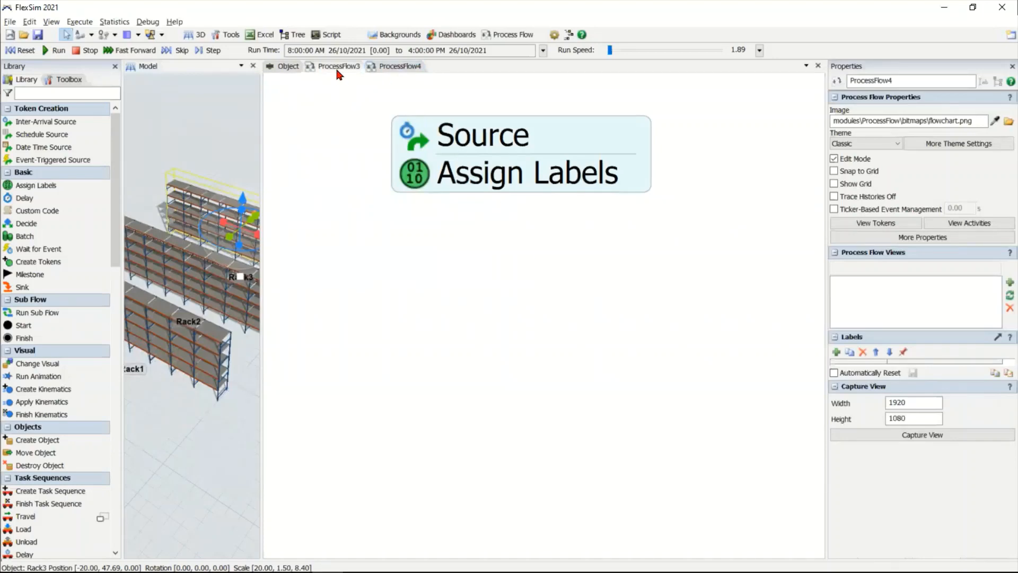
left_click(289, 66)
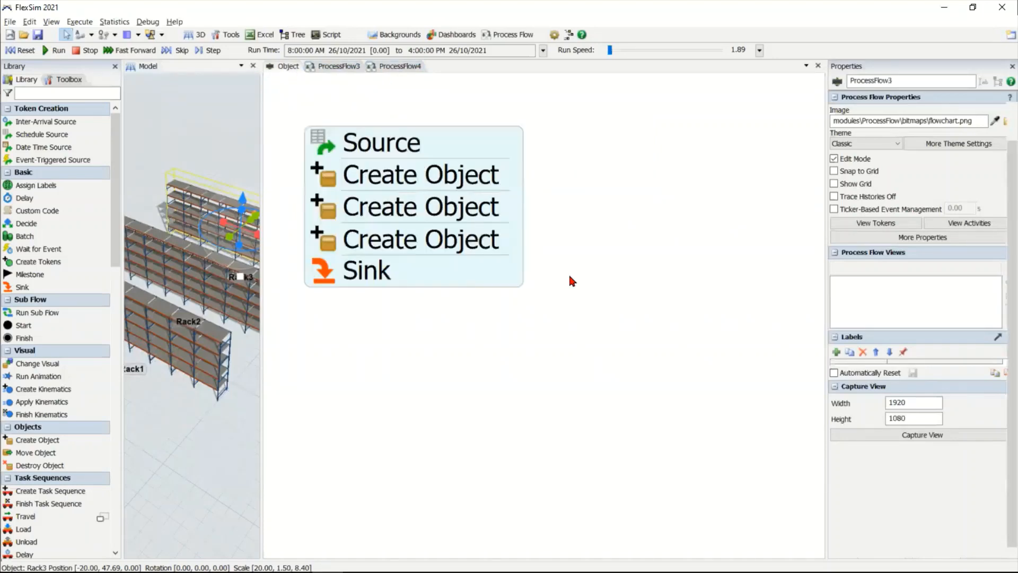
left_click_drag(458, 356, 483, 377)
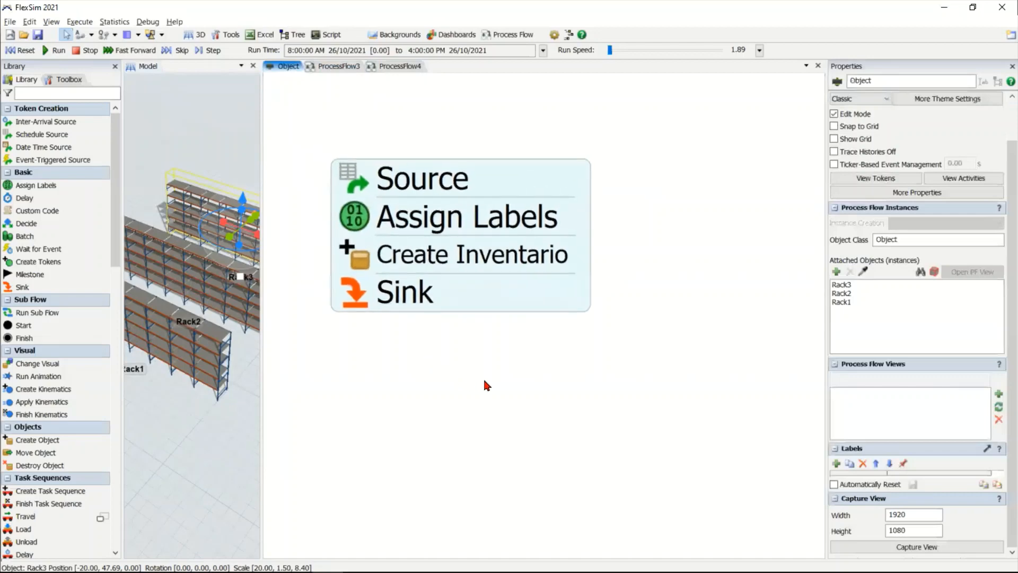
left_click_drag(334, 220, 364, 223)
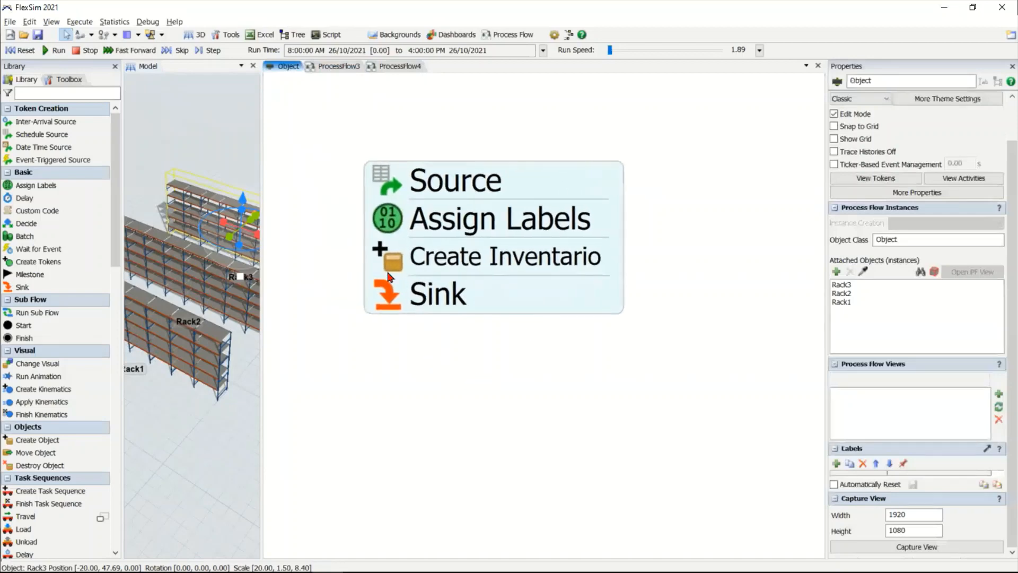
Step: Add a third label named minimo with value 100 to the Object flow's Assign Labels activity
double_click(384, 222)
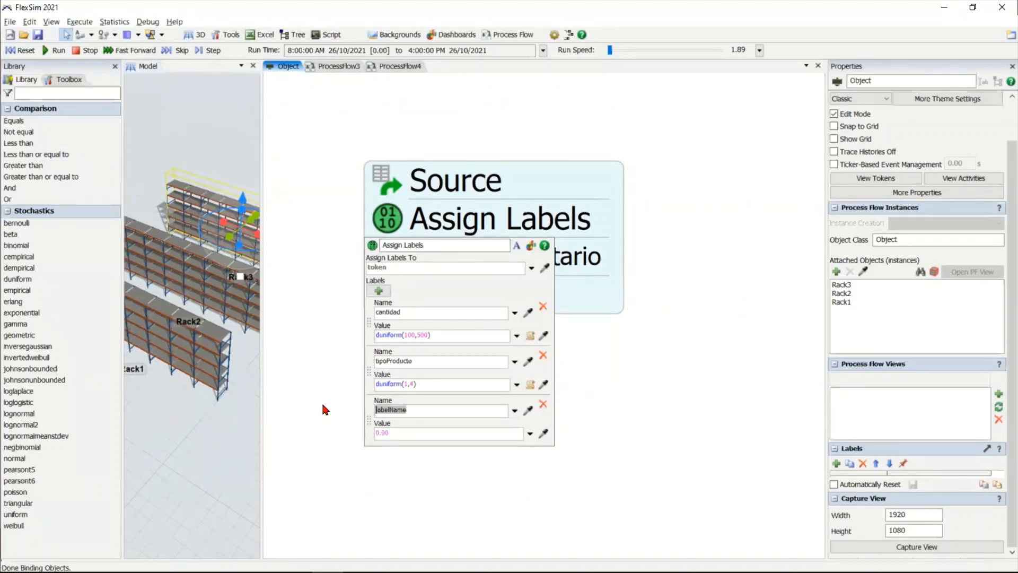
type("minimop")
key("BackSpace")
key("Tab")
type("100")
left_click(354, 482)
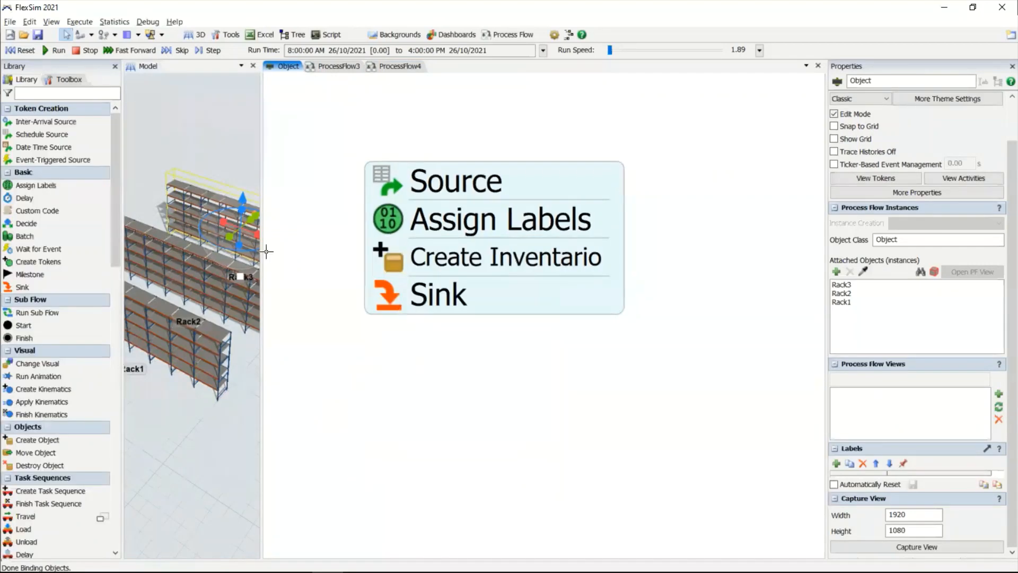
Step: Add a label named NProductos to Rack2 and look through the rack's remaining properties
left_click(198, 273)
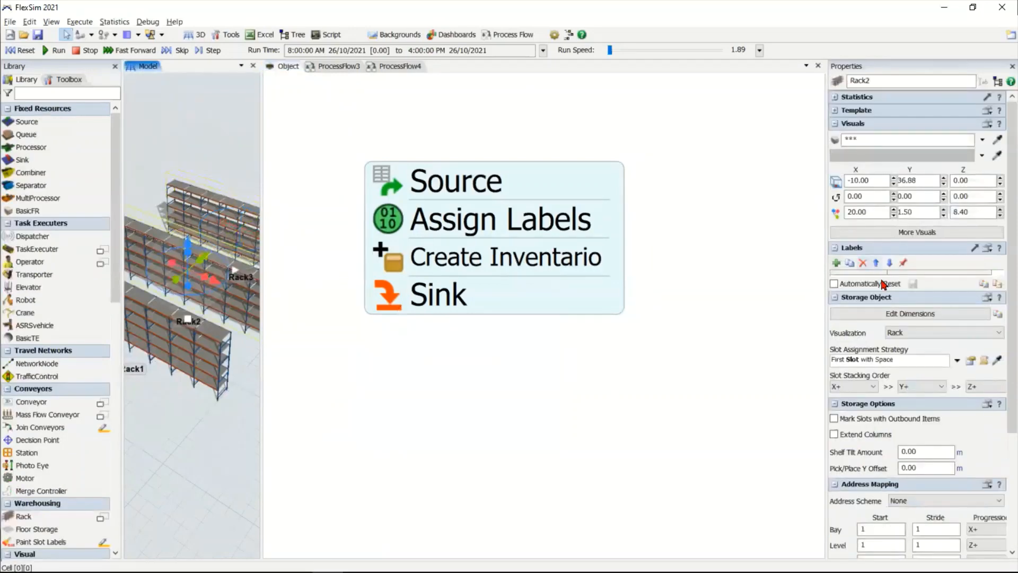
left_click(836, 263)
left_click(861, 277)
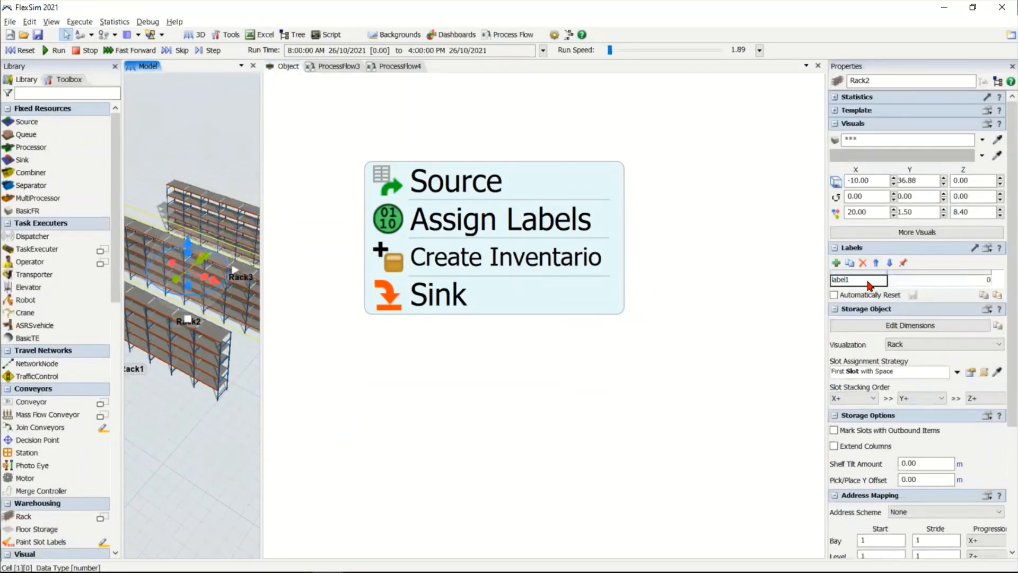
type("N")
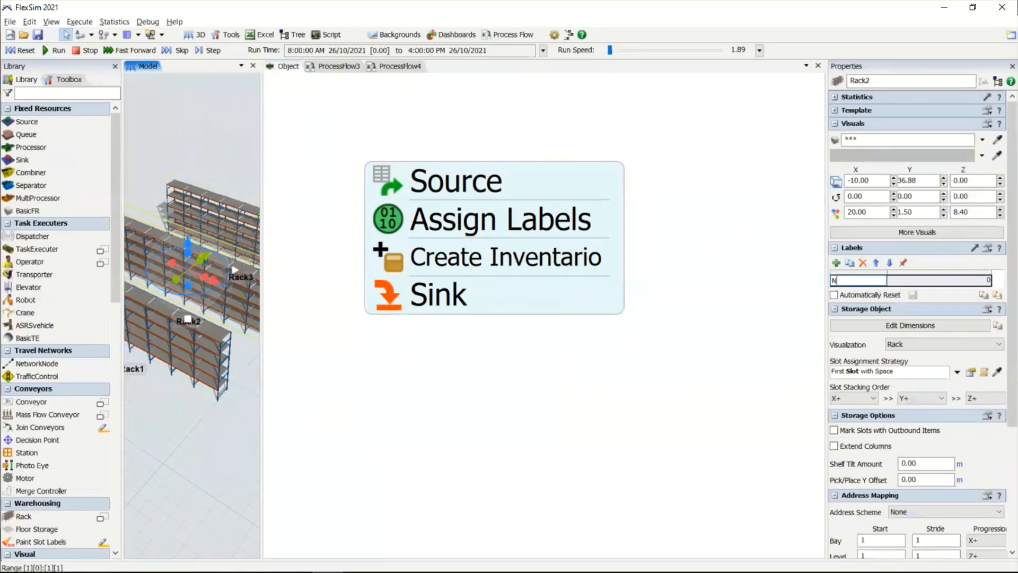
type("Productos")
left_click(936, 280)
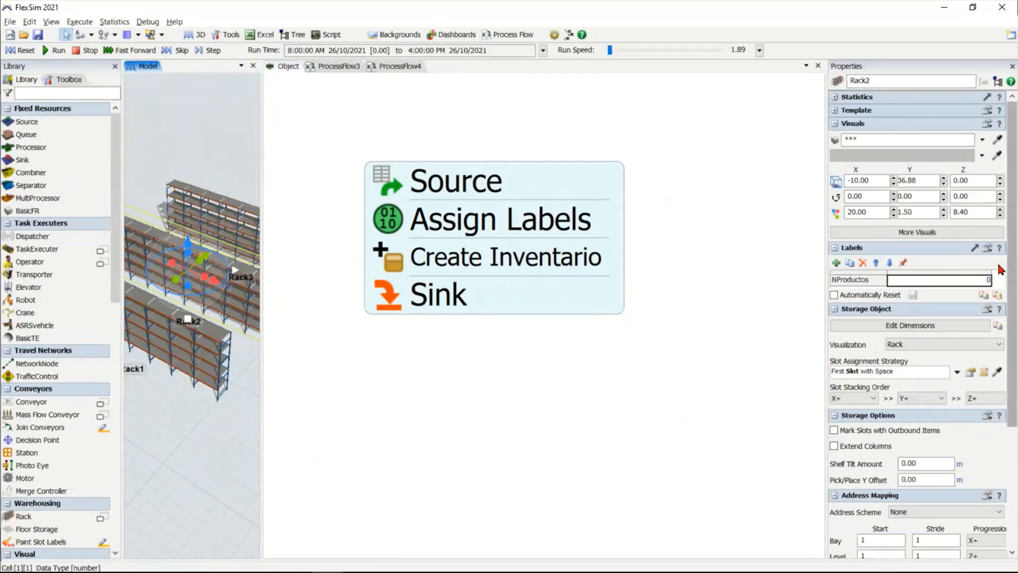
scroll(970, 181, "down", 3)
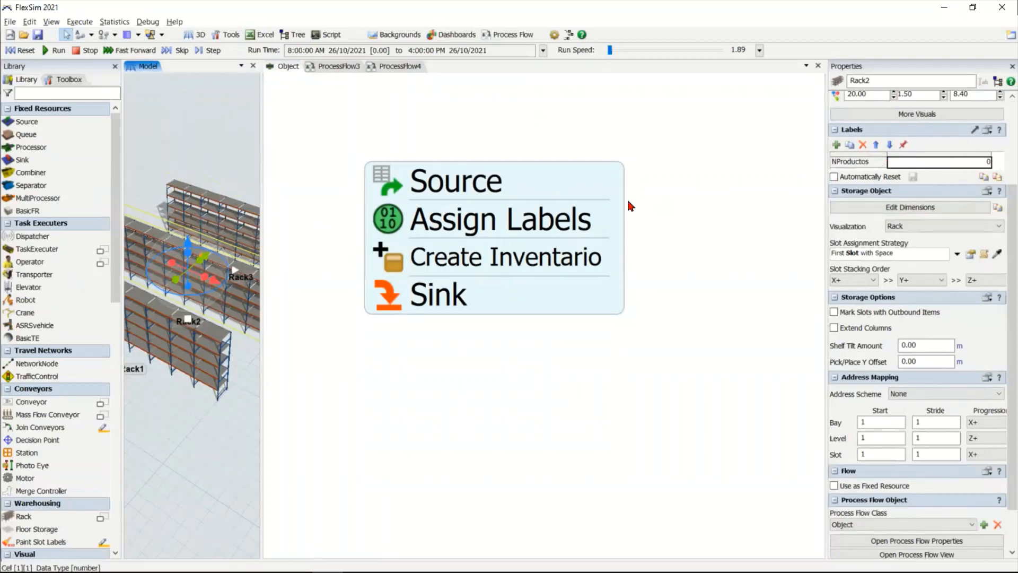
Step: Detach the Sink from the Object flow's stack, move it lower, and attach a new Decide activity below Create Inventario
left_click(398, 372)
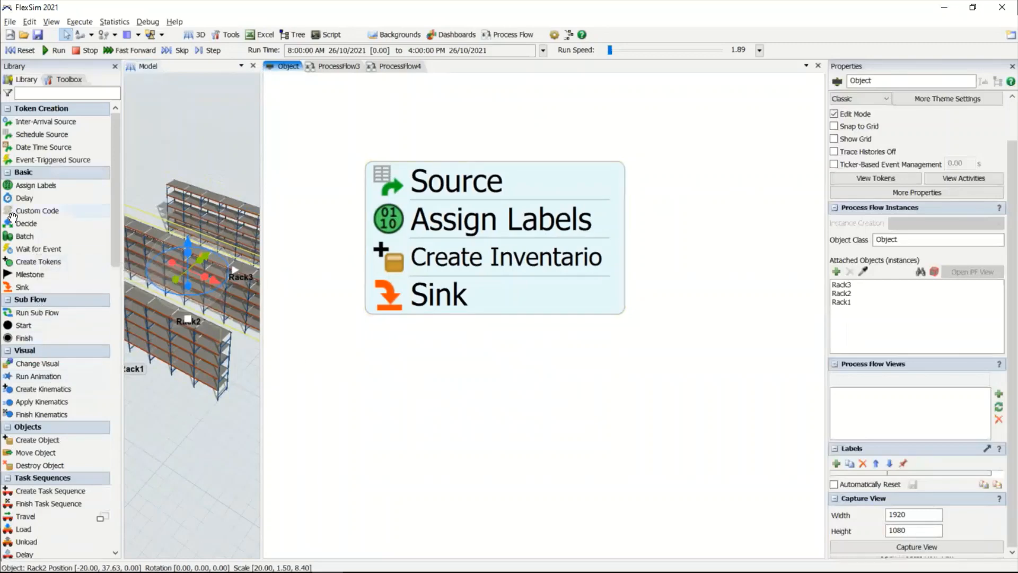
left_click(467, 339)
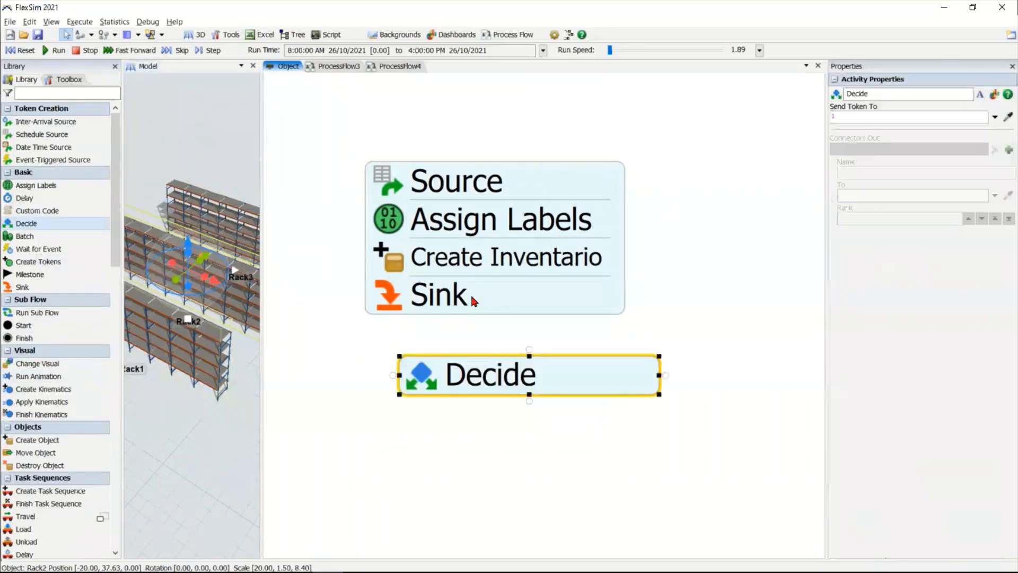
left_click(471, 292)
left_click(338, 276)
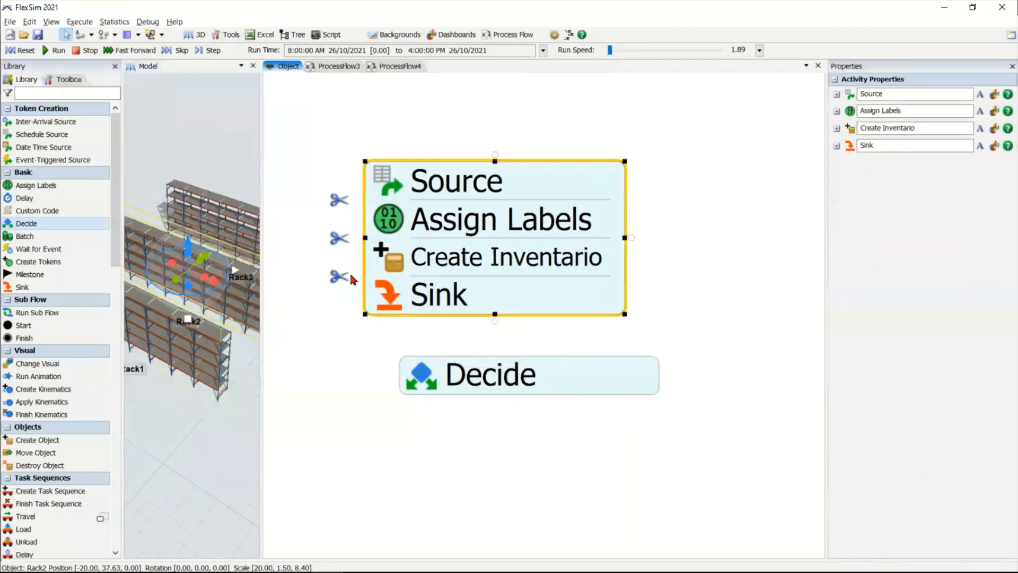
left_click_drag(519, 328, 519, 481)
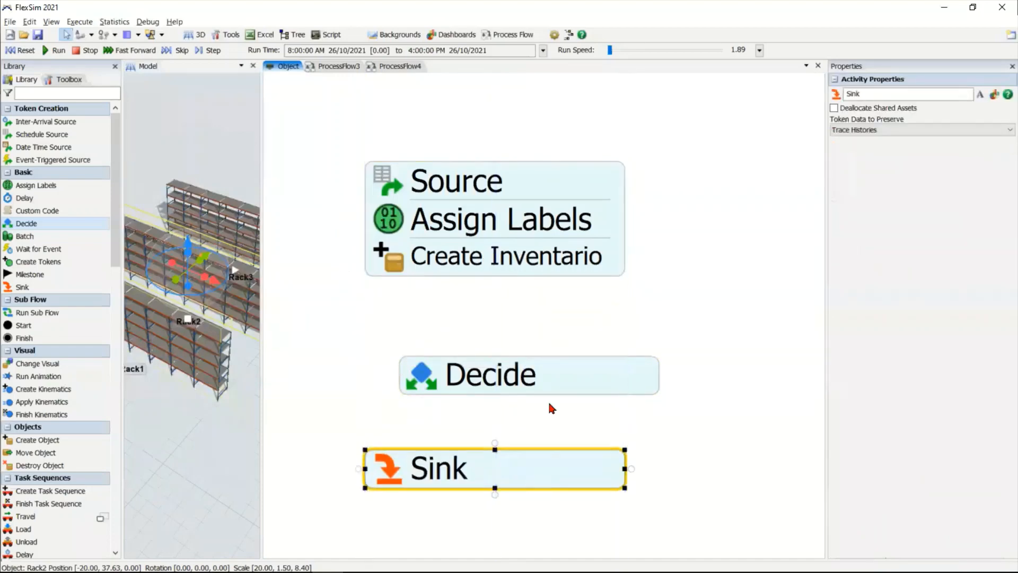
left_click_drag(420, 388, 386, 307)
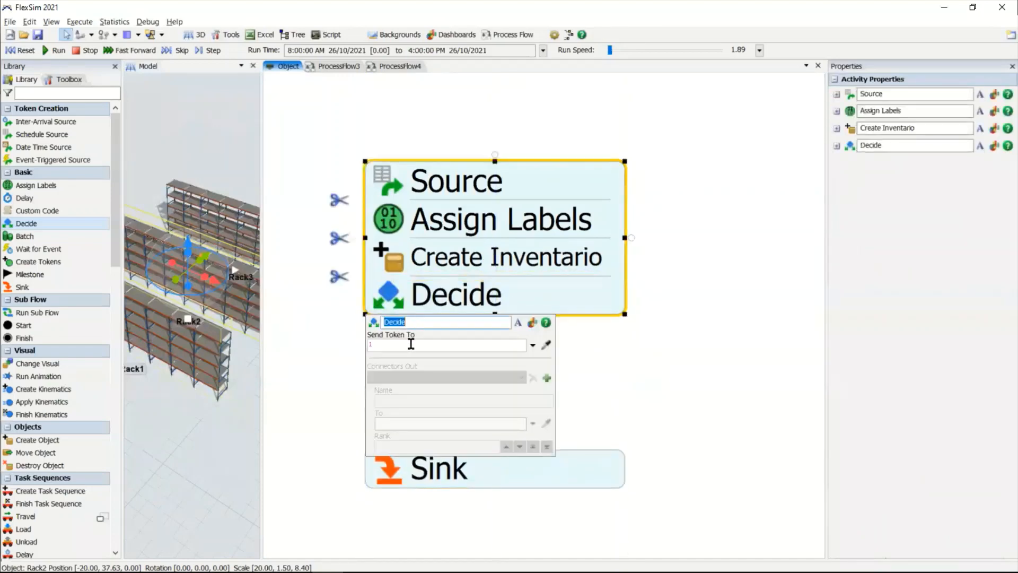
left_click(410, 344)
type("curr")
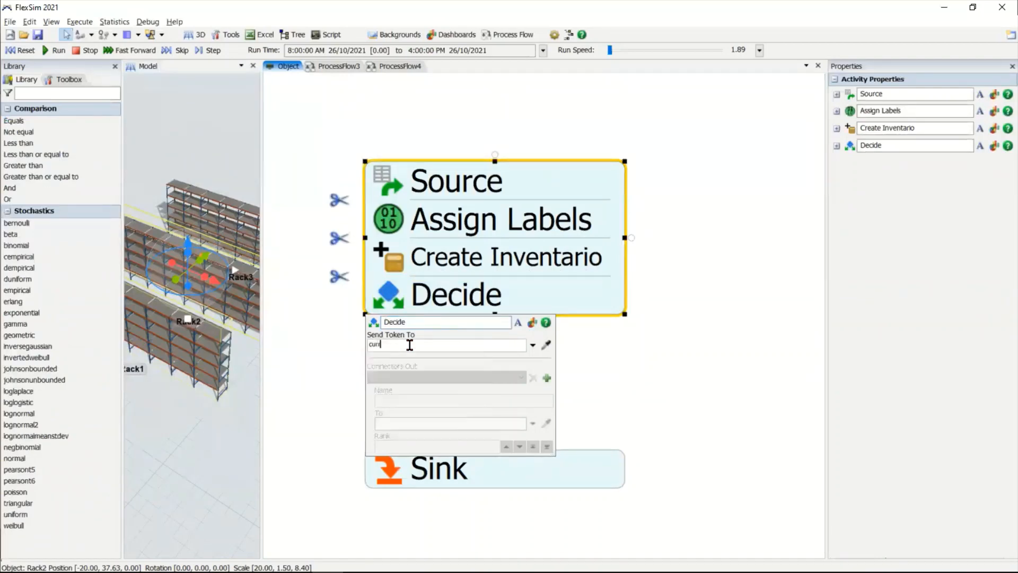
type("ent.")
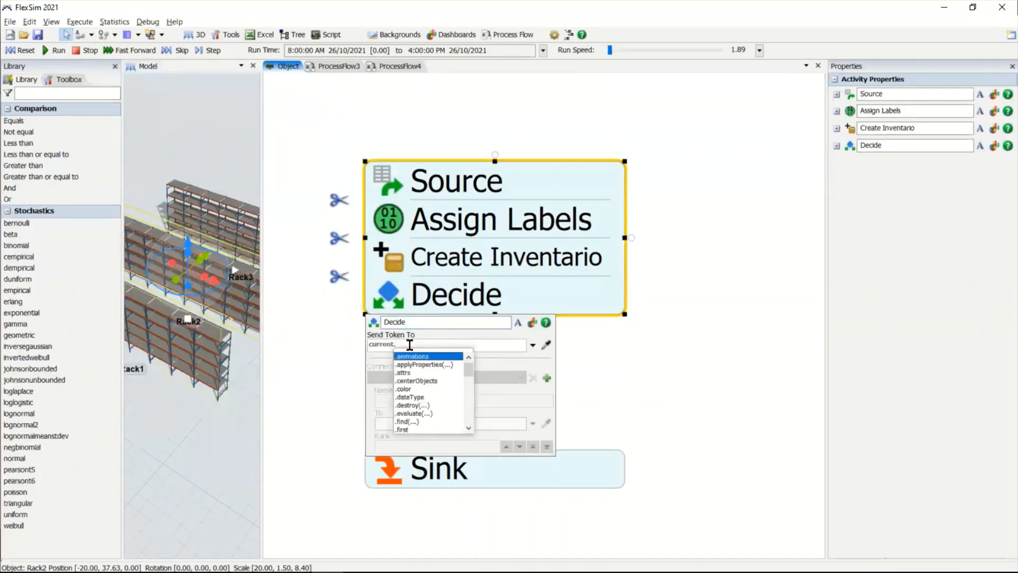
type("NProdu")
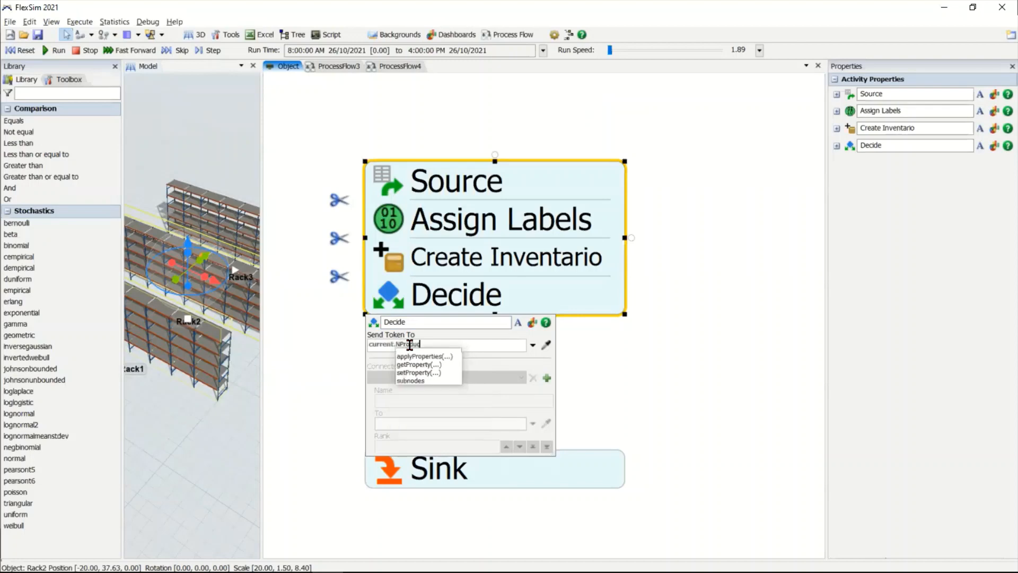
type("cto")
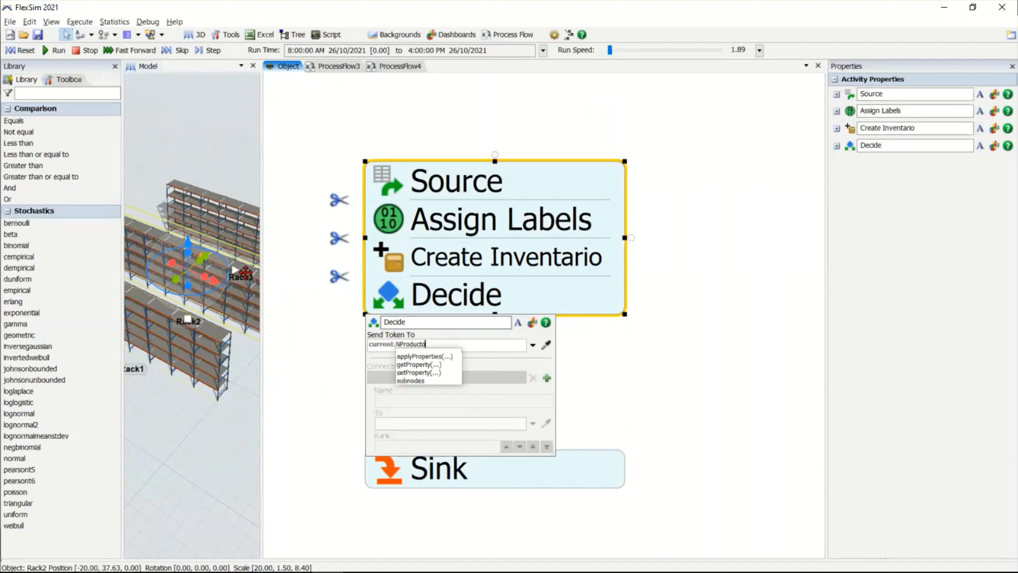
left_click(489, 344)
type("==")
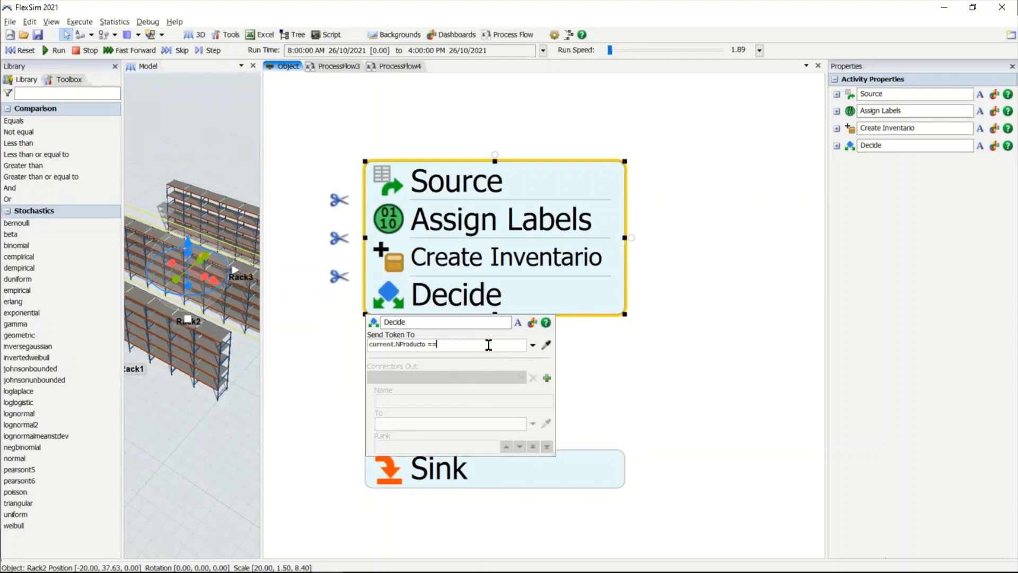
key("ctrl+a")
key("BackSpace")
Step: Set the Decide activity to Conditional Decide with condition current.NProducto == token.minimo, then reopen its settings to check the condition
left_click(532, 346)
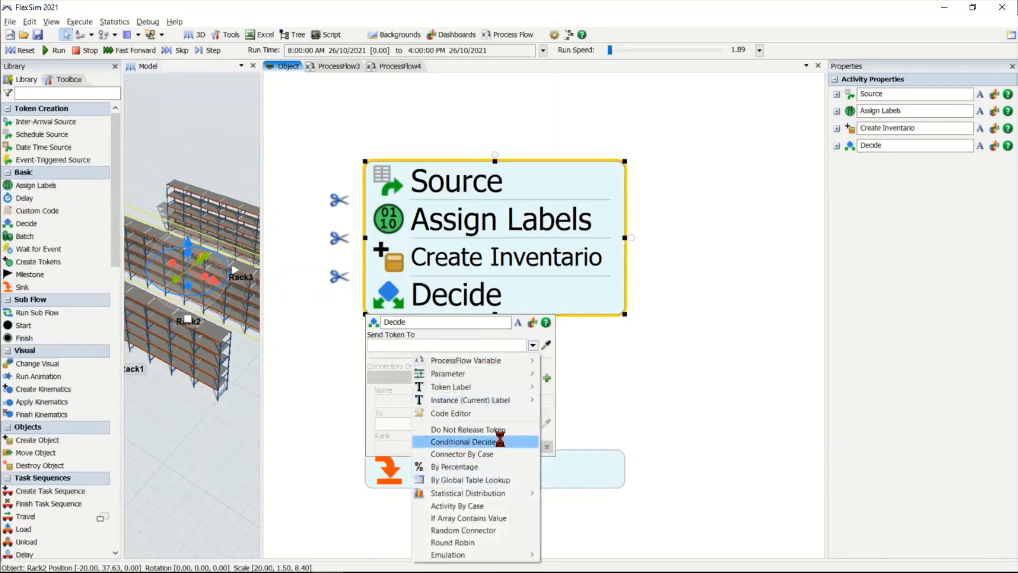
left_click(499, 441)
left_click(486, 363)
key("ctrl+a")
type("c")
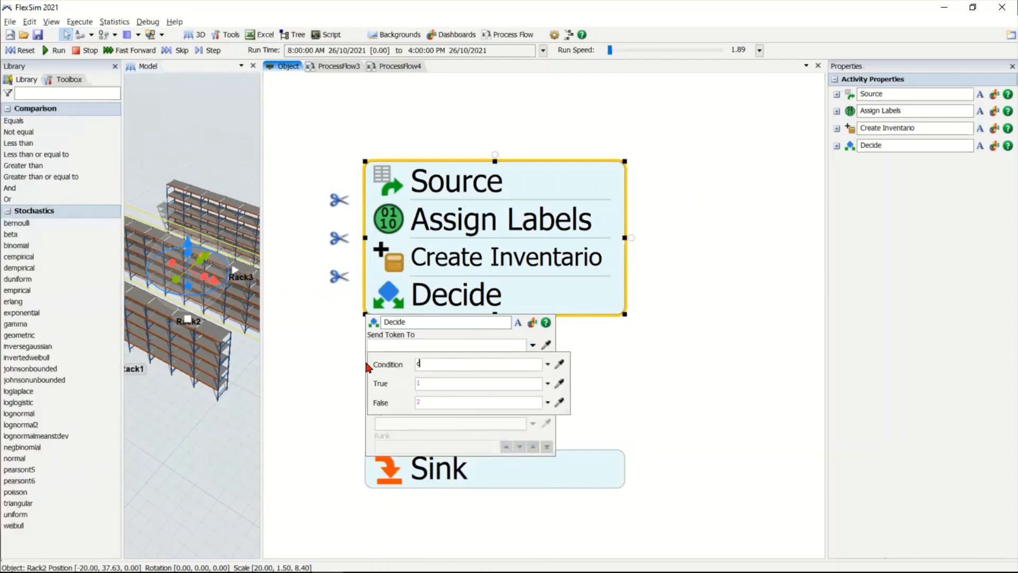
type("urrent.")
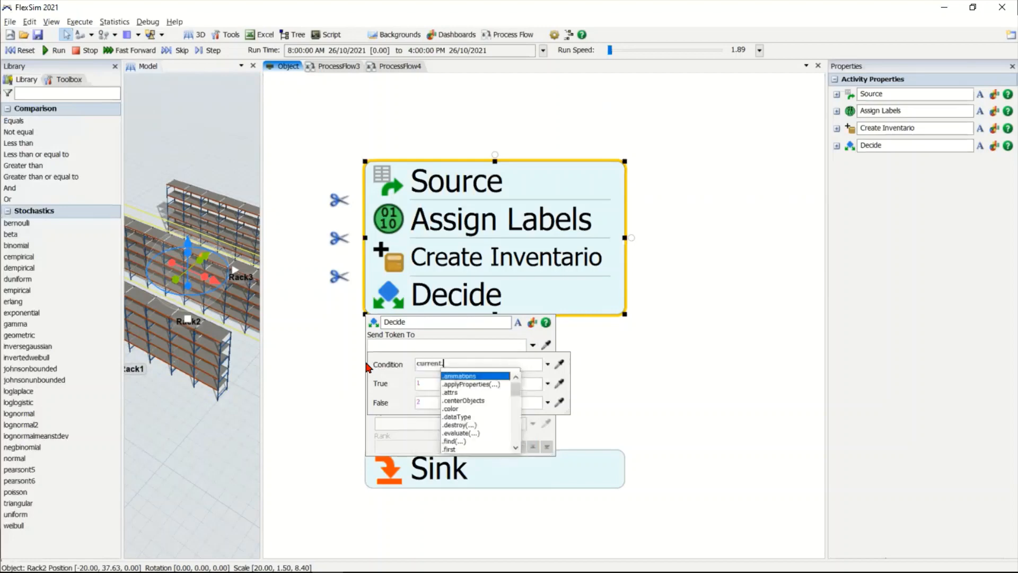
type("NProducto")
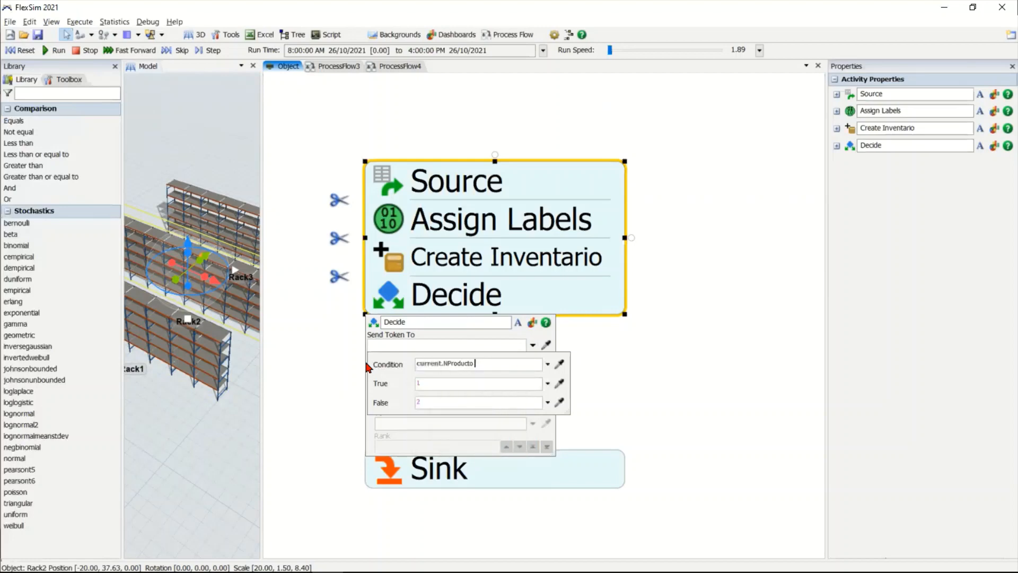
type(" == token.minimo")
left_click(306, 181)
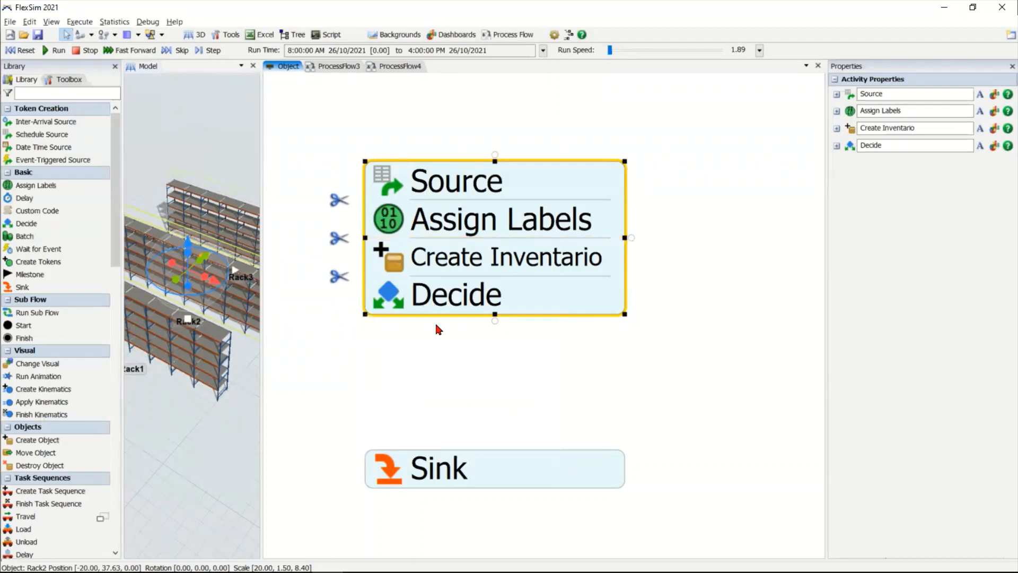
double_click(391, 301)
left_click(520, 345)
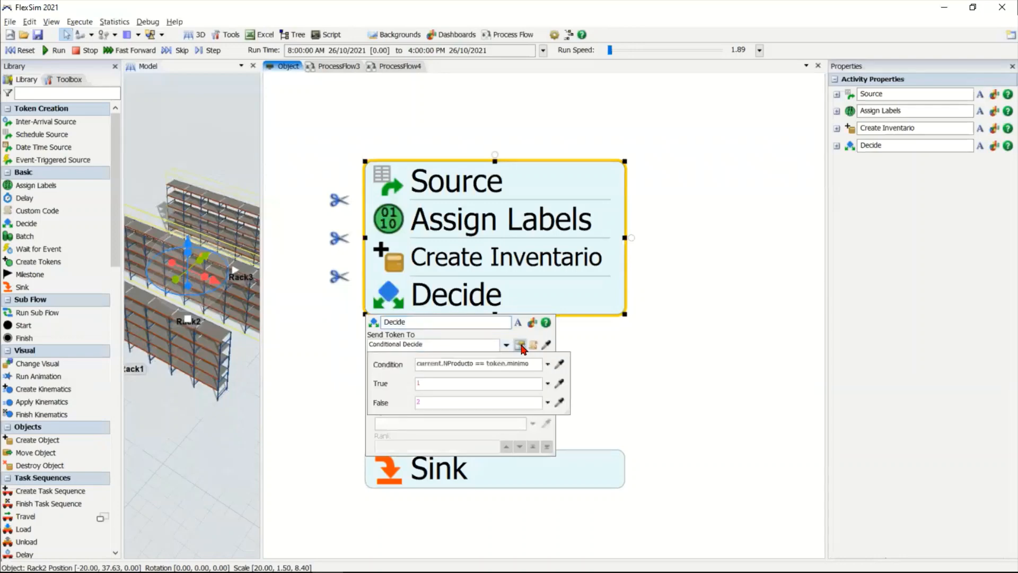
left_click(522, 363)
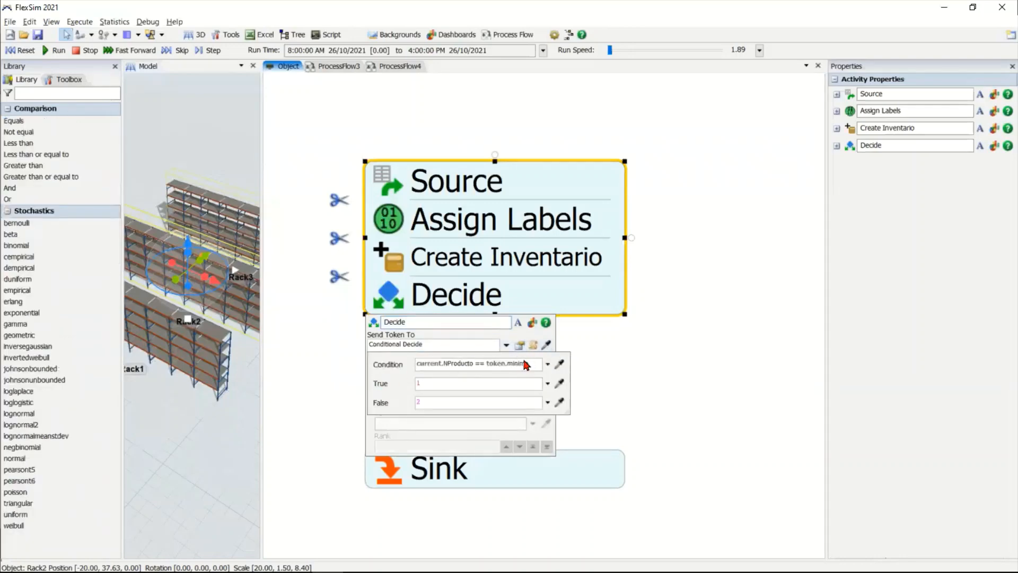
left_click(602, 351)
Step: Move the Sink up close below the activity stack and widen the 3D model view beside the Object flow
left_click_drag(535, 452, 514, 358)
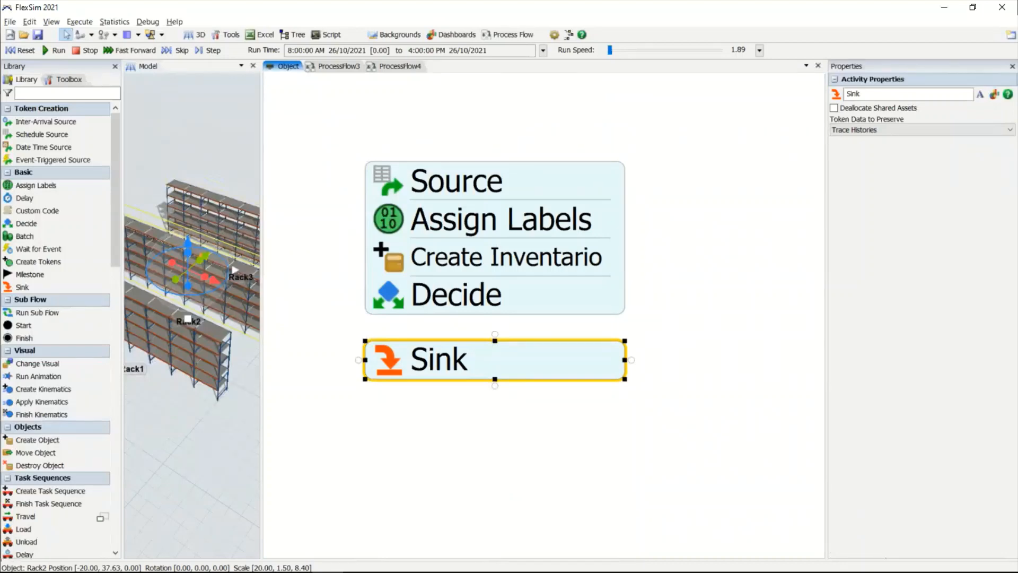
left_click(445, 132)
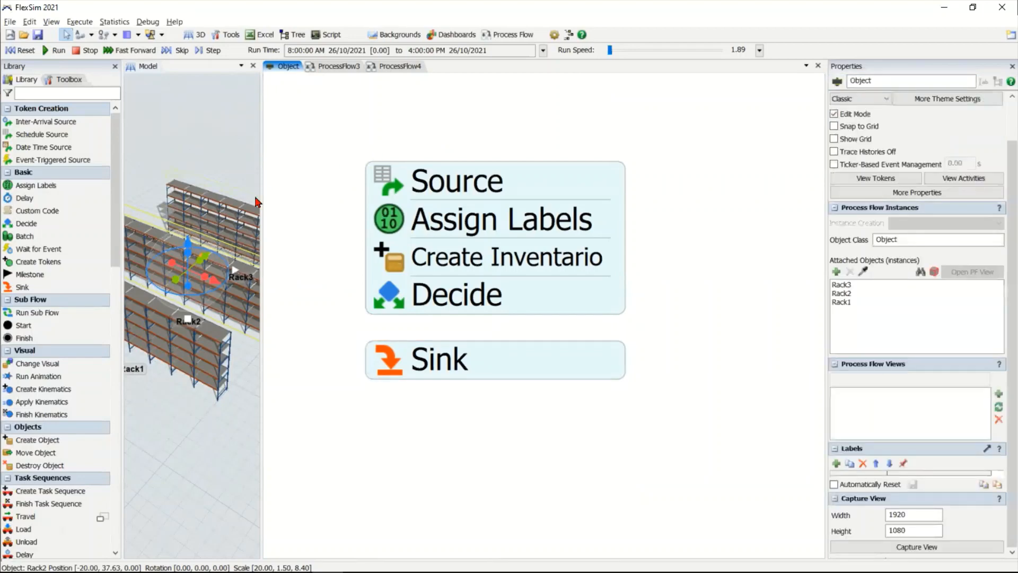
left_click_drag(280, 171, 526, 153)
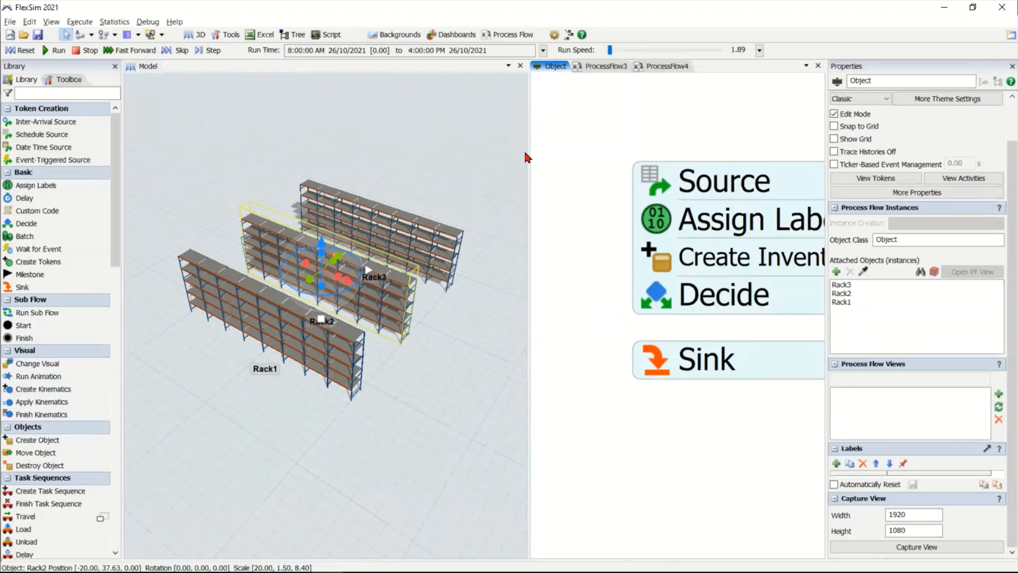
left_click(430, 350)
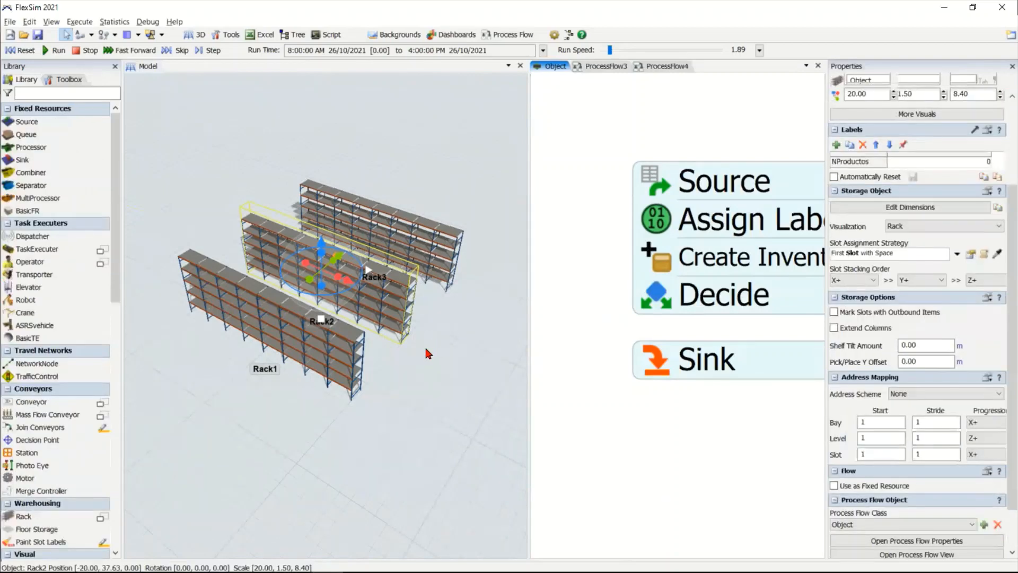
left_click(426, 349)
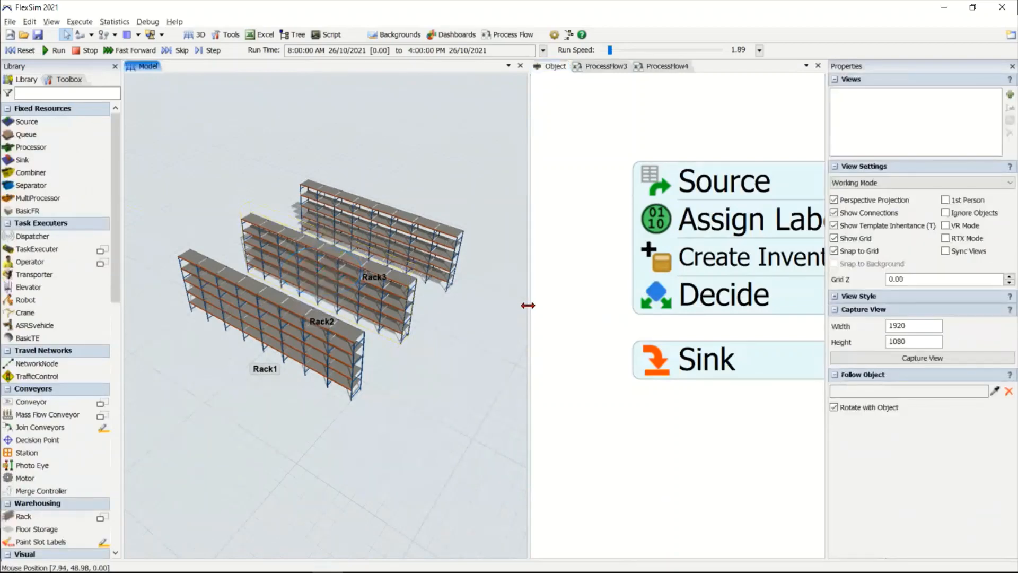
left_click_drag(528, 305, 477, 306)
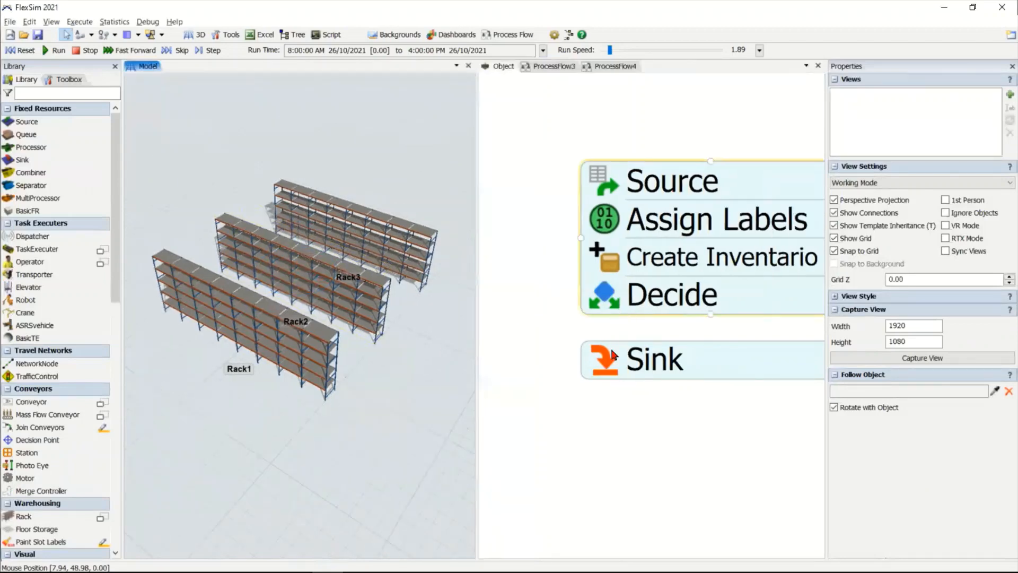
left_click(707, 177)
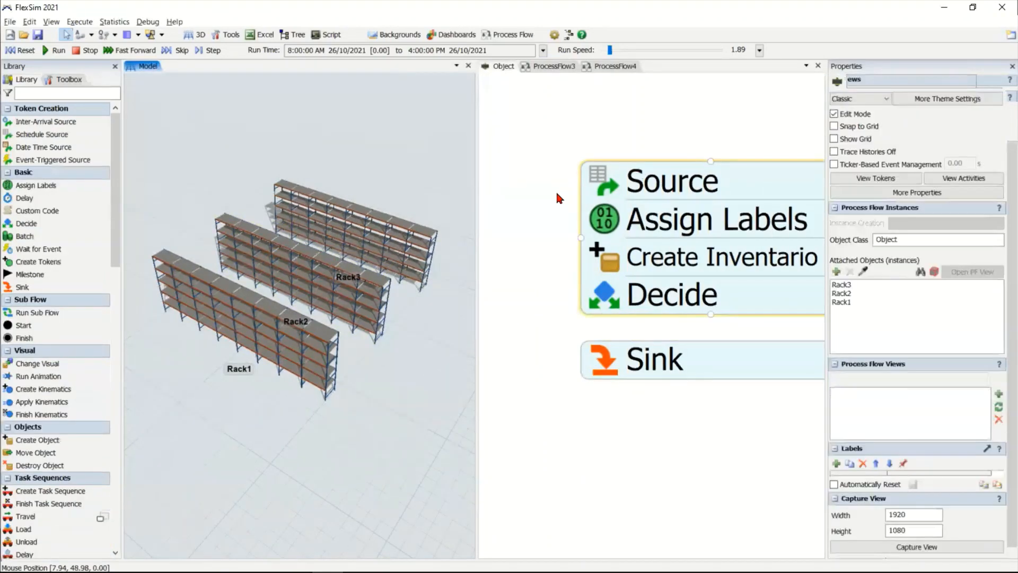
left_click_drag(556, 194, 487, 179)
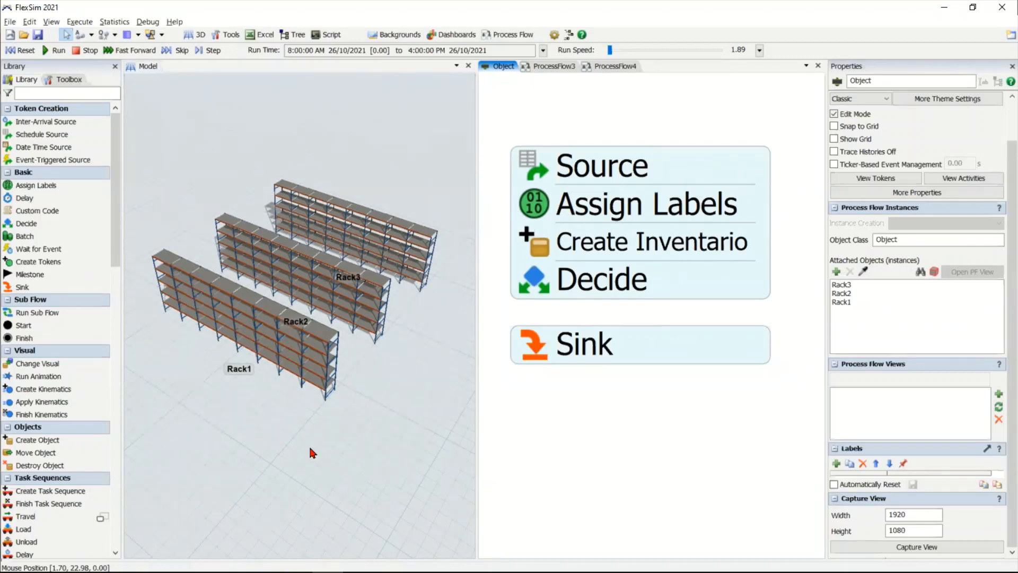
Step: Set Rack3's slot assignment strategy to Matching Labels
left_click(375, 384)
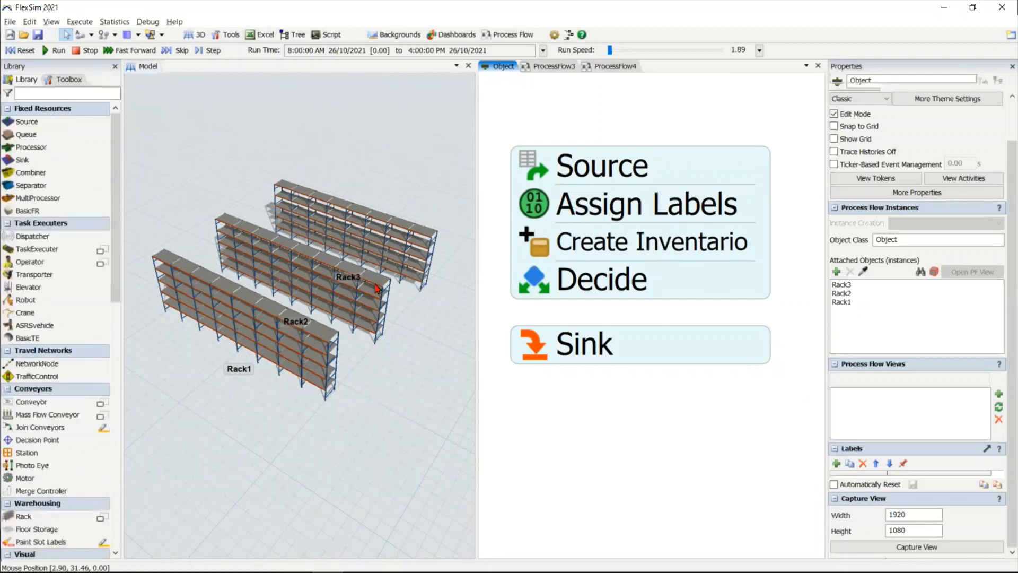
scroll(348, 277, "up", 2)
left_click(341, 305)
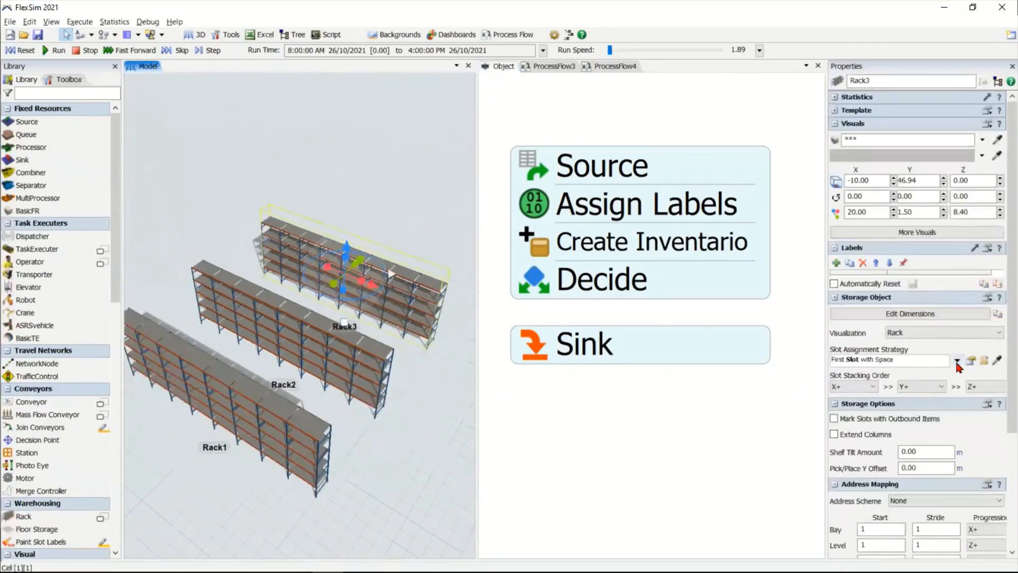
left_click(957, 361)
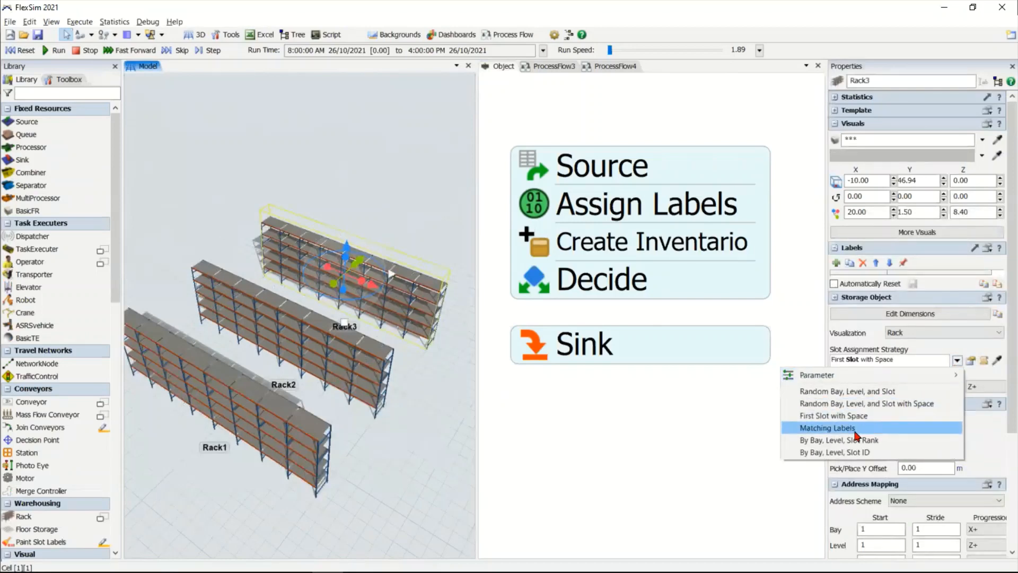
left_click(854, 432)
Step: Paint the Type slot label with value 1 on a few individual slots at the top of Rack3
scroll(37, 471, "down", 1)
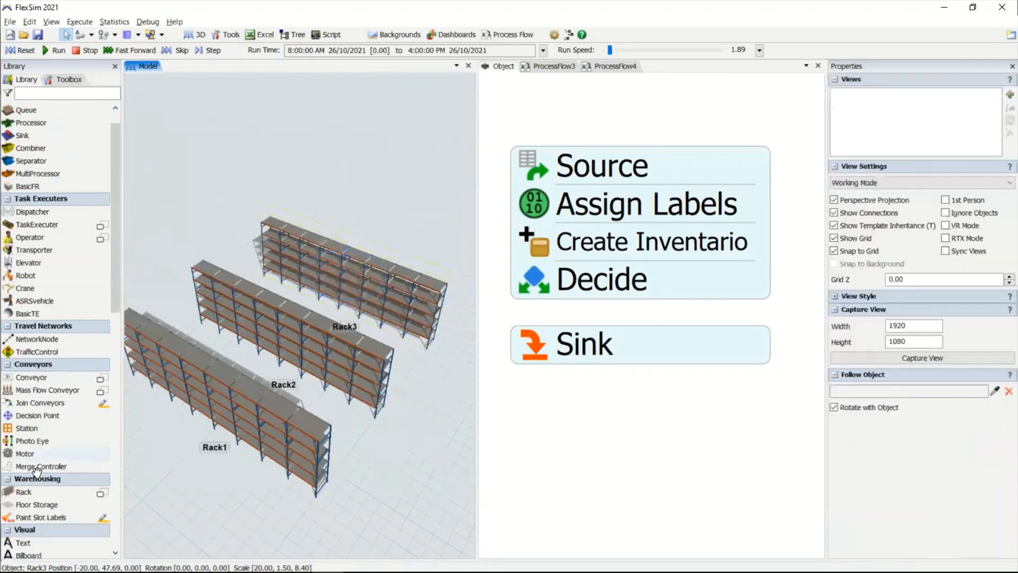
scroll(38, 471, "down", 4)
left_click(61, 420)
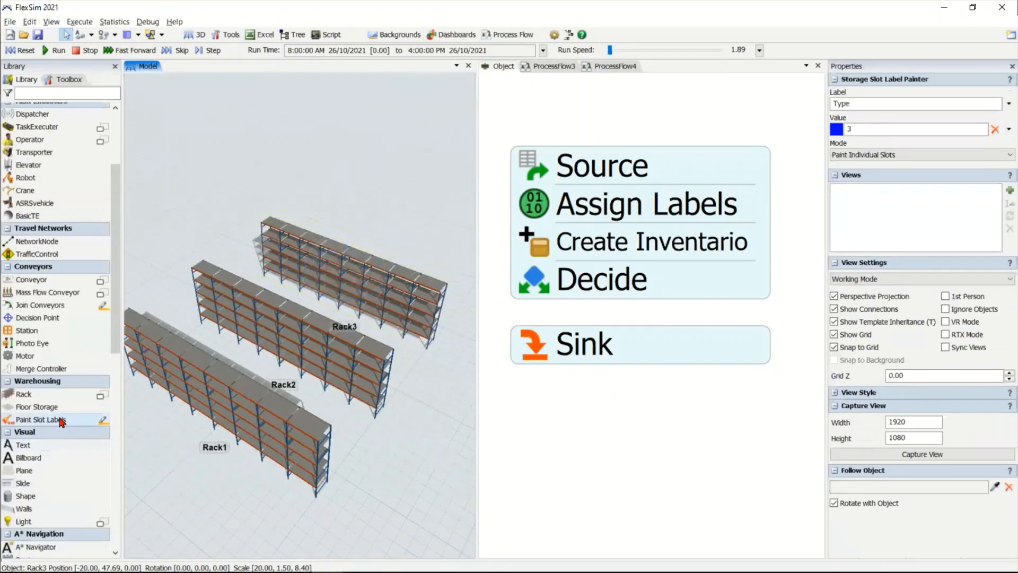
double_click(864, 130)
type("1")
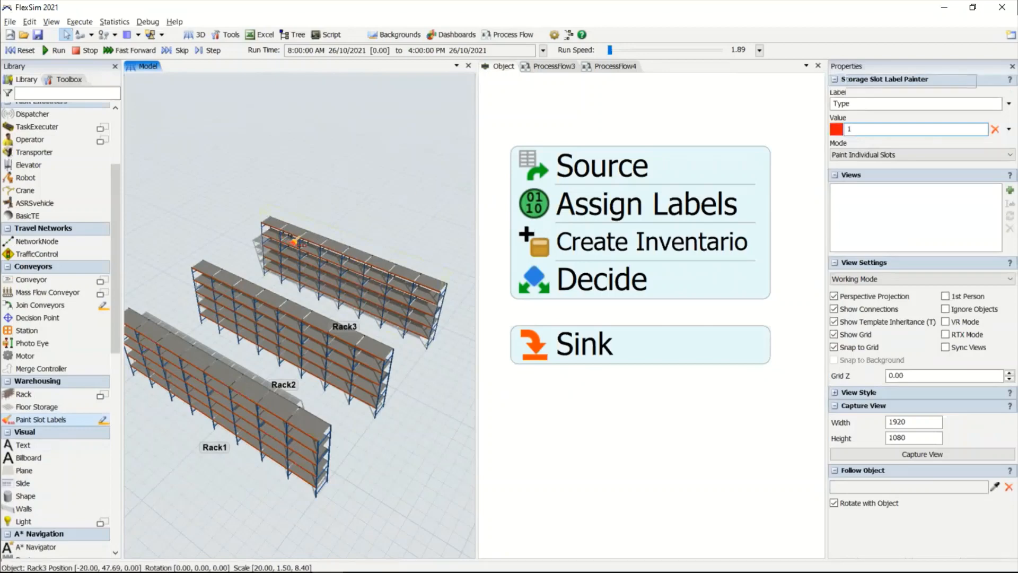
left_click(277, 225)
left_click(289, 236)
left_click(296, 232)
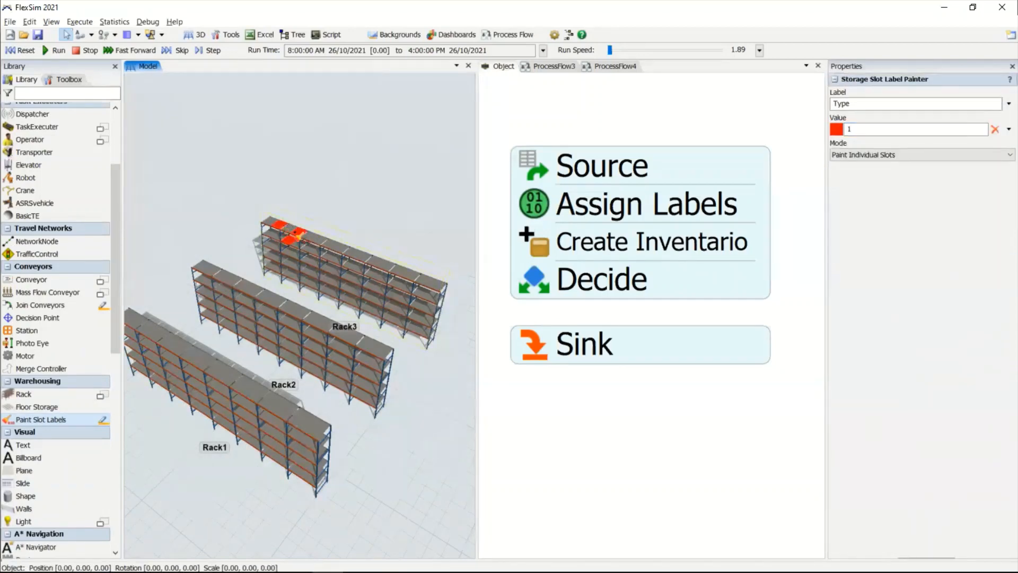
right_click(374, 207)
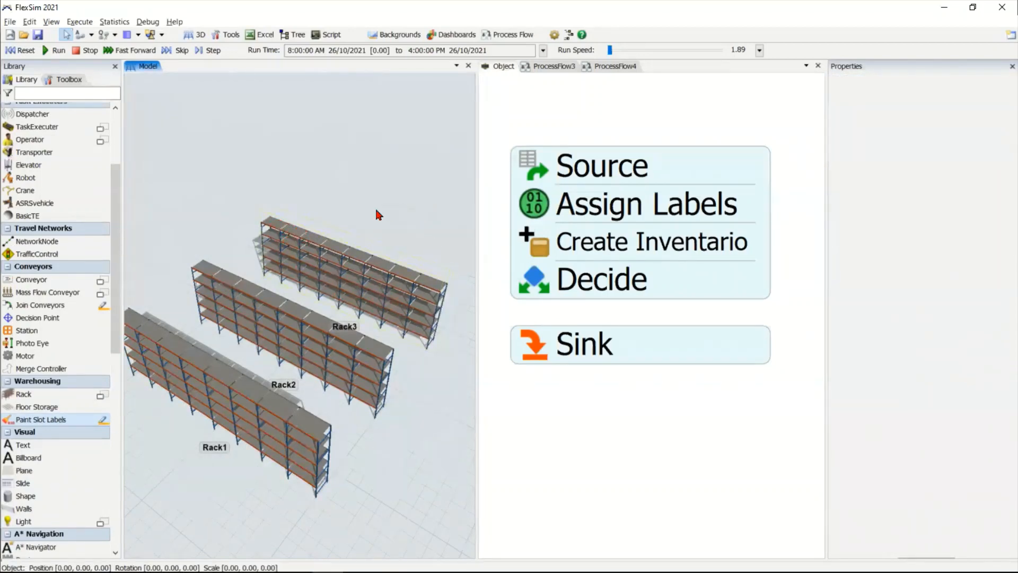
left_click(663, 154)
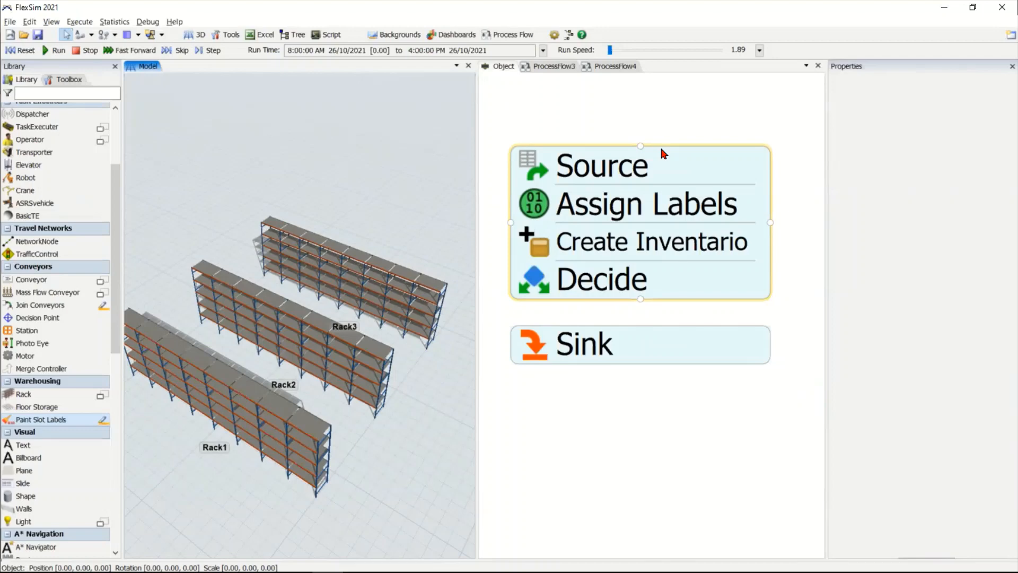
left_click(664, 390)
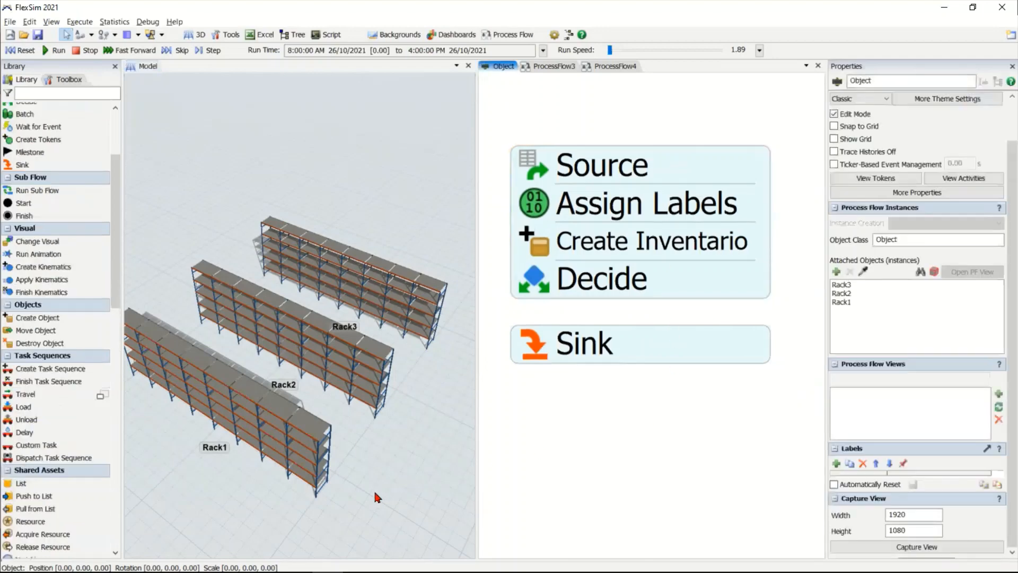
left_click(374, 488)
mouse_move(375, 485)
right_mouse_down()
mouse_move(382, 472)
mouse_move(355, 485)
right_mouse_up()
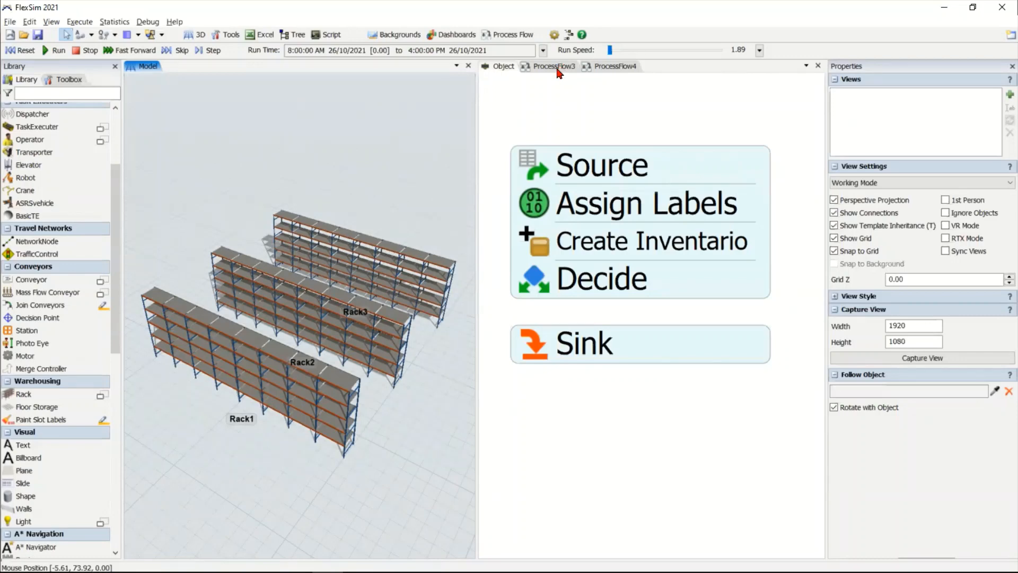
Step: Look through the general process flows: open ProcessFlow, examine the Source settings in ProcessFlow3, and show ProcessFlow4
left_click(68, 80)
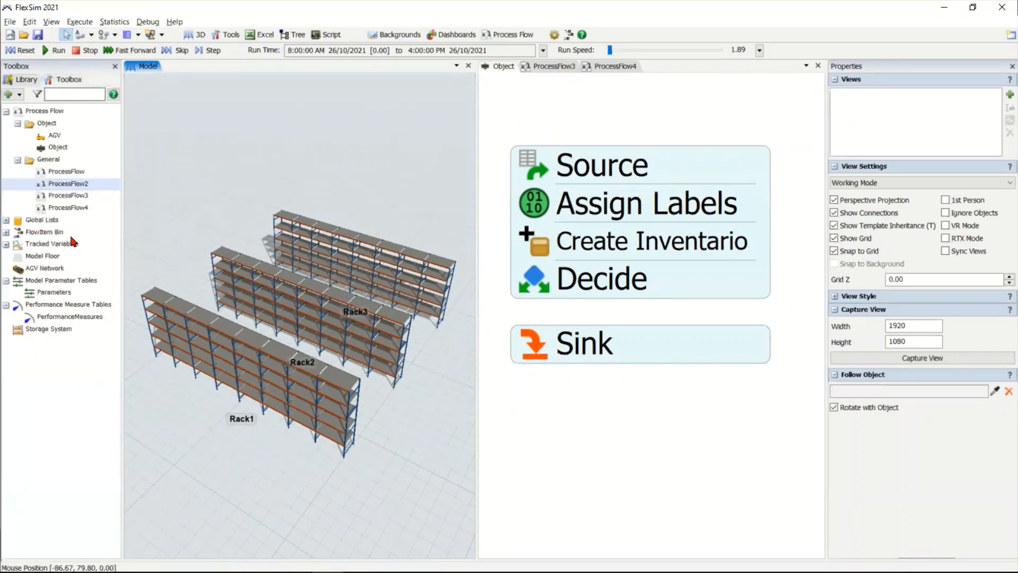
double_click(75, 173)
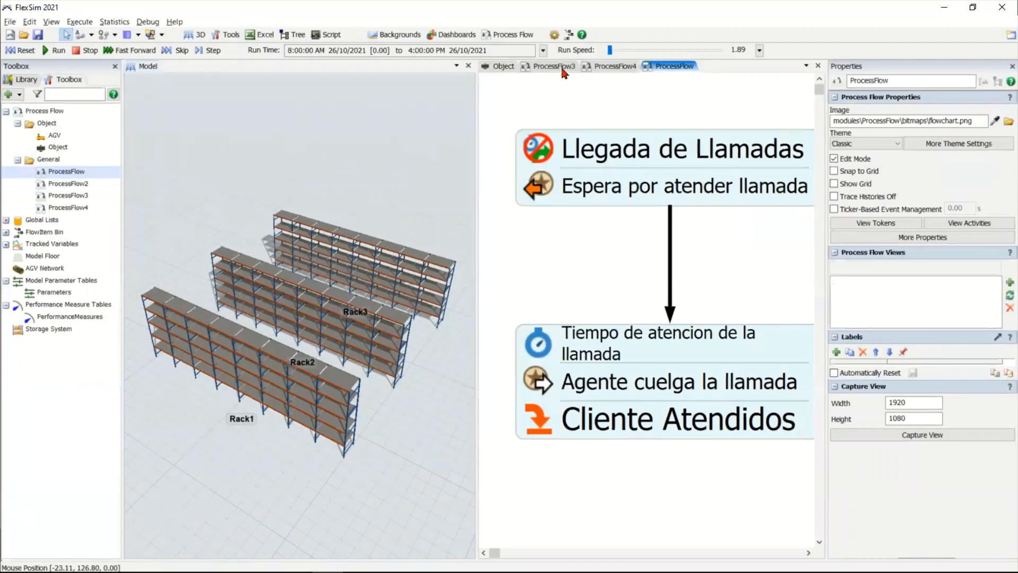
left_click(557, 66)
double_click(539, 148)
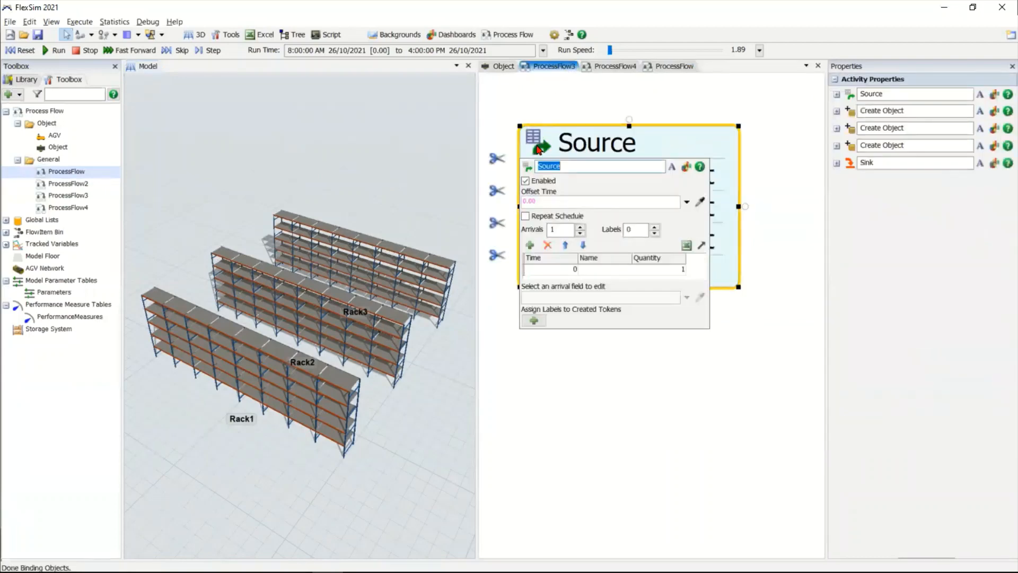
left_click(614, 66)
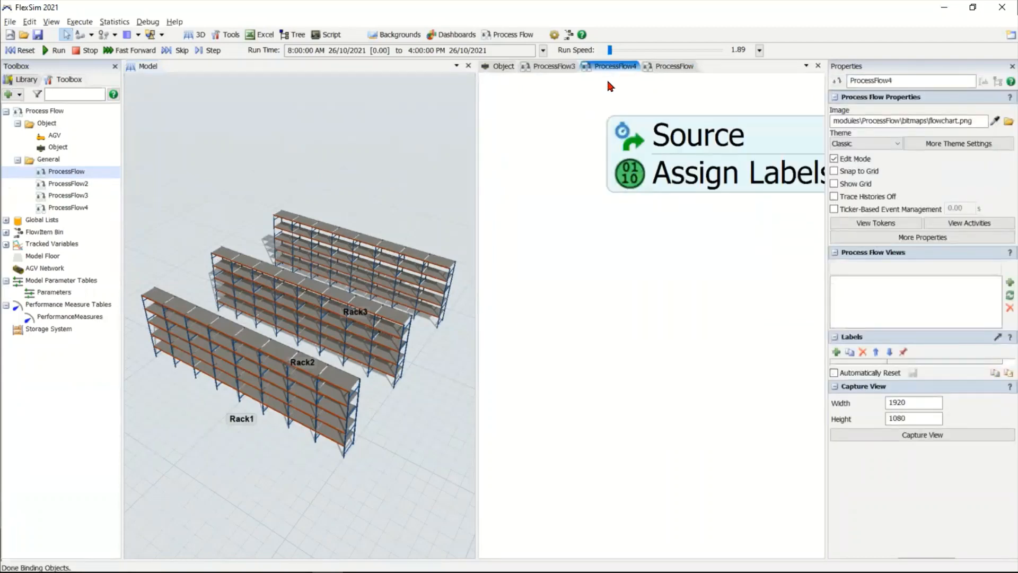
Step: Disable the Source in ProcessFlow4 and check the Object flow's activity stack
double_click(633, 133)
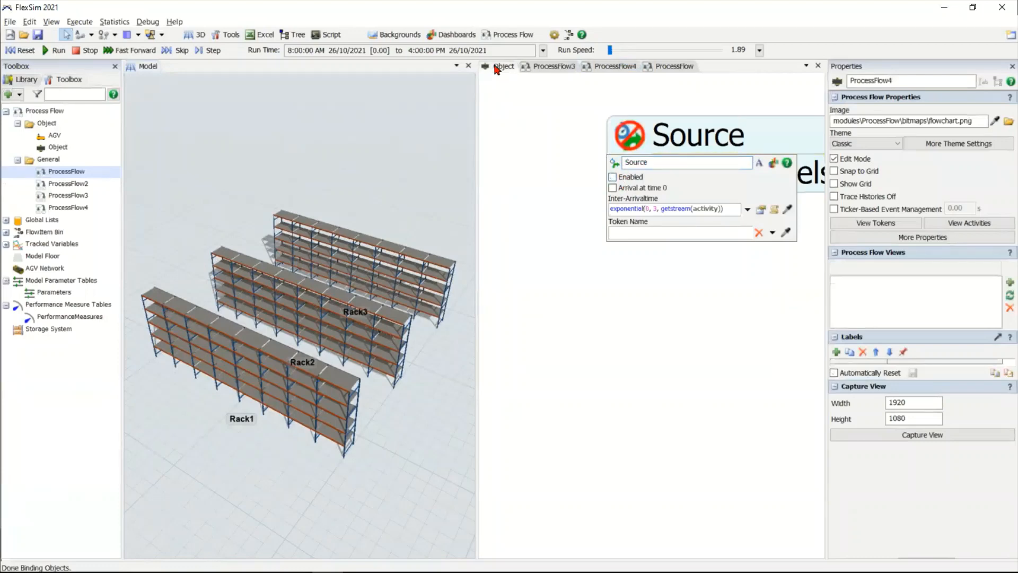
left_click(543, 164)
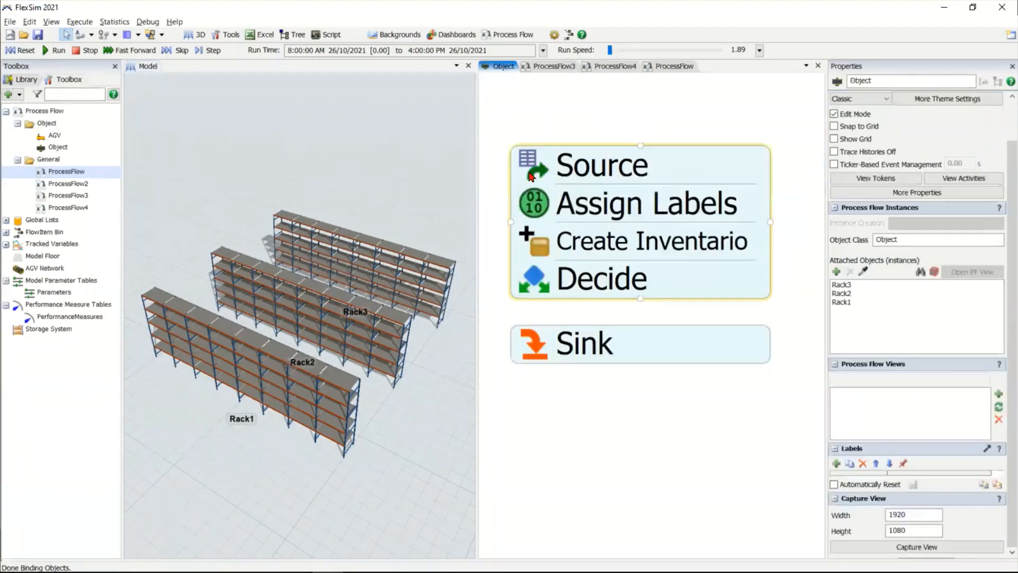
left_click(516, 206)
Step: Show ProcessFlow and re-dock its view wider so the whole call center flow fits
left_click(669, 66)
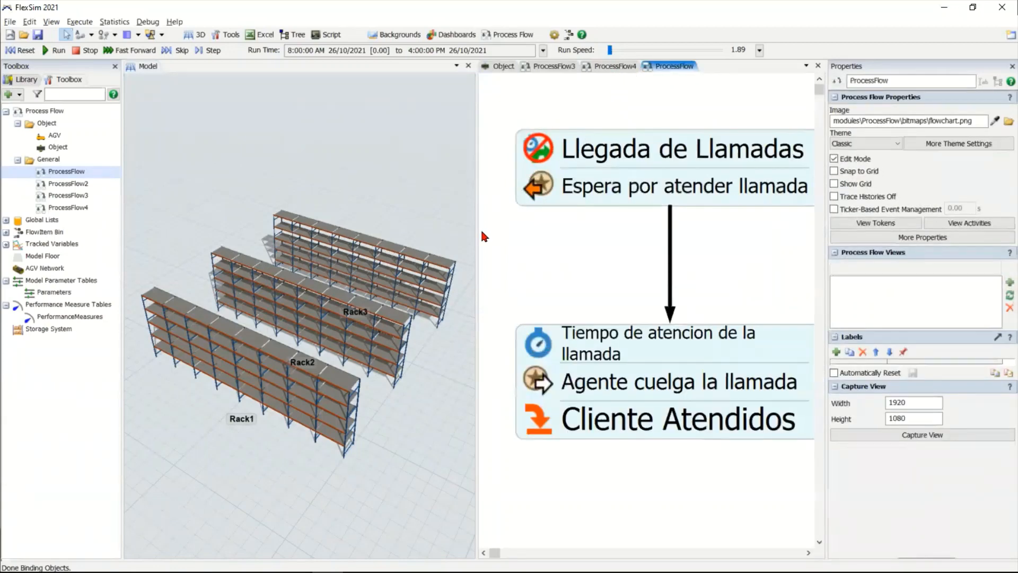
left_click_drag(670, 66, 491, 291)
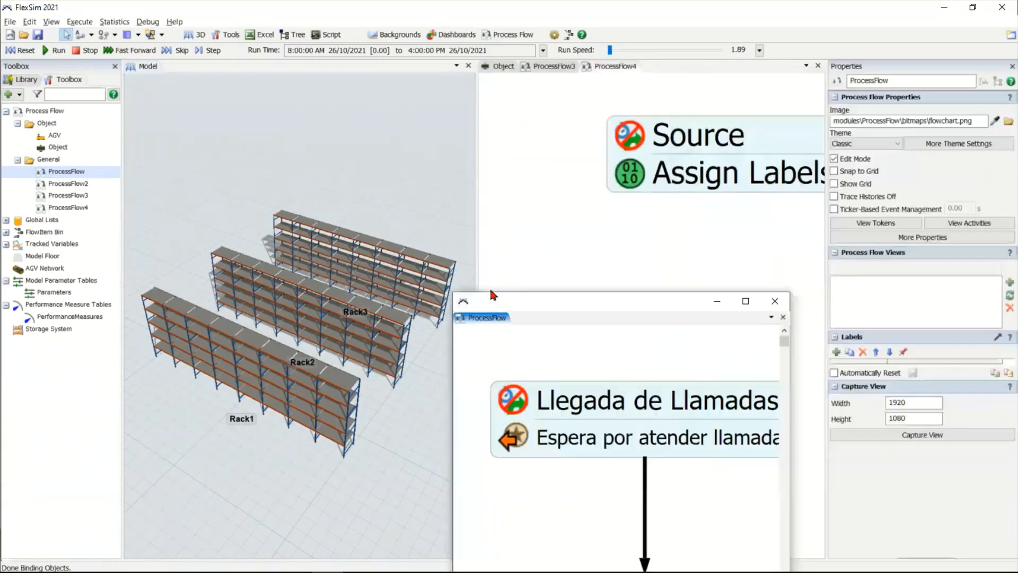
double_click(490, 294)
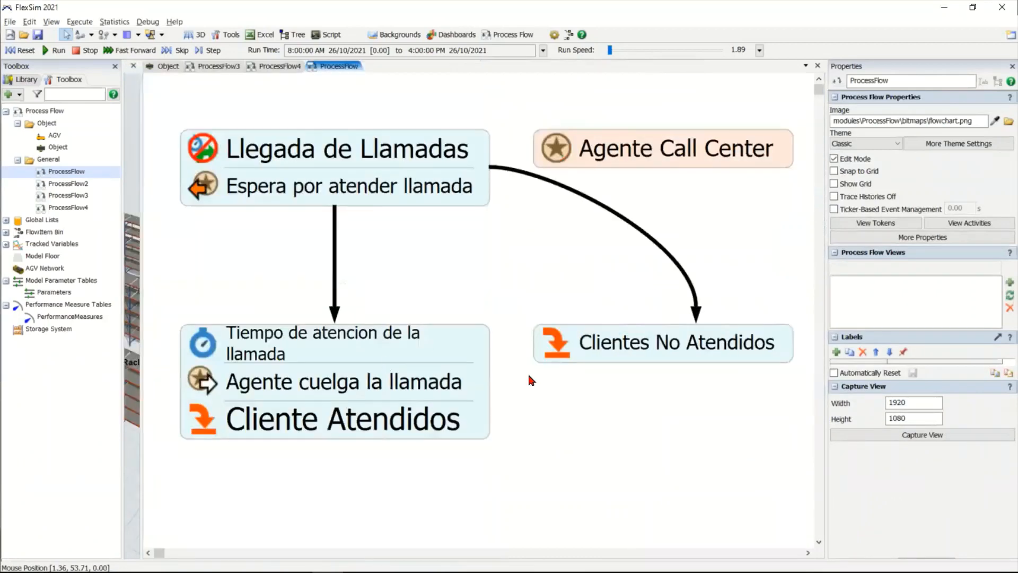
Step: Open the statistics of the Clientes No Atendidos and Cliente Atendidos sinks
left_click(562, 355)
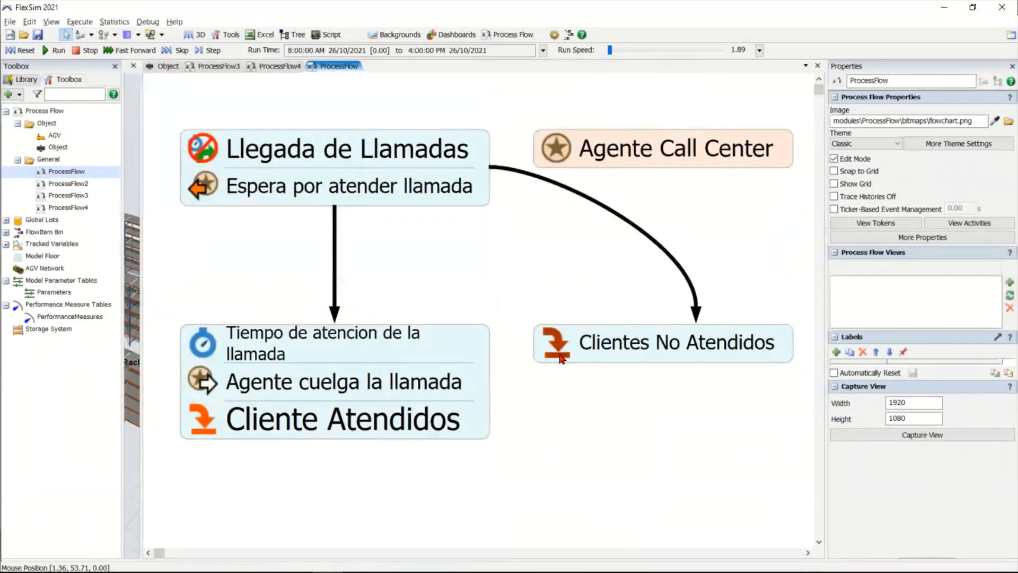
left_click(668, 369)
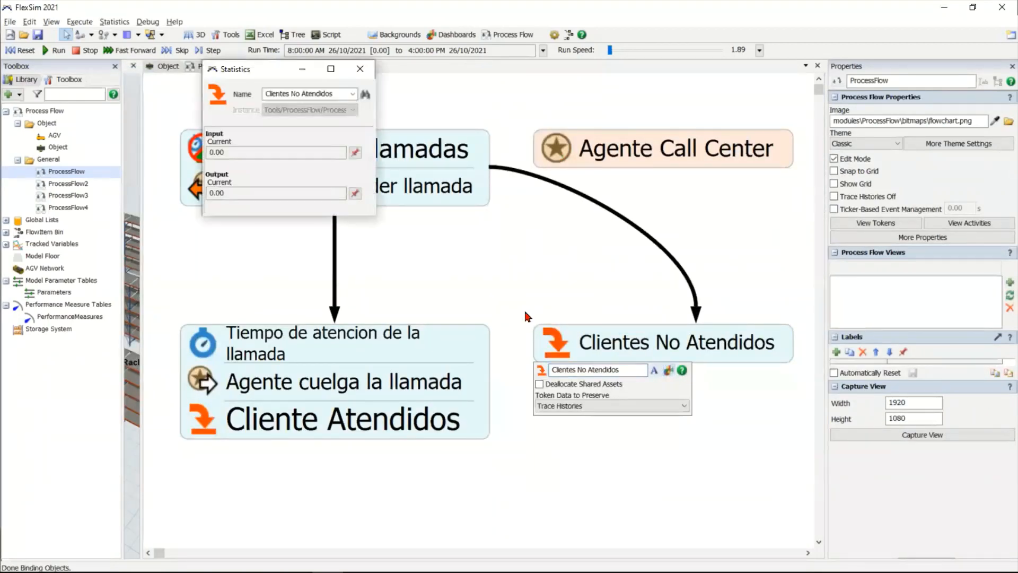
left_click(424, 412)
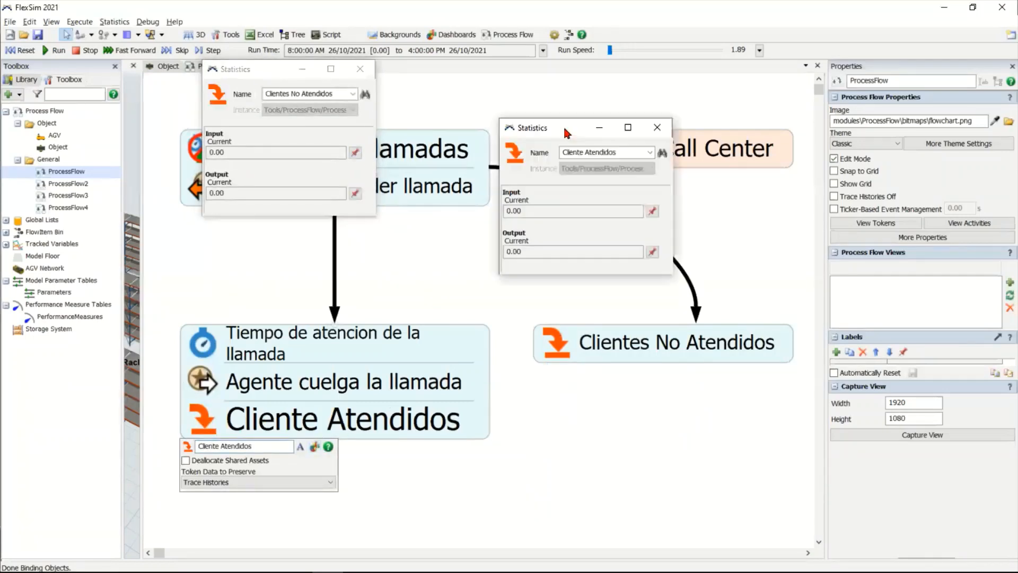
Step: Pin the Cliente Atendidos Input statistic to a new dashboard and add its Input vs Time chart to the same dashboard
left_click(652, 210)
mouse_move(705, 233)
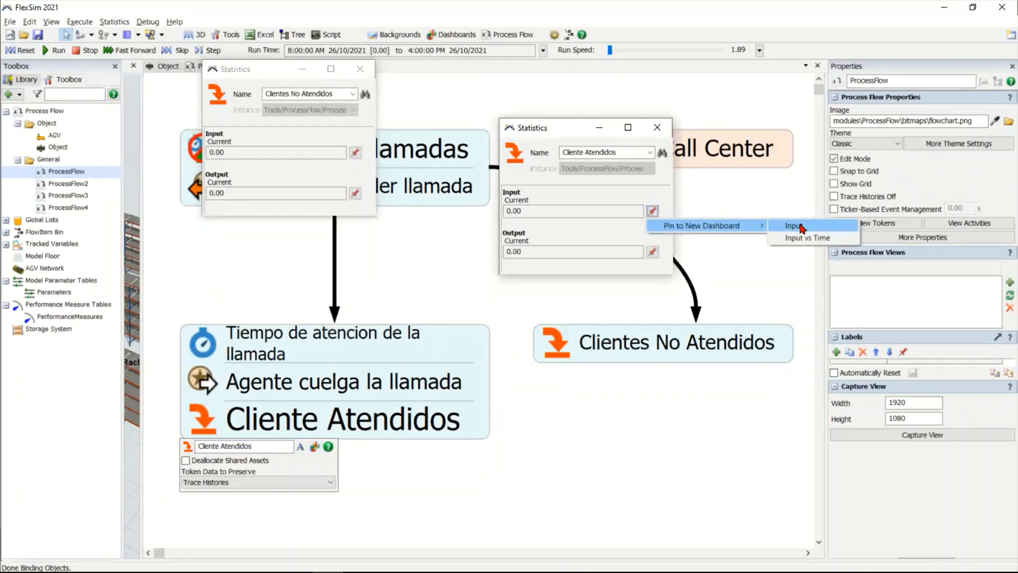
left_click(798, 226)
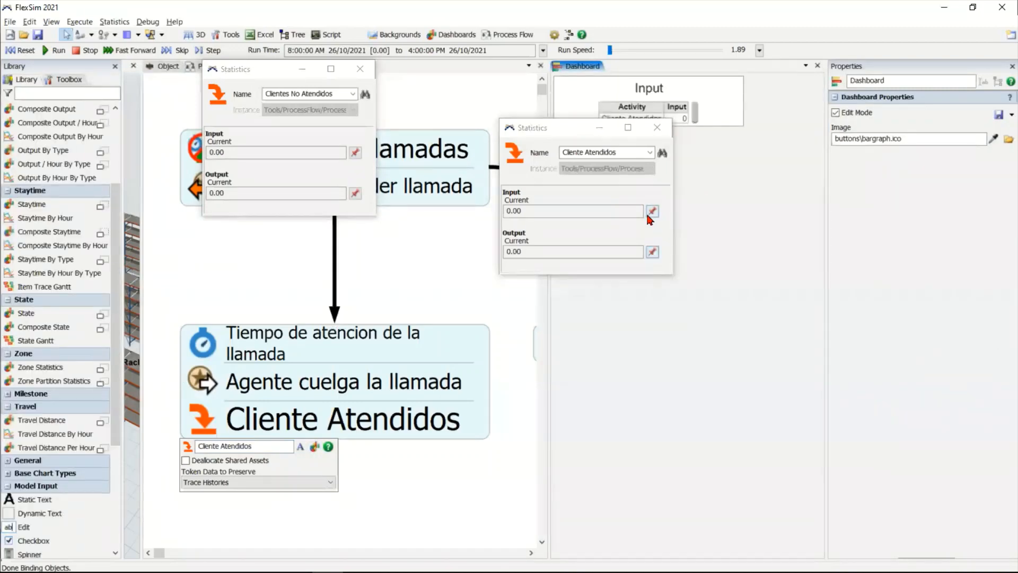
left_click(652, 210)
mouse_move(756, 248)
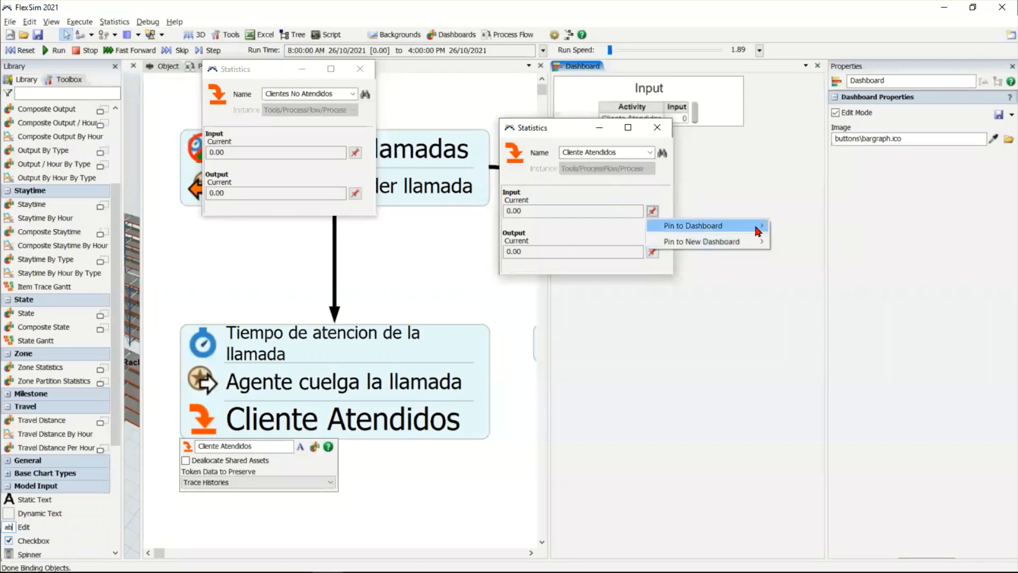
mouse_move(711, 225)
left_click(806, 238)
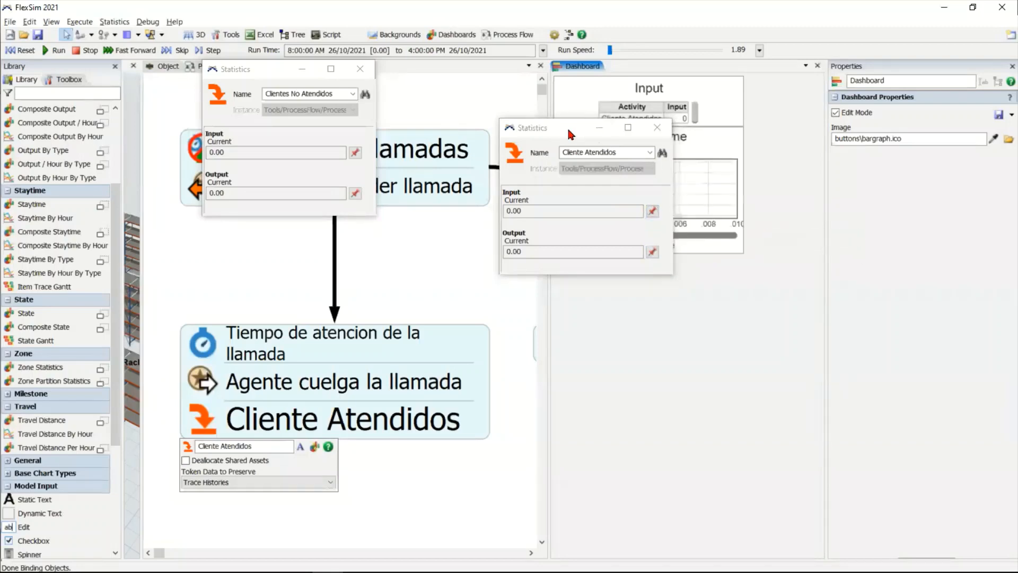
Step: Pin the Clientes No Atendidos Input and Input vs Time statistics to the existing dashboard, and close both statistics windows
left_click_drag(564, 128, 428, 284)
left_click(742, 106)
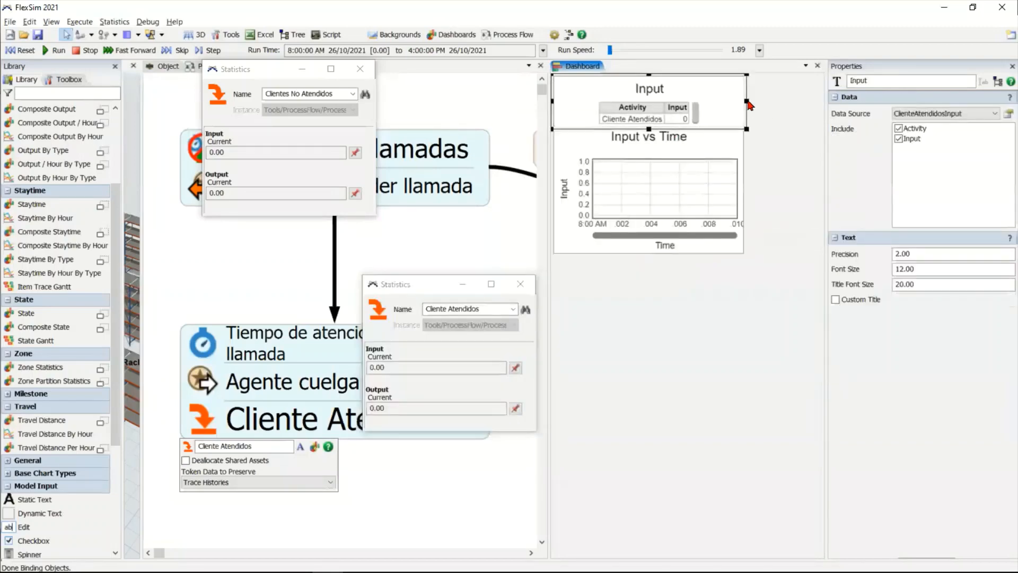
left_click_drag(269, 79, 215, 126)
left_click(301, 200)
mouse_move(392, 214)
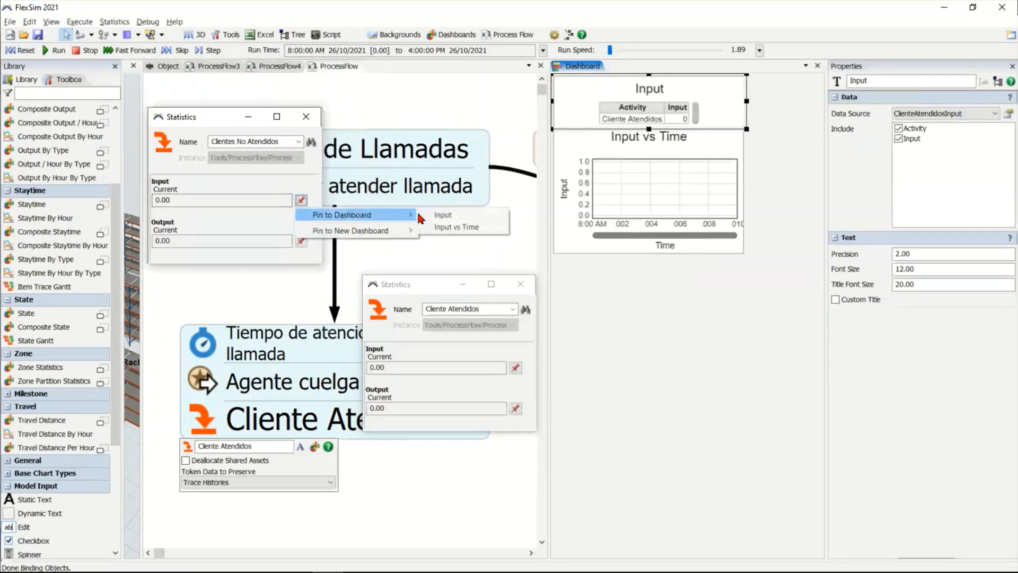
left_click(448, 215)
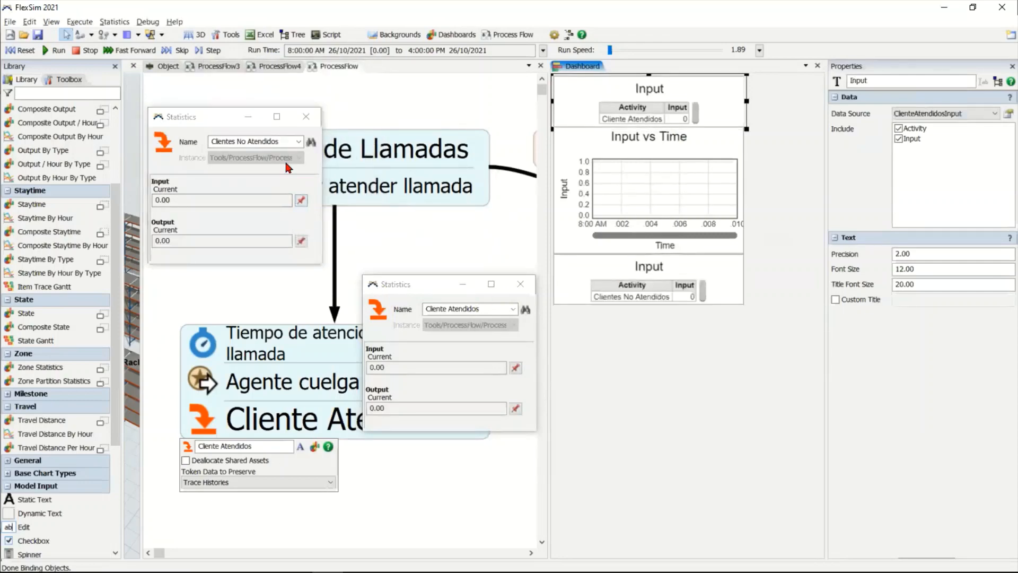
left_click(301, 201)
mouse_move(367, 216)
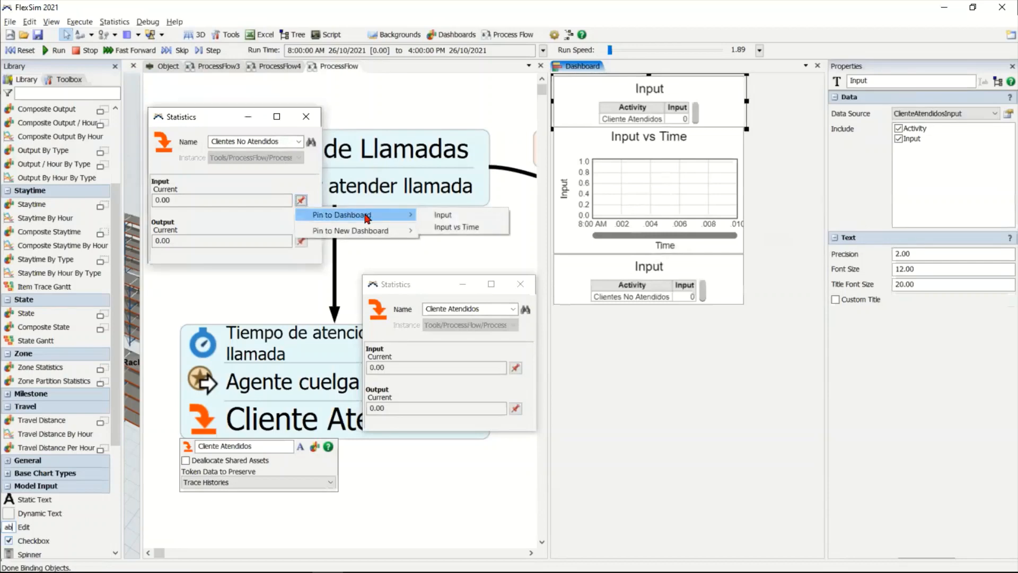
left_click(456, 227)
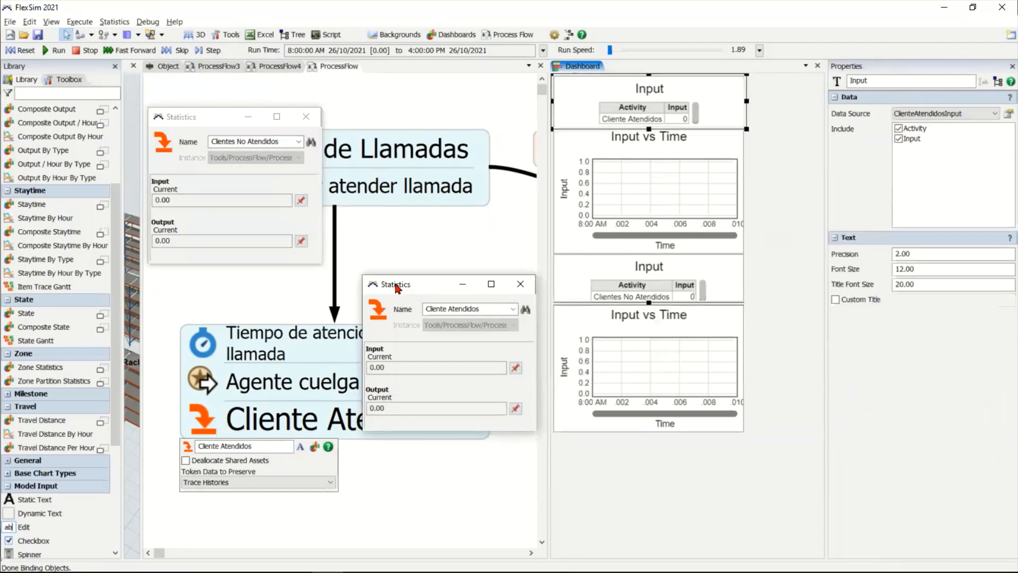
left_click(520, 283)
left_click(307, 117)
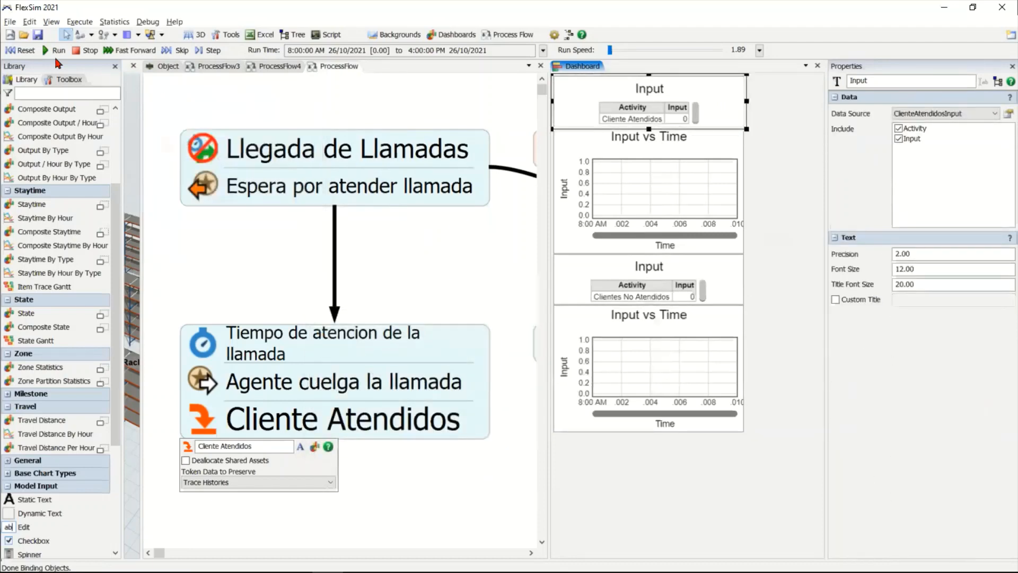
Step: Enable the Llegada de Llamadas source and fast-forward the simulation to 4:00 PM
left_click(137, 51)
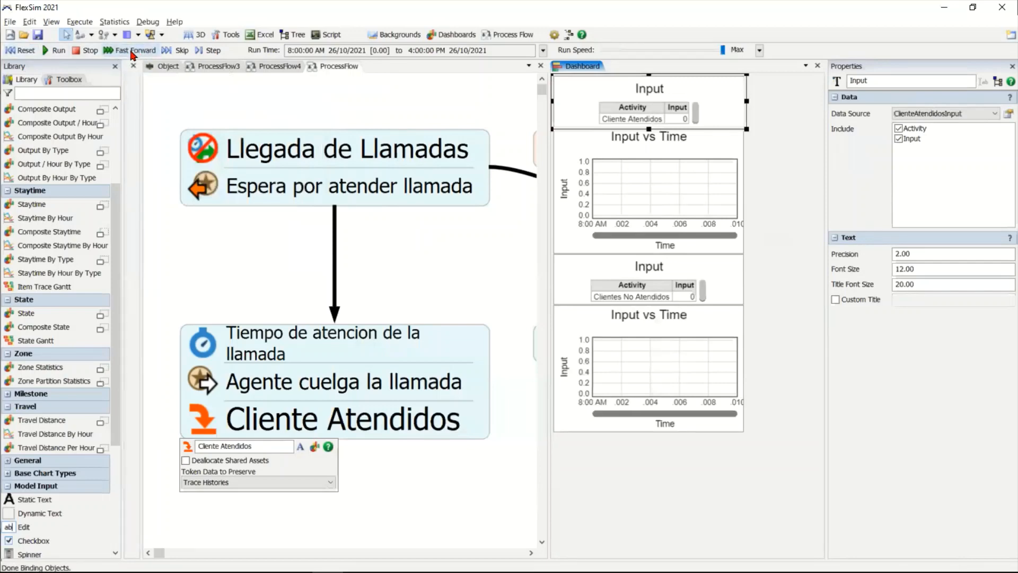
left_click(137, 51)
left_click(184, 118)
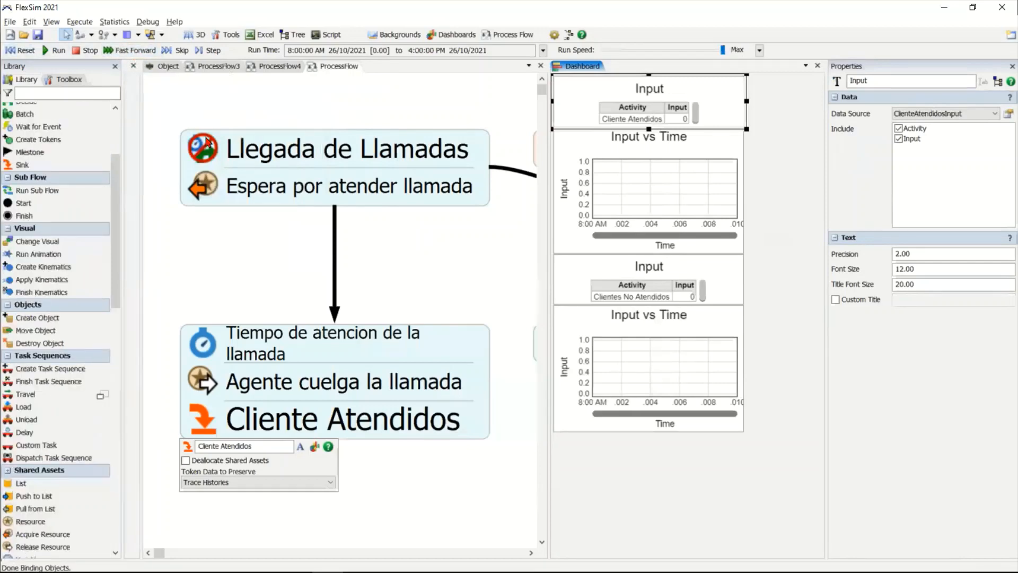
left_click(168, 102)
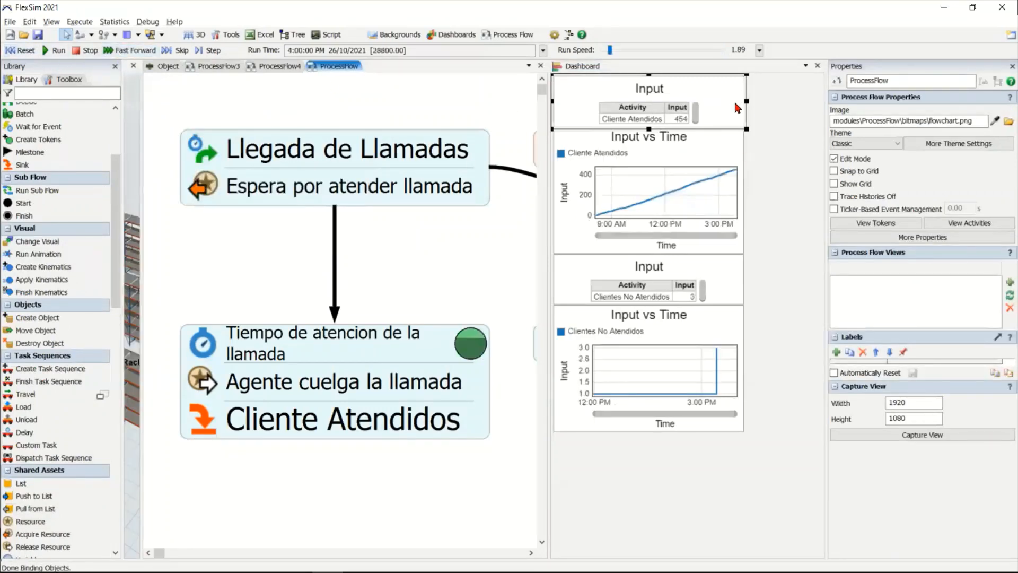
Step: Examine the attended and unattended customer charts on the dashboard, including the Clientes No Atendidos Input vs Time chart
left_click(749, 108)
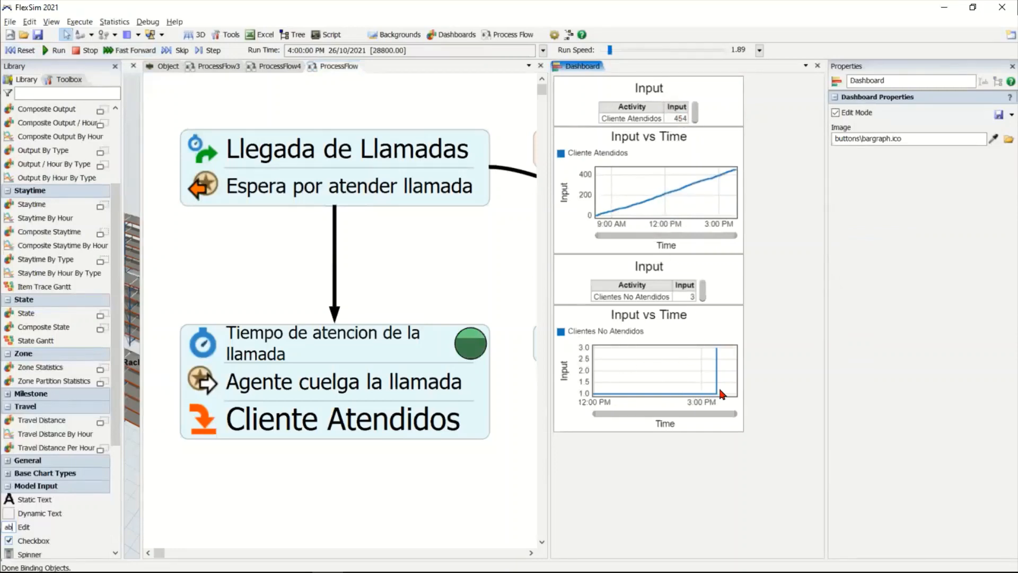
left_click(681, 376)
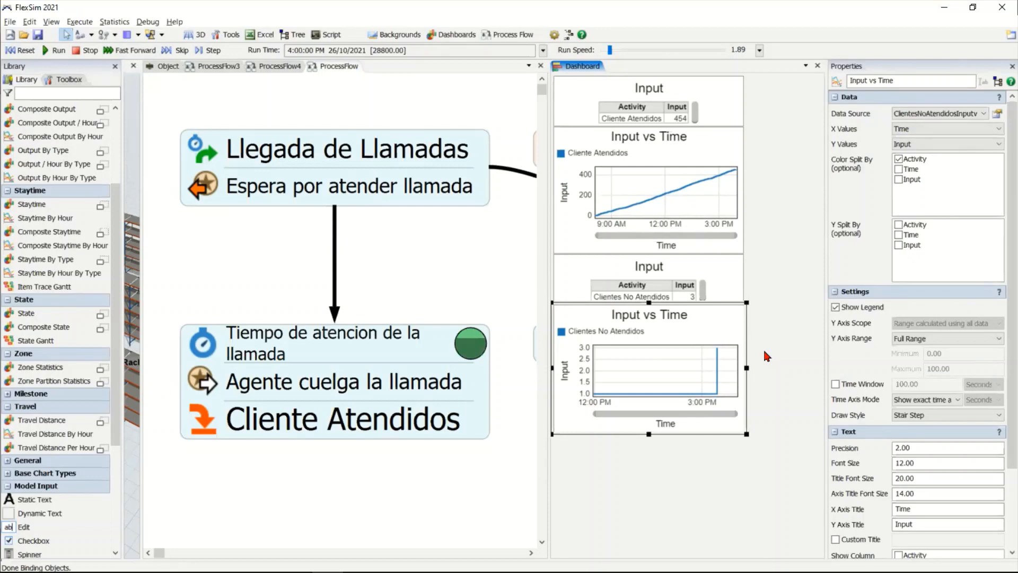
left_click(764, 352)
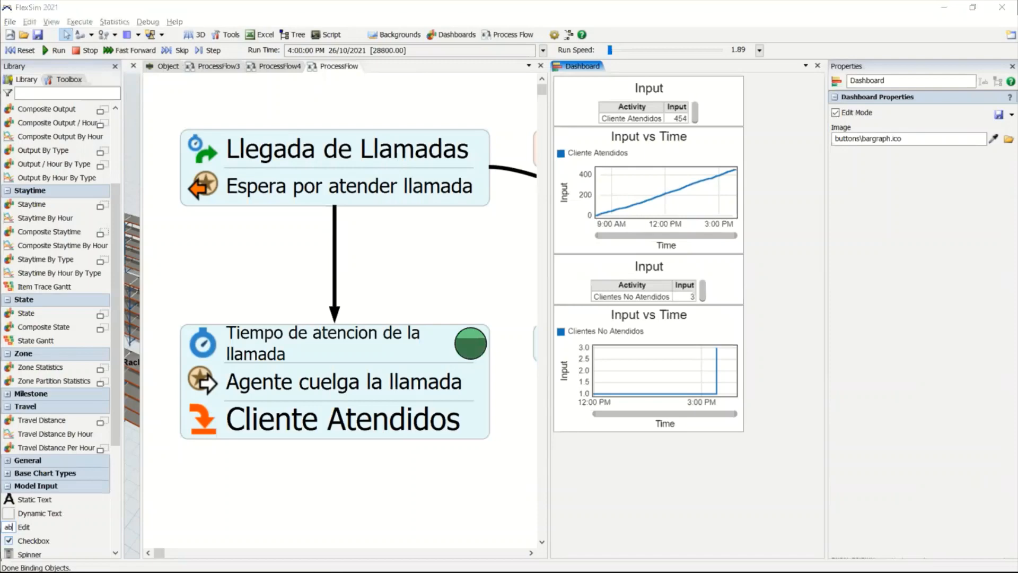
Step: Switch to the presentation and show the Sondeo slide on seminar expectations
key("alt+Tab")
left_click(417, 369)
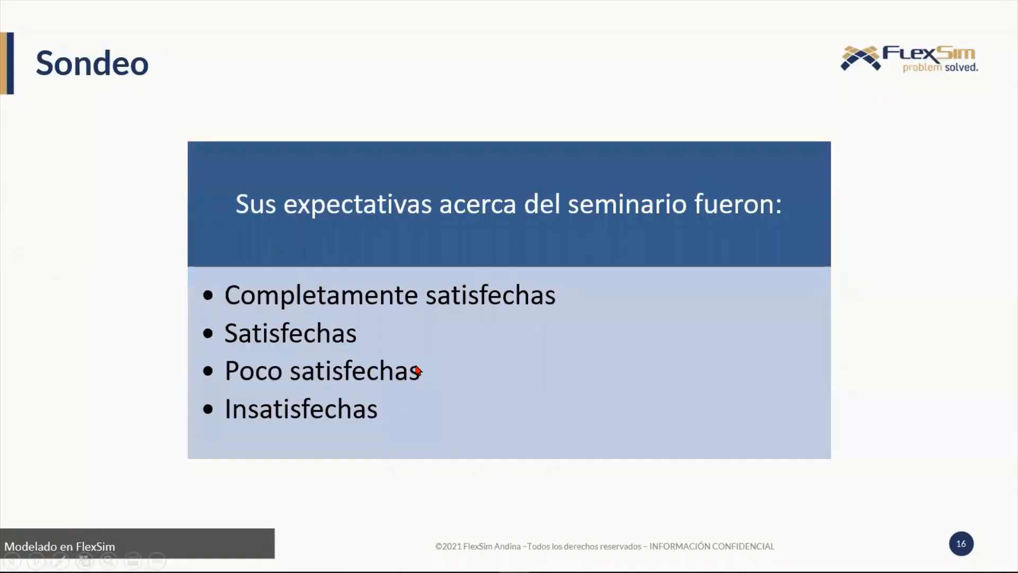